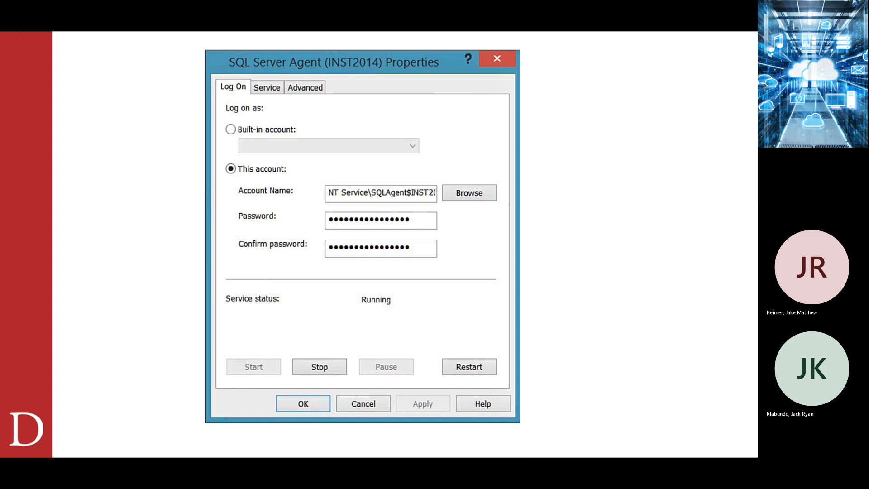
Advance three slides to 'Demo Managed Service Account Tool' and bring SQL install Lab_3.docx into full view.
{"action": "key", "text": "Right"}
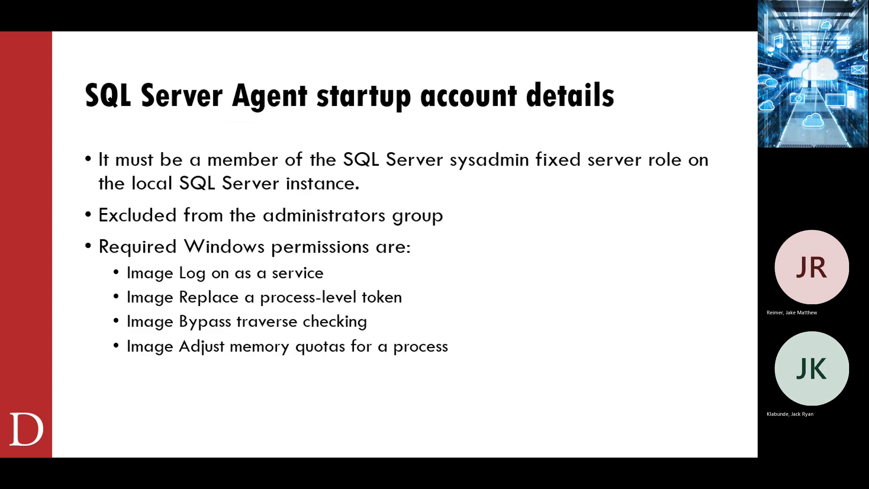
{"action": "key", "text": "Right"}
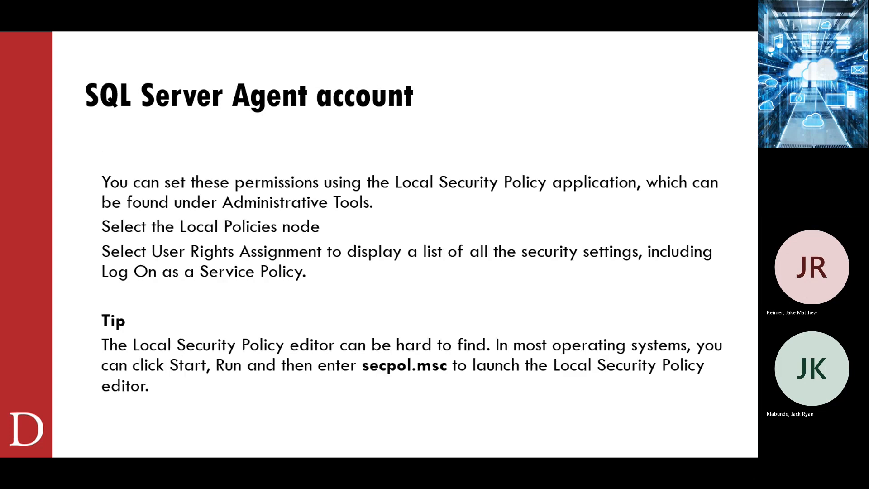
{"action": "key", "text": "Right"}
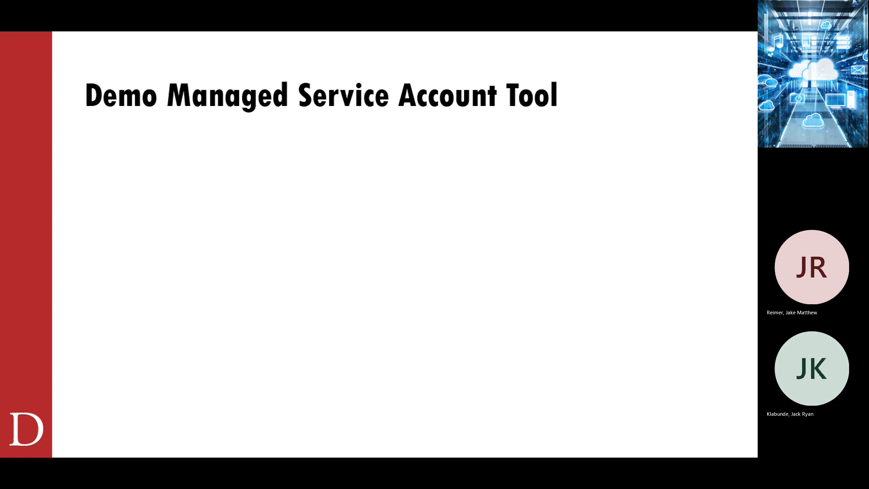
{"action": "left_click_drag", "start_coordinate": [0, 353], "coordinate": [281, 10]}
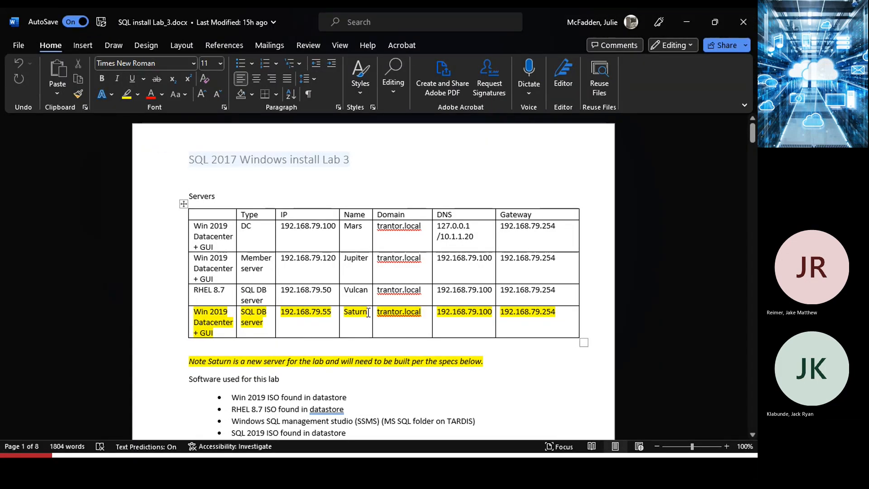
Highlight Saturn's name, 16GB memory and 40 GB Thick D drive in the lab tables, then minimize Word.
{"action": "left_click_drag", "start_coordinate": [368, 311], "coordinate": [341, 312]}
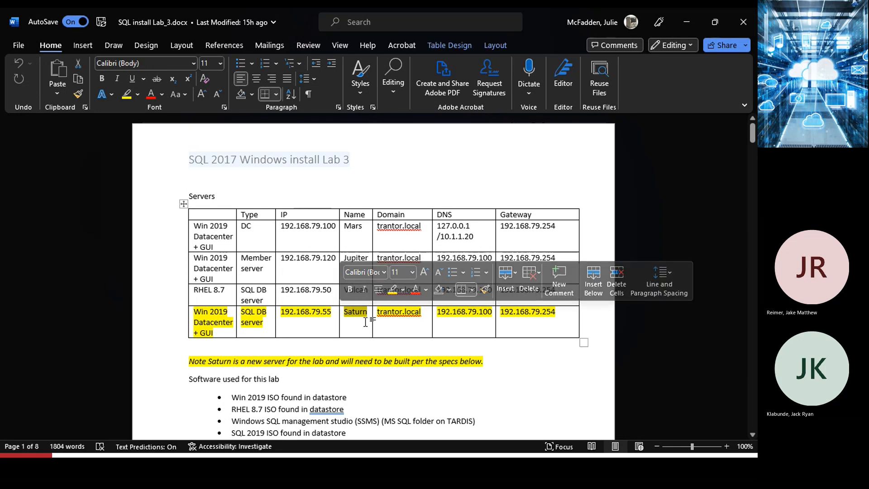
{"action": "left_click", "coordinate": [367, 326]}
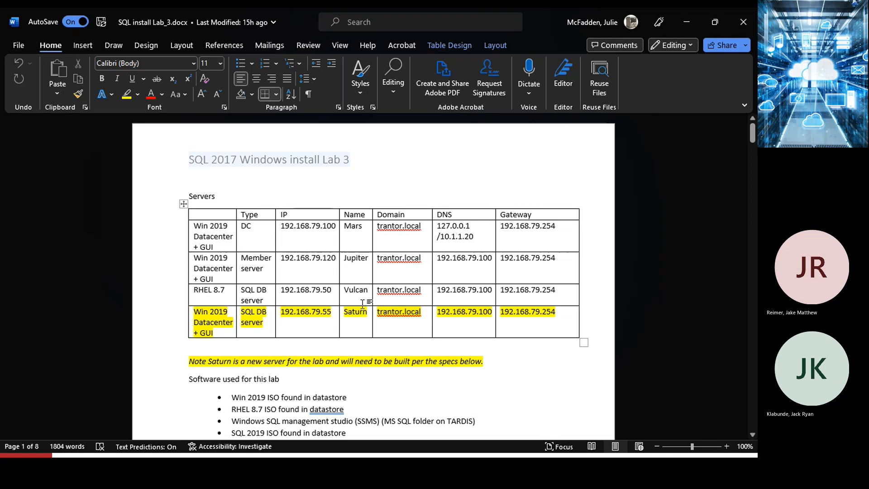
{"action": "scroll", "coordinate": [557, 305], "scroll_direction": "down", "scroll_amount": 6}
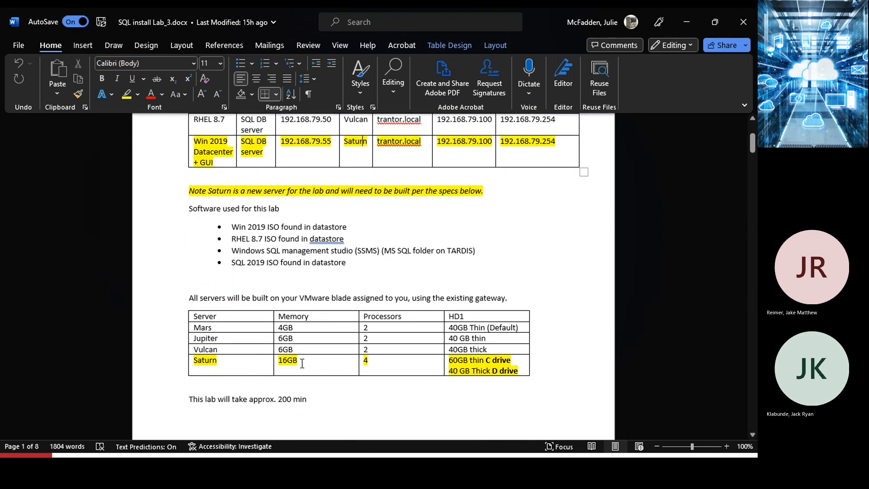
{"action": "left_click_drag", "start_coordinate": [301, 363], "coordinate": [277, 362]}
{"action": "left_click_drag", "start_coordinate": [520, 370], "coordinate": [449, 371]}
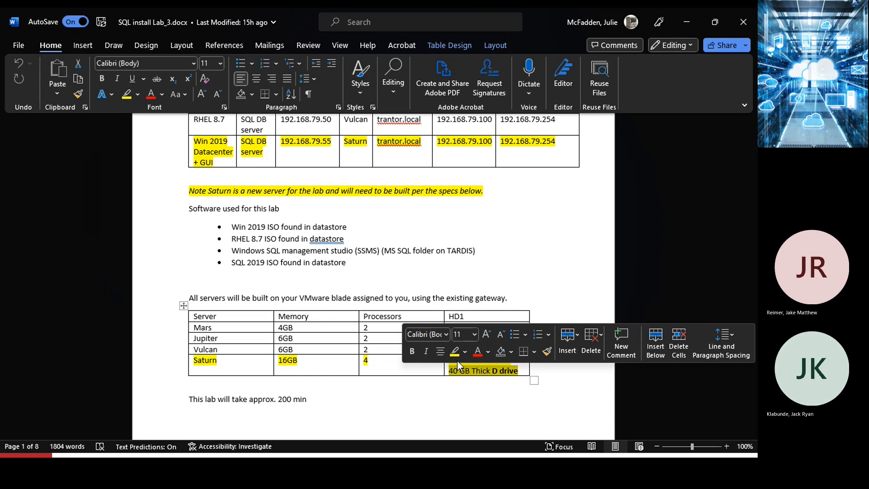
{"action": "left_click", "coordinate": [687, 23]}
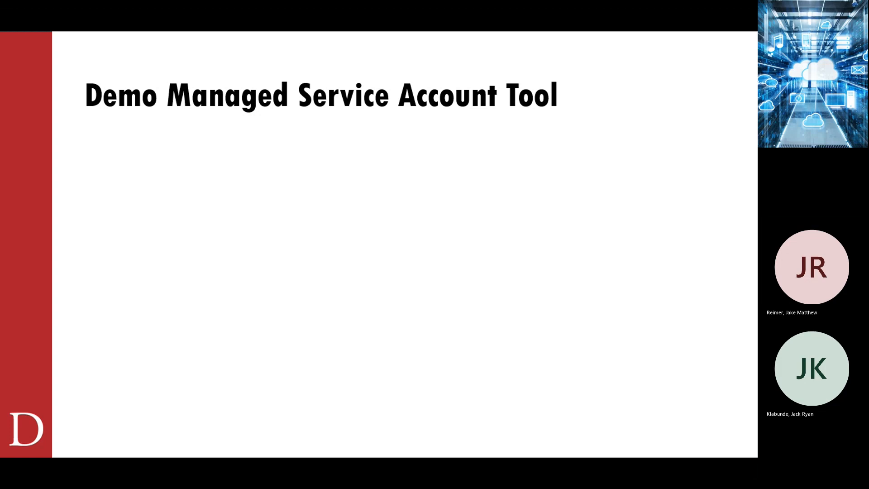
Start a new VM on the default datastore with ESXi 6.7 compatibility and Windows Server 2016 or later (64-bit).
{"action": "key", "text": "alt+Tab"}
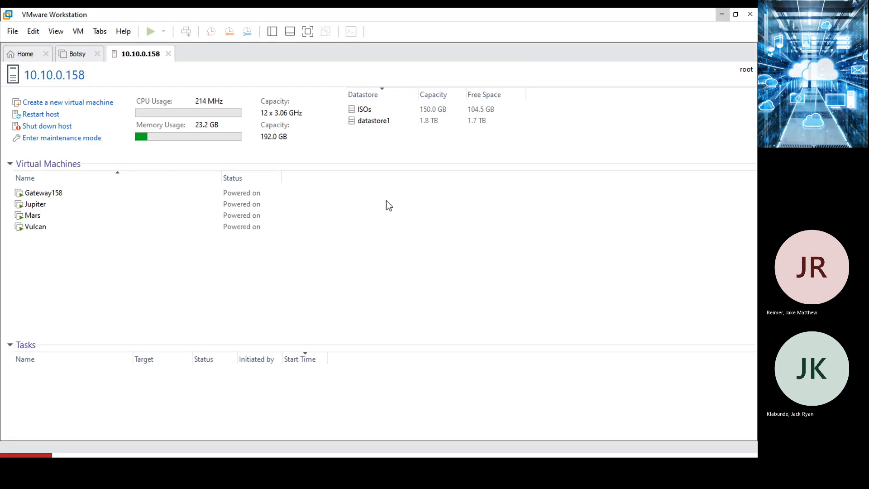
{"action": "left_click", "coordinate": [39, 104]}
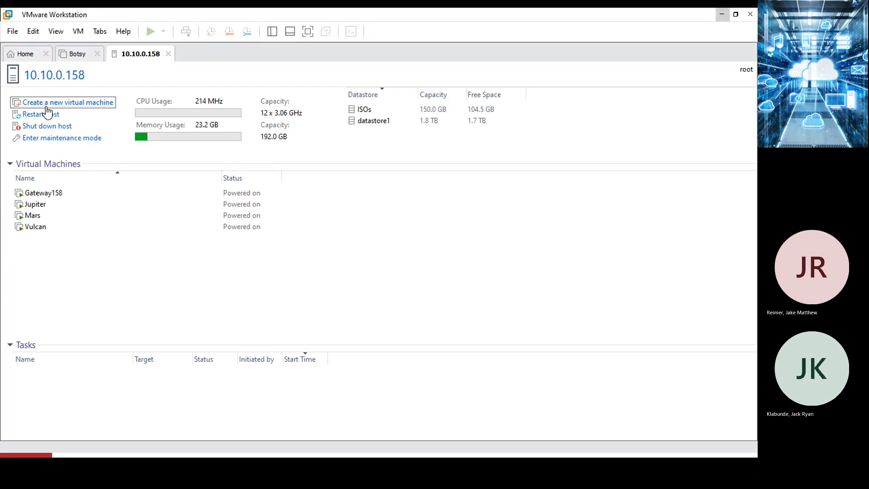
{"action": "left_click", "coordinate": [428, 346]}
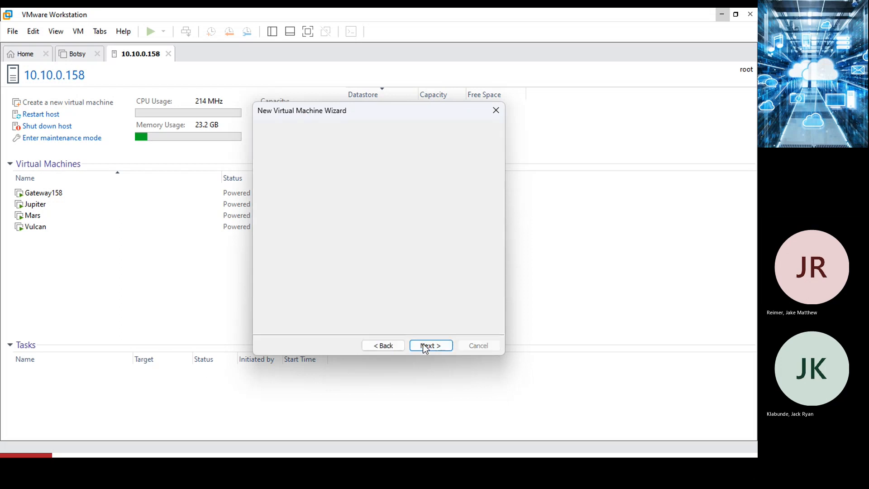
{"action": "left_click", "coordinate": [425, 346]}
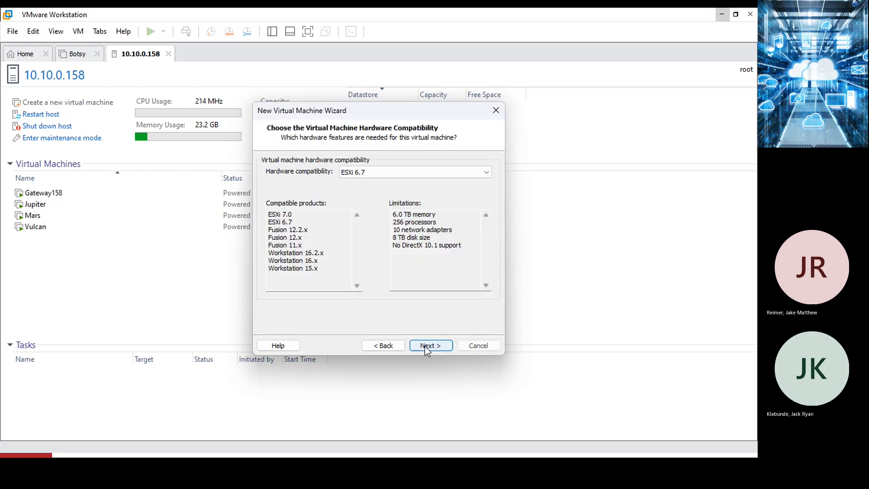
{"action": "left_click", "coordinate": [425, 346]}
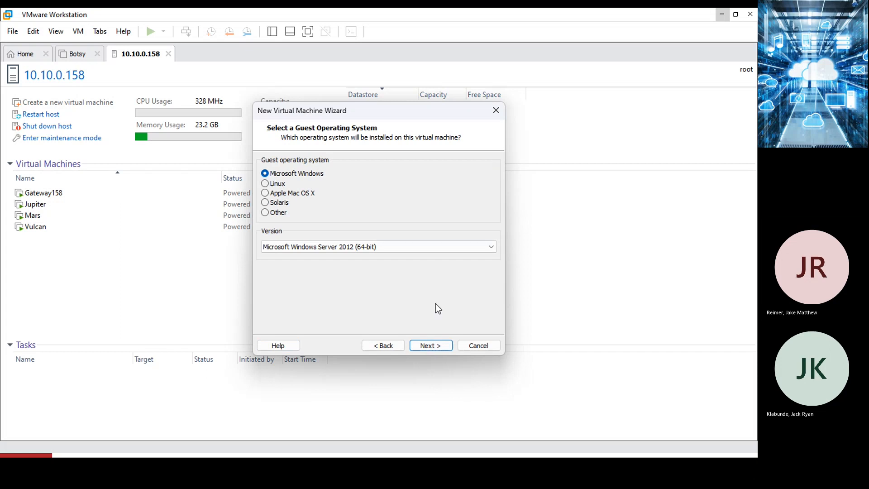
{"action": "left_click", "coordinate": [343, 252]}
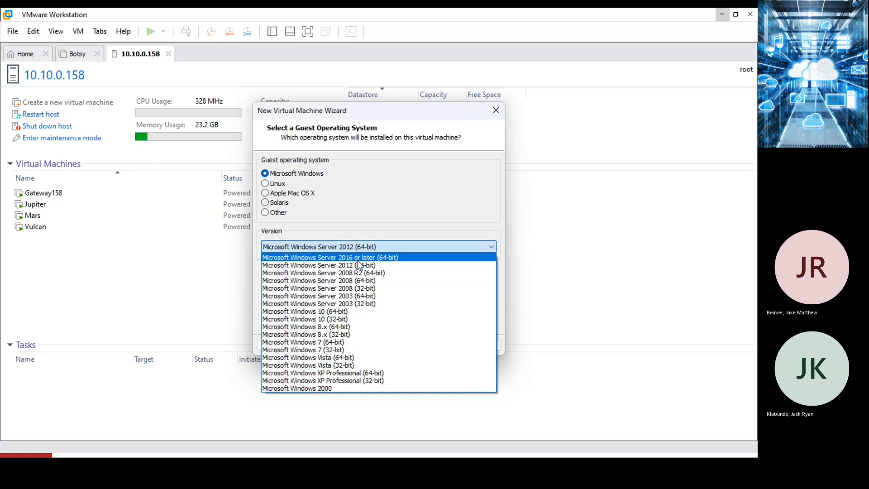
{"action": "left_click", "coordinate": [360, 256]}
{"action": "left_click", "coordinate": [431, 345]}
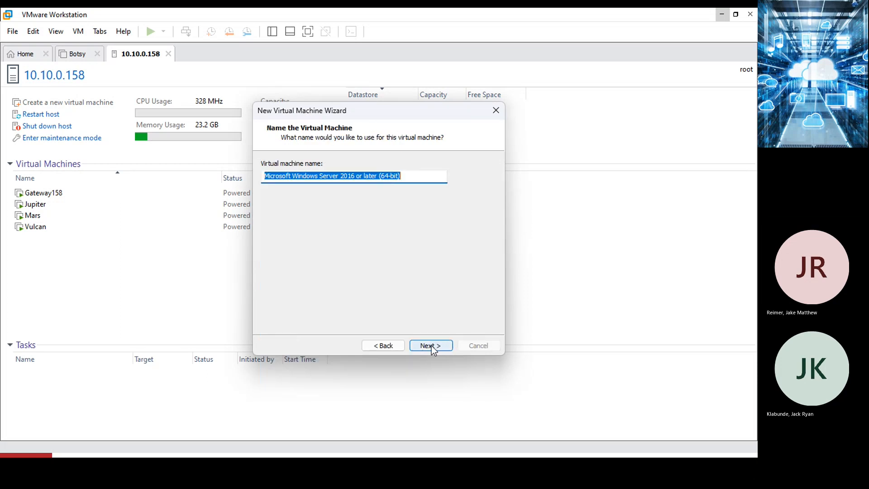
Name the VM Saturn with UEFI firmware, 4 processors and 16384 MB memory.
{"action": "type", "text": "Saturn"}
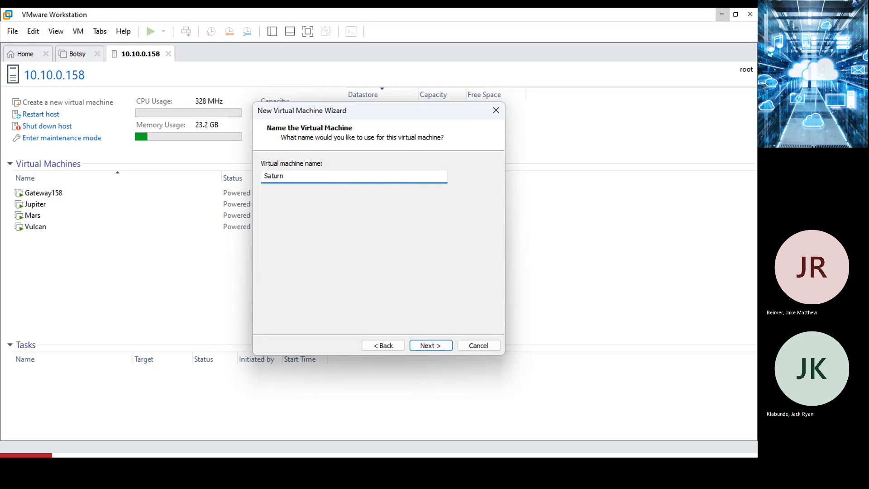
{"action": "left_click", "coordinate": [427, 346]}
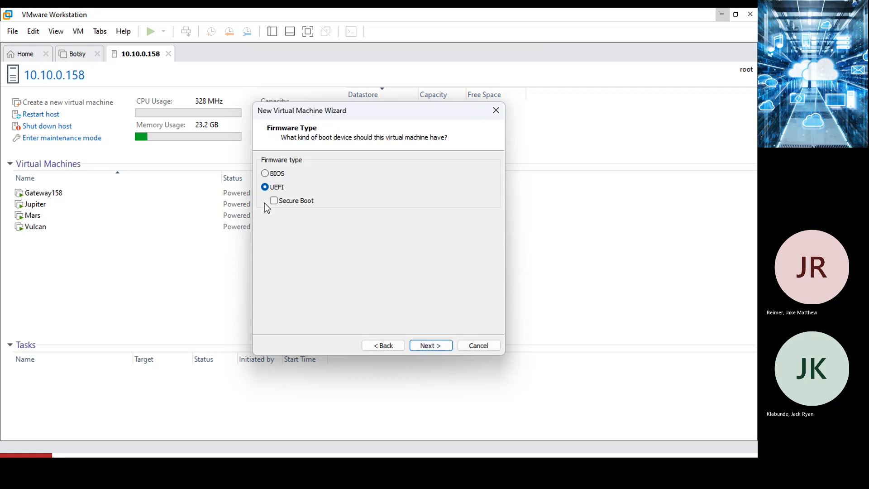
{"action": "left_click", "coordinate": [431, 345]}
{"action": "type", "text": "4"}
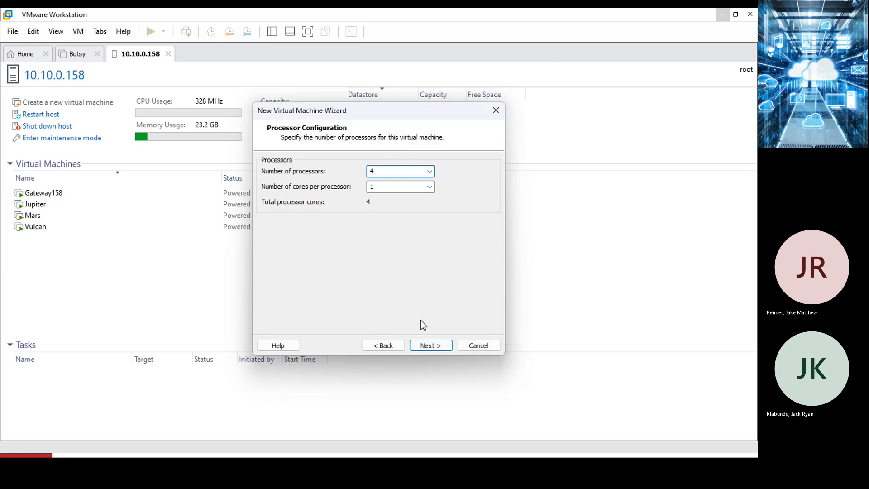
{"action": "left_click", "coordinate": [427, 346]}
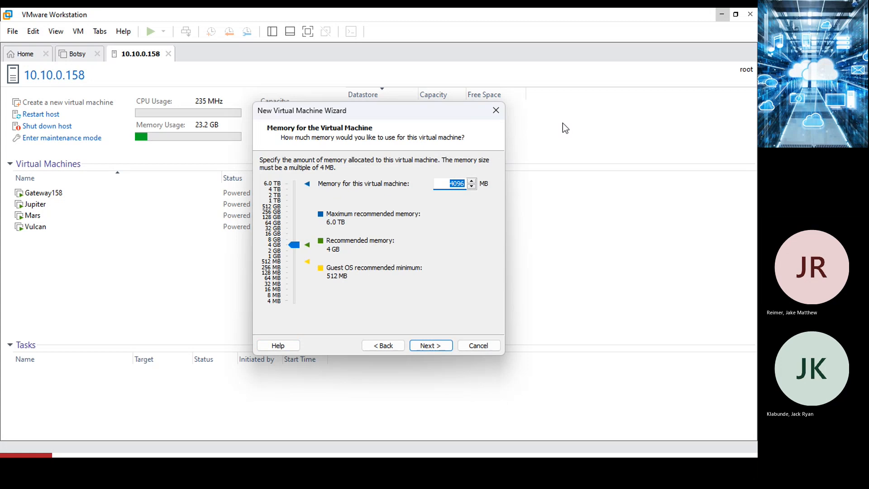
{"action": "type", "text": "16"}
{"action": "left_click", "coordinate": [280, 235]}
{"action": "left_click", "coordinate": [428, 346]}
Connect the VM to the Internal-PG network and keep the LSI Logic SAS controller.
{"action": "left_click", "coordinate": [347, 178]}
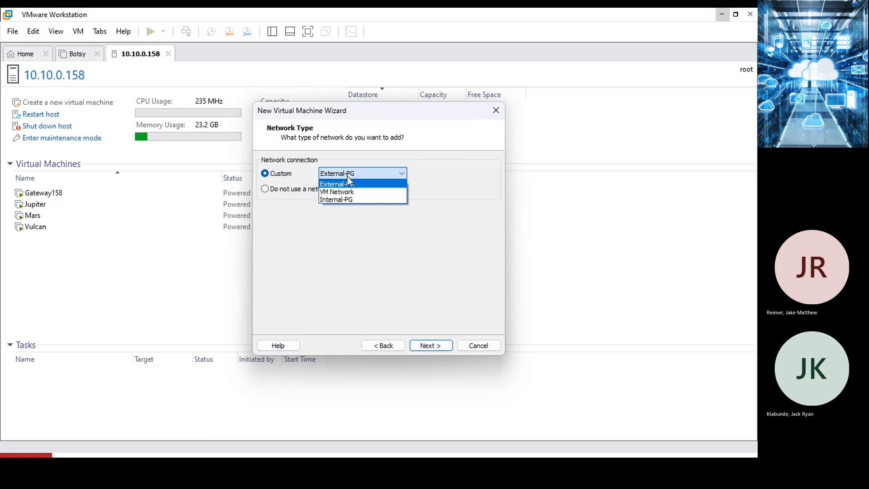
{"action": "left_click", "coordinate": [360, 200]}
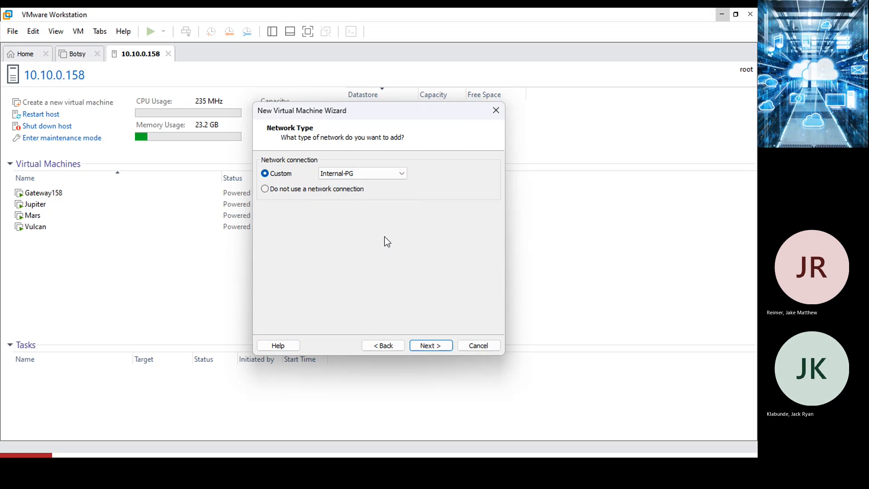
{"action": "left_click", "coordinate": [421, 348]}
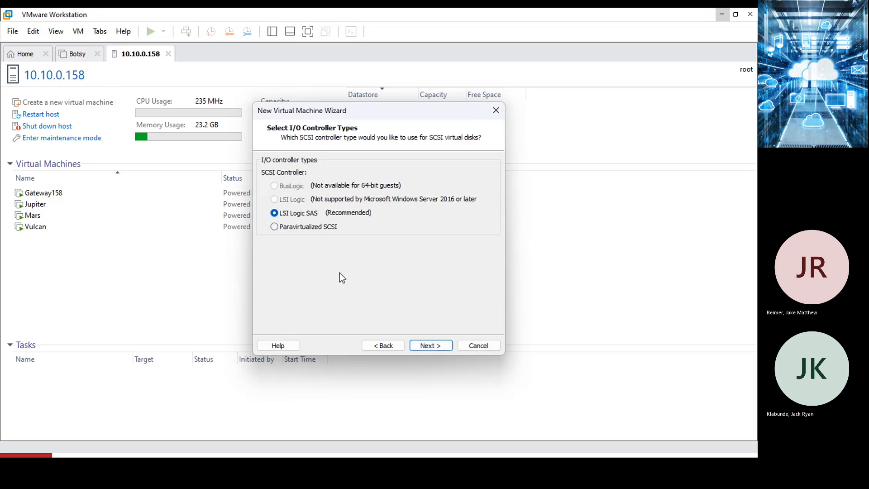
{"action": "left_click", "coordinate": [435, 347]}
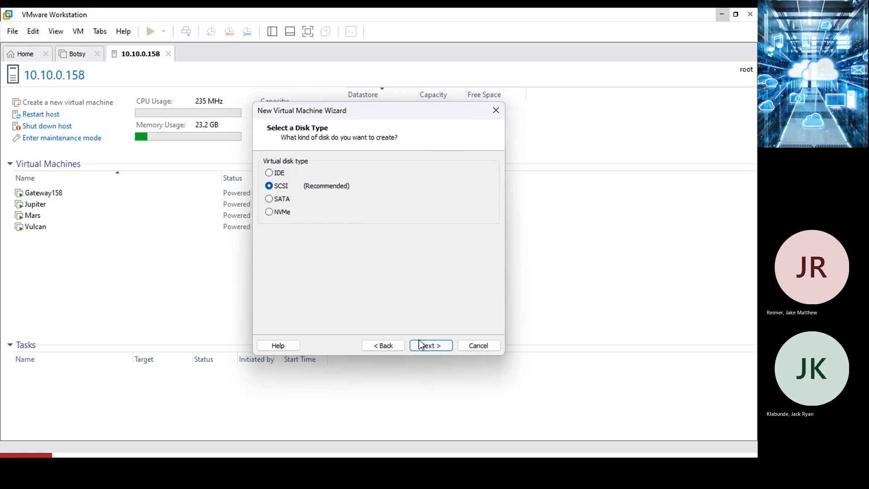
Create a new 60 GB SCSI virtual disk stored as Saturn.vmdk.
{"action": "left_click", "coordinate": [425, 351]}
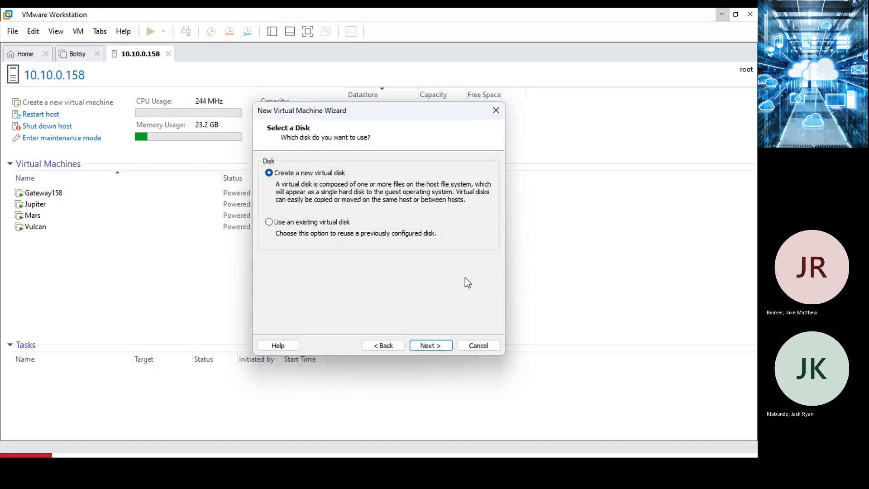
{"action": "left_click", "coordinate": [426, 346]}
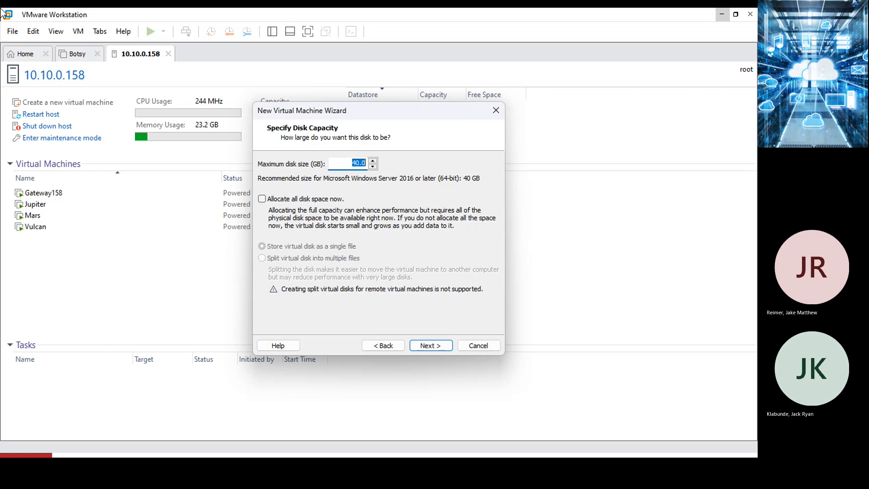
{"action": "left_click_drag", "start_coordinate": [345, 162], "coordinate": [379, 163]}
{"action": "type", "text": "60"}
{"action": "left_click", "coordinate": [431, 346]}
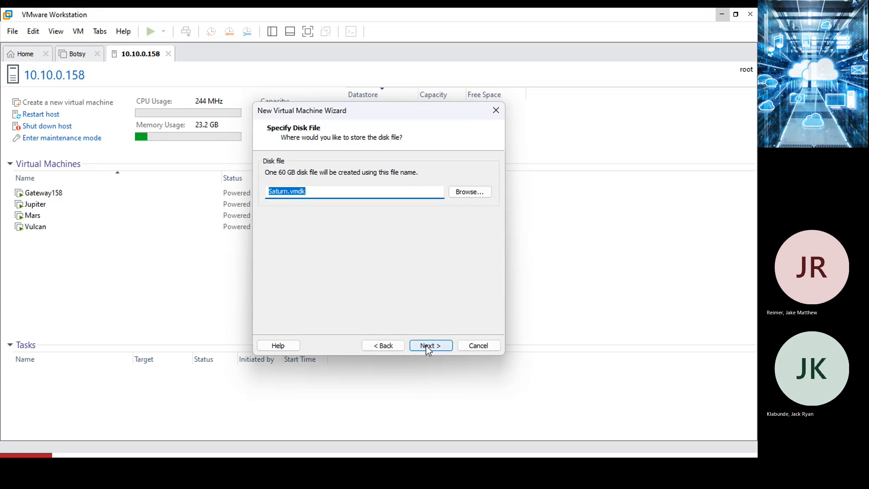
{"action": "left_click", "coordinate": [427, 347]}
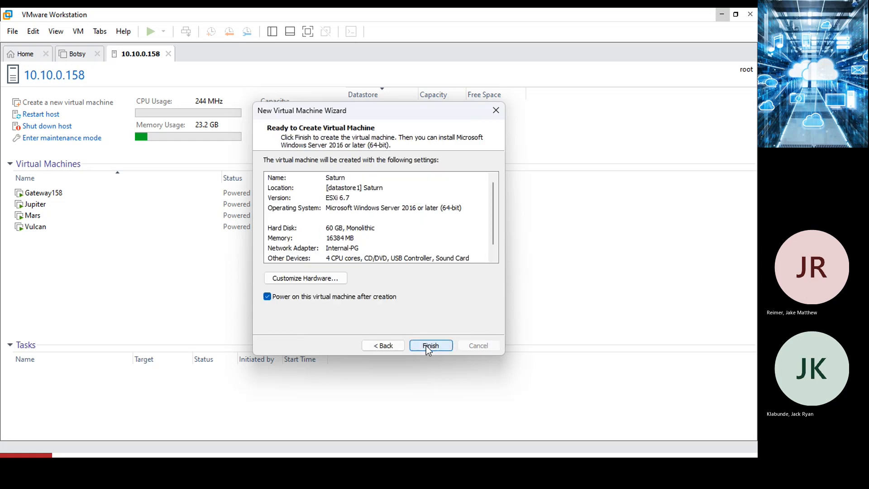
{"action": "left_click", "coordinate": [288, 281]}
Remove the sound card from Saturn and back out of adding a Generic SCSI device.
{"action": "left_click", "coordinate": [204, 130]}
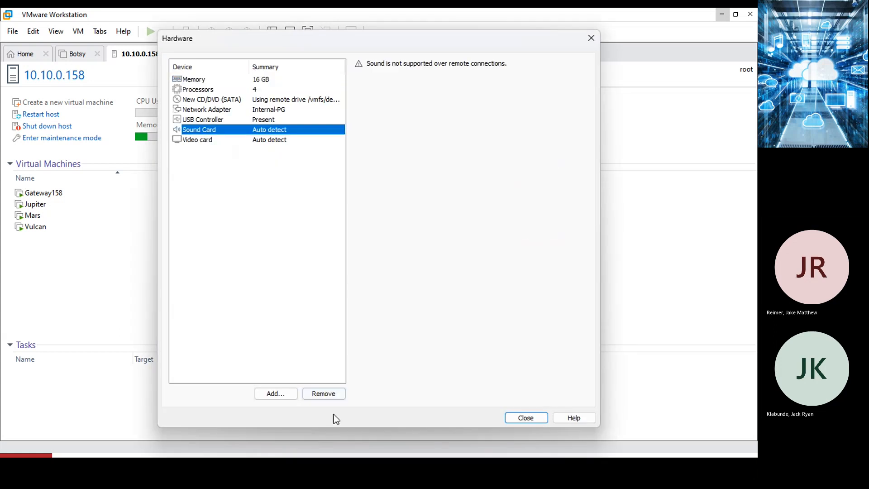
{"action": "left_click", "coordinate": [327, 394]}
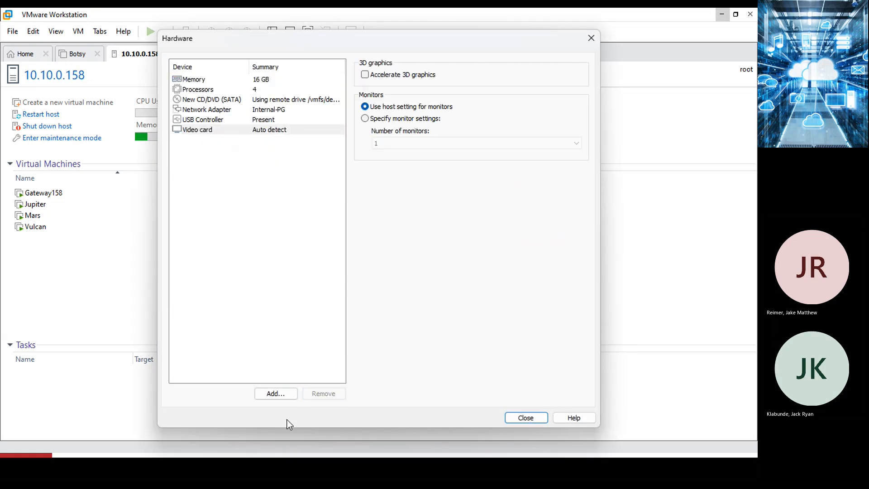
{"action": "left_click", "coordinate": [276, 394]}
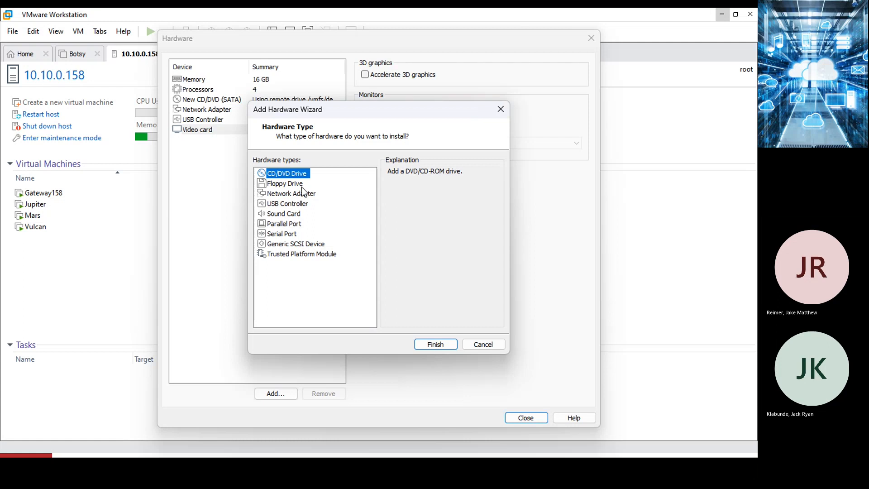
{"action": "left_click", "coordinate": [296, 244]}
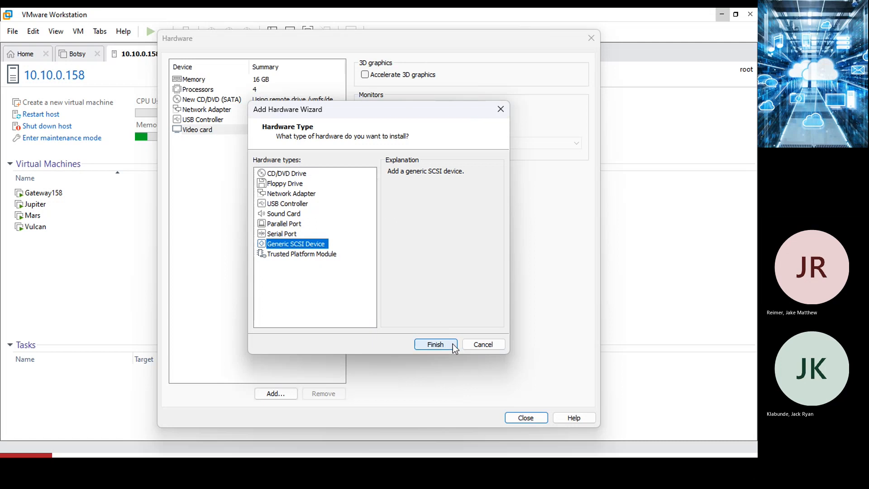
{"action": "left_click", "coordinate": [479, 343]}
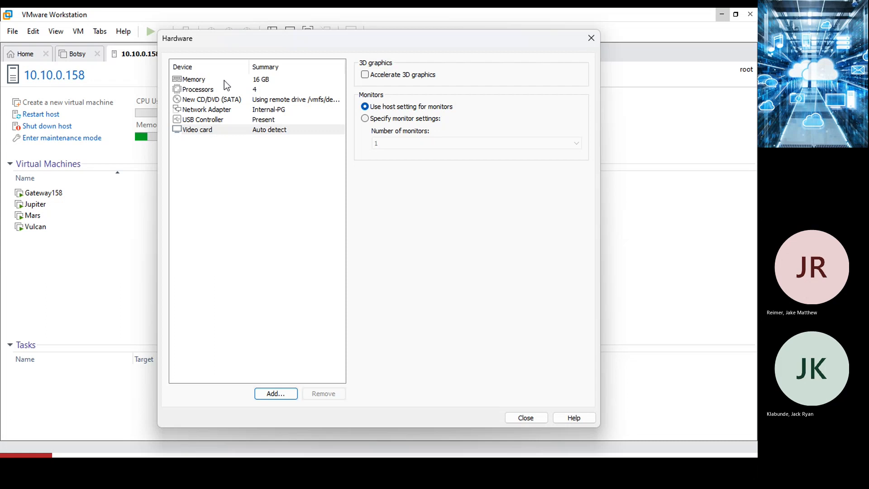
Mount Windows_Server/Win2019_180_Eval_x64.iso in the new CD/DVD drive and close the hardware settings.
{"action": "left_click", "coordinate": [225, 100]}
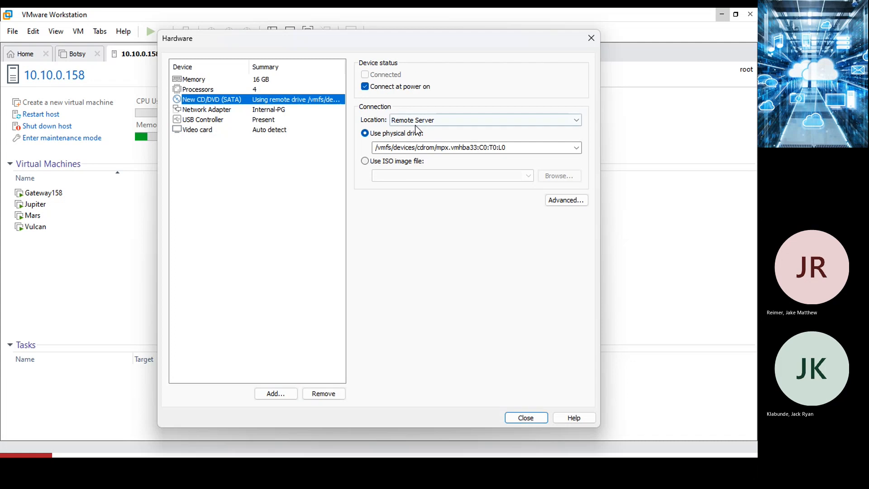
{"action": "left_click", "coordinate": [365, 161]}
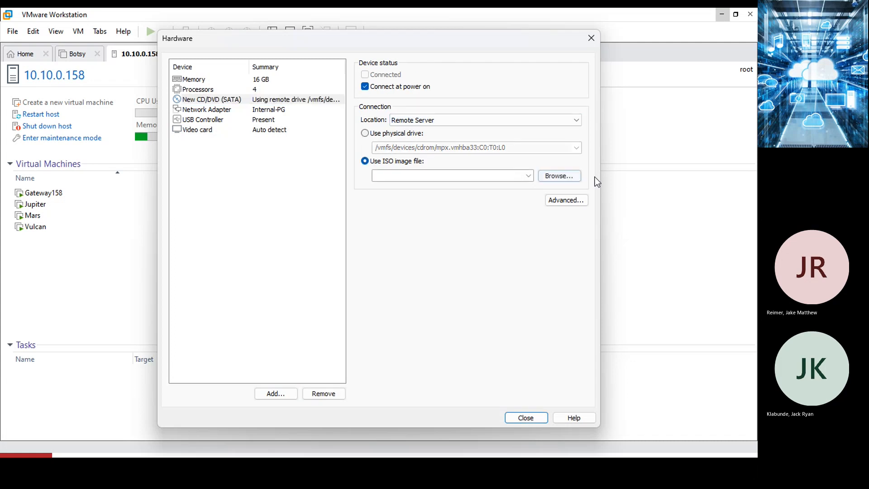
{"action": "left_click", "coordinate": [549, 175]}
{"action": "double_click", "coordinate": [272, 195]}
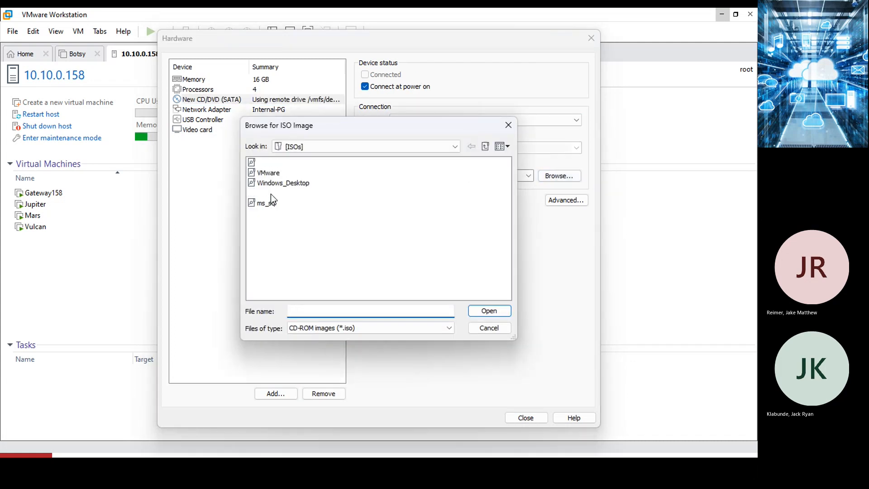
{"action": "left_click", "coordinate": [273, 164]}
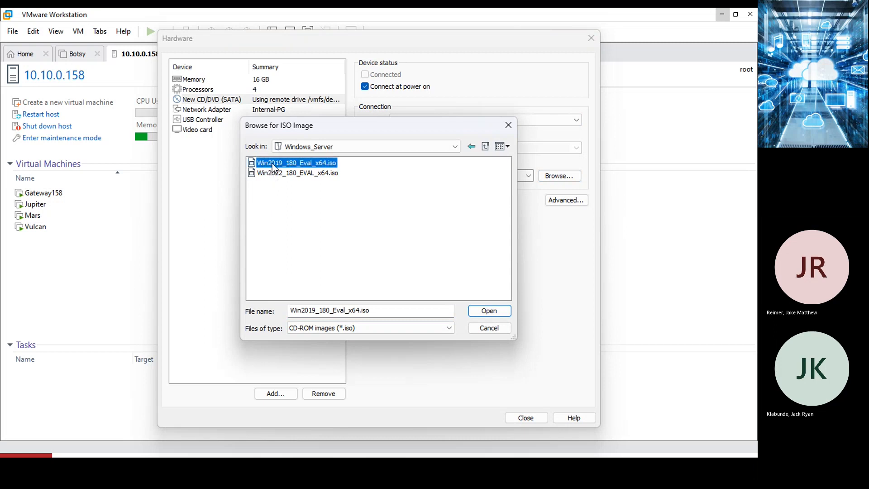
{"action": "left_click", "coordinate": [480, 309]}
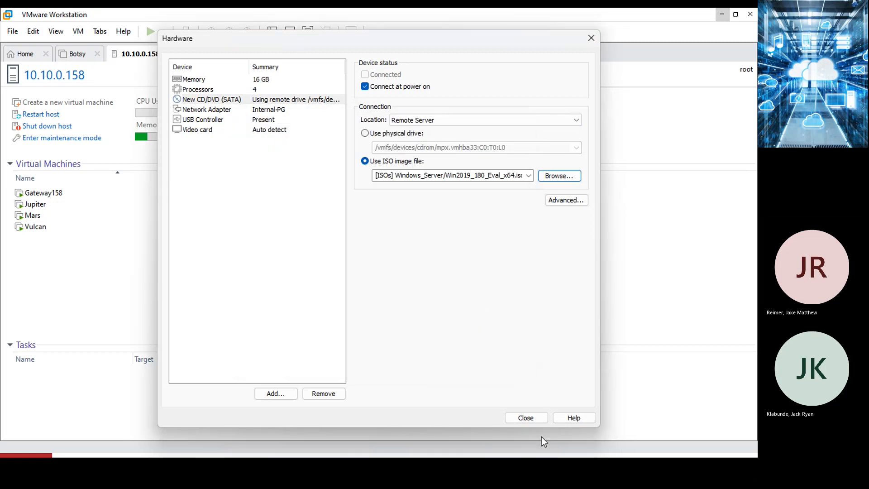
{"action": "left_click", "coordinate": [527, 418]}
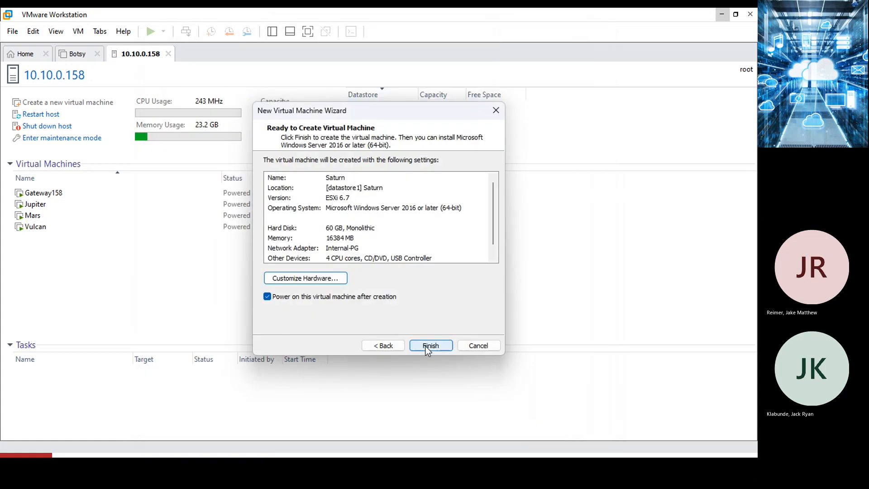
Finish creating Saturn, boot it from DVD and start Windows Server 2019 setup with default language.
{"action": "left_click", "coordinate": [429, 345]}
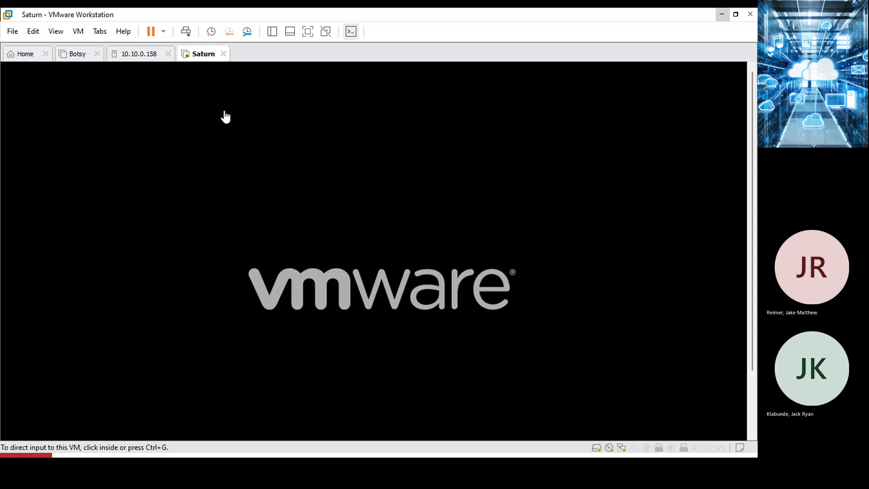
{"action": "left_click", "coordinate": [181, 97]}
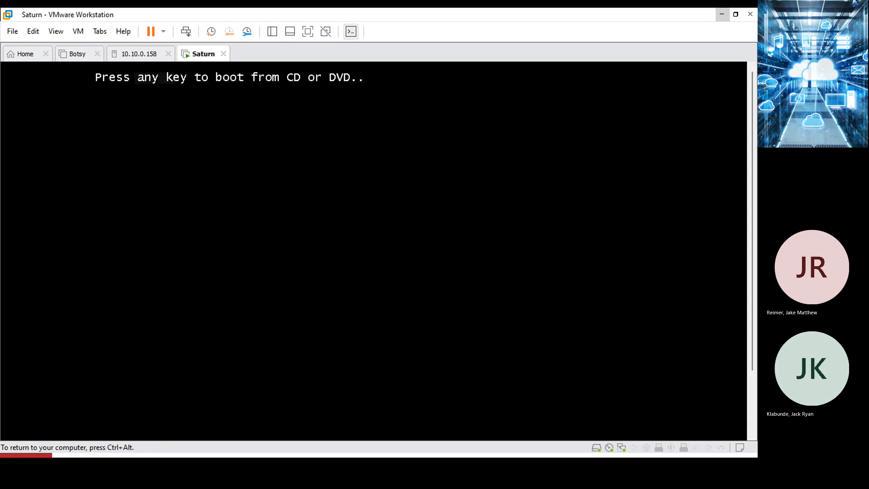
{"action": "key", "text": "Return"}
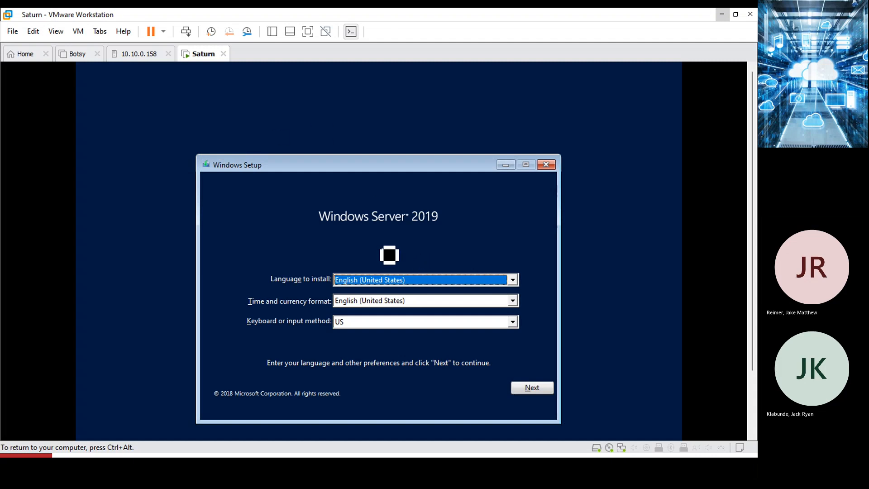
{"action": "left_click", "coordinate": [536, 389]}
{"action": "left_click", "coordinate": [385, 299]}
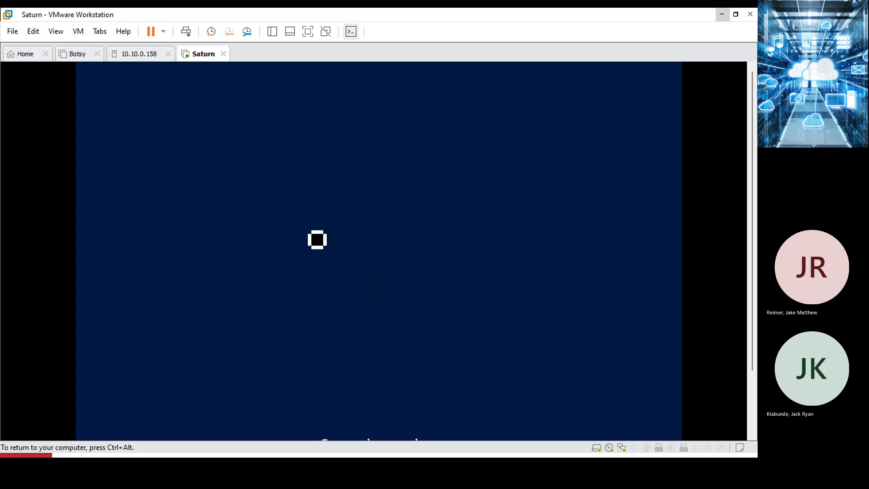
{"action": "key", "text": "ctrl+alt"}
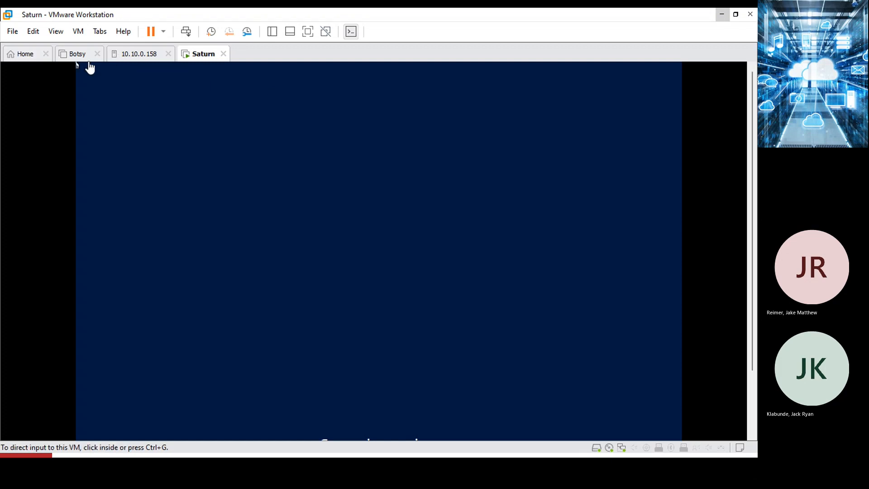
From the 10.10.0.158 host, open the Mars VM console and launch File Explorer.
{"action": "left_click", "coordinate": [143, 56]}
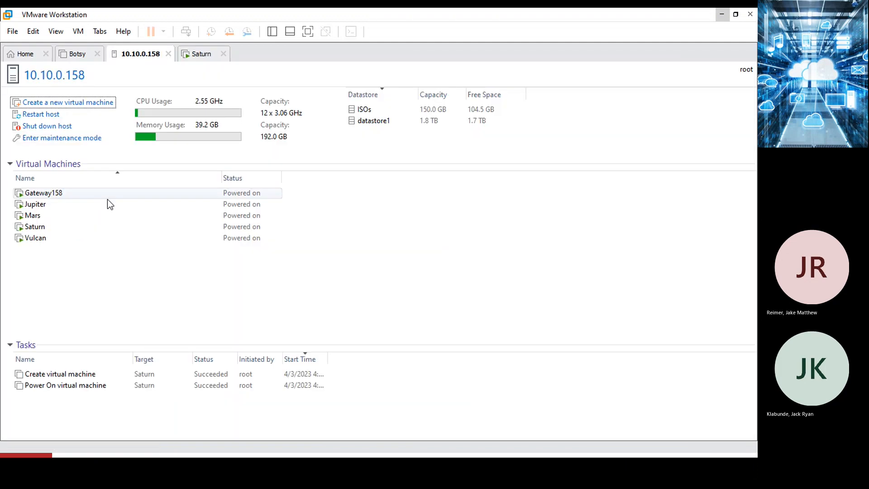
{"action": "left_click", "coordinate": [48, 219]}
{"action": "double_click", "coordinate": [48, 218]}
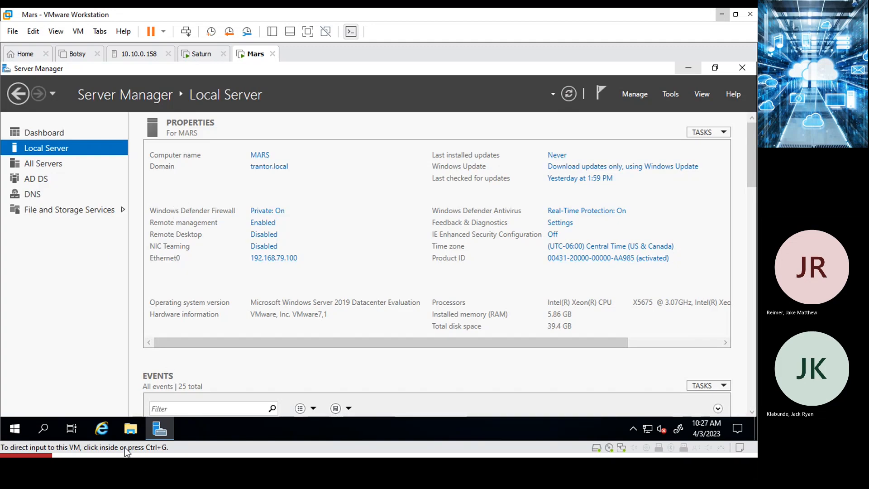
{"action": "left_click", "coordinate": [131, 432]}
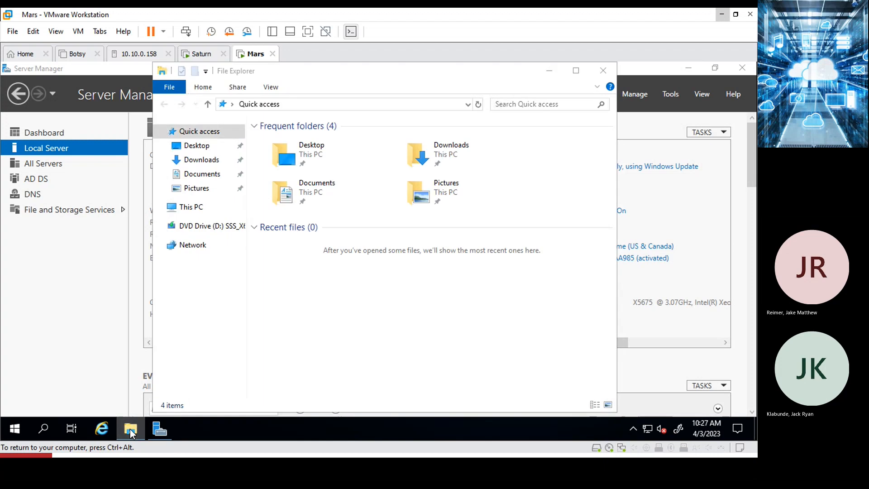
{"action": "left_click", "coordinate": [131, 429]}
{"action": "left_click", "coordinate": [133, 428]}
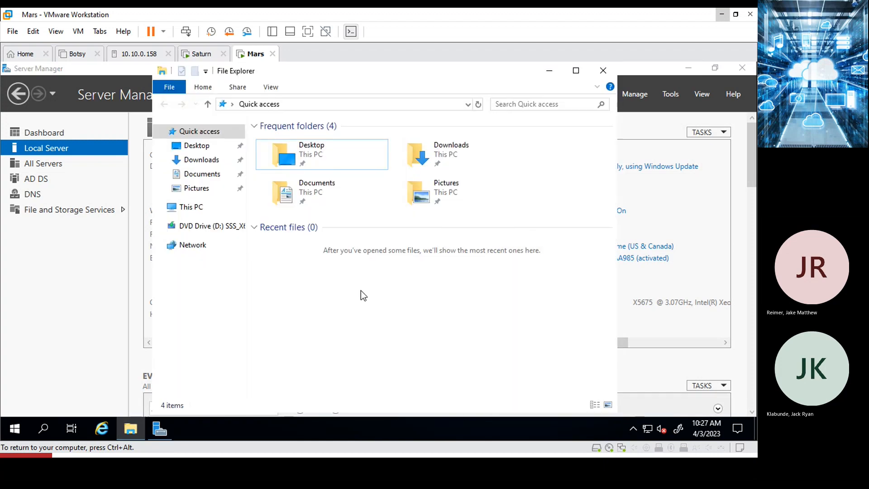
Map \\10.10.0.190\tardis as drive Z: without reconnect, using different credentials.
{"action": "right_click", "coordinate": [190, 247]}
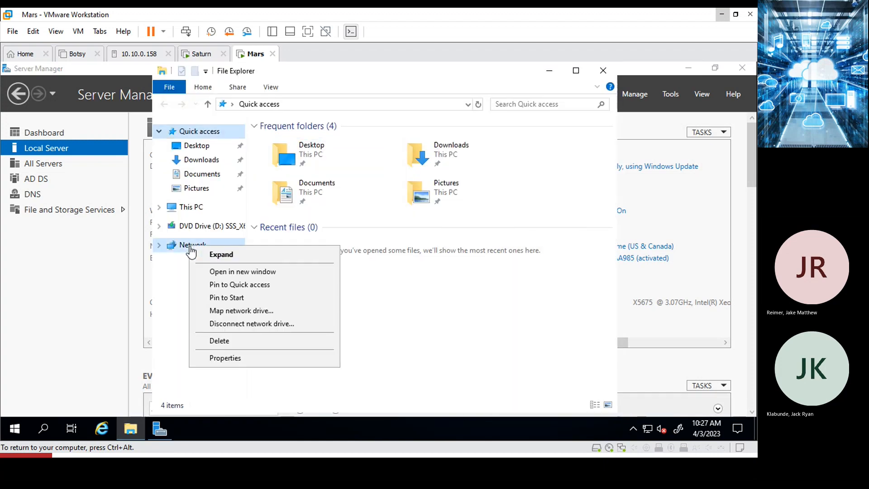
{"action": "left_click", "coordinate": [242, 312]}
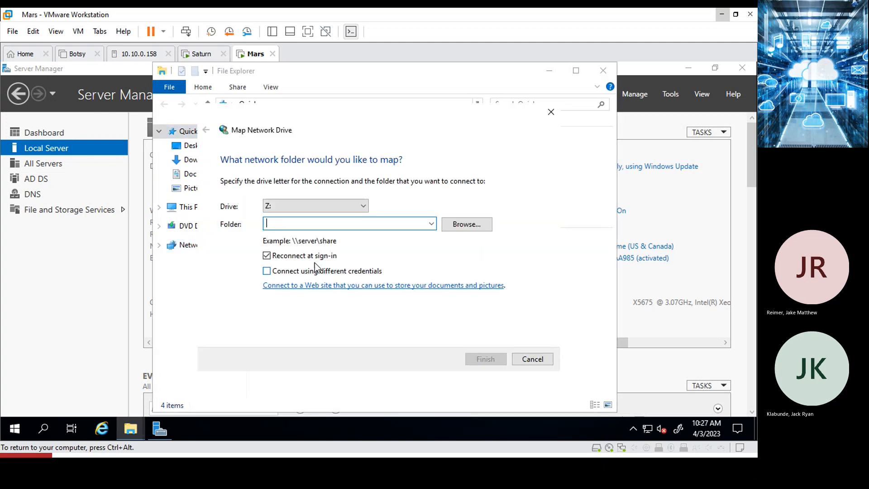
{"action": "left_click", "coordinate": [267, 256]}
{"action": "left_click", "coordinate": [267, 271]}
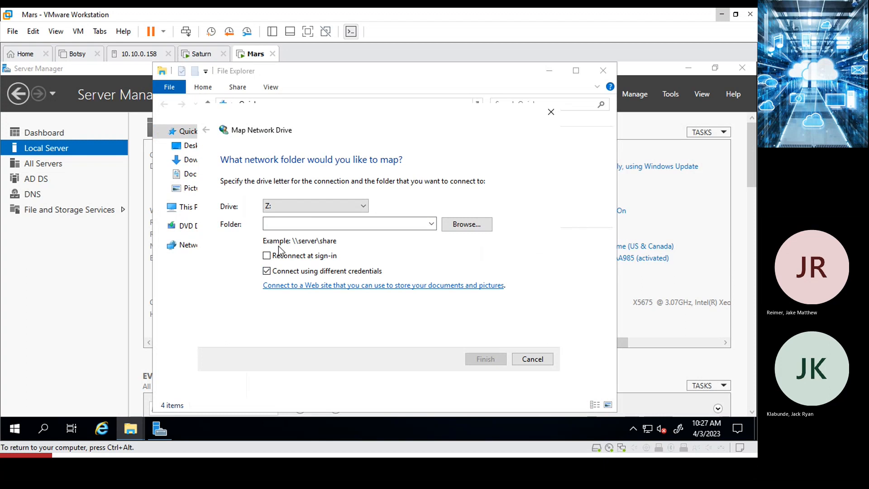
{"action": "left_click", "coordinate": [278, 223]}
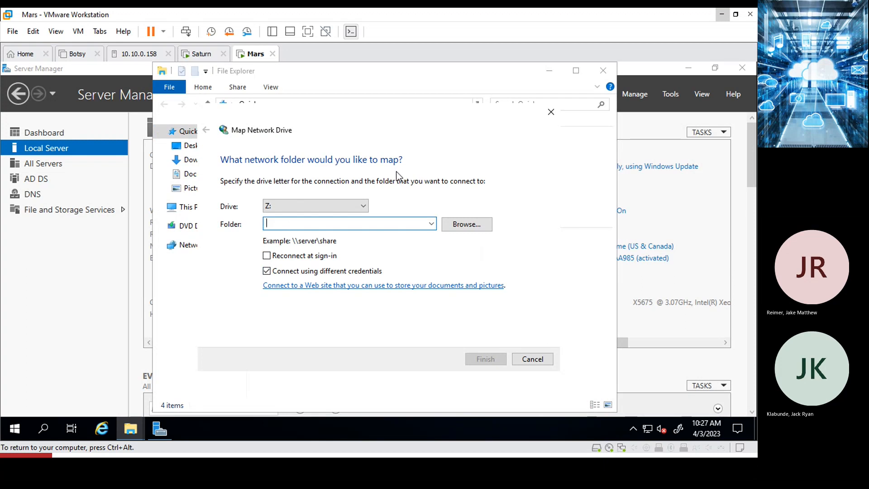
{"action": "type", "text": "\\\\"}
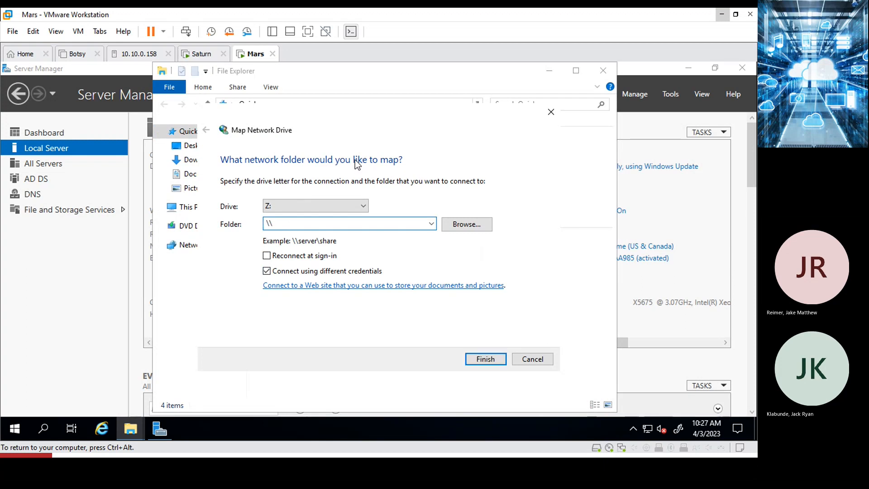
{"action": "type", "text": "10.10.0.190\\tardis"}
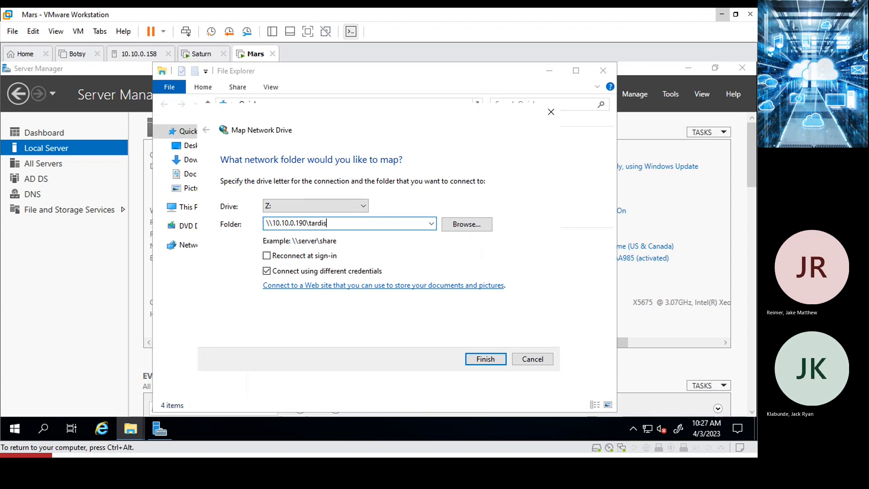
{"action": "left_click", "coordinate": [480, 360]}
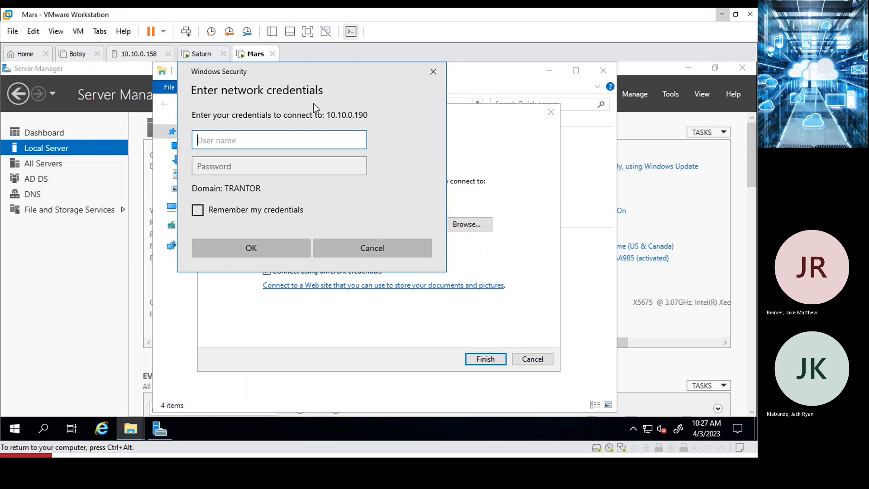
Sign in to the share with the administrator account and its password.
{"action": "type", "text": "administrator"}
{"action": "key", "text": "Tab"}
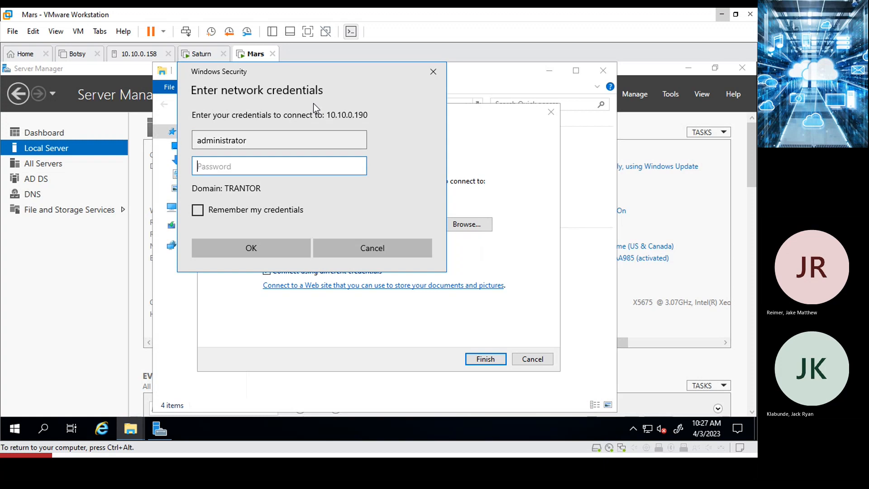
{"action": "type", "text": "***************"}
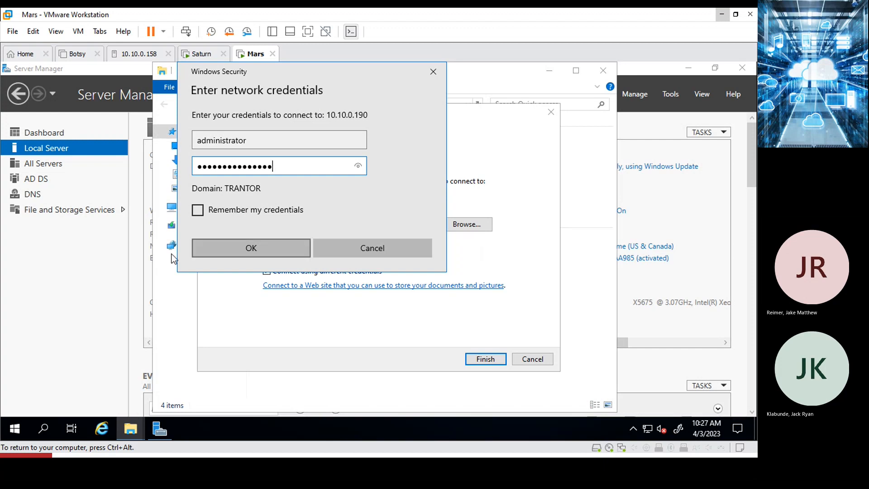
{"action": "left_click", "coordinate": [219, 249]}
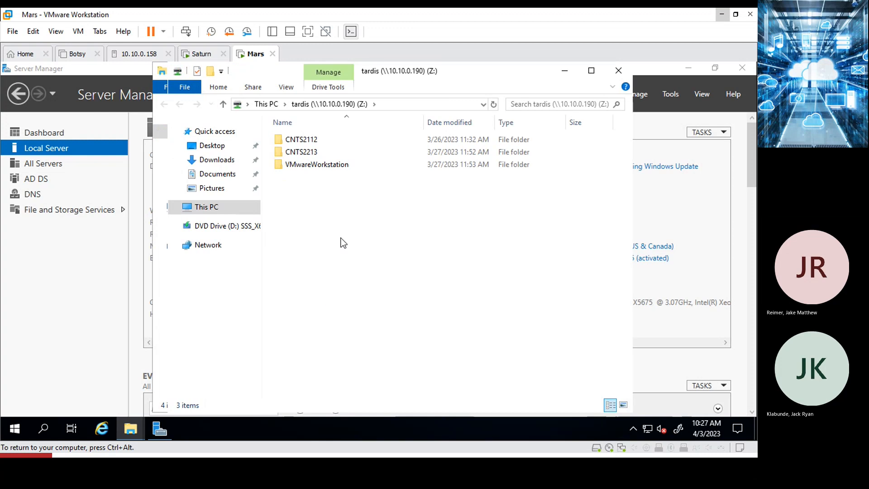
Browse Z:\CNTS2213 to the SQL Lab 6 folder and open the ManagedSvcAccountsGUIInstaller zip.
{"action": "double_click", "coordinate": [305, 154]}
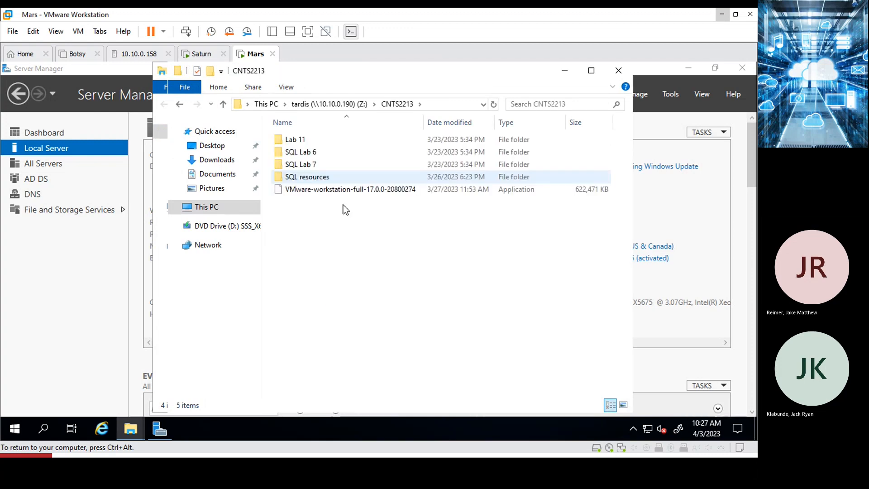
{"action": "double_click", "coordinate": [308, 181]}
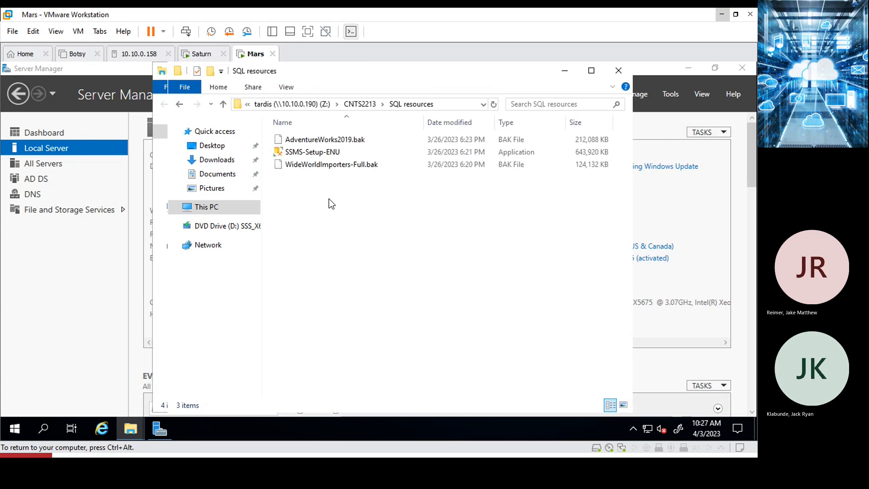
{"action": "left_click", "coordinate": [361, 106]}
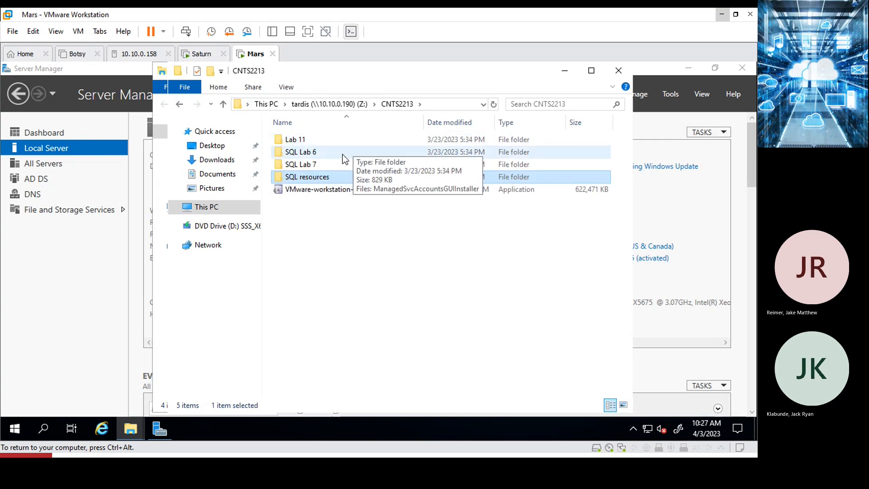
{"action": "left_click", "coordinate": [309, 165]}
{"action": "double_click", "coordinate": [309, 165]}
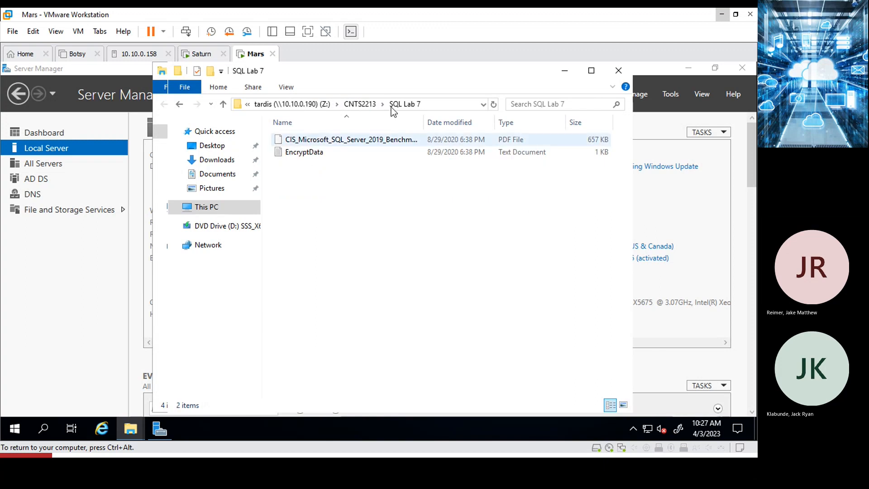
{"action": "left_click", "coordinate": [366, 106]}
{"action": "double_click", "coordinate": [311, 157]}
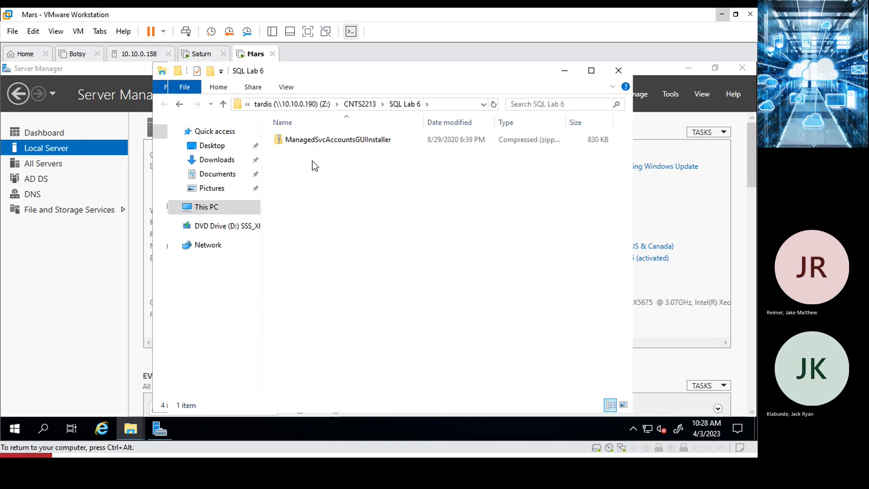
{"action": "double_click", "coordinate": [323, 140]}
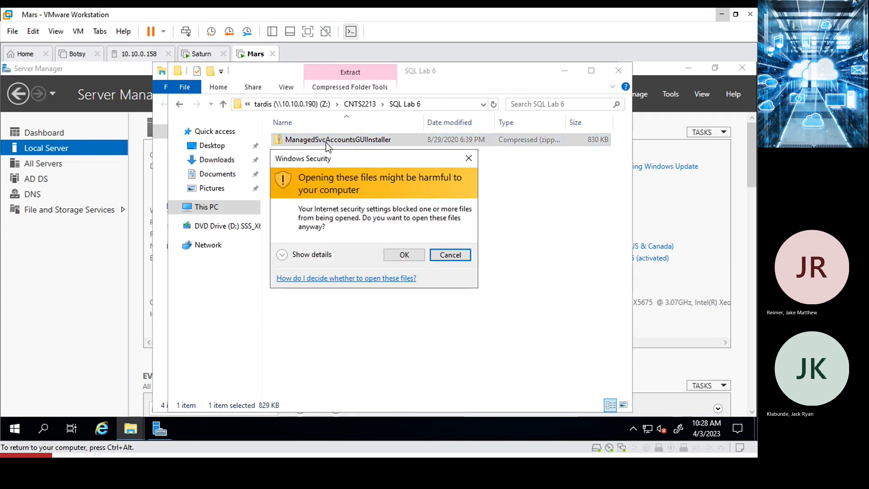
Dismiss the security warning and copy the ManagedSvcAccountsGUIInstaller zip into Downloads.
{"action": "left_click", "coordinate": [404, 255]}
{"action": "key", "text": "shift+F10"}
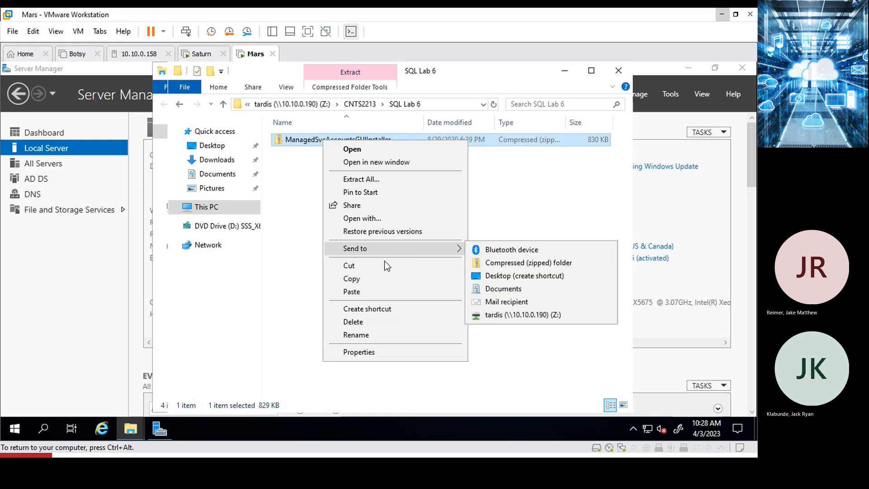
{"action": "left_click", "coordinate": [374, 277]}
{"action": "left_click", "coordinate": [212, 161]}
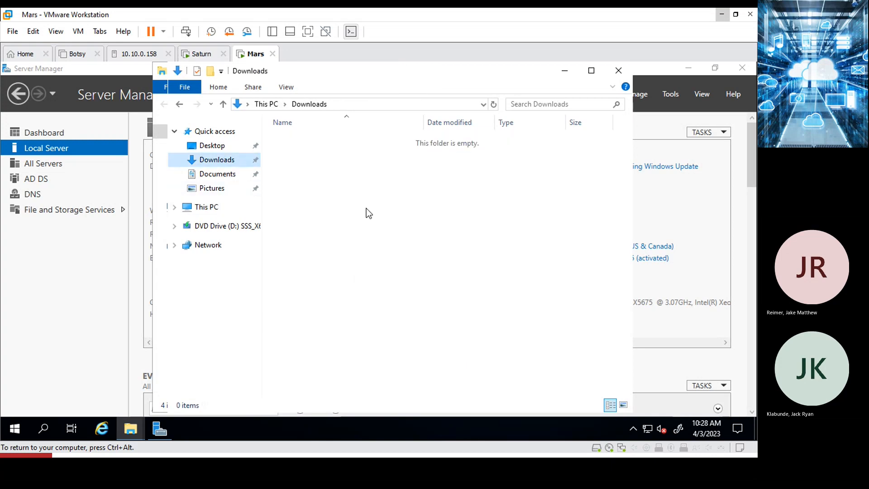
{"action": "right_click", "coordinate": [361, 208]}
{"action": "left_click", "coordinate": [411, 289]}
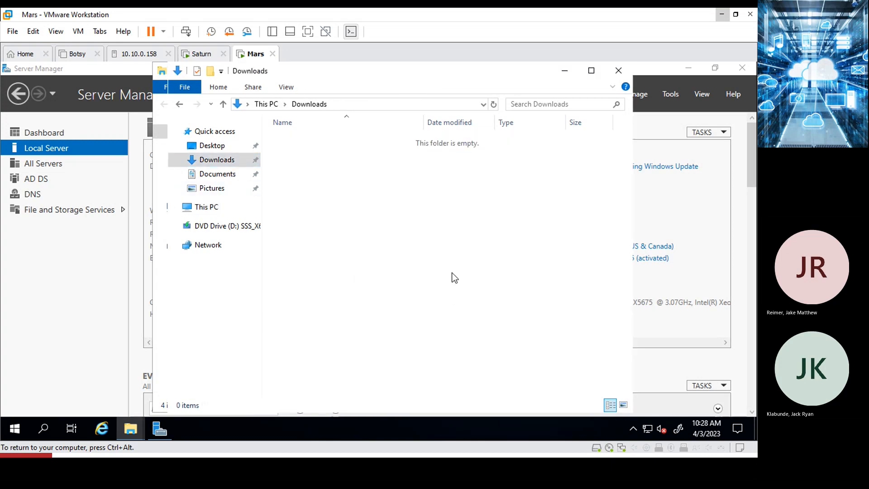
{"action": "left_click", "coordinate": [344, 209]}
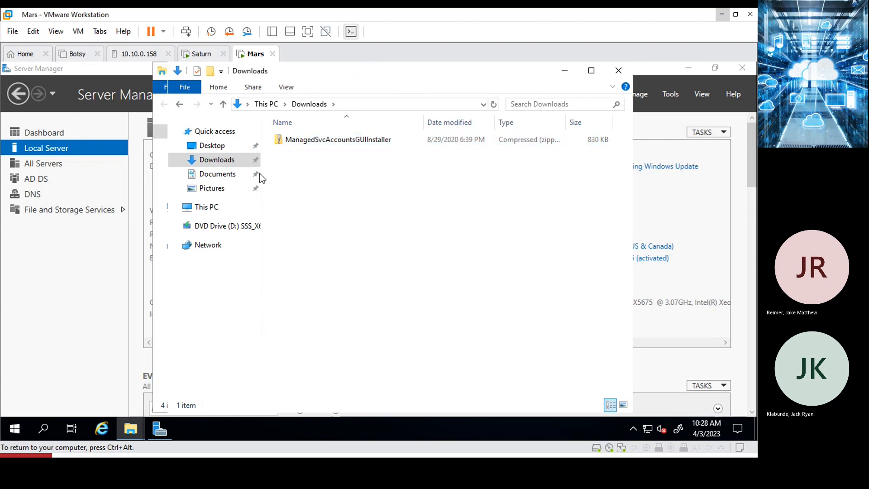
Extract the zip to its suggested folder, then show This PC in File Explorer.
{"action": "right_click", "coordinate": [293, 140]}
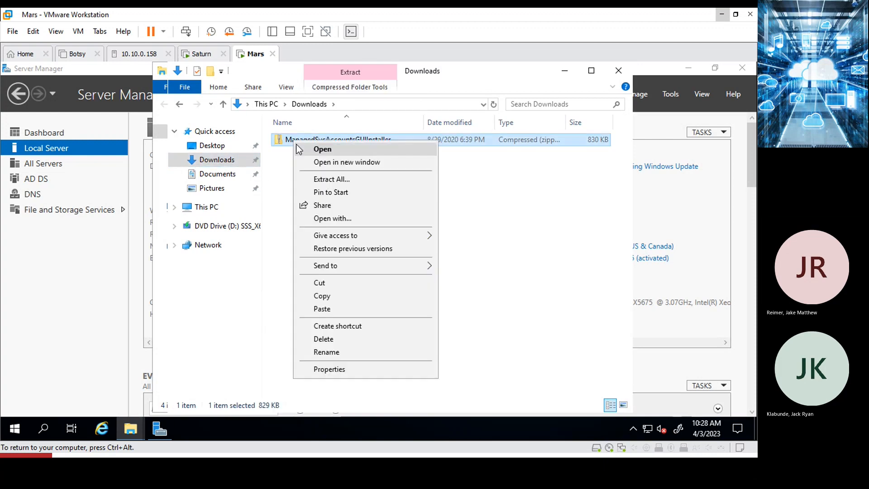
{"action": "left_click", "coordinate": [338, 179]}
{"action": "left_click", "coordinate": [482, 360]}
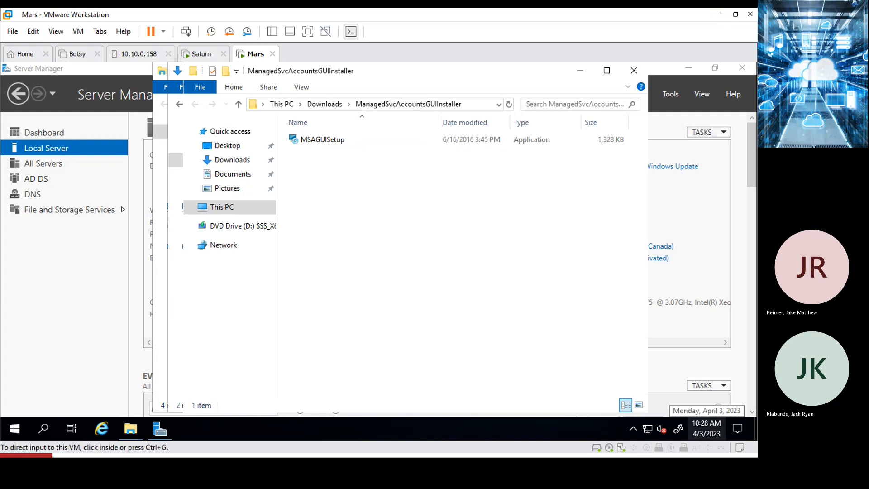
{"action": "key", "text": "alt+Tab"}
{"action": "key", "text": "alt+Tab"}
{"action": "left_click", "coordinate": [214, 248]}
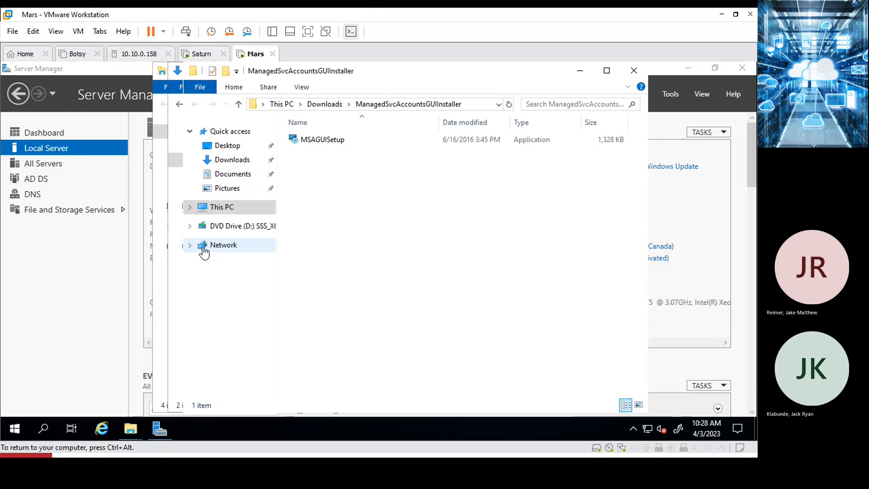
{"action": "left_click", "coordinate": [206, 210]}
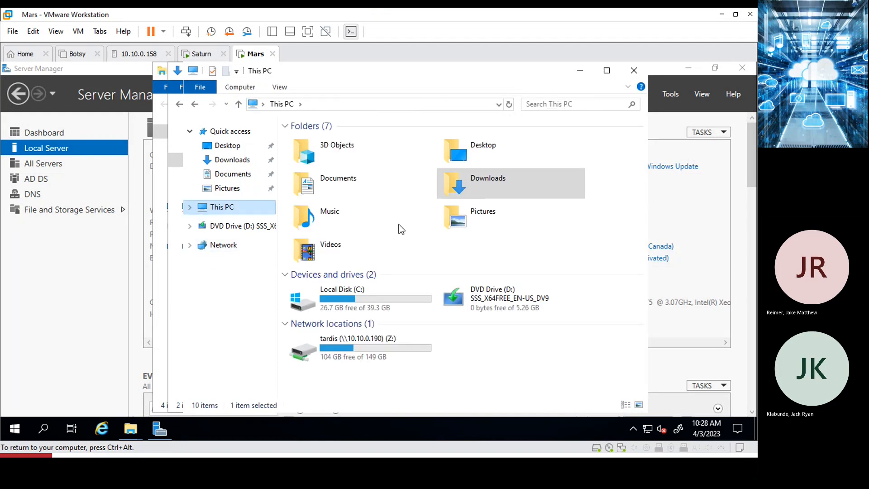
Browse tardis (Z:) to CNTS2213 > SQL Lab 6, go back to Downloads, then bring up the Word lab document.
{"action": "double_click", "coordinate": [310, 348]}
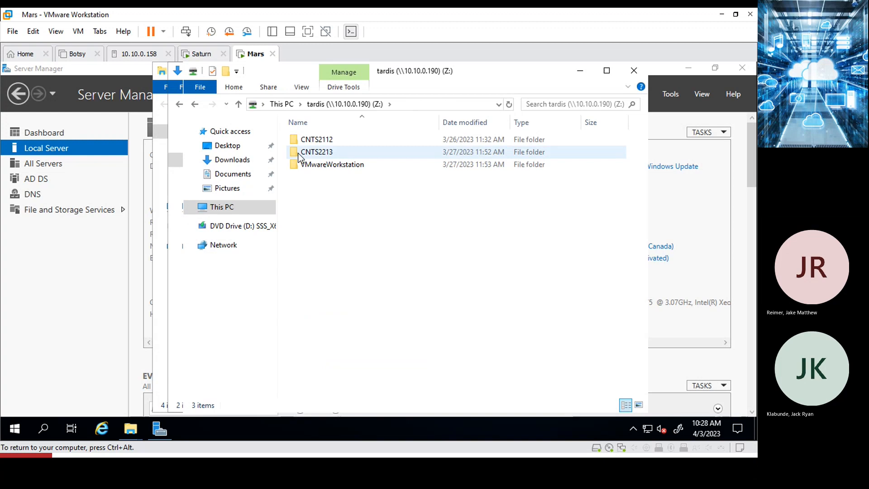
{"action": "double_click", "coordinate": [298, 154]}
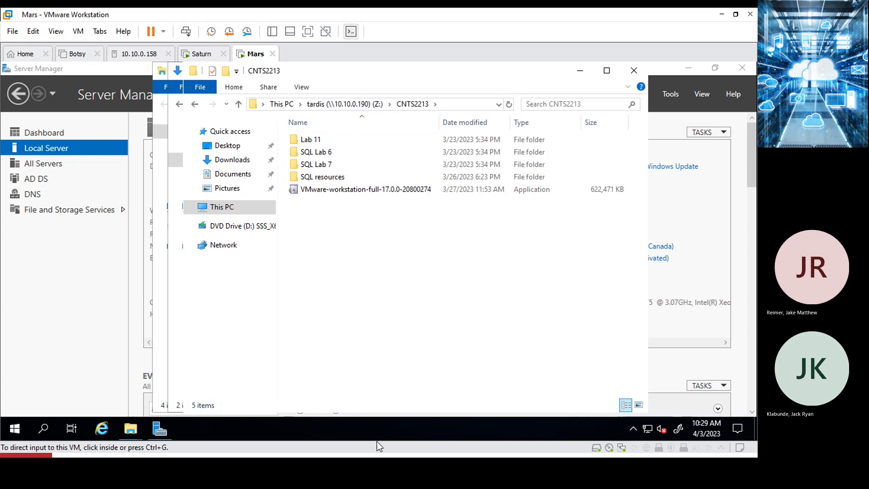
{"action": "double_click", "coordinate": [312, 154]}
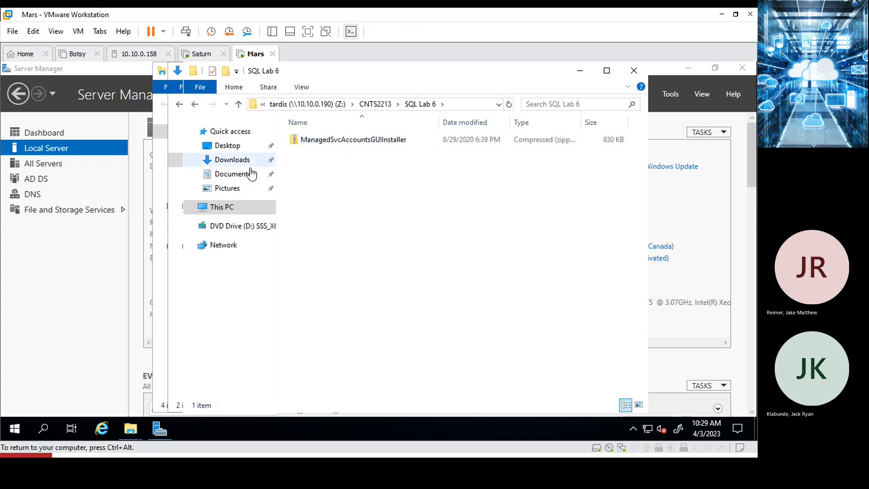
{"action": "left_click", "coordinate": [233, 162]}
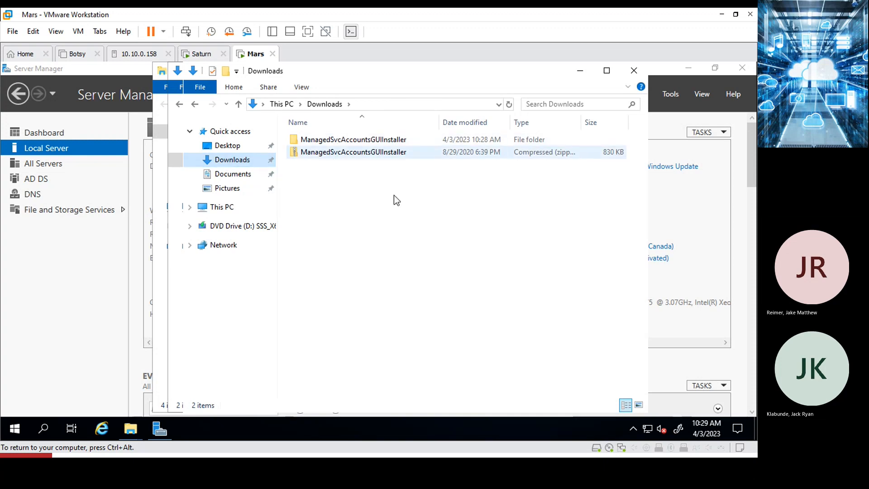
{"action": "key", "text": "ctrl+alt"}
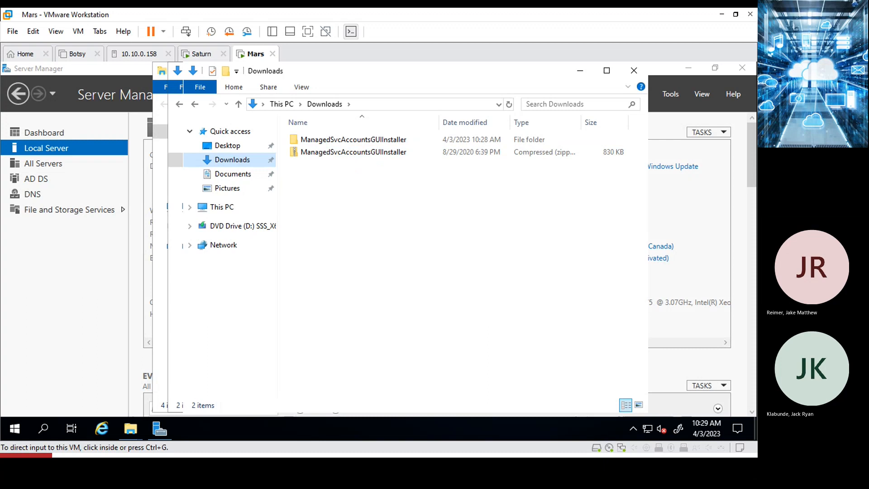
{"action": "key", "text": "alt+Tab"}
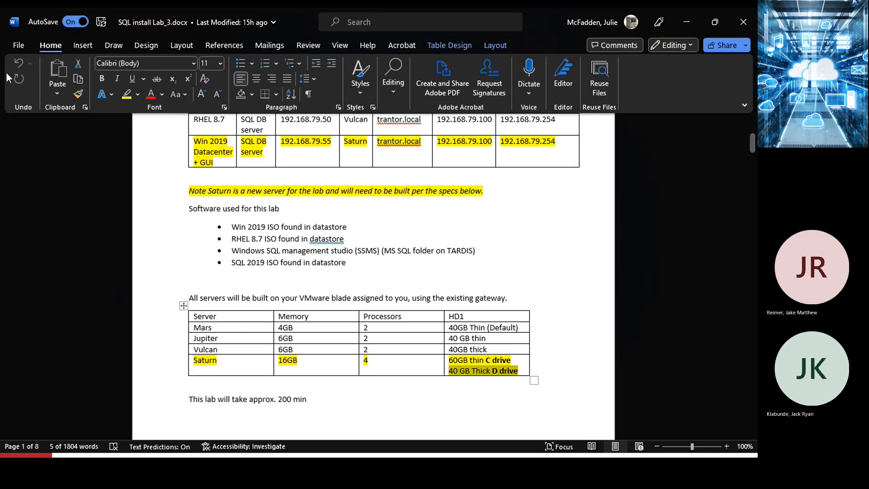
Scroll the lab document and highlight the SQL Attended Installation and Service Accounts headings.
{"action": "scroll", "coordinate": [273, 306], "scroll_direction": "down", "scroll_amount": 15}
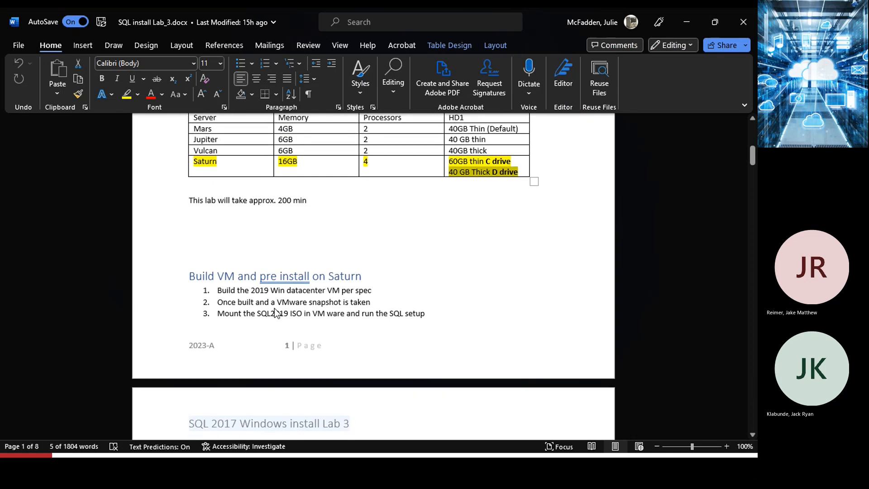
{"action": "scroll", "coordinate": [276, 313], "scroll_direction": "down", "scroll_amount": 12}
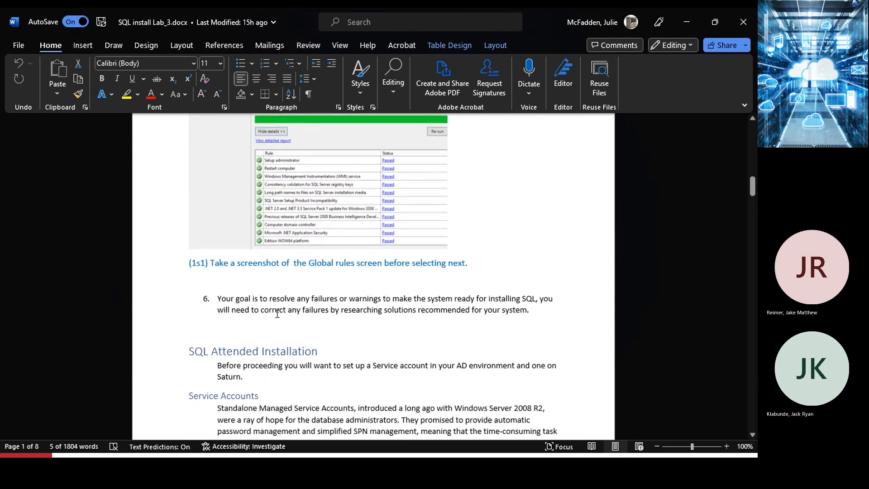
{"action": "scroll", "coordinate": [285, 303], "scroll_direction": "down", "scroll_amount": 10}
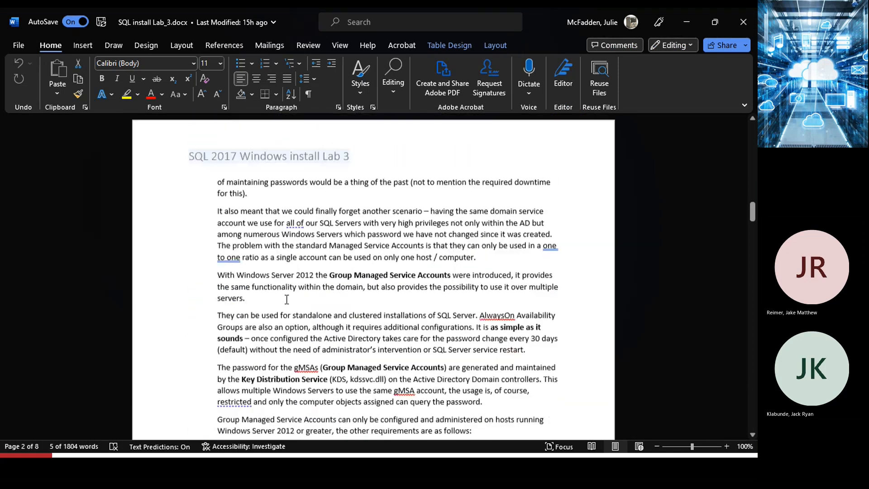
{"action": "scroll", "coordinate": [288, 302], "scroll_direction": "down", "scroll_amount": 6}
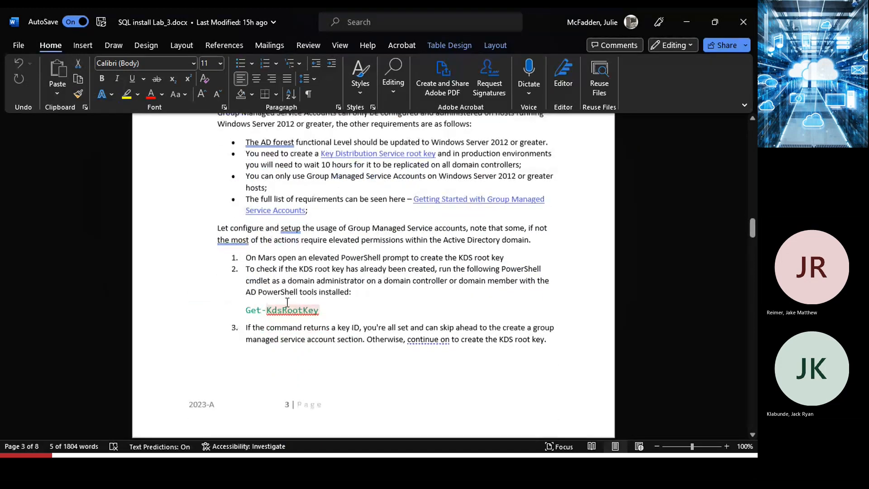
{"action": "scroll", "coordinate": [290, 304], "scroll_direction": "up", "scroll_amount": 5}
{"action": "scroll", "coordinate": [290, 304], "scroll_direction": "up", "scroll_amount": 9}
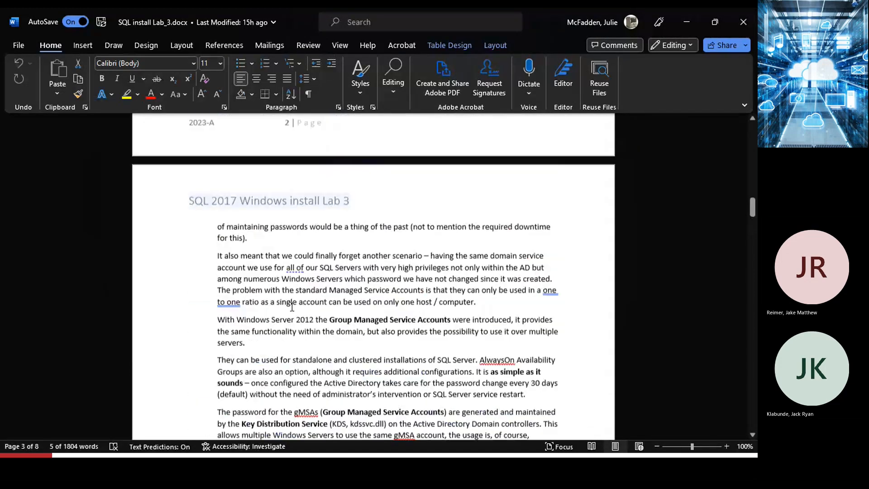
{"action": "scroll", "coordinate": [293, 307], "scroll_direction": "up", "scroll_amount": 3}
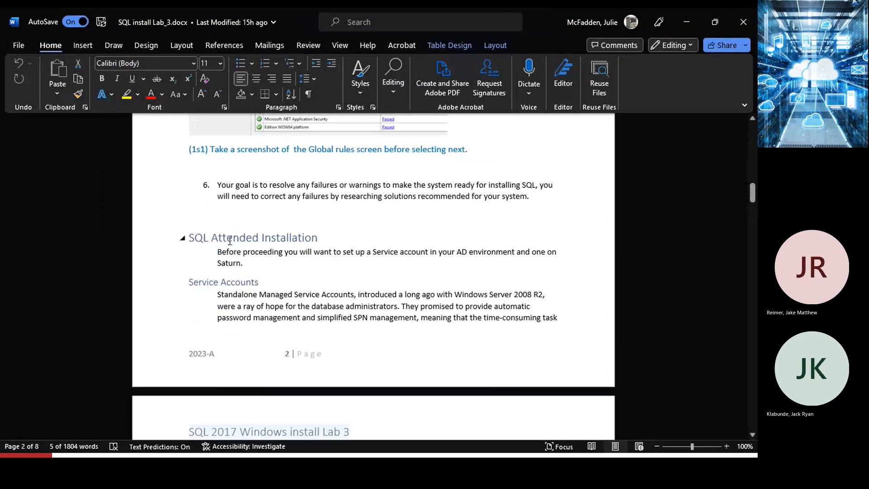
{"action": "left_click_drag", "start_coordinate": [189, 238], "coordinate": [378, 231]}
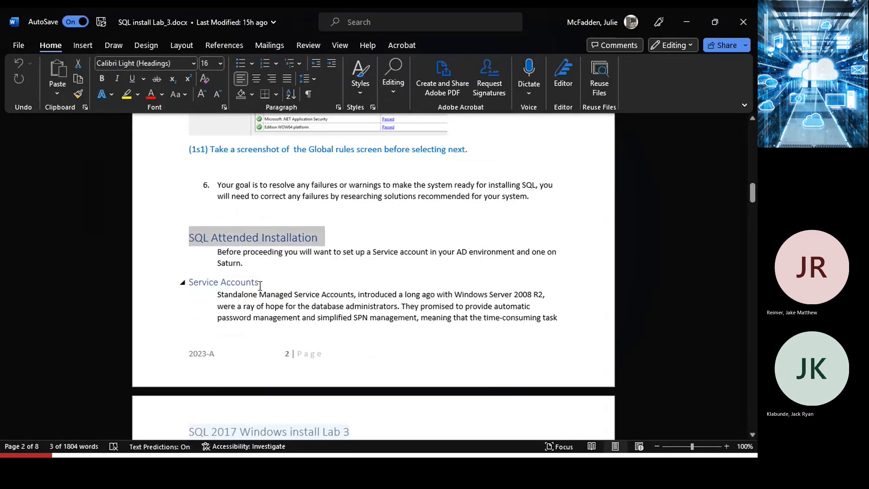
{"action": "left_click_drag", "start_coordinate": [260, 286], "coordinate": [197, 276]}
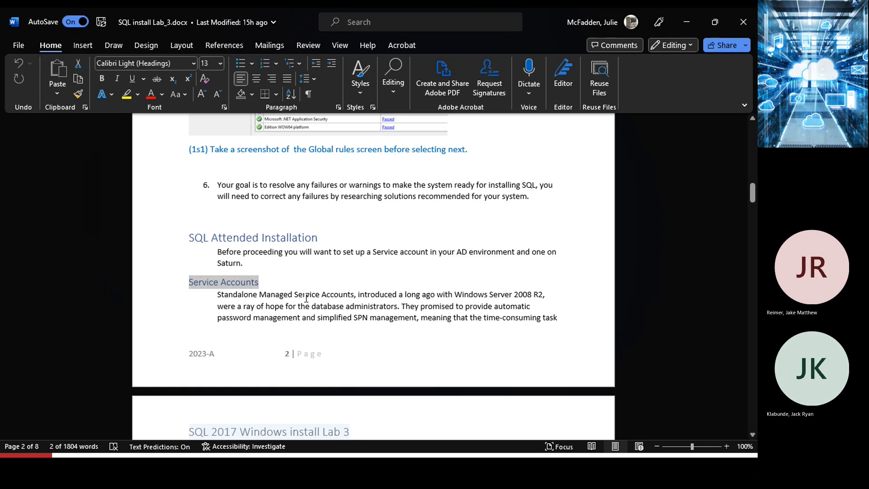
Highlight the Get-KdsRootKey and Add-KdsRootKey command lines on page 3.
{"action": "scroll", "coordinate": [309, 298], "scroll_direction": "down", "scroll_amount": 9}
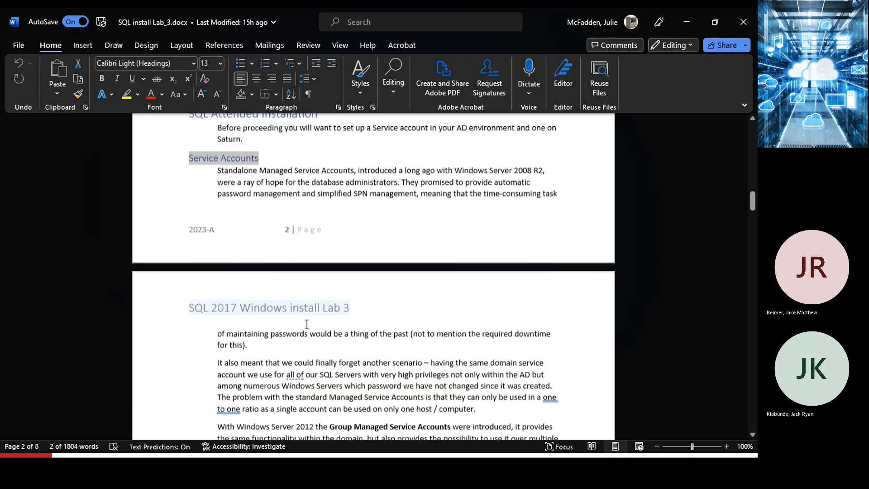
{"action": "scroll", "coordinate": [309, 326], "scroll_direction": "down", "scroll_amount": 9}
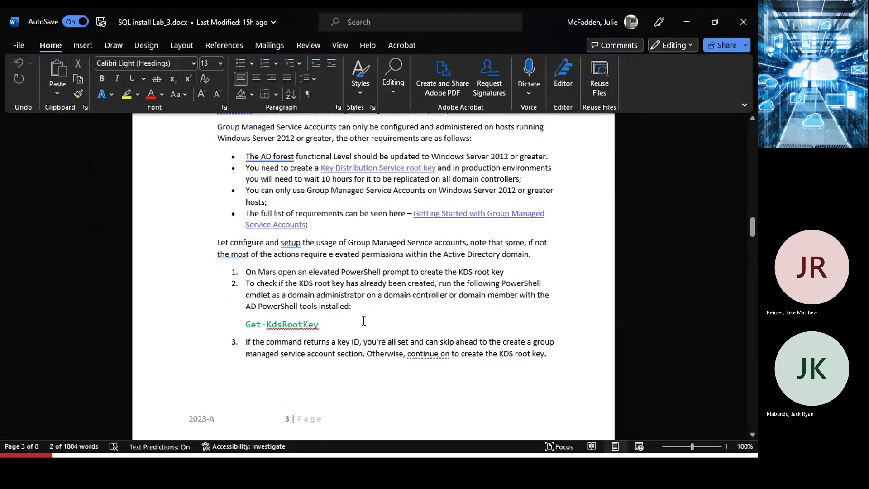
{"action": "left_click_drag", "start_coordinate": [327, 325], "coordinate": [245, 325]}
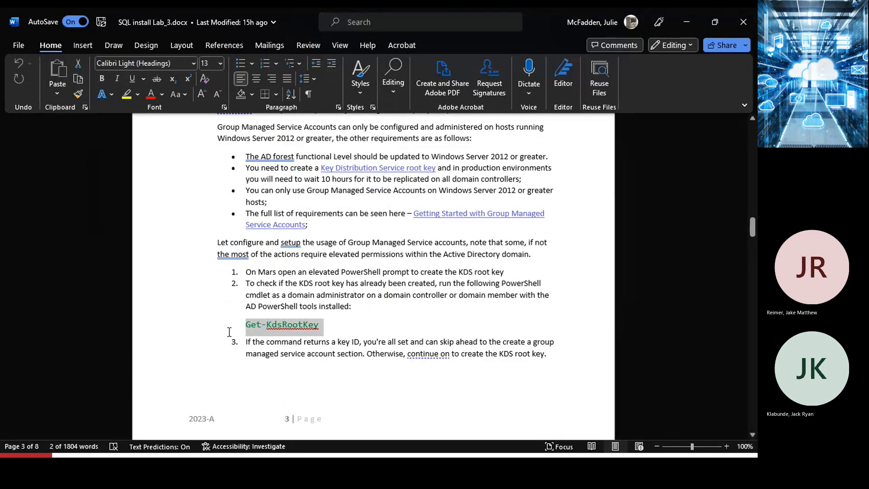
{"action": "scroll", "coordinate": [347, 404], "scroll_direction": "down", "scroll_amount": 10}
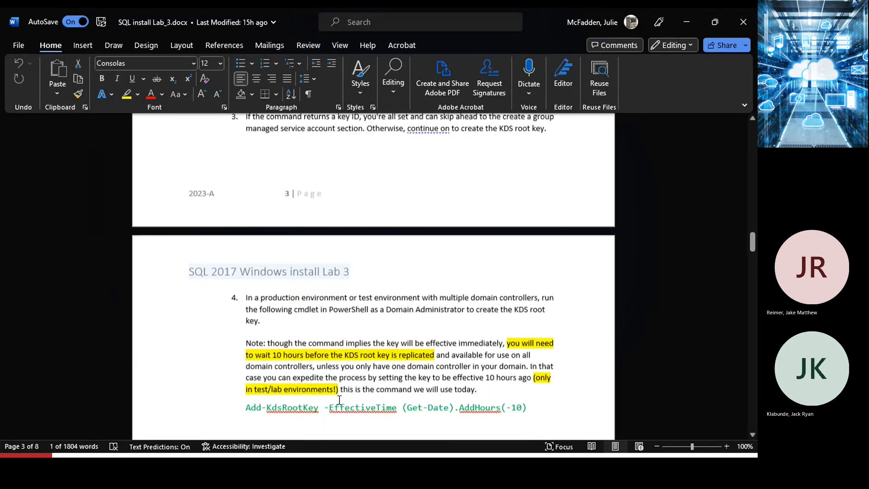
{"action": "left_click_drag", "start_coordinate": [536, 324], "coordinate": [236, 330]}
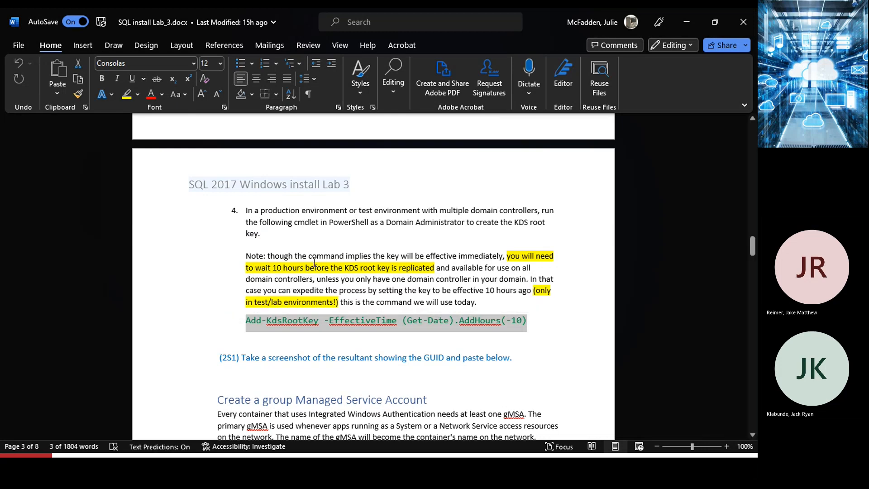
{"action": "scroll", "coordinate": [317, 262], "scroll_direction": "up", "scroll_amount": 7}
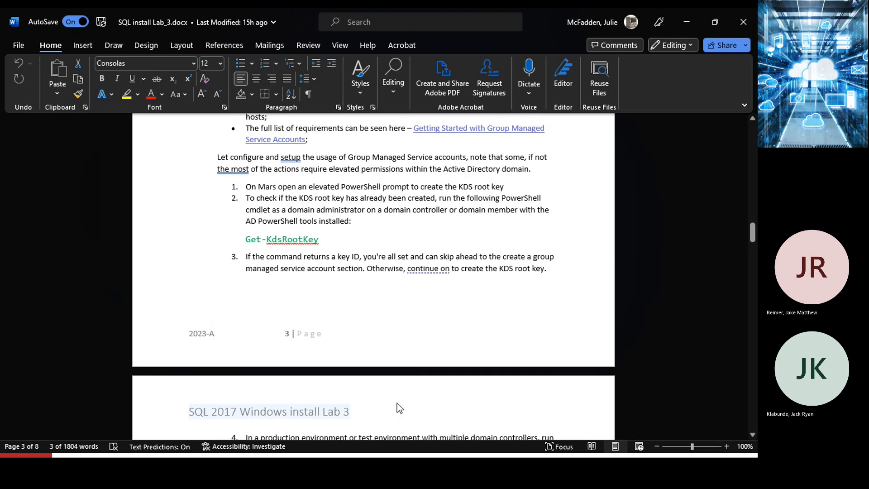
Hide Word and close both File Explorer windows on Mars.
{"action": "left_click", "coordinate": [686, 22]}
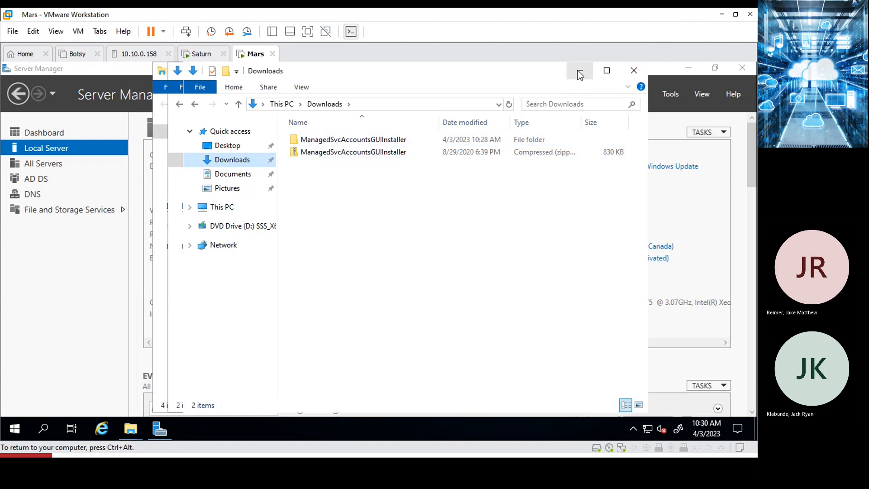
{"action": "left_click", "coordinate": [580, 75]}
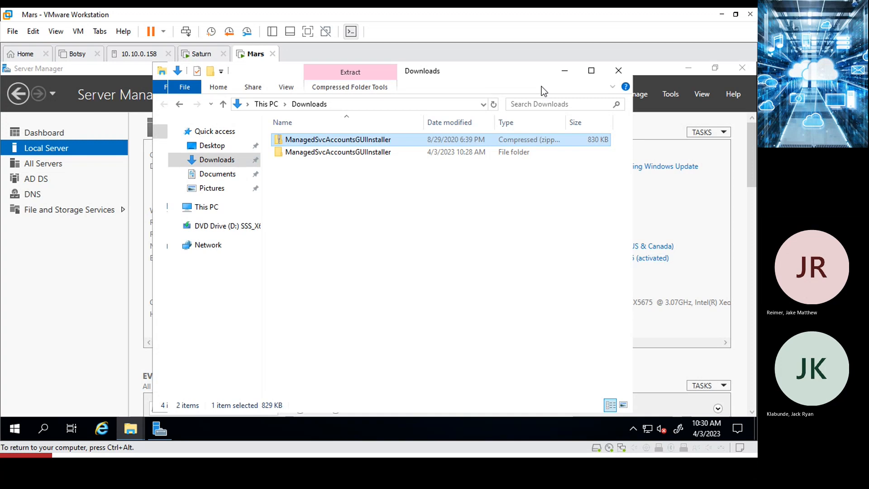
{"action": "left_click", "coordinate": [619, 71]}
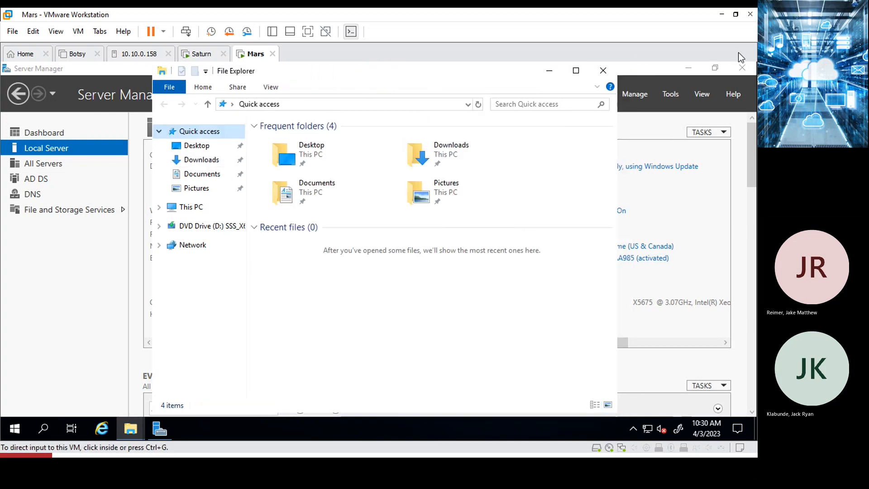
{"action": "left_click", "coordinate": [603, 70]}
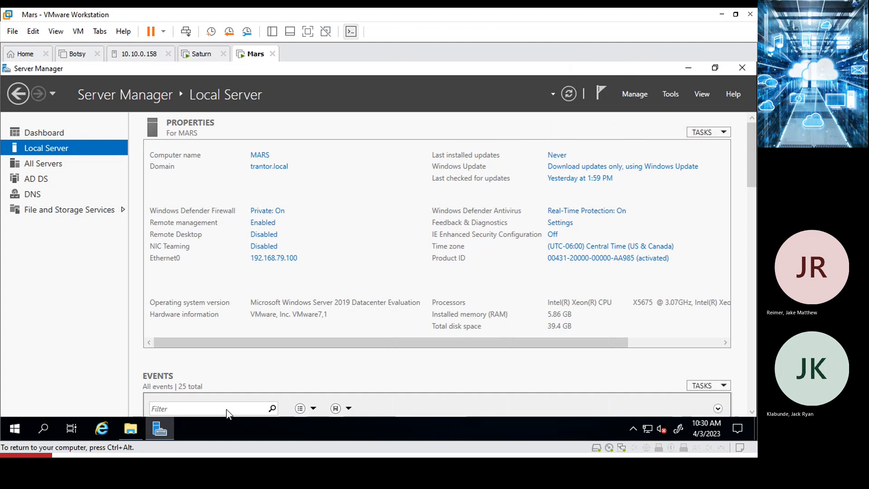
Launch Windows PowerShell as Administrator on Mars and resize and reposition its window.
{"action": "left_click", "coordinate": [13, 434]}
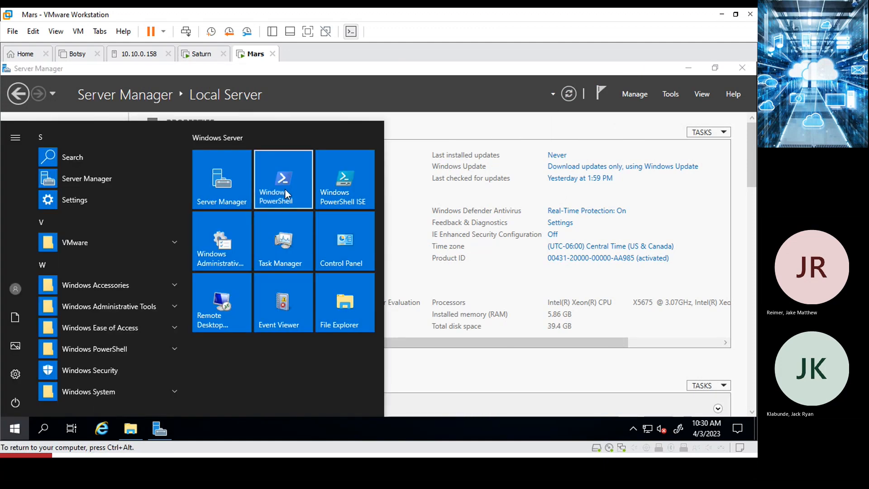
{"action": "right_click", "coordinate": [284, 189]}
{"action": "left_click", "coordinate": [325, 308]}
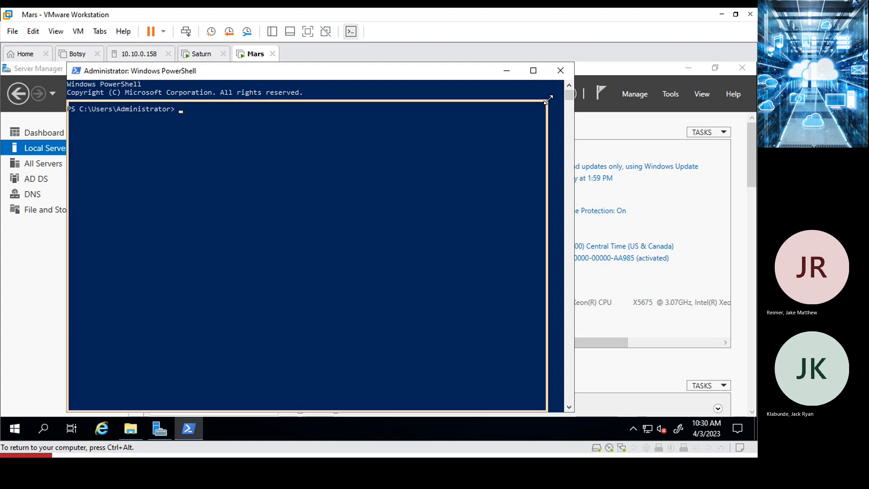
{"action": "left_click_drag", "start_coordinate": [575, 60], "coordinate": [468, 195]}
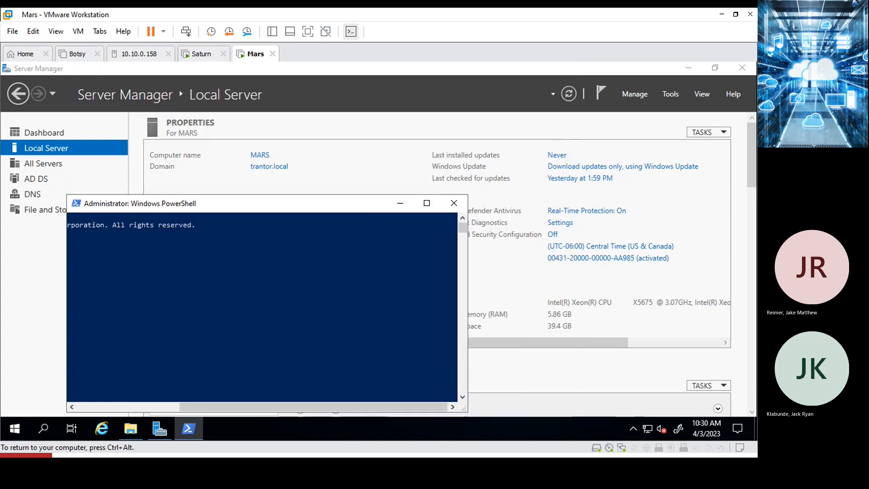
{"action": "left_click_drag", "start_coordinate": [372, 208], "coordinate": [498, 93]}
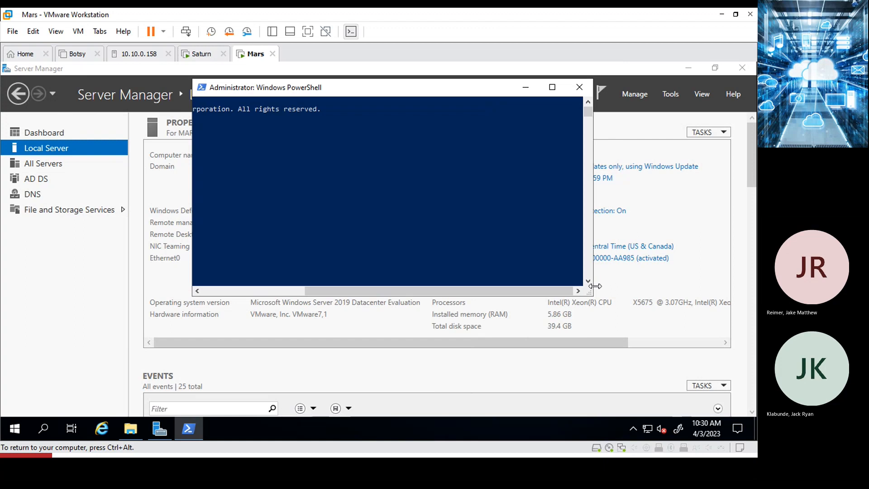
{"action": "left_click_drag", "start_coordinate": [590, 295], "coordinate": [657, 355]}
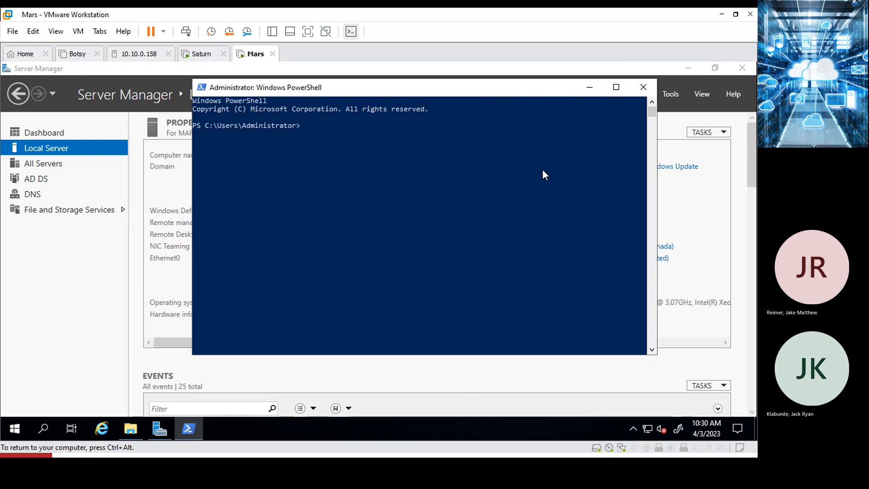
On Saturn, choose Windows Server 2019 Datacenter Evaluation (Desktop Experience) and continue, then return to Mars.
{"action": "left_click", "coordinate": [194, 55]}
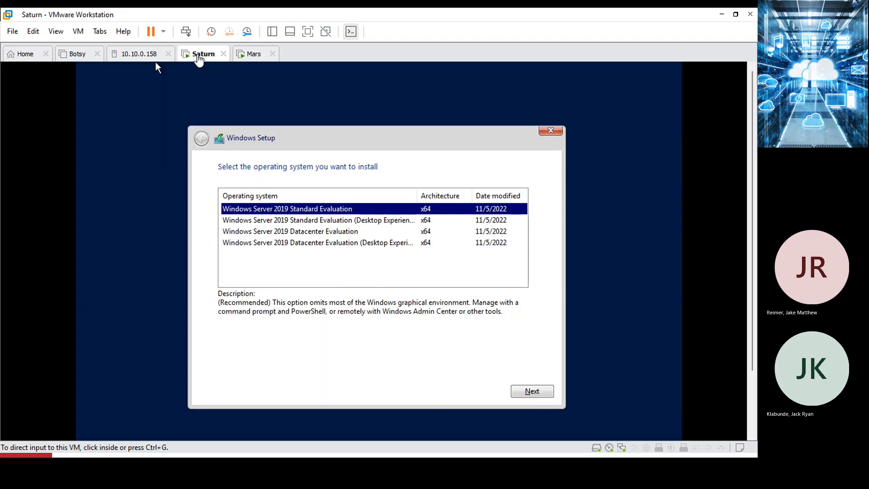
{"action": "left_click", "coordinate": [377, 251]}
{"action": "left_click", "coordinate": [377, 249]}
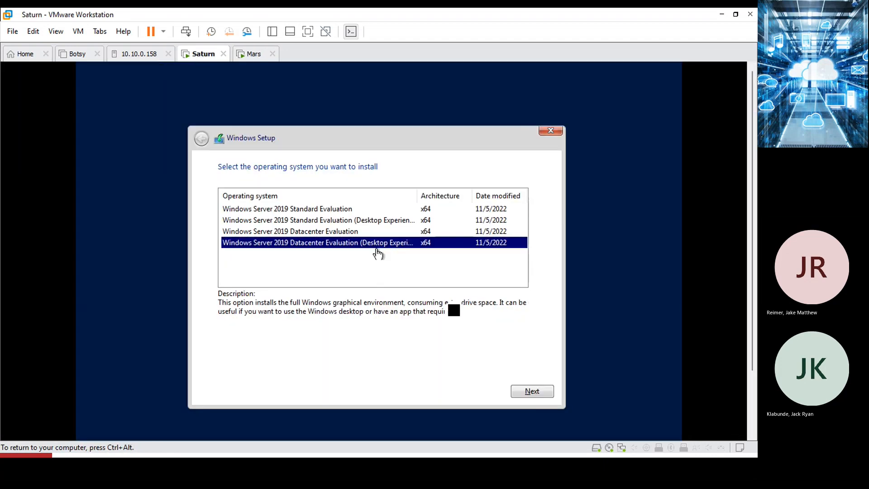
{"action": "left_click", "coordinate": [532, 392]}
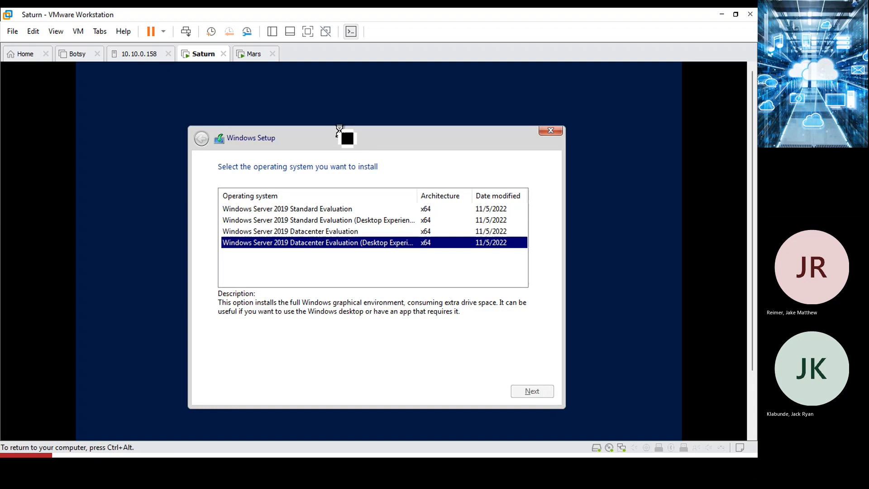
{"action": "left_click", "coordinate": [255, 54]}
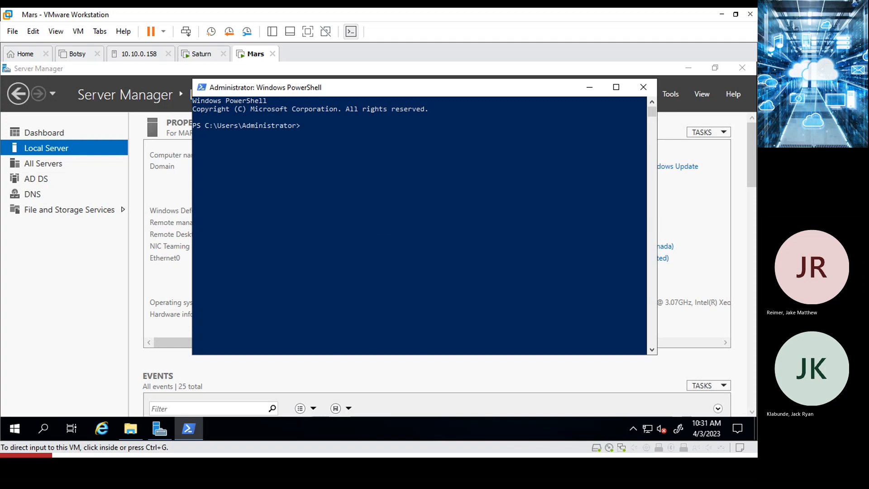
Copy Get-KdsRootKey from the Word lab and paste it at Mars's PowerShell prompt.
{"action": "key", "text": "alt+Tab"}
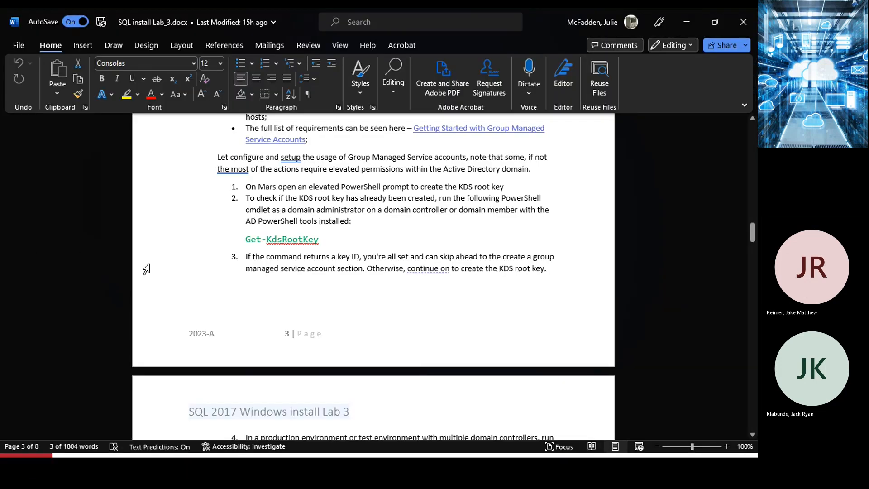
{"action": "left_click_drag", "start_coordinate": [324, 239], "coordinate": [241, 239]}
{"action": "key", "text": "ctrl+c"}
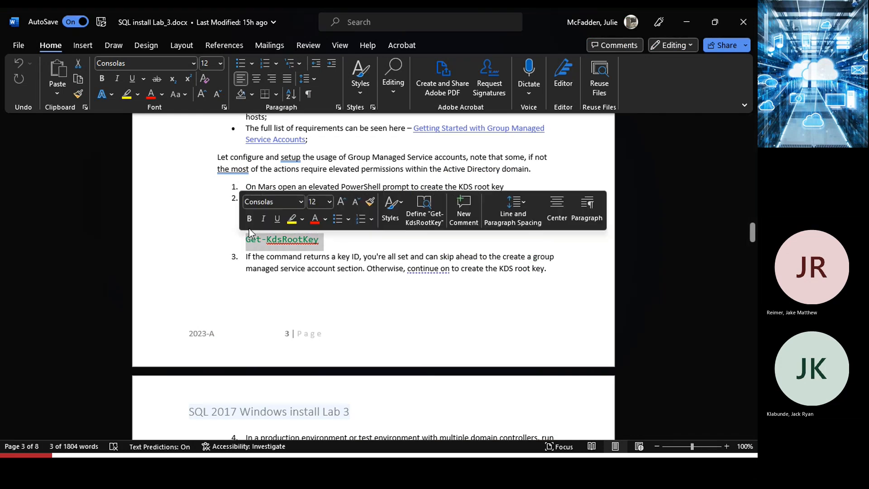
{"action": "left_click", "coordinate": [687, 22]}
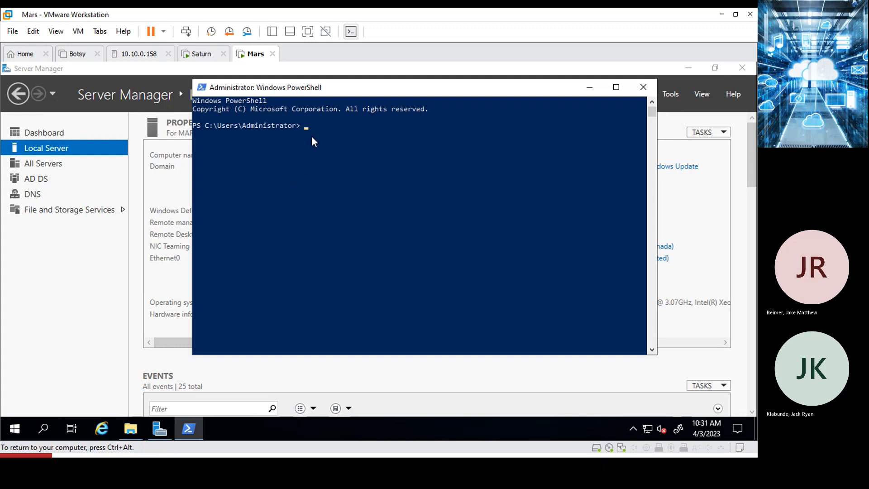
{"action": "left_click", "coordinate": [34, 33]}
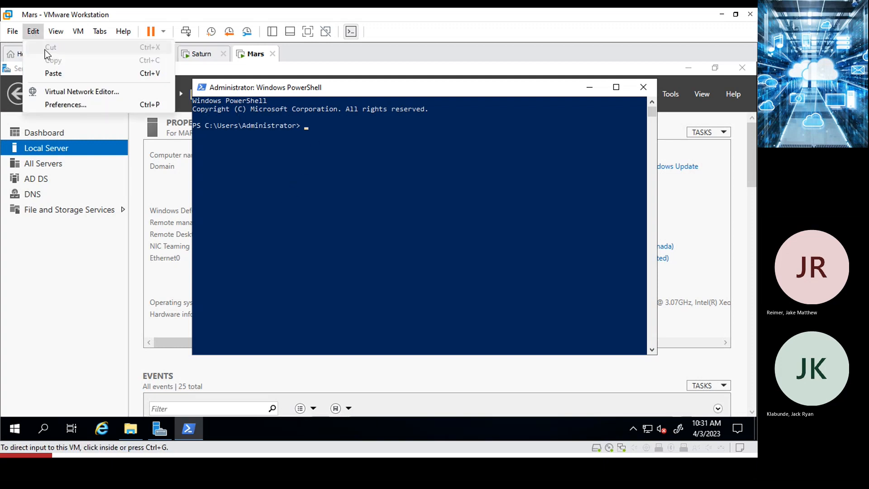
{"action": "left_click", "coordinate": [54, 74]}
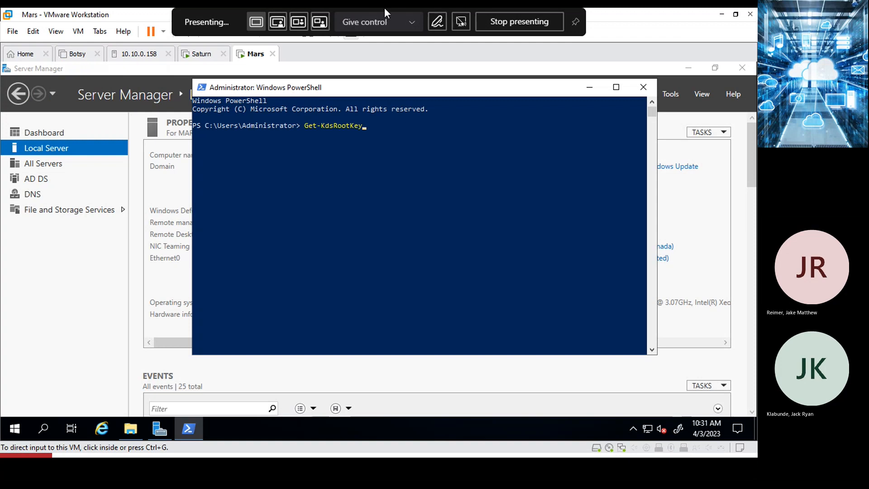
Fix the pasted command's ending and run Get-KdsRootKey, which returns no key.
{"action": "left_click", "coordinate": [454, 212]}
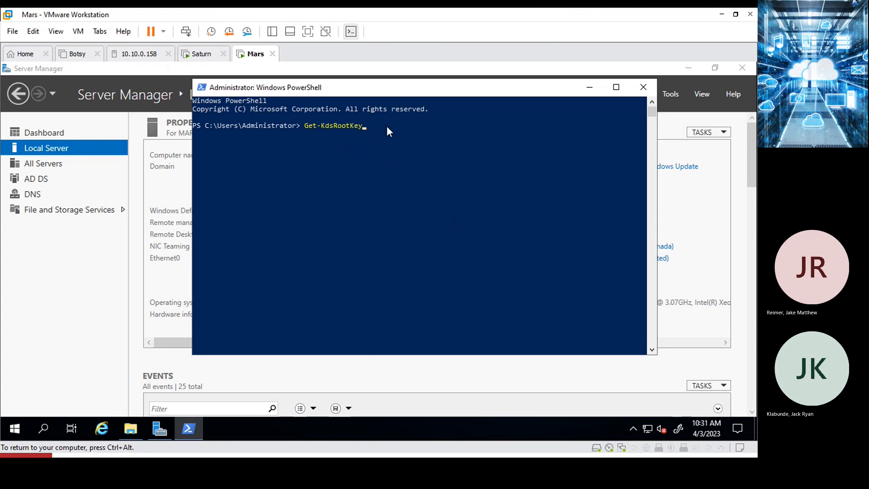
{"action": "left_click", "coordinate": [362, 129]}
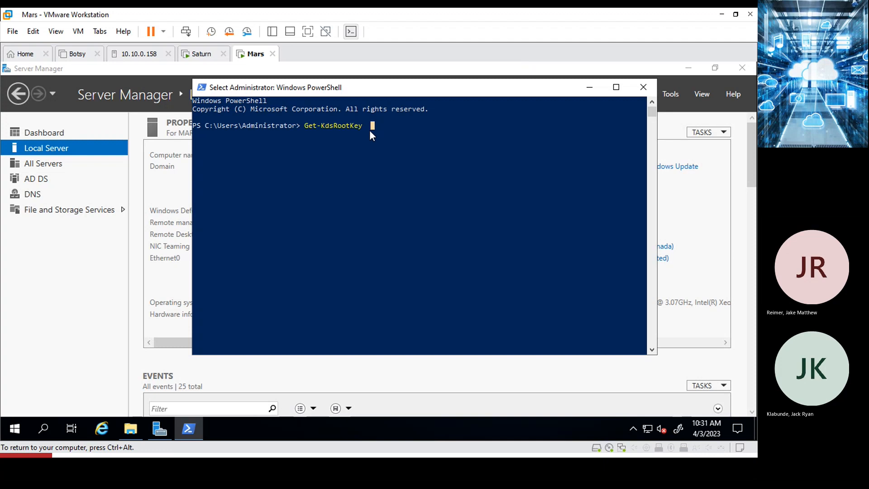
{"action": "key", "text": "BackSpace"}
{"action": "key", "text": "BackSpace"}
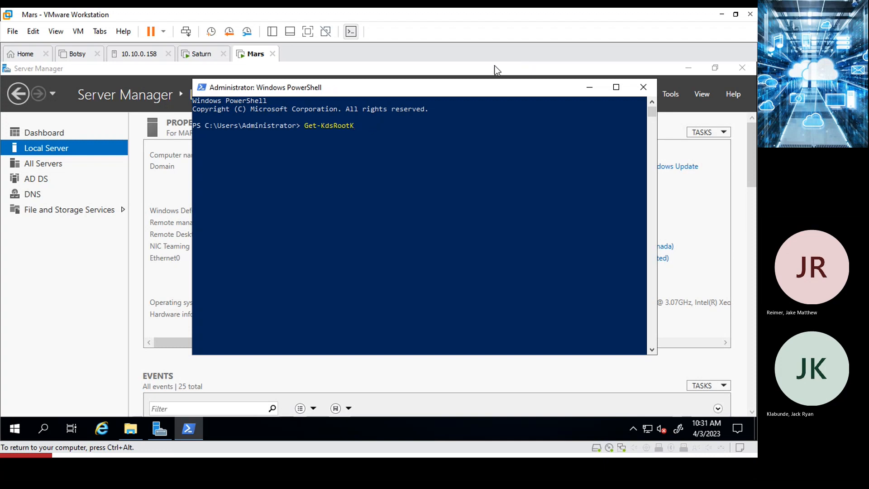
{"action": "type", "text": "ey"}
{"action": "key", "text": "Return"}
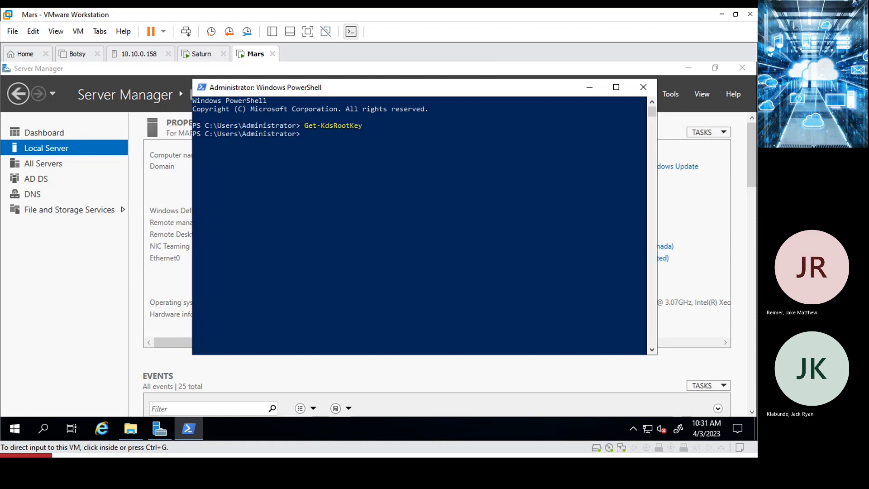
{"action": "key", "text": "alt+Tab"}
Scroll to step 4 and select the Add-KdsRootKey -EffectiveTime (Get-Date).AddHours(-10) command line.
{"action": "scroll", "coordinate": [188, 317], "scroll_direction": "down", "scroll_amount": 5}
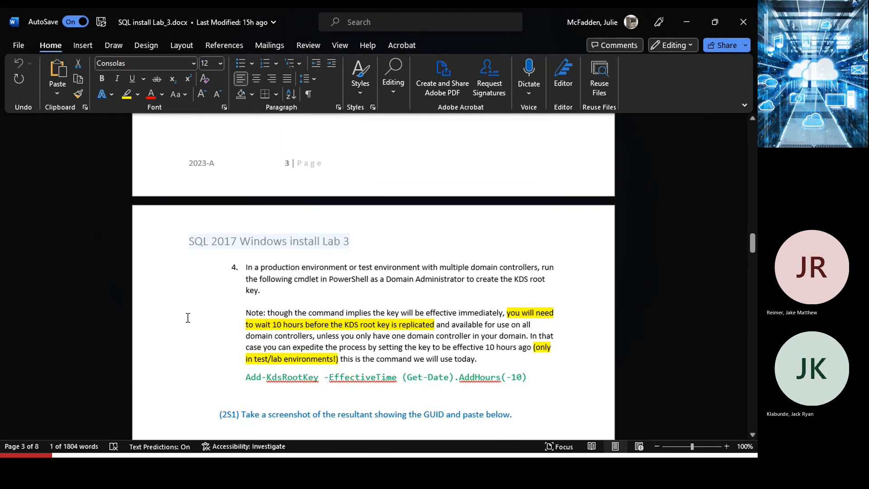
{"action": "scroll", "coordinate": [187, 317], "scroll_direction": "down", "scroll_amount": 1}
{"action": "left_click_drag", "start_coordinate": [245, 348], "coordinate": [525, 348]}
{"action": "key", "text": "ctrl+c"}
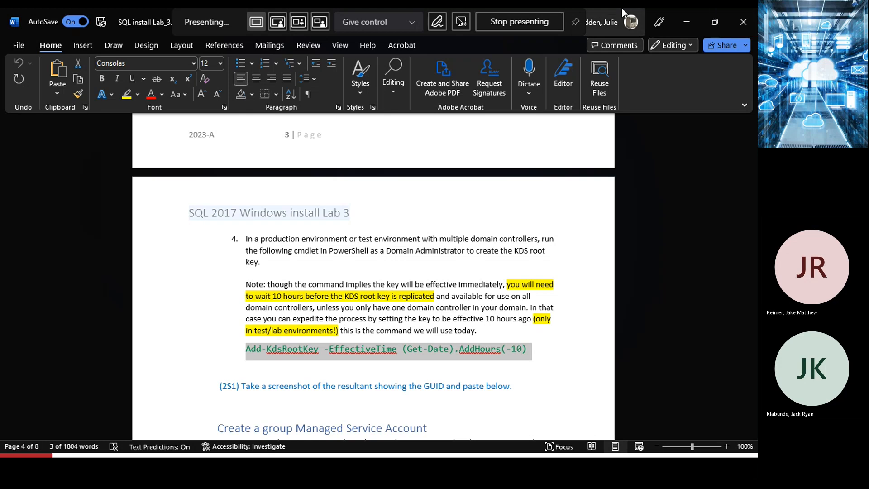
Paste and run Add-KdsRootKey -EffectiveTime (Get-Date).AddHours(-10) on Mars, then close PowerShell.
{"action": "left_click", "coordinate": [686, 23]}
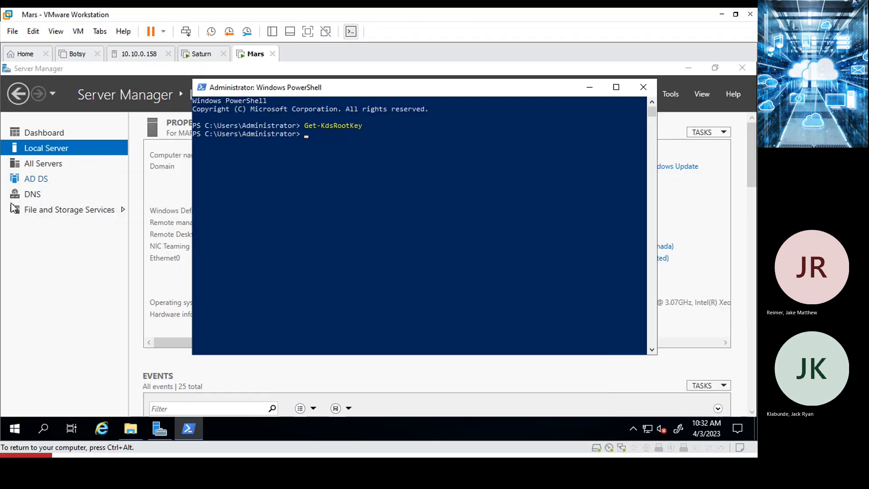
{"action": "left_click", "coordinate": [301, 138]}
{"action": "left_click", "coordinate": [32, 31]}
{"action": "left_click", "coordinate": [58, 73]}
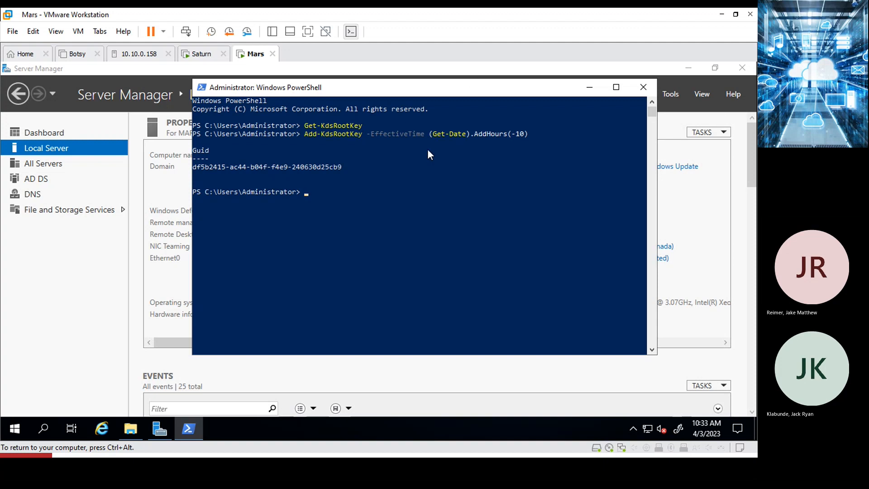
{"action": "left_click", "coordinate": [644, 87]}
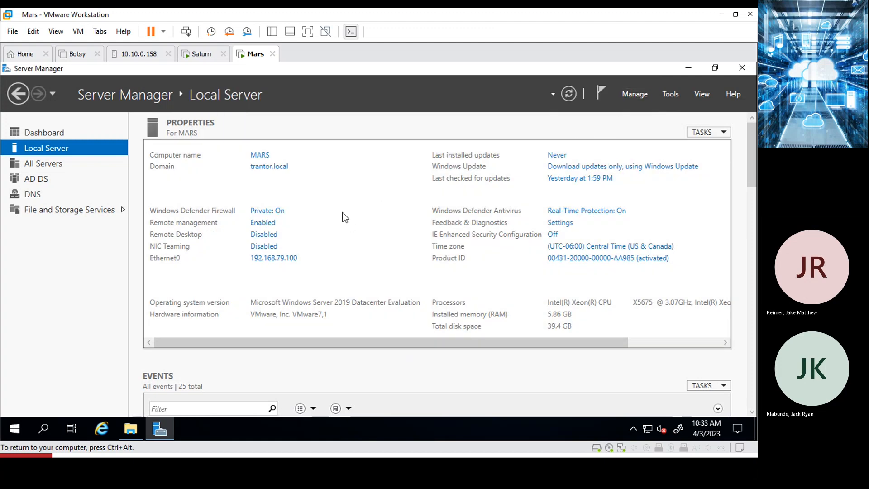
{"action": "key", "text": "ctrl+alt"}
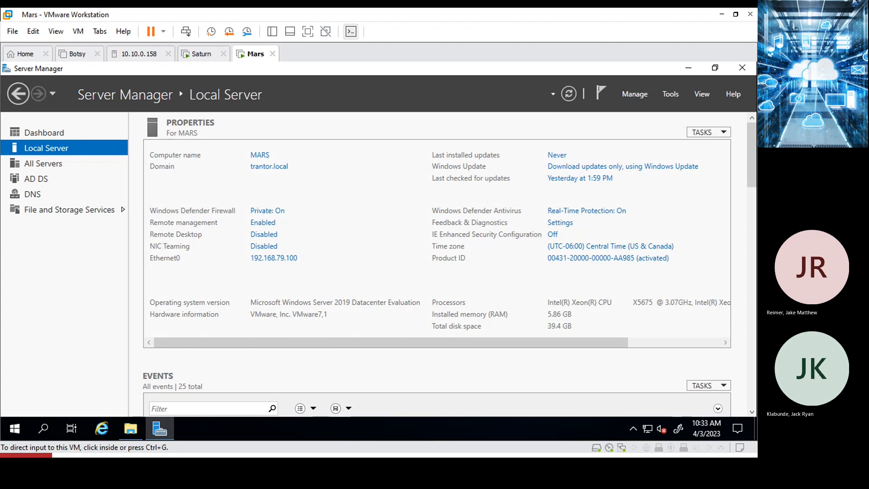
{"action": "key", "text": "alt+Tab"}
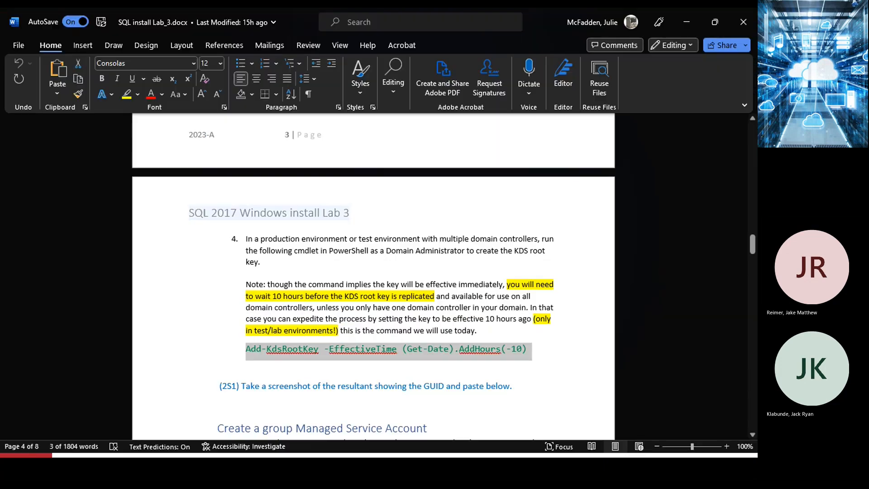
{"action": "scroll", "coordinate": [397, 358], "scroll_direction": "down", "scroll_amount": 5}
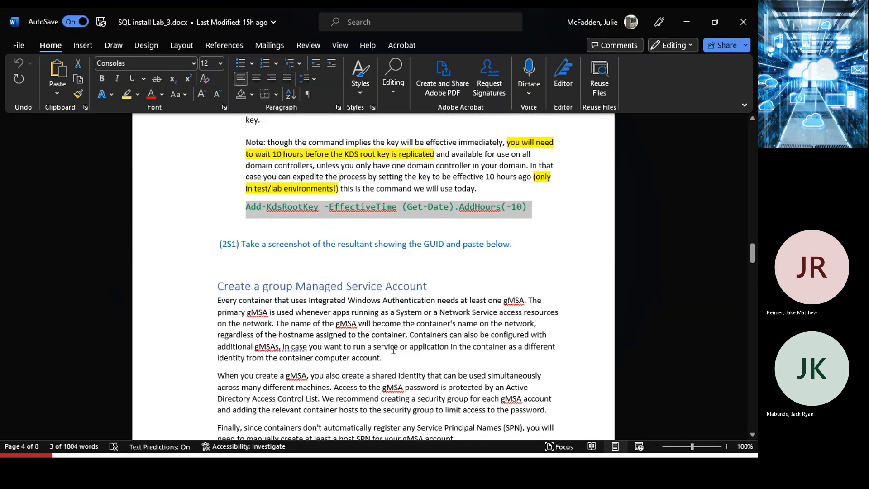
{"action": "left_click_drag", "start_coordinate": [250, 287], "coordinate": [366, 277]}
{"action": "scroll", "coordinate": [387, 340], "scroll_direction": "down", "scroll_amount": 10}
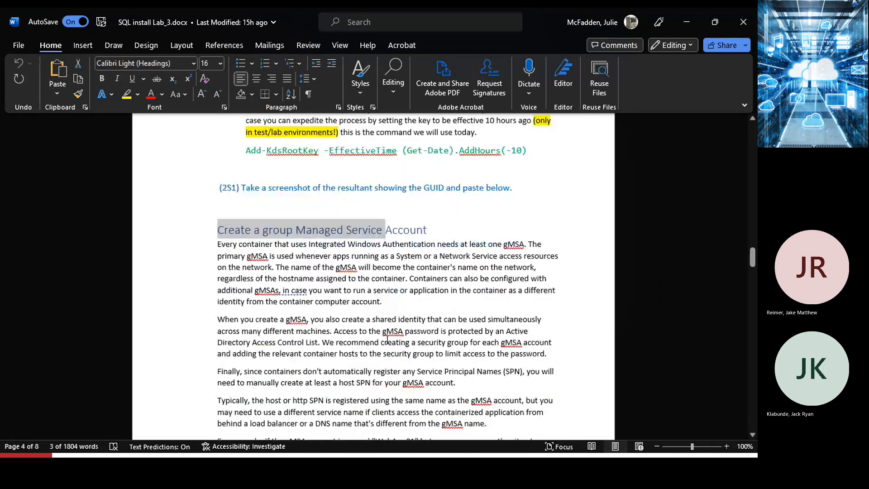
{"action": "scroll", "coordinate": [386, 339], "scroll_direction": "down", "scroll_amount": 4}
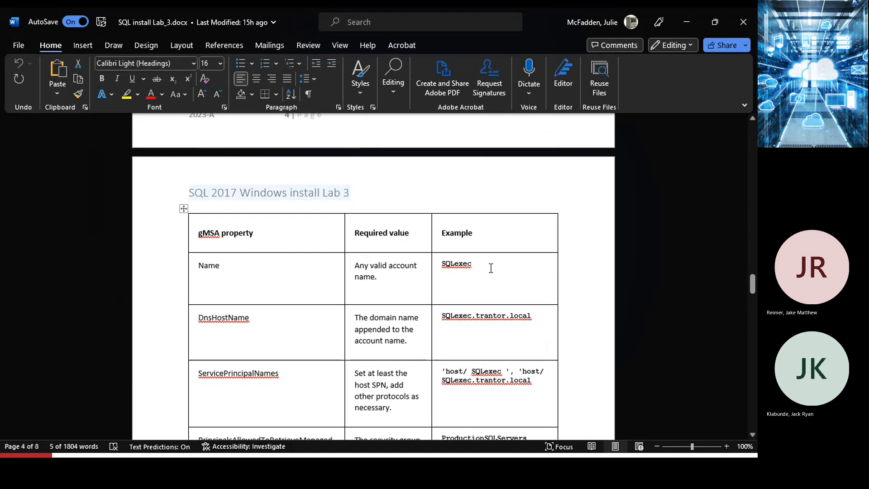
{"action": "left_click_drag", "start_coordinate": [473, 266], "coordinate": [442, 270]}
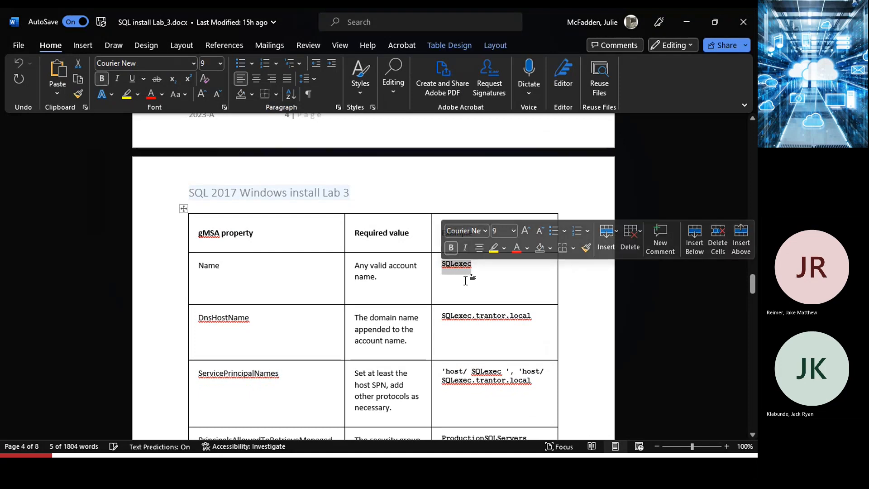
{"action": "scroll", "coordinate": [306, 314], "scroll_direction": "down", "scroll_amount": 4}
{"action": "scroll", "coordinate": [302, 307], "scroll_direction": "down", "scroll_amount": 3}
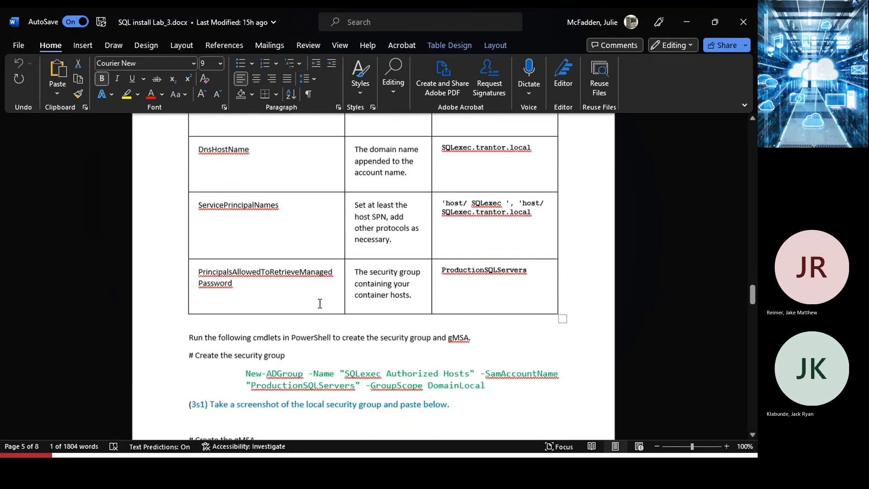
{"action": "scroll", "coordinate": [254, 293], "scroll_direction": "down", "scroll_amount": 4}
{"action": "scroll", "coordinate": [253, 293], "scroll_direction": "down", "scroll_amount": 6}
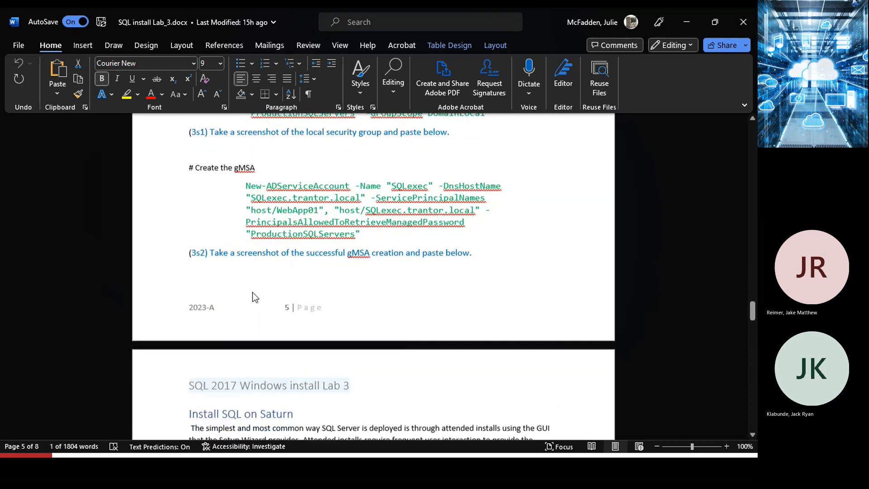
{"action": "scroll", "coordinate": [293, 286], "scroll_direction": "up", "scroll_amount": 5}
{"action": "scroll", "coordinate": [292, 287], "scroll_direction": "up", "scroll_amount": 12}
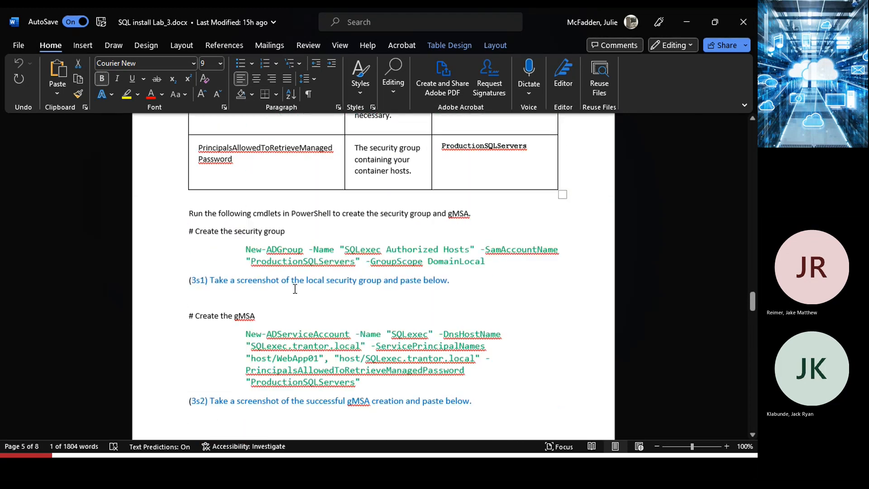
{"action": "scroll", "coordinate": [295, 290], "scroll_direction": "up", "scroll_amount": 1}
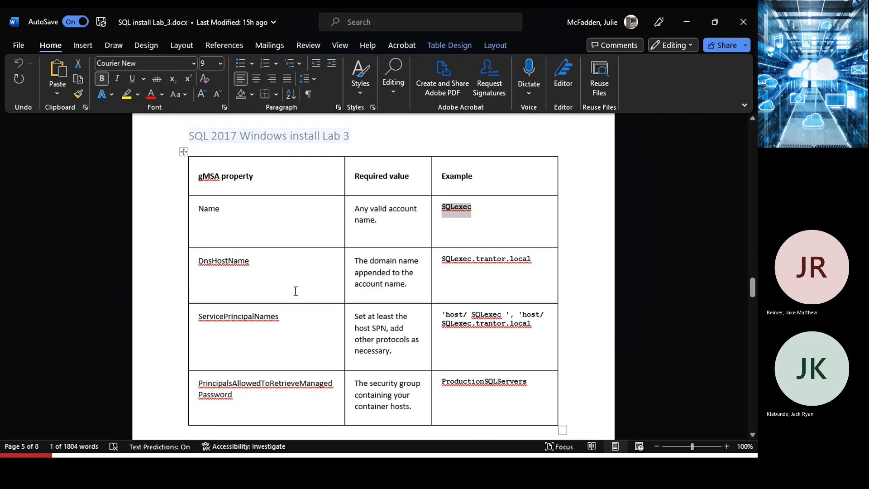
Run MSAGUISetup from Downloads\ManagedSvcAccountsGUIInstaller with default settings, enabling launch after setup.
{"action": "left_click", "coordinate": [688, 23]}
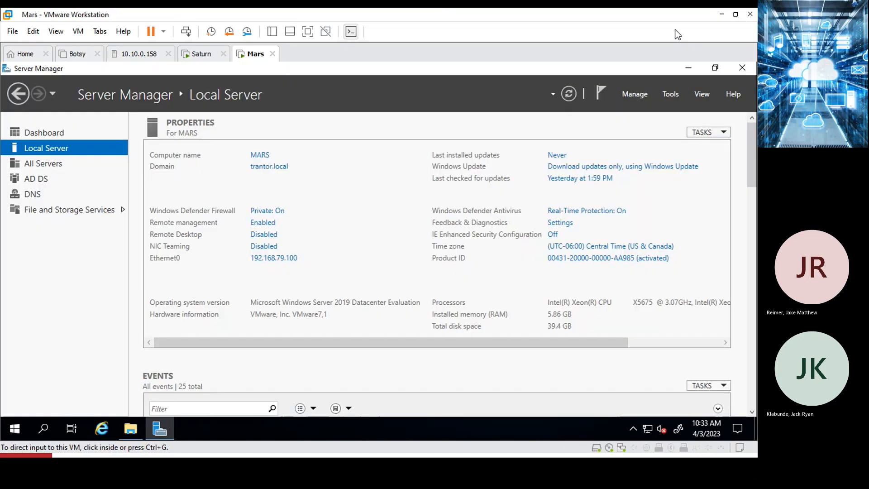
{"action": "left_click", "coordinate": [137, 423]}
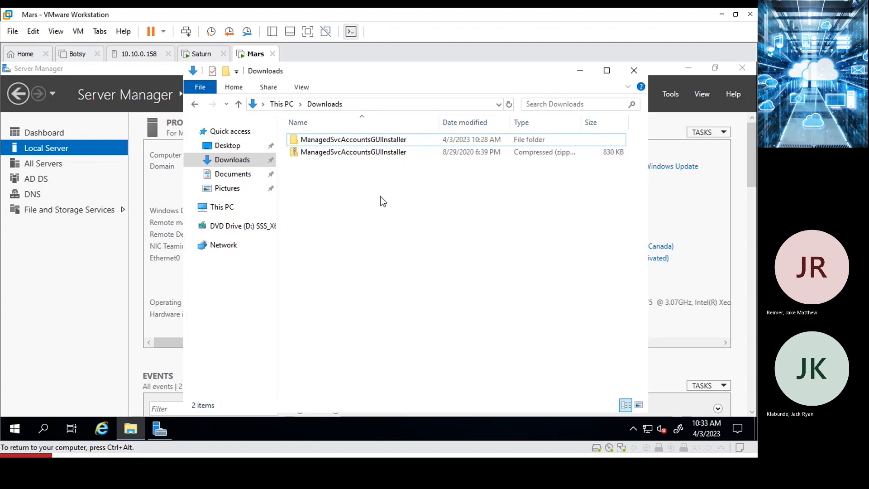
{"action": "double_click", "coordinate": [342, 138]}
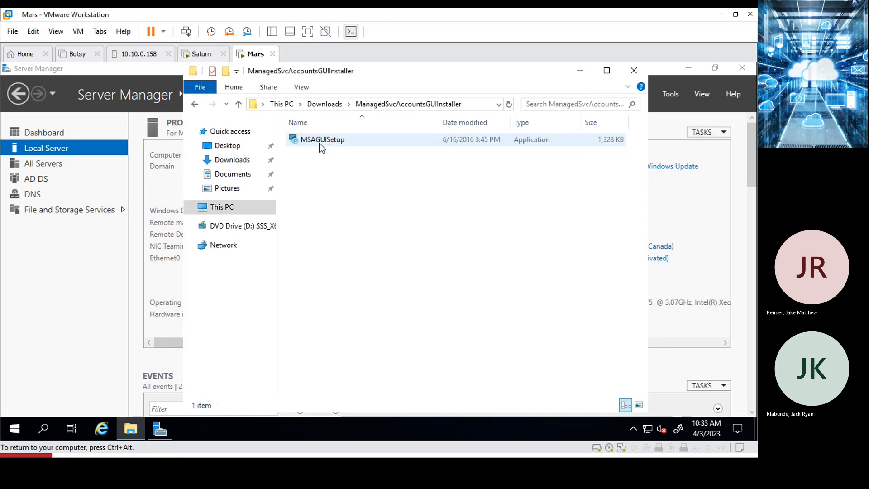
{"action": "double_click", "coordinate": [320, 140]}
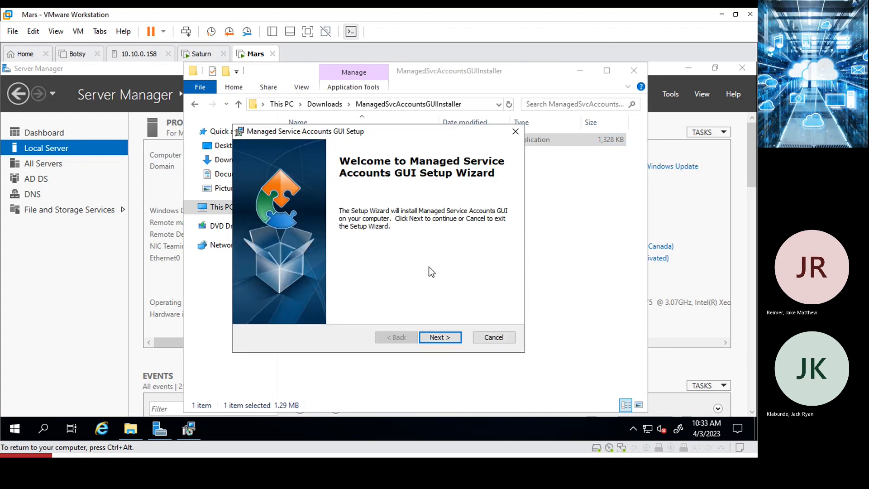
{"action": "left_click", "coordinate": [437, 338]}
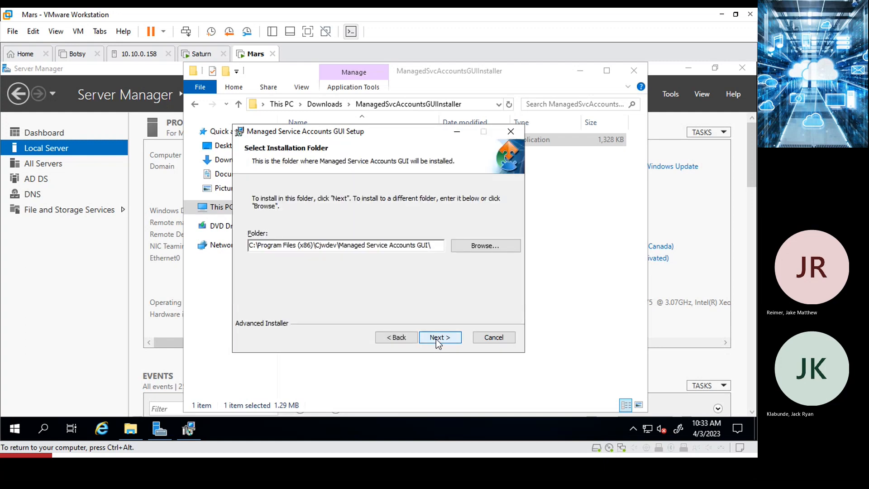
{"action": "left_click", "coordinate": [436, 339]}
{"action": "left_click", "coordinate": [434, 337]}
{"action": "left_click", "coordinate": [434, 338]}
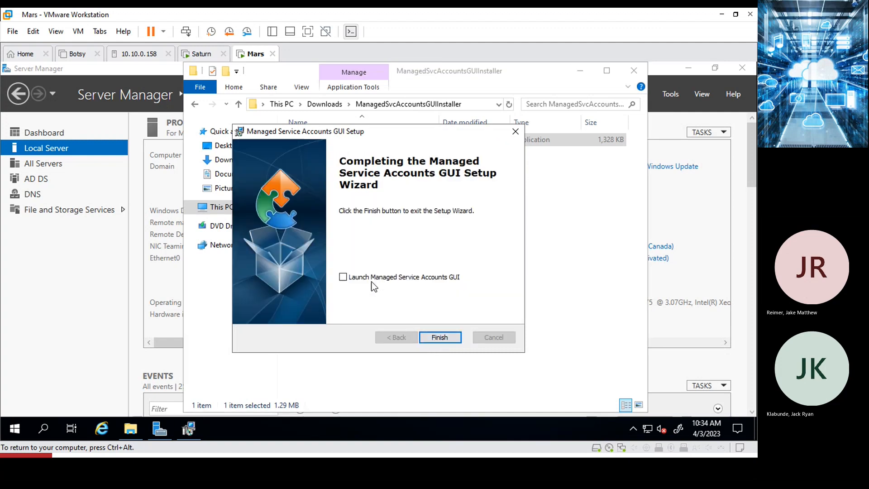
{"action": "left_click", "coordinate": [343, 278]}
{"action": "left_click", "coordinate": [437, 340]}
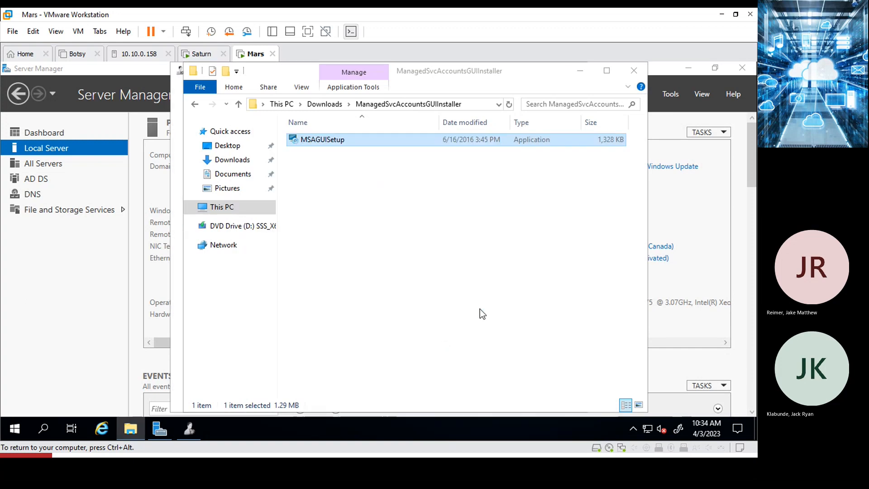
Add a new Group MSA named SQLEXEC, described as the account for running SQL Service, and confirm.
{"action": "left_click", "coordinate": [634, 70]}
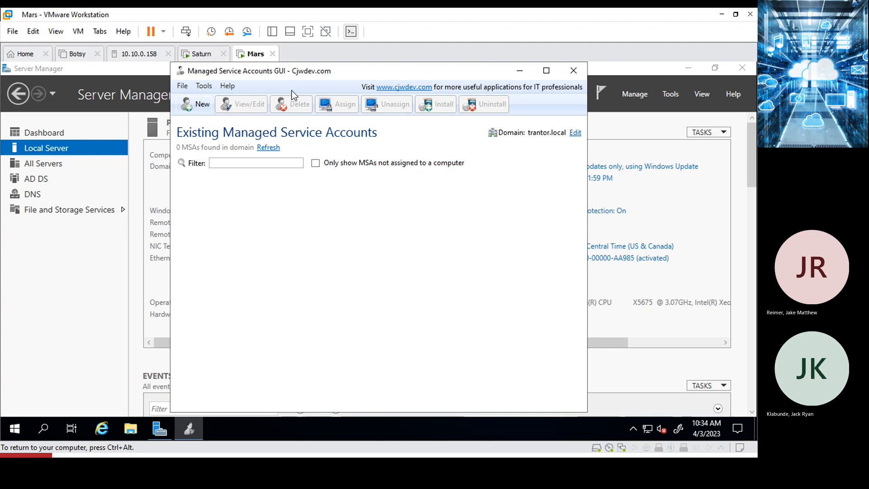
{"action": "left_click", "coordinate": [201, 106]}
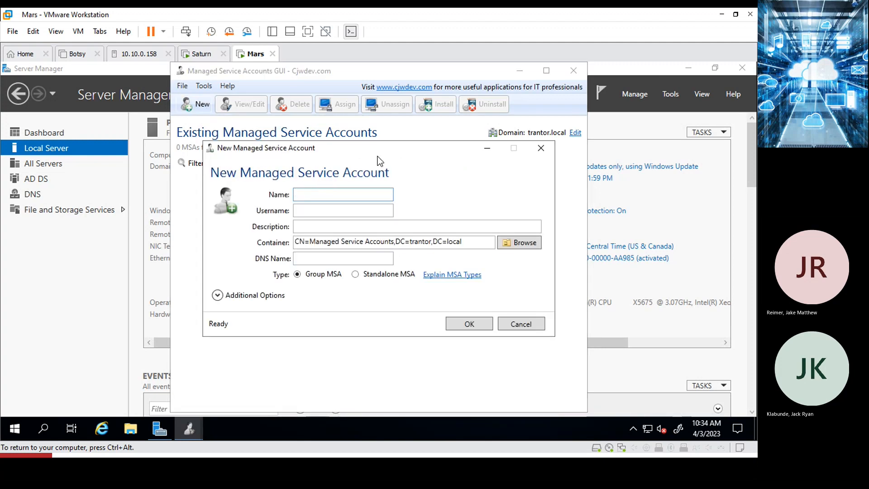
{"action": "type", "text": "SQ"}
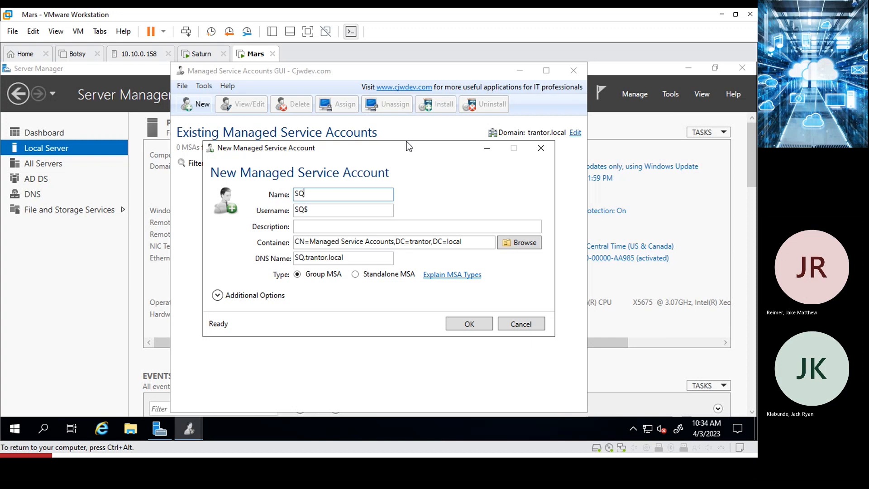
{"action": "type", "text": "LEXEC"}
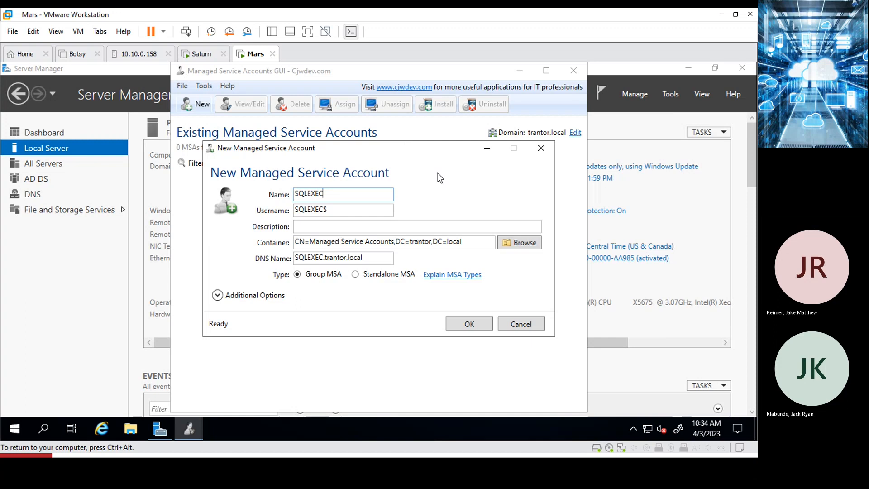
{"action": "left_click", "coordinate": [307, 224]}
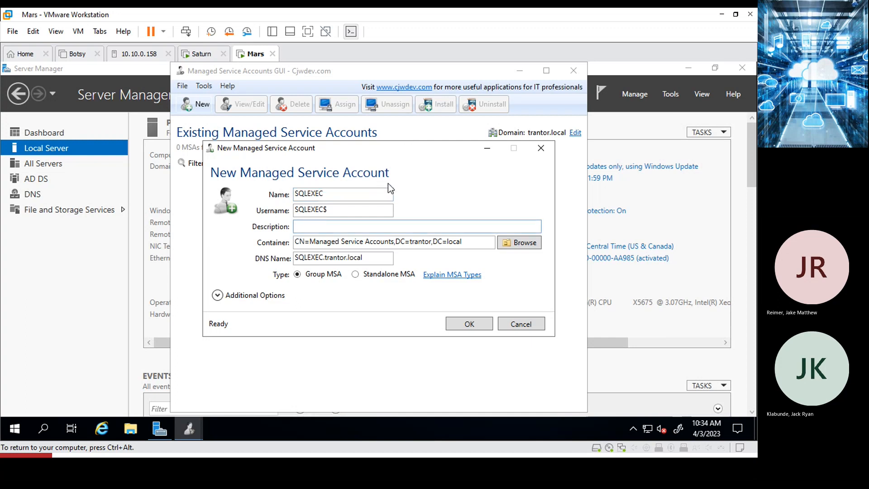
{"action": "type", "text": "account to manag"}
{"action": "key", "text": "BackSpace"}
{"action": "key", "text": "BackSpace"}
{"action": "key", "text": "BackSpace"}
{"action": "key", "text": "BackSpace"}
{"action": "key", "text": "BackSpace"}
{"action": "key", "text": "BackSpace"}
{"action": "key", "text": "BackSpace"}
{"action": "key", "text": "BackSpace"}
{"action": "type", "text": "running SQL Service"}
{"action": "left_click", "coordinate": [464, 325]}
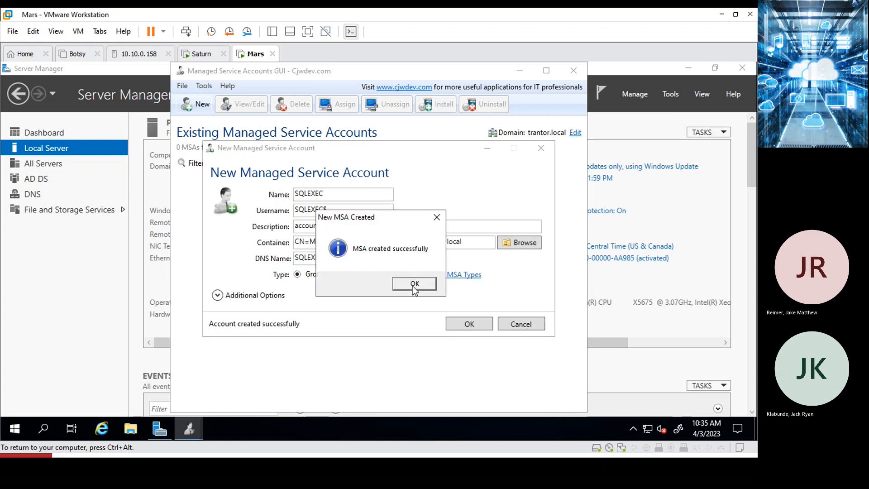
{"action": "left_click", "coordinate": [414, 285]}
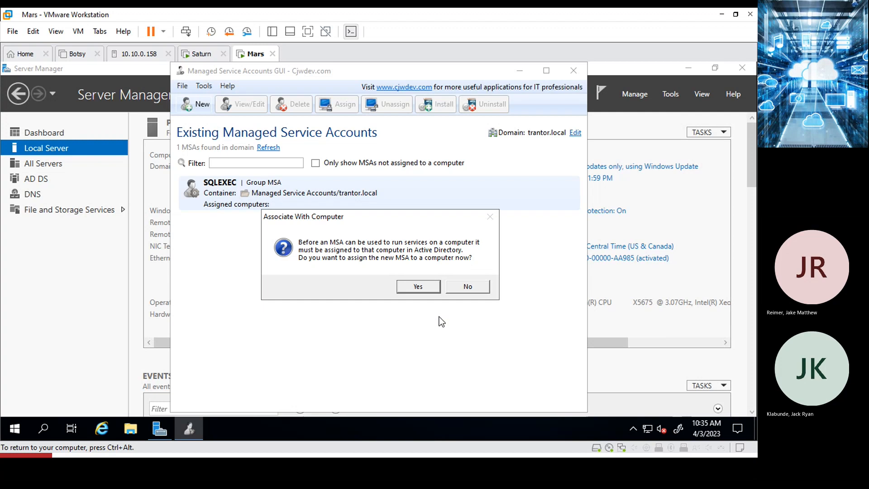
Accept the Associate With Computer prompt and close the SQLEXEC hosts list with no hosts added.
{"action": "left_click", "coordinate": [418, 287]}
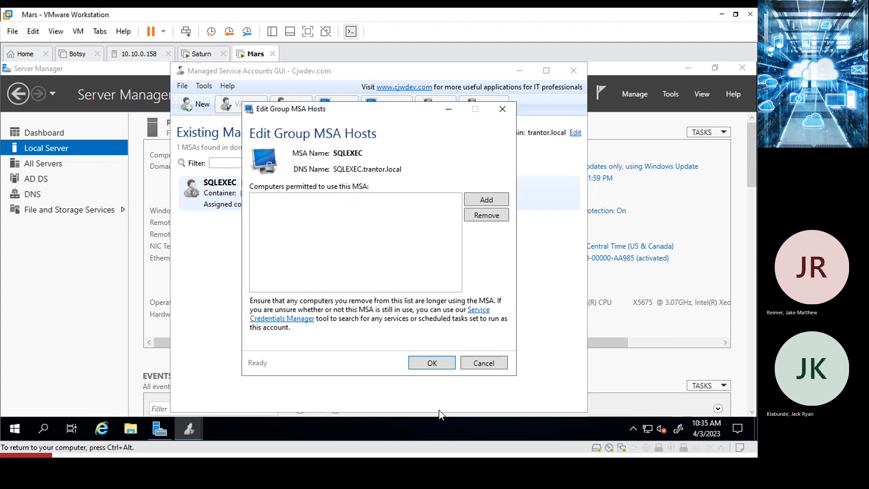
{"action": "left_click", "coordinate": [428, 363]}
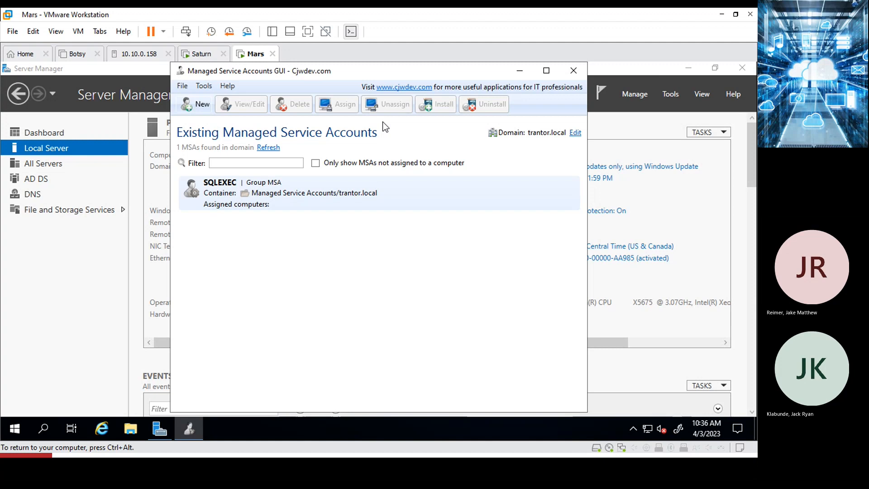
On Saturn, accept the license and run a Custom install onto Drive 0 Unallocated Space, then return to Word.
{"action": "left_click", "coordinate": [194, 56]}
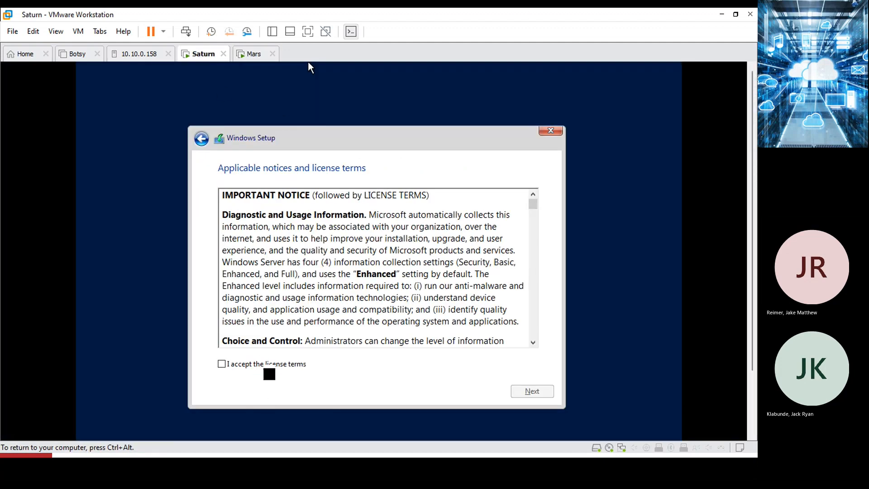
{"action": "left_click", "coordinate": [254, 364]}
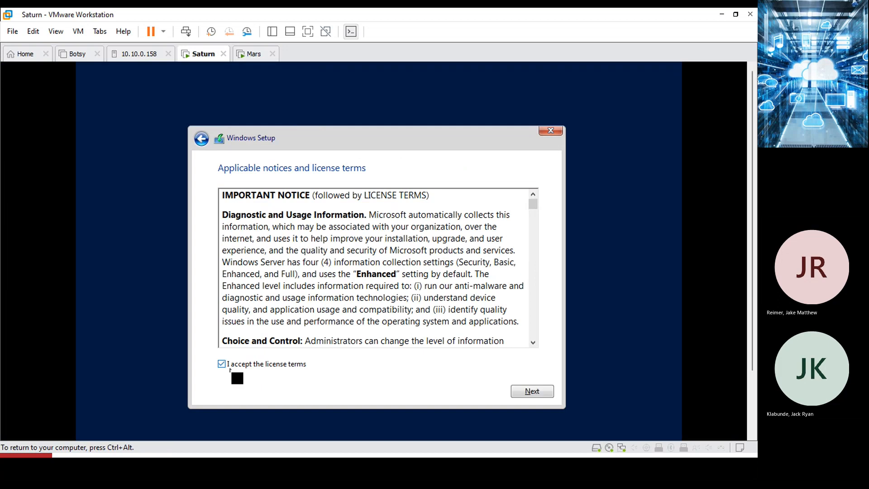
{"action": "left_click", "coordinate": [543, 393]}
{"action": "left_click", "coordinate": [370, 288]}
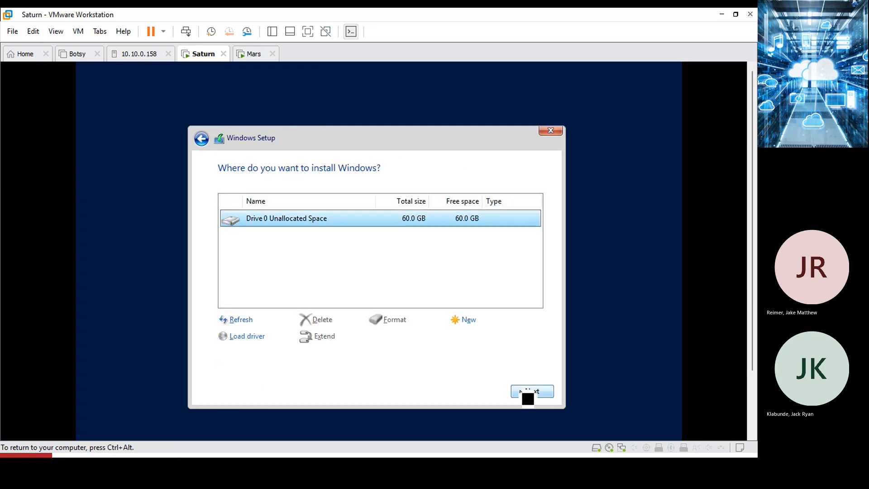
{"action": "left_click", "coordinate": [525, 392]}
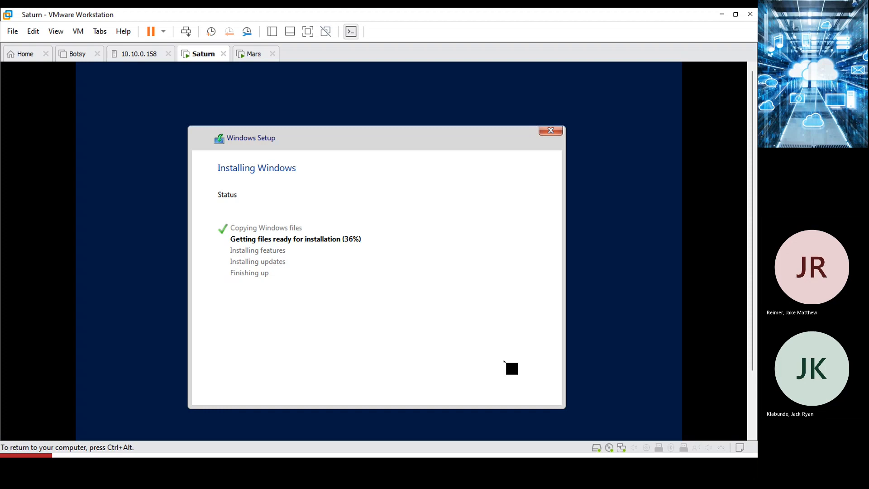
{"action": "key", "text": "ctrl+alt"}
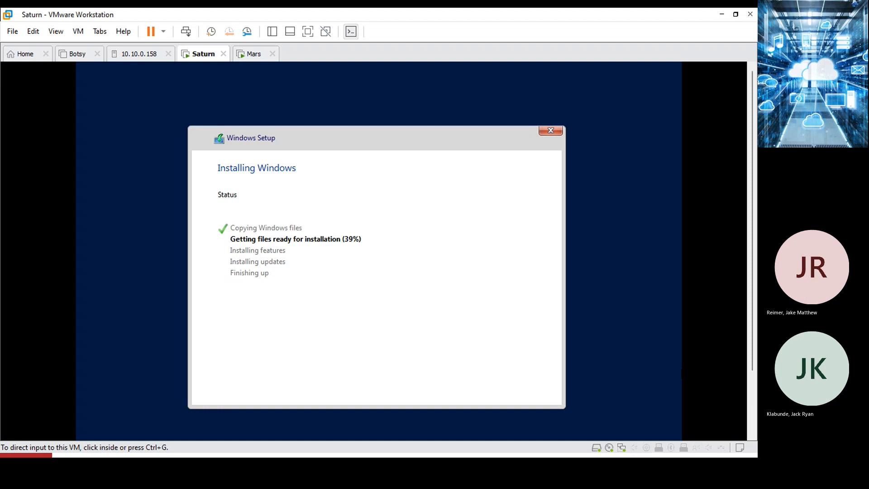
{"action": "key", "text": "alt+Tab"}
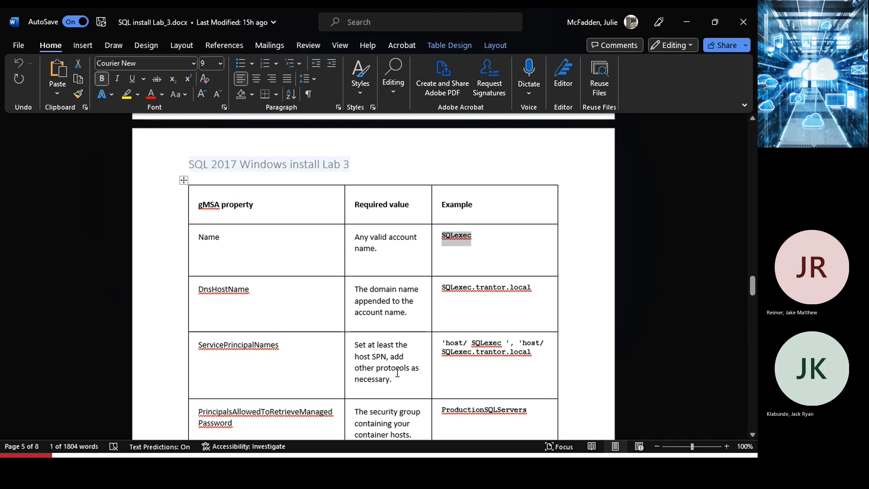
In the lab document, select the New-ADGroup command and the New-ADServiceAccount command.
{"action": "scroll", "coordinate": [396, 372], "scroll_direction": "down", "scroll_amount": 1}
{"action": "scroll", "coordinate": [397, 372], "scroll_direction": "down", "scroll_amount": 5}
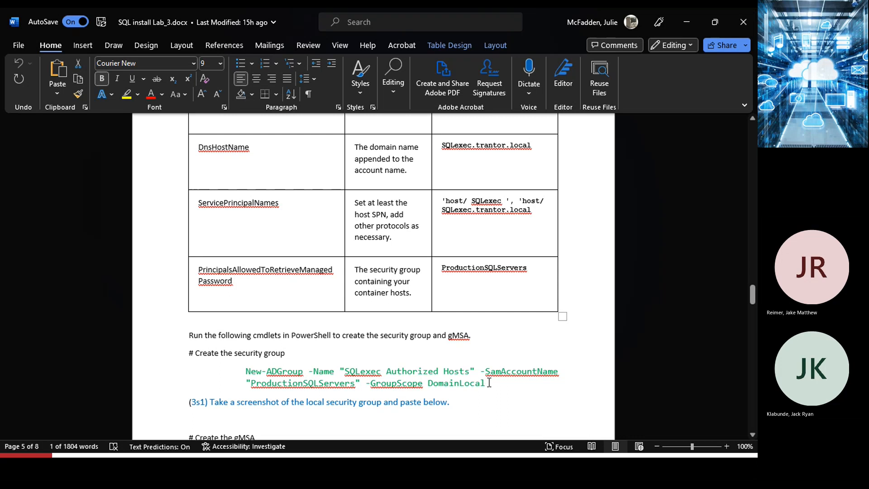
{"action": "left_click_drag", "start_coordinate": [486, 384], "coordinate": [179, 375]}
{"action": "scroll", "coordinate": [444, 403], "scroll_direction": "down", "scroll_amount": 3}
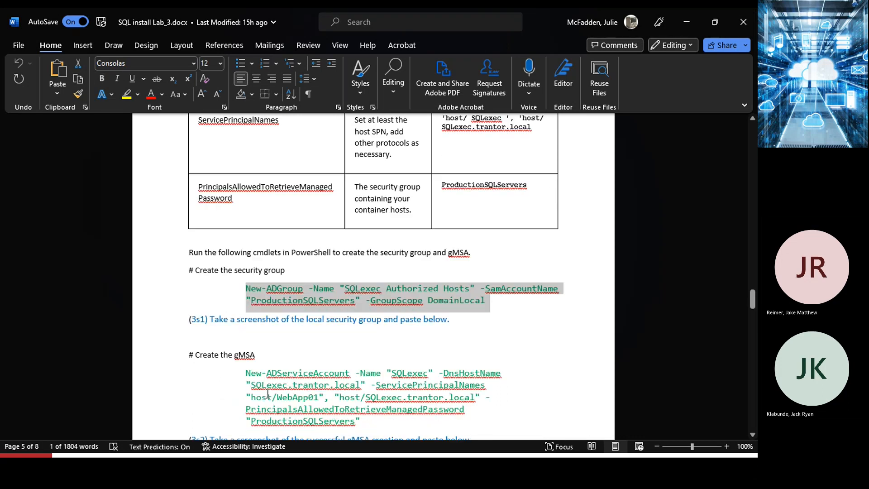
{"action": "left_click_drag", "start_coordinate": [362, 419], "coordinate": [242, 370]}
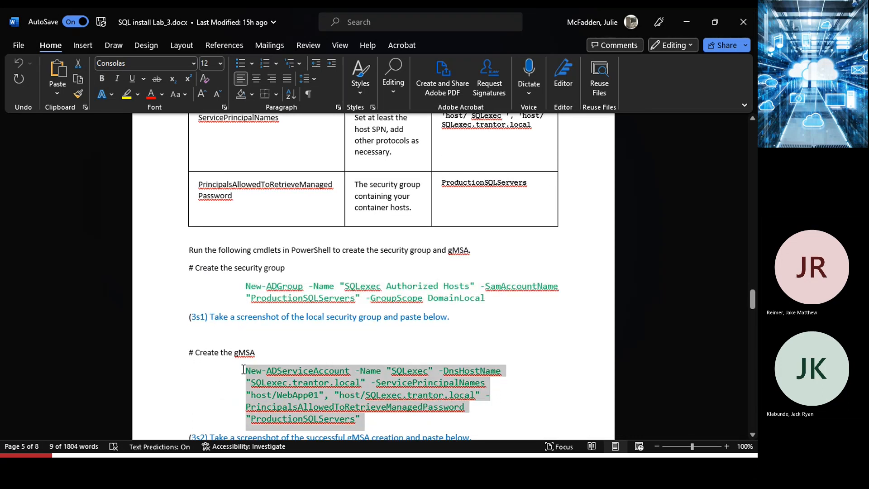
Highlight 'screenshot of the local security group and' in the (3s1) line.
{"action": "scroll", "coordinate": [256, 382], "scroll_direction": "down", "scroll_amount": 7}
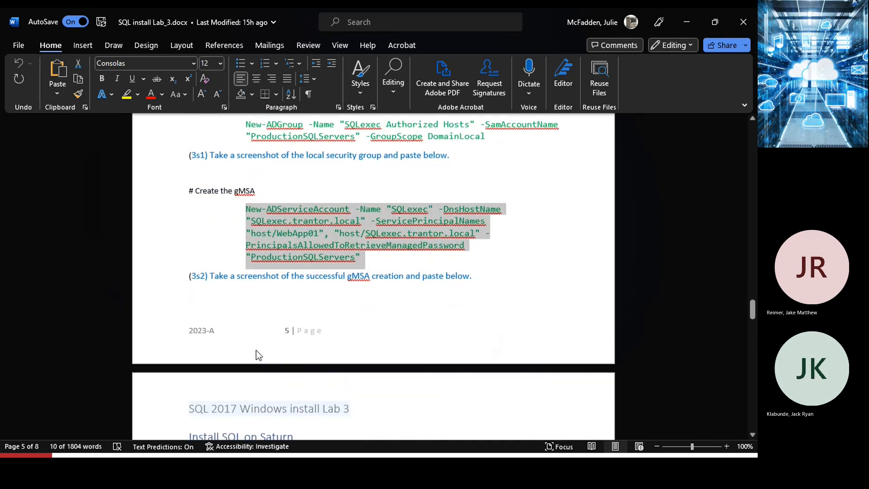
{"action": "scroll", "coordinate": [255, 352], "scroll_direction": "down", "scroll_amount": 6}
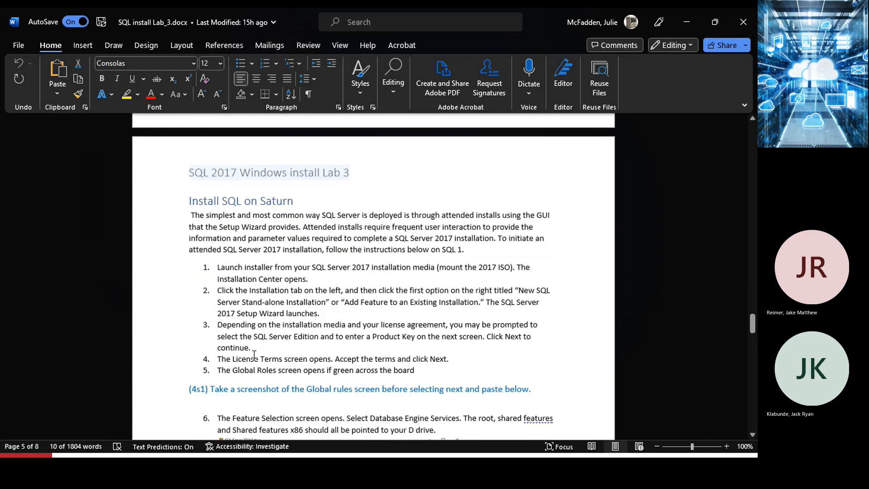
{"action": "scroll", "coordinate": [261, 358], "scroll_direction": "up", "scroll_amount": 5}
{"action": "scroll", "coordinate": [261, 357], "scroll_direction": "up", "scroll_amount": 10}
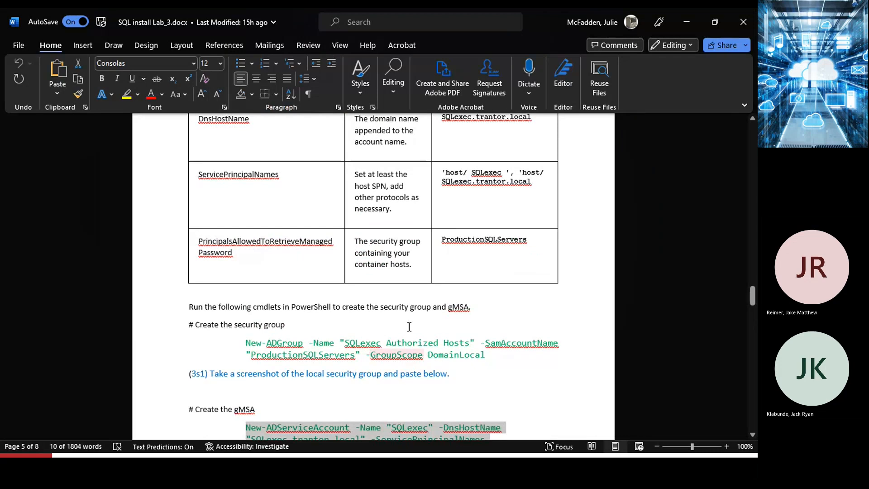
{"action": "scroll", "coordinate": [459, 217], "scroll_direction": "up", "scroll_amount": 3}
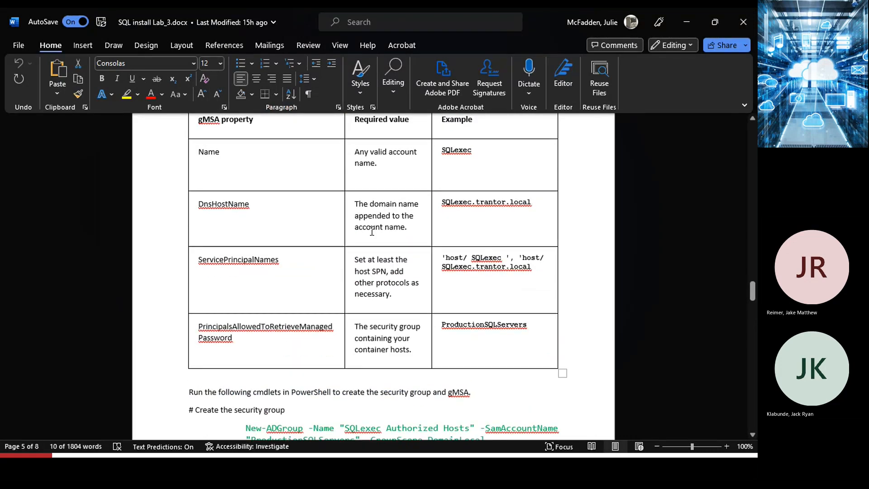
{"action": "scroll", "coordinate": [498, 280], "scroll_direction": "up", "scroll_amount": 4}
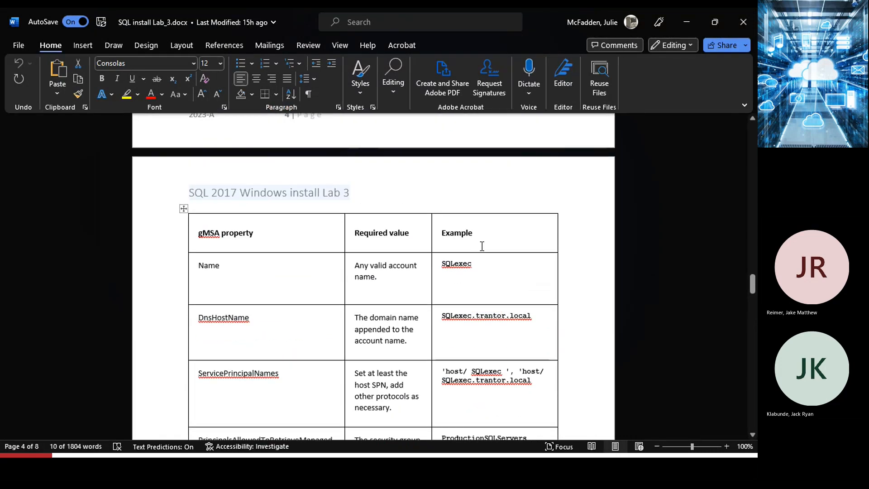
{"action": "scroll", "coordinate": [407, 269], "scroll_direction": "down", "scroll_amount": 8}
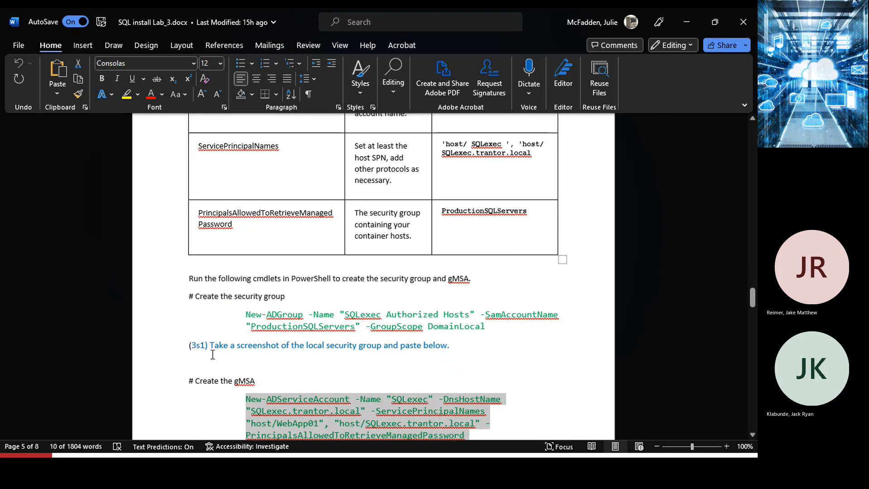
{"action": "left_click_drag", "start_coordinate": [243, 346], "coordinate": [387, 352]}
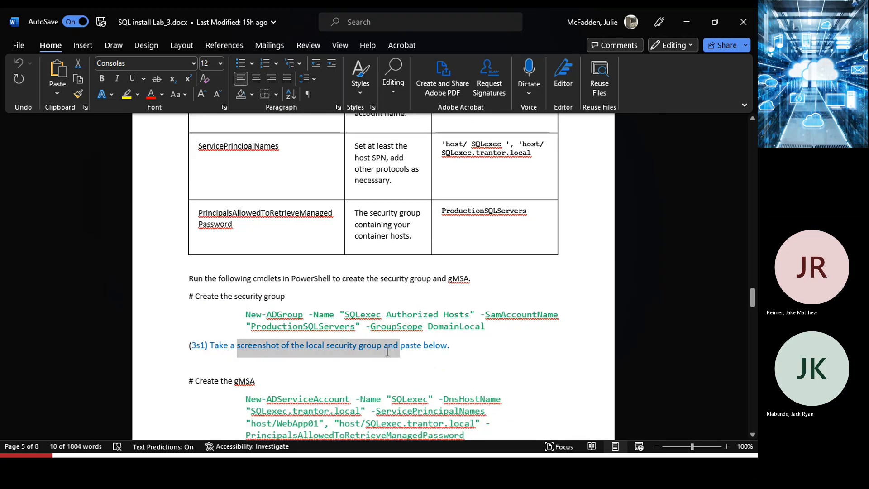
Hide Word, minimize the MSA GUI on Mars, and launch Active Directory Users and Computers from Tools.
{"action": "left_click", "coordinate": [686, 21]}
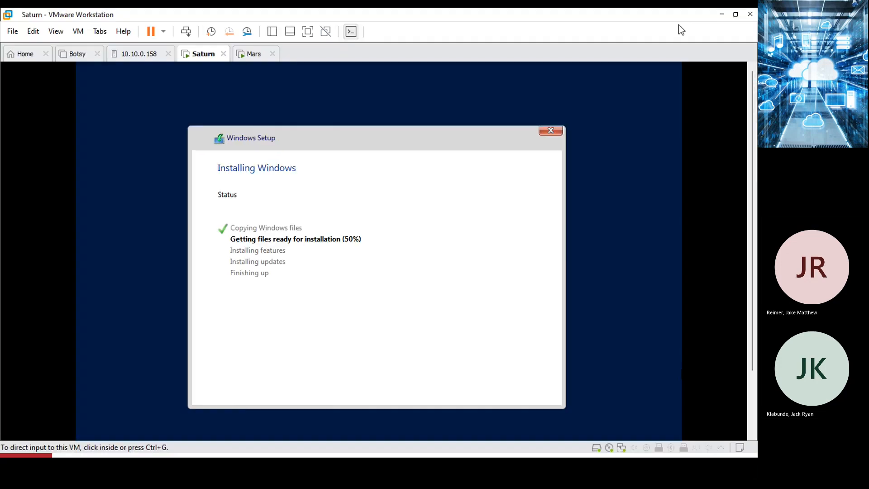
{"action": "left_click", "coordinate": [251, 53]}
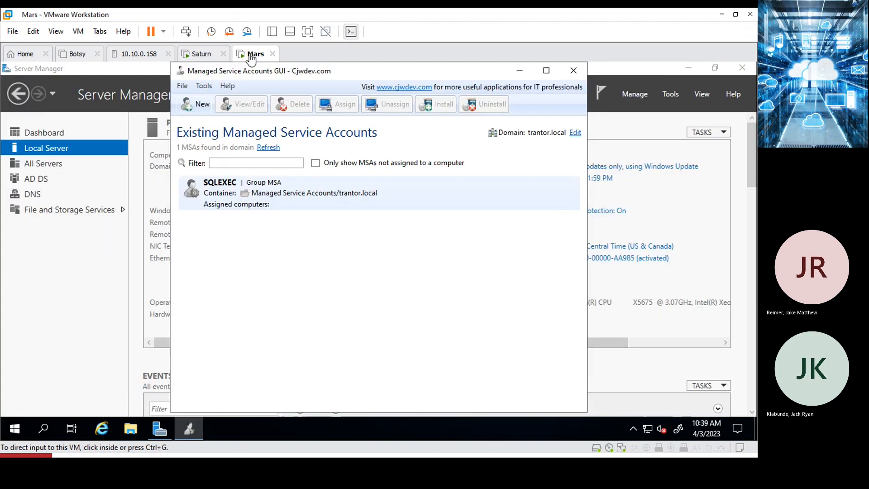
{"action": "left_click", "coordinate": [520, 70]}
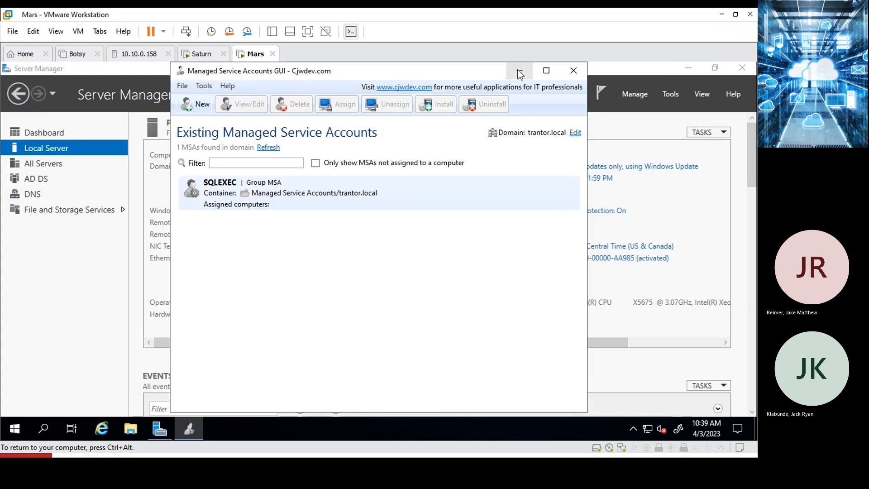
{"action": "left_click", "coordinate": [670, 93]}
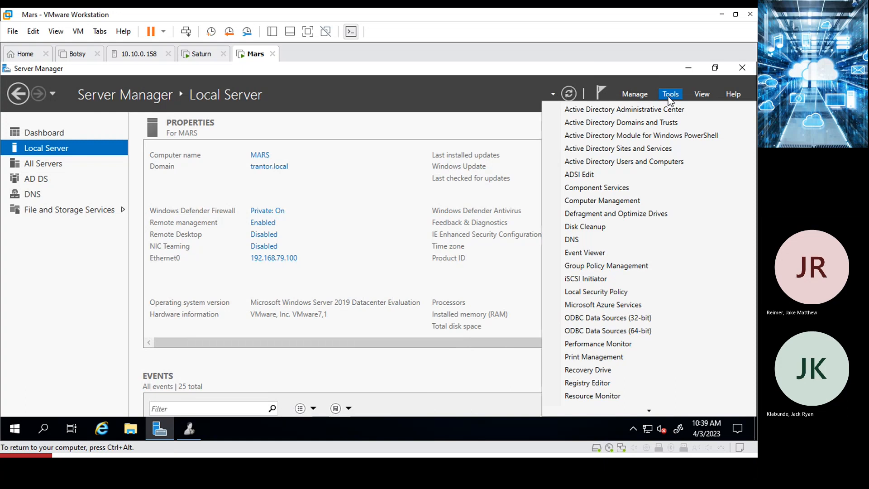
{"action": "left_click", "coordinate": [617, 162]}
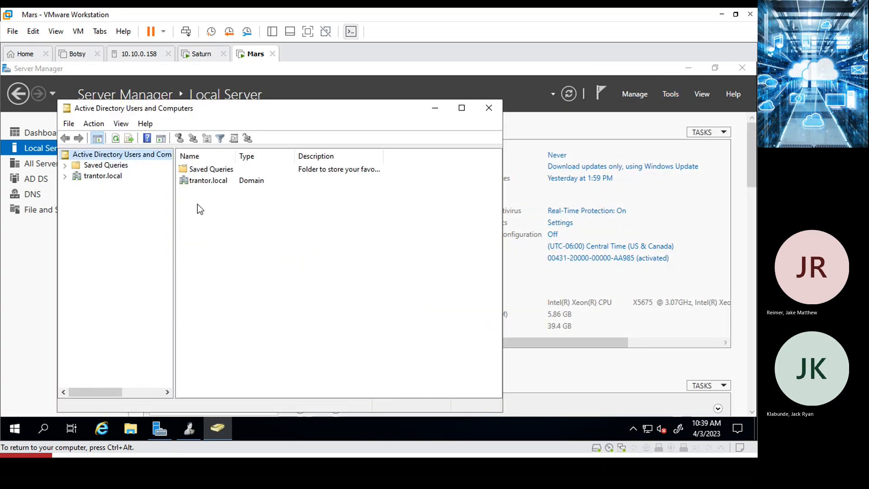
Expand trantor.local > Managed Service Accounts and select the SQLEXEC account.
{"action": "left_click", "coordinate": [64, 176]}
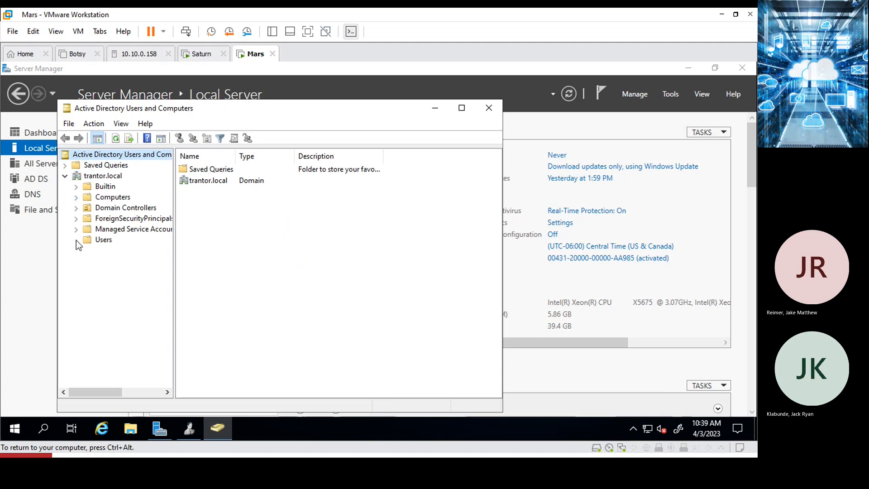
{"action": "left_click", "coordinate": [114, 229]}
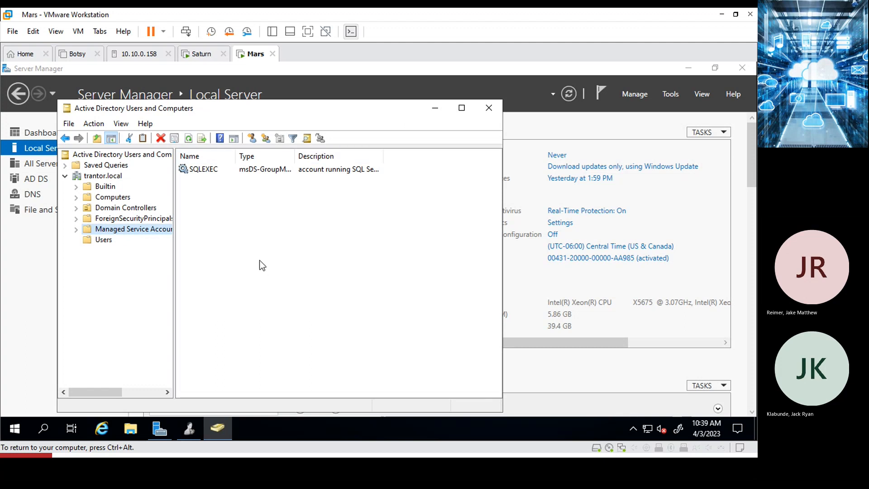
{"action": "left_click", "coordinate": [75, 229]}
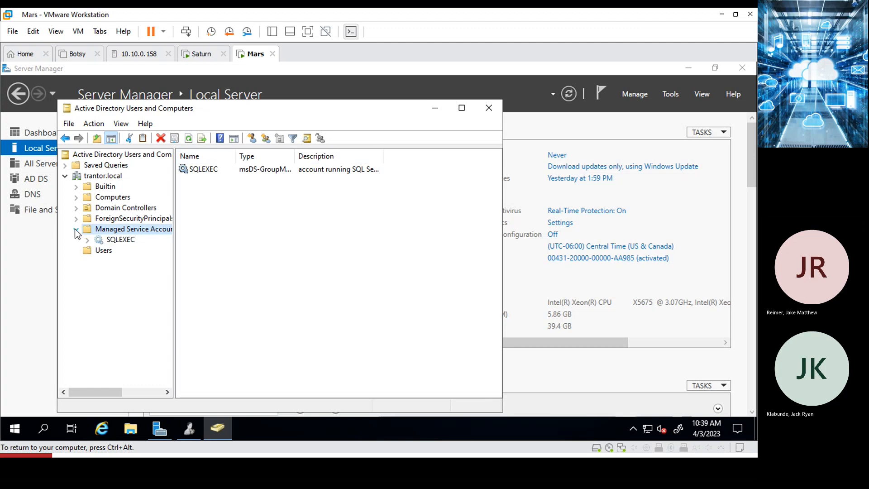
{"action": "left_click", "coordinate": [117, 242]}
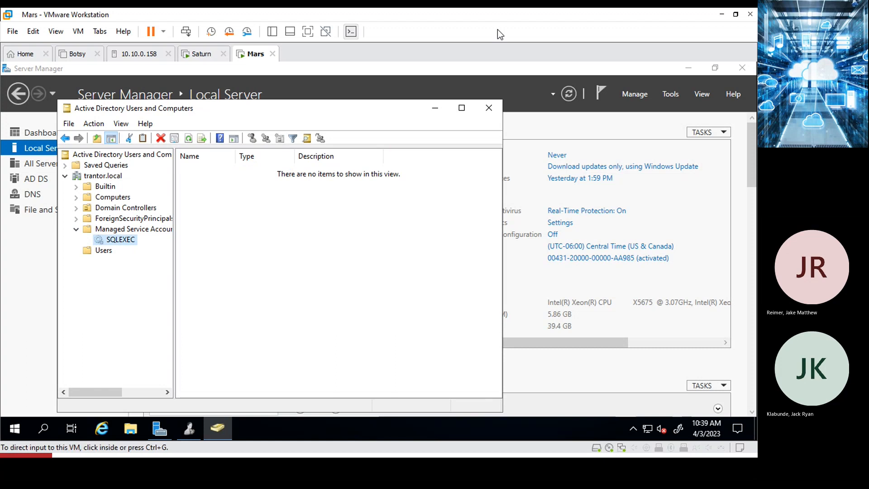
Close and relaunch Active Directory Users and Computers, then bring the Managed Service Accounts GUI forward.
{"action": "left_click", "coordinate": [488, 109]}
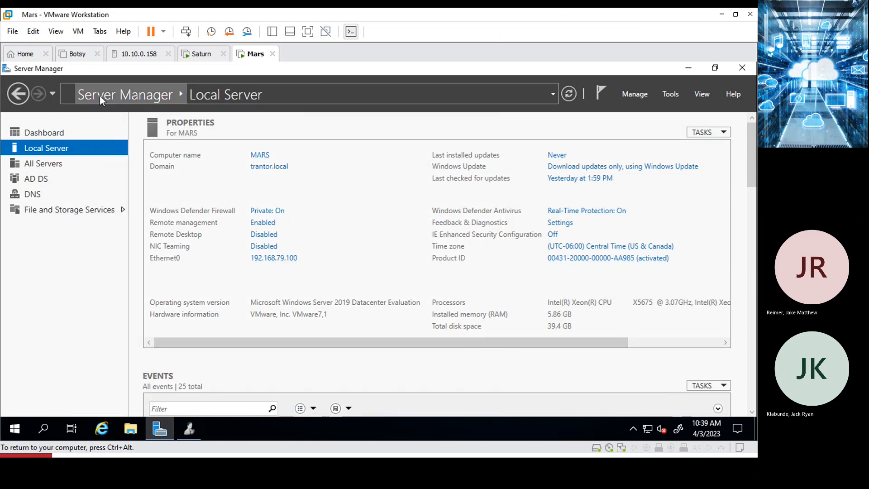
{"action": "left_click", "coordinate": [670, 95]}
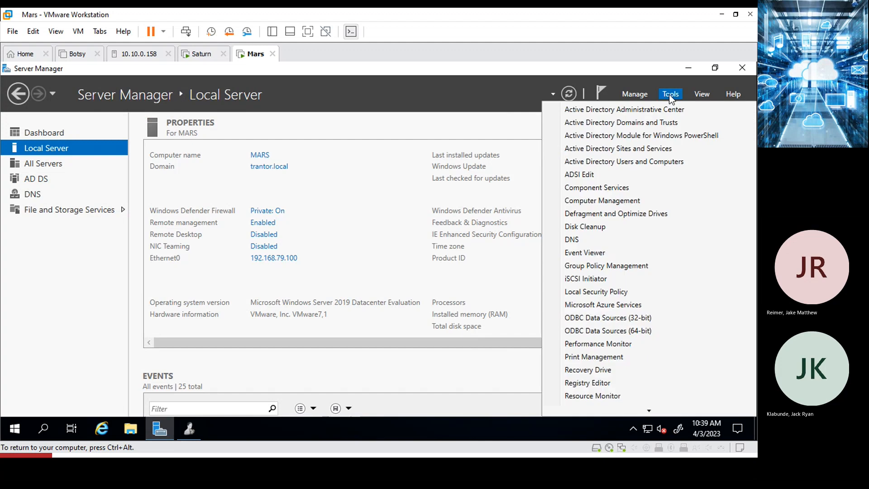
{"action": "left_click", "coordinate": [661, 162]}
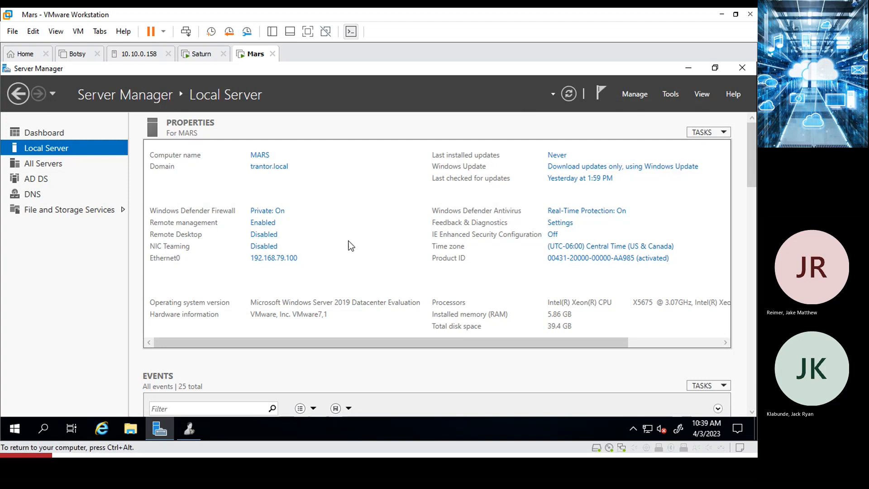
{"action": "left_click", "coordinate": [192, 434]}
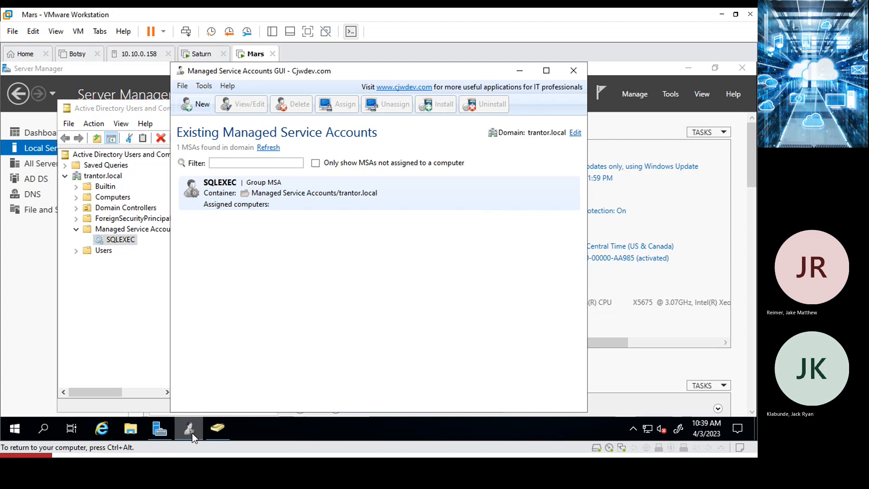
Show SQLEXEC in the Managed Service Accounts folder with a wider Name column, then switch to Word.
{"action": "left_click", "coordinate": [126, 109]}
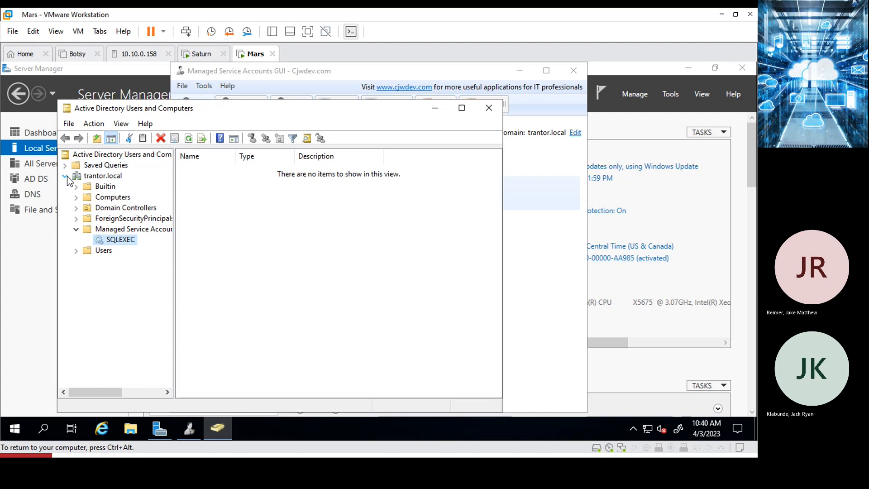
{"action": "left_click", "coordinate": [100, 230]}
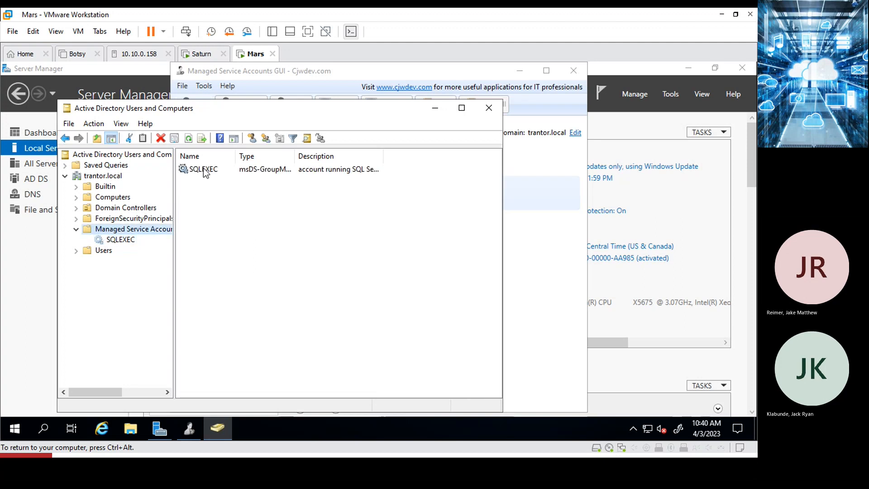
{"action": "left_click_drag", "start_coordinate": [294, 156], "coordinate": [288, 162]}
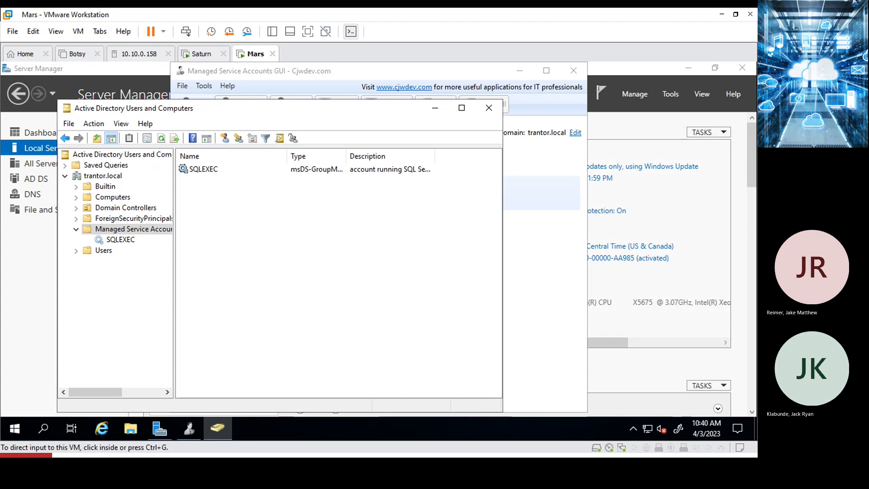
{"action": "key", "text": "alt+Tab"}
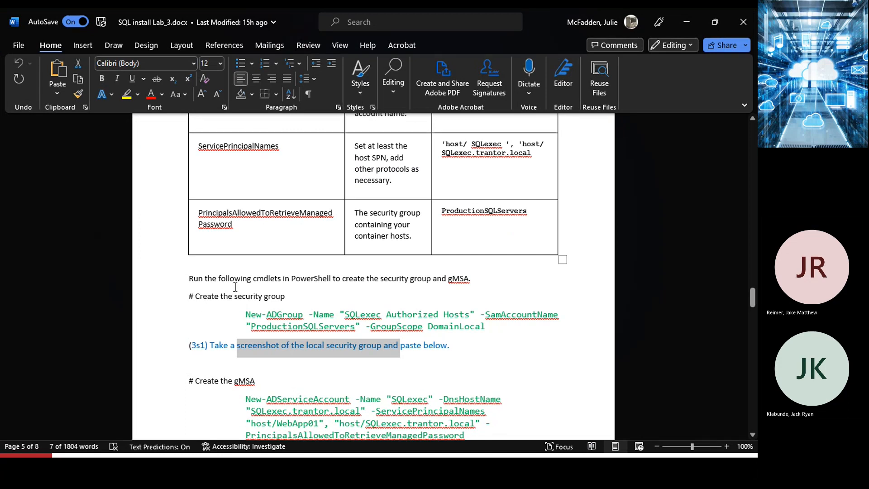
{"action": "scroll", "coordinate": [232, 294], "scroll_direction": "down", "scroll_amount": 5}
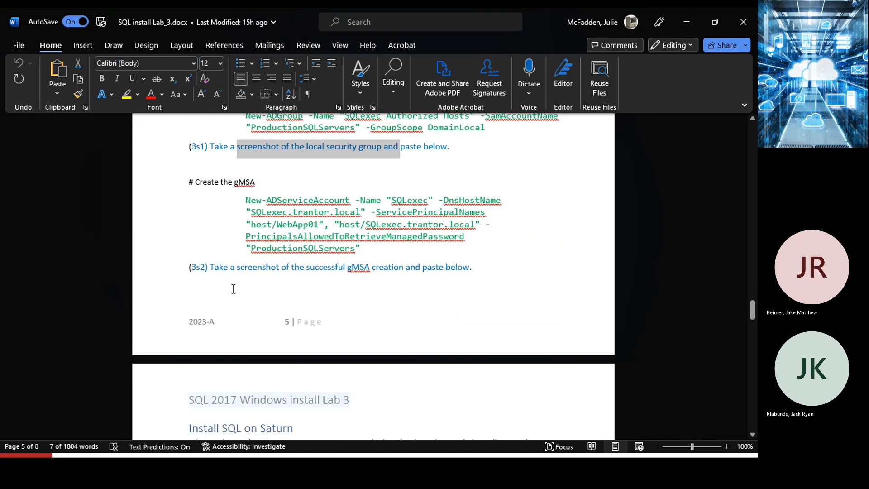
{"action": "scroll", "coordinate": [240, 276], "scroll_direction": "up", "scroll_amount": 1}
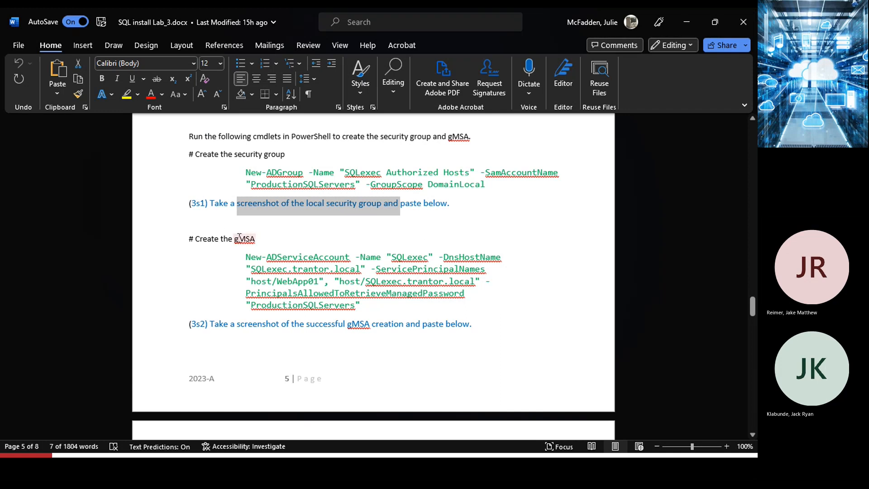
{"action": "scroll", "coordinate": [299, 324], "scroll_direction": "down", "scroll_amount": 1}
{"action": "scroll", "coordinate": [298, 322], "scroll_direction": "down", "scroll_amount": 2}
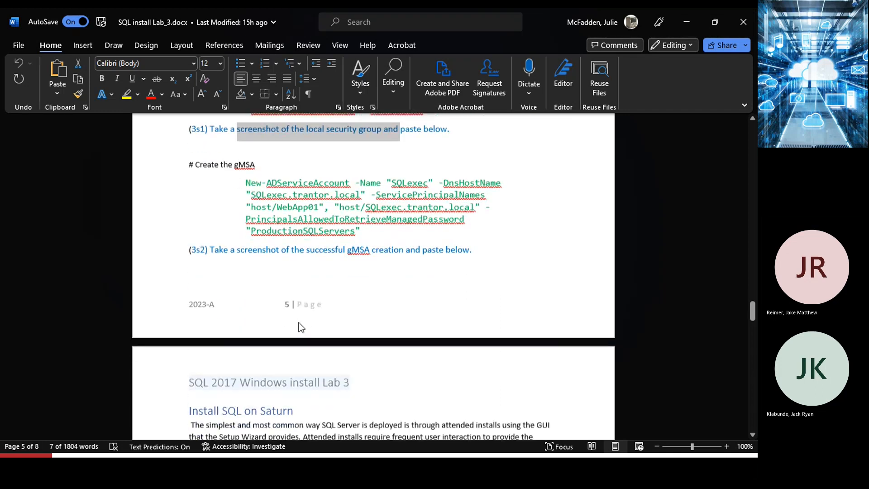
{"action": "scroll", "coordinate": [299, 321], "scroll_direction": "up", "scroll_amount": 7}
{"action": "scroll", "coordinate": [299, 321], "scroll_direction": "up", "scroll_amount": 4}
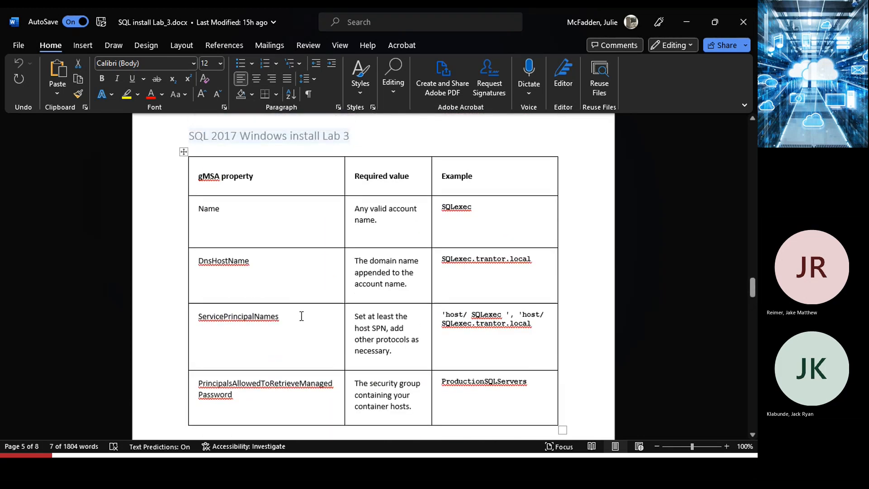
{"action": "scroll", "coordinate": [313, 299], "scroll_direction": "down", "scroll_amount": 3}
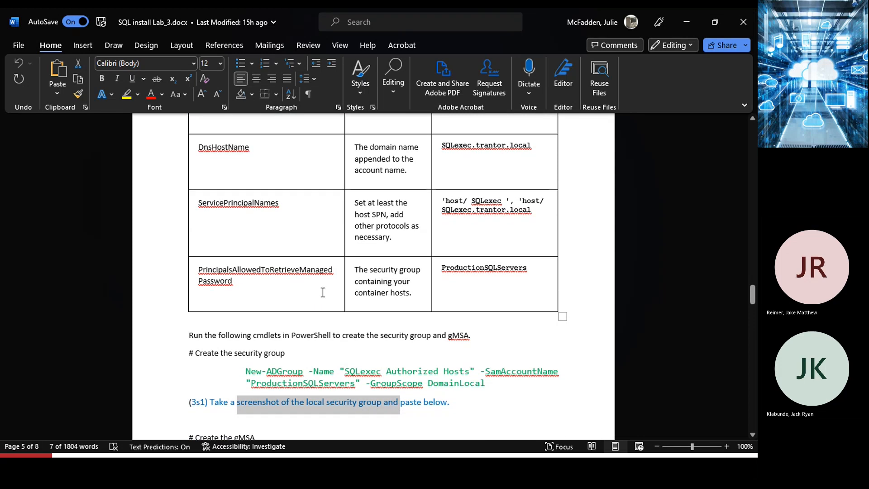
{"action": "scroll", "coordinate": [318, 300], "scroll_direction": "down", "scroll_amount": 3}
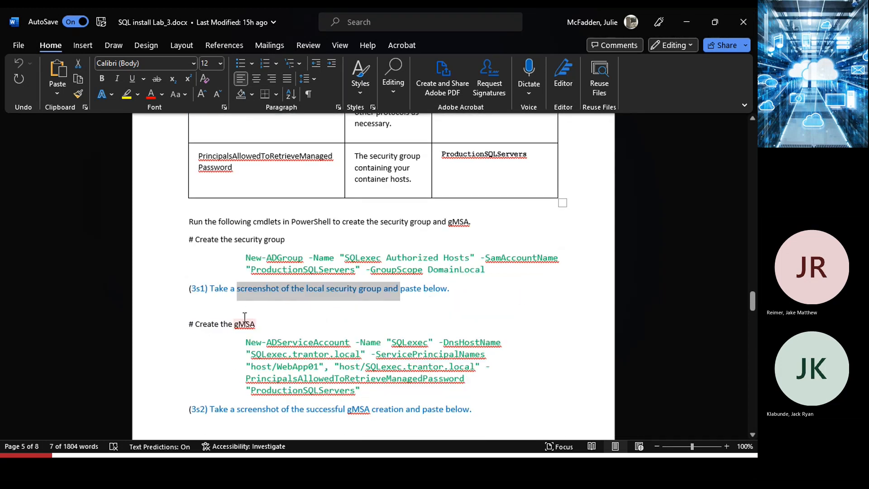
Minimize Word and ADUC on Mars, then view Saturn's Windows Setup progress.
{"action": "left_click", "coordinate": [686, 23]}
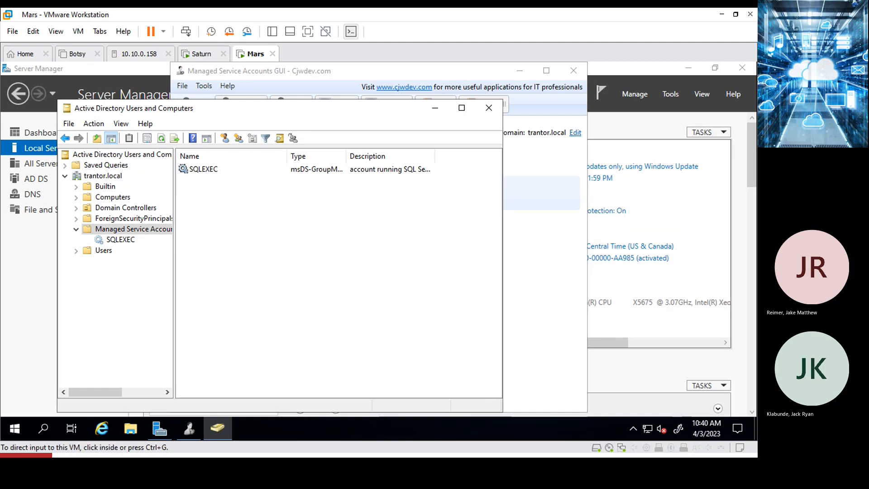
{"action": "left_click", "coordinate": [434, 109]}
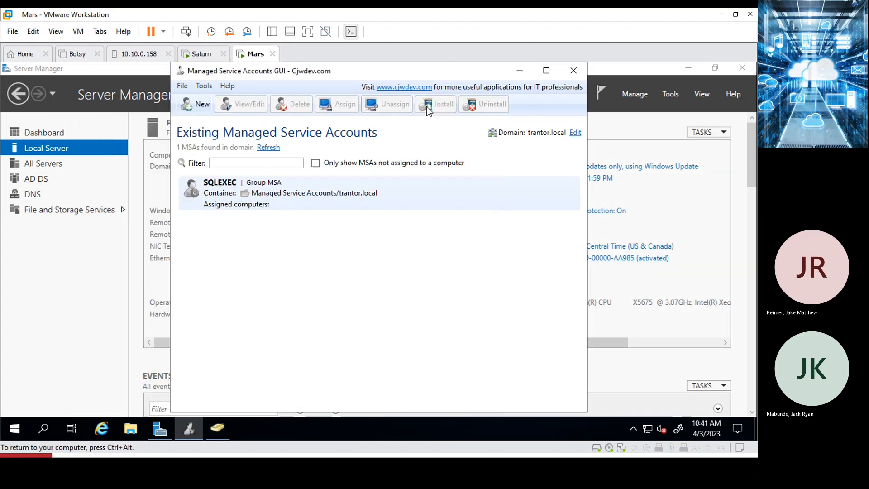
{"action": "left_click", "coordinate": [199, 54]}
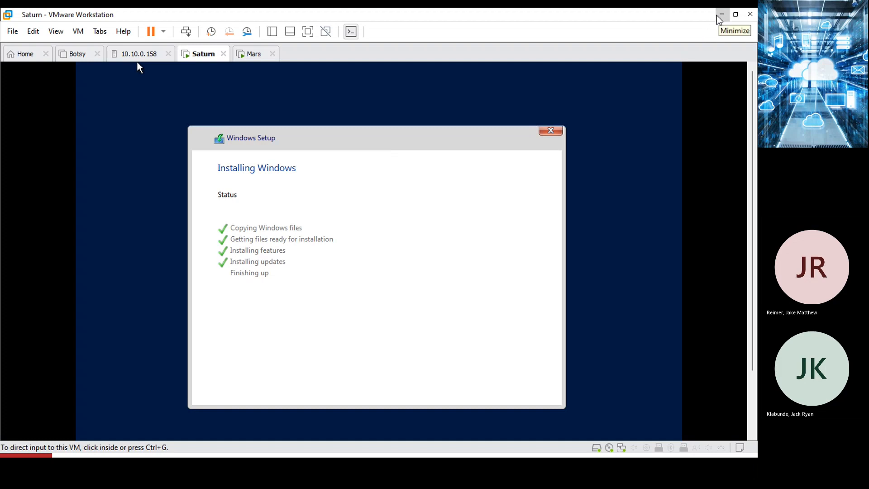
Return to the Mars VM, showing SQLEXEC in the Managed Service Accounts GUI.
{"action": "mouse_move", "coordinate": [742, 14]}
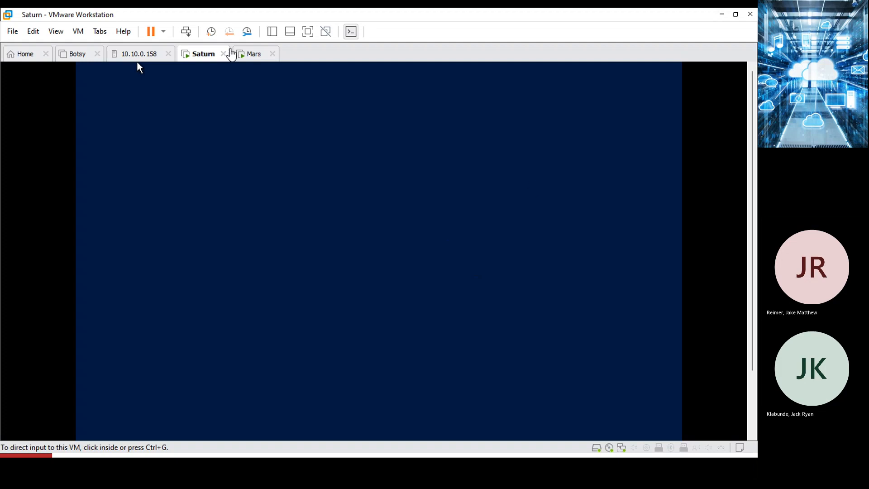
{"action": "left_click", "coordinate": [253, 55]}
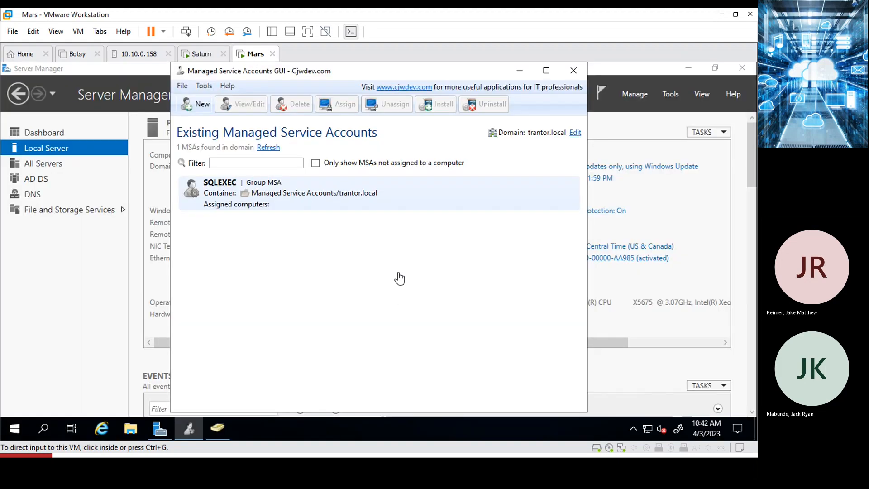
Minimize the Managed Service Accounts GUI on Mars to reveal Server Manager's Local Server page.
{"action": "left_click", "coordinate": [522, 75]}
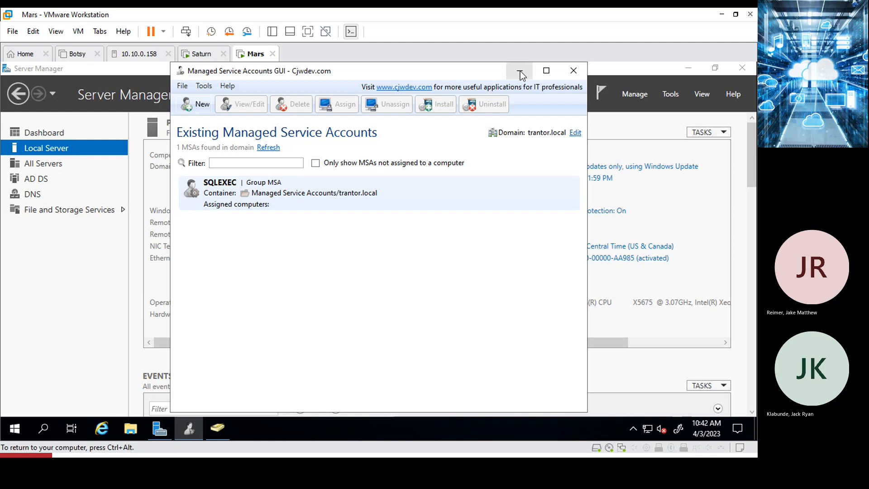
{"action": "left_click", "coordinate": [520, 71]}
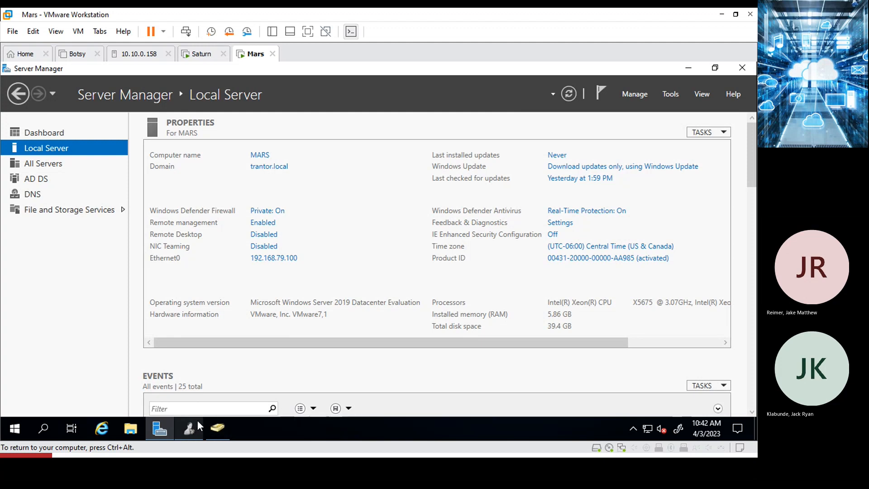
{"action": "mouse_move", "coordinate": [198, 424]}
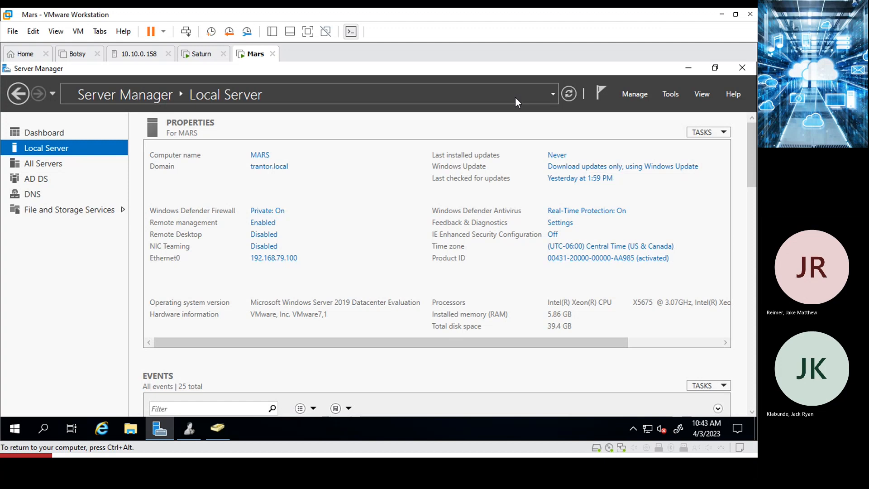
On Saturn, enter and confirm the built-in Administrator password to finish Windows setup.
{"action": "left_click", "coordinate": [194, 56]}
{"action": "left_click", "coordinate": [194, 55]}
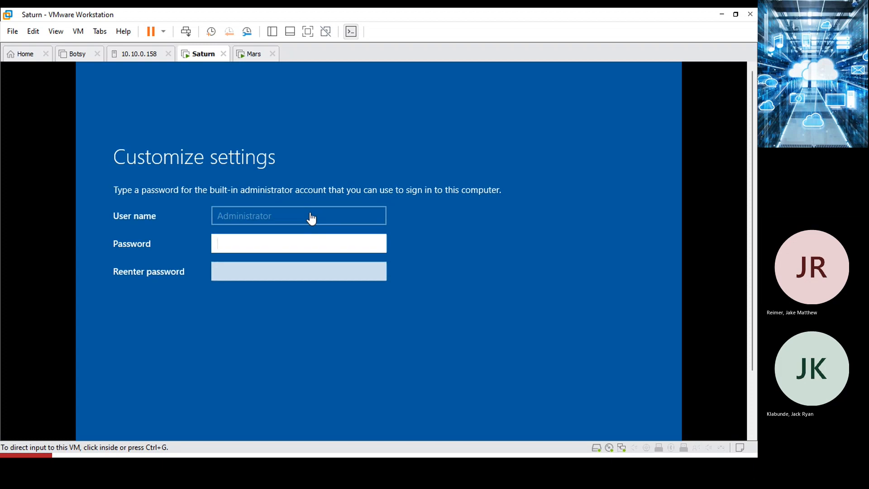
{"action": "left_click", "coordinate": [223, 271]}
{"action": "type", "text": "••••••"}
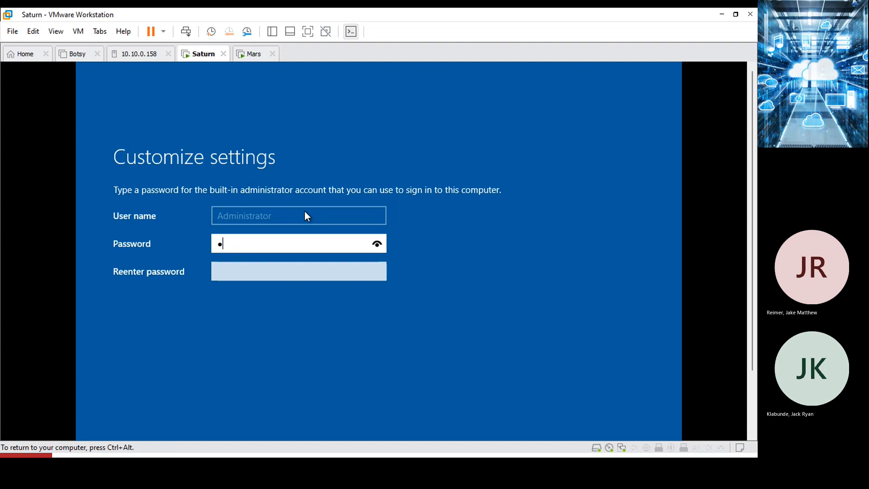
{"action": "type", "text": "••••"}
{"action": "key", "text": "Tab"}
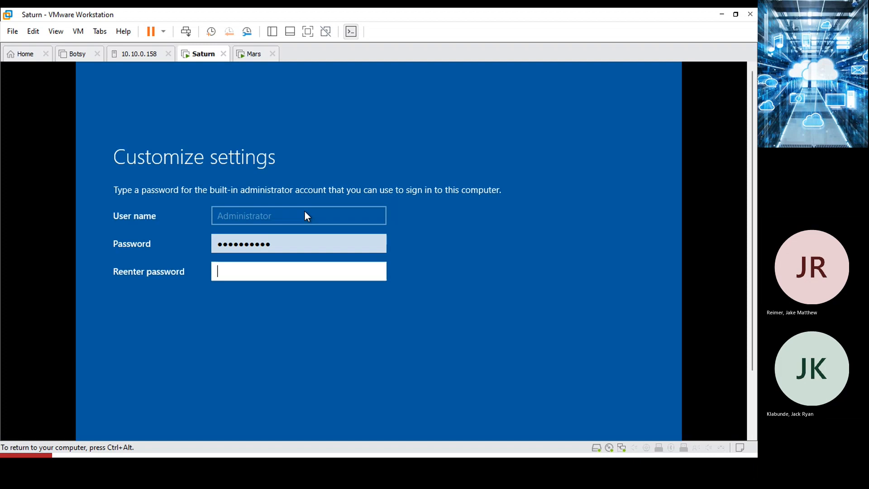
{"action": "type", "text": "••••••••••"}
{"action": "key", "text": "Return"}
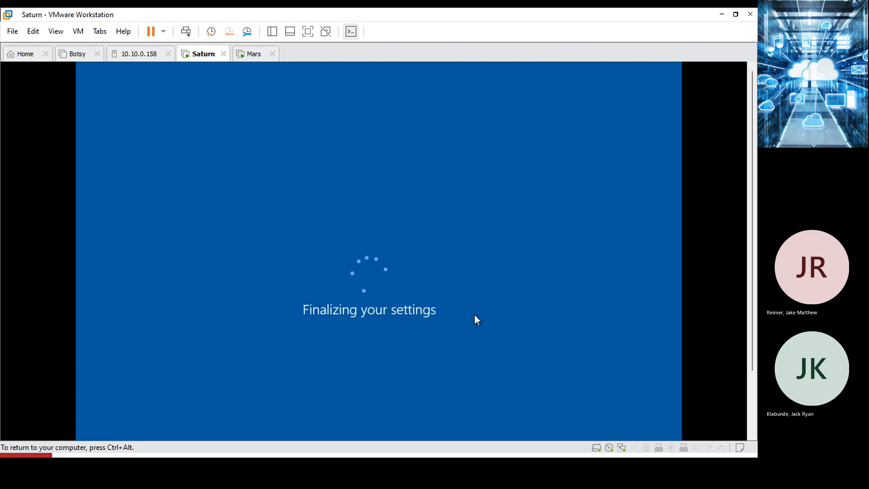
{"action": "mouse_move", "coordinate": [248, 12]}
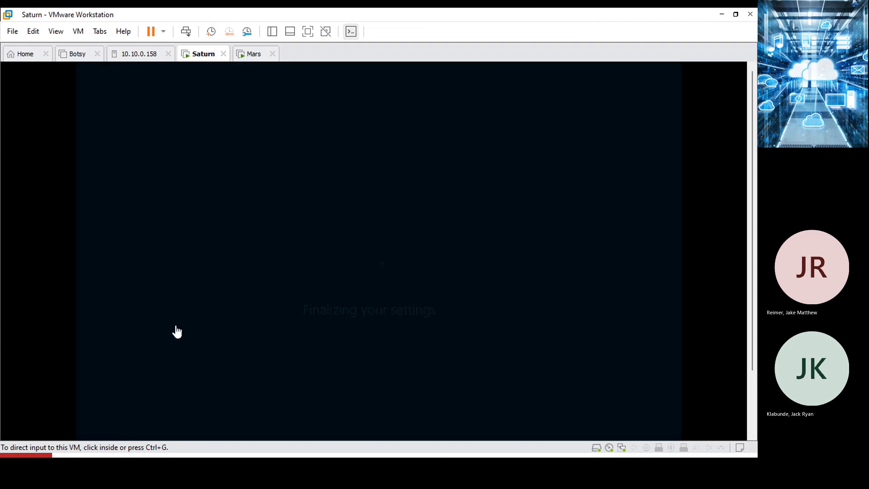
Send Ctrl+Alt+Del to Saturn and sign in as Administrator with the account password.
{"action": "left_click", "coordinate": [177, 332]}
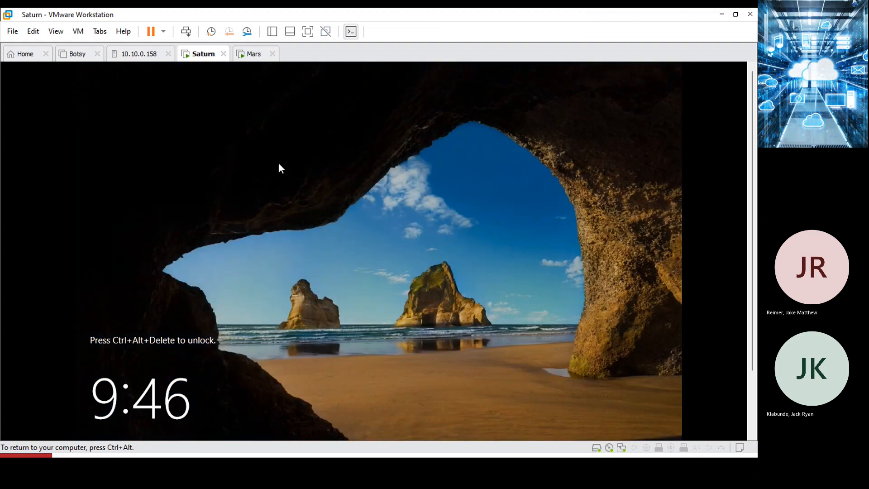
{"action": "key", "text": "ctrl+alt"}
{"action": "right_click", "coordinate": [203, 54]}
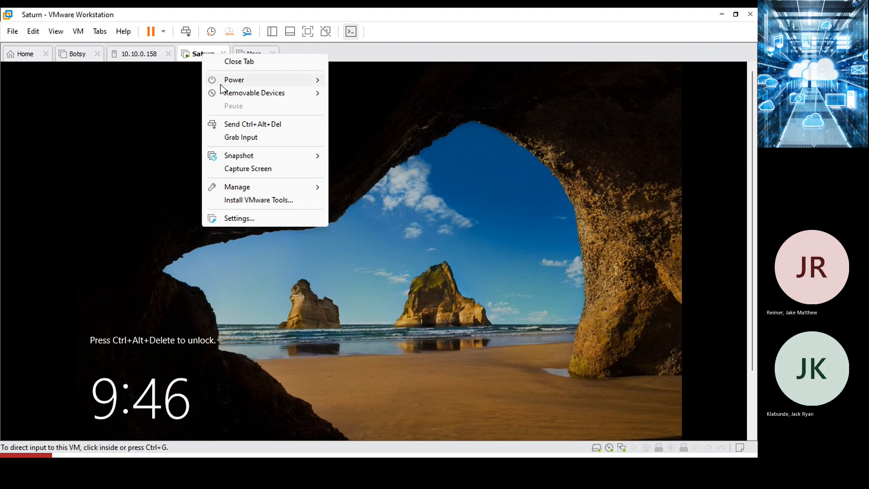
{"action": "left_click", "coordinate": [249, 125]}
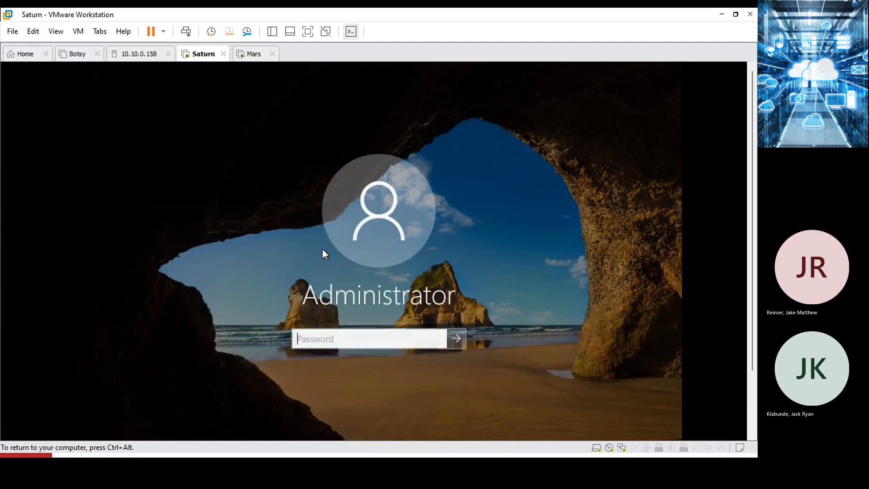
{"action": "type", "text": "•••••••••"}
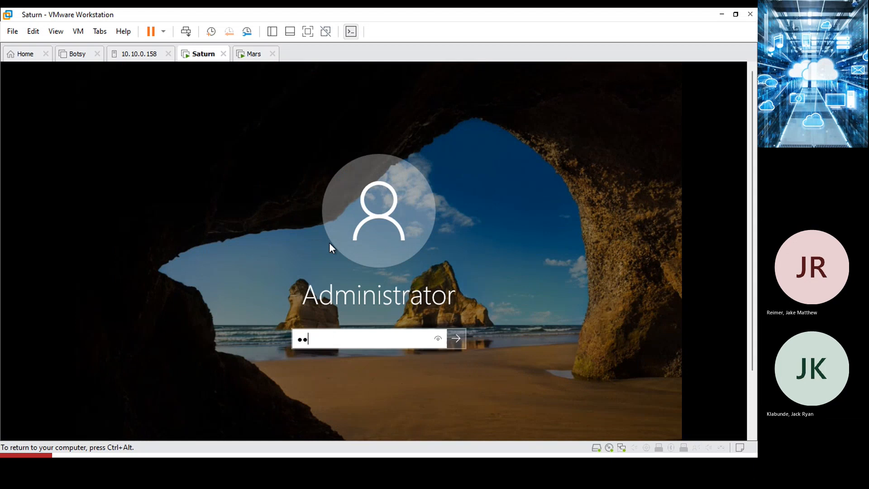
{"action": "type", "text": "•"}
{"action": "key", "text": "Return"}
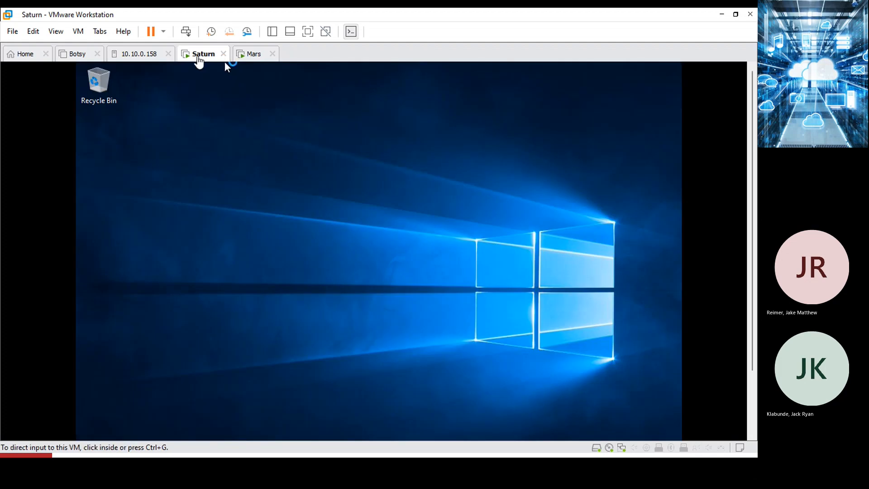
{"action": "right_click", "coordinate": [224, 59]}
Allow Saturn to be discoverable on the network and stop the Windows Admin Center prompt from reappearing.
{"action": "left_click", "coordinate": [257, 202]}
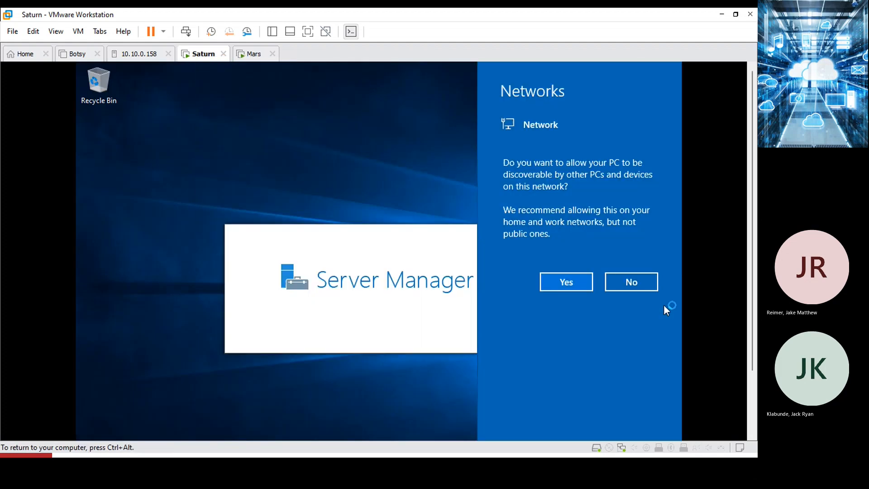
{"action": "left_click", "coordinate": [567, 282]}
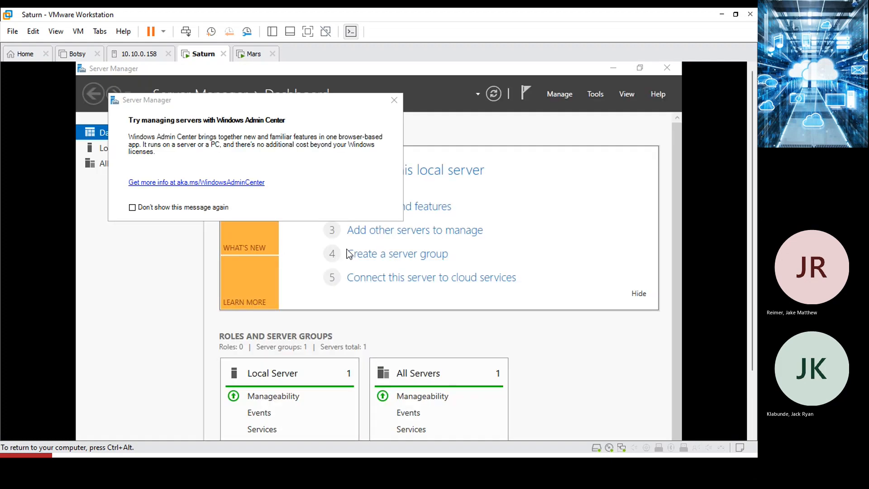
{"action": "left_click", "coordinate": [196, 210]}
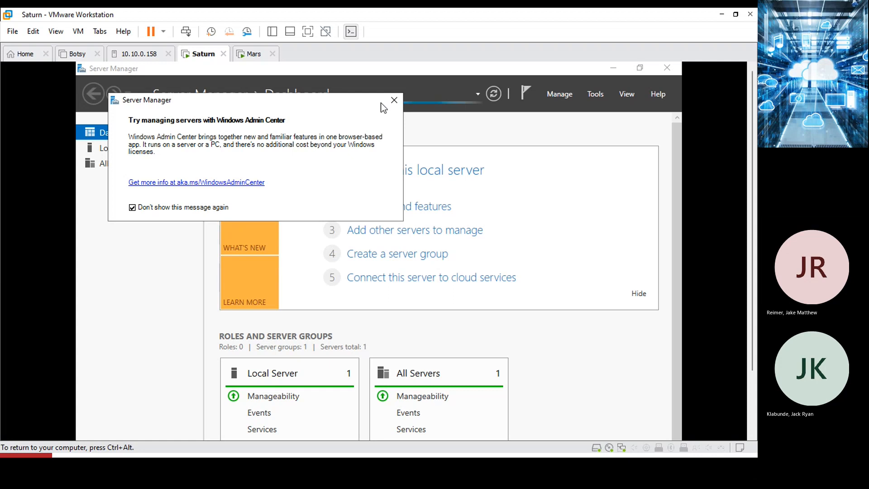
{"action": "left_click", "coordinate": [393, 100]}
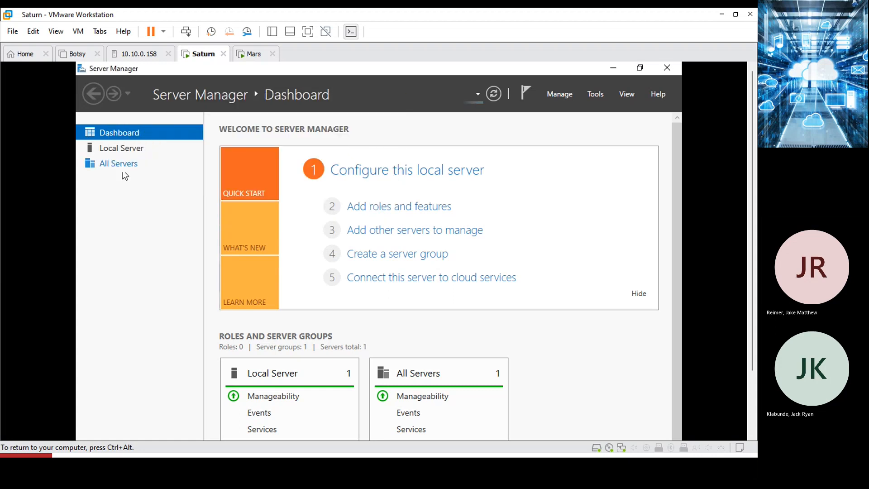
On the Local Server page, turn IE Enhanced Security Configuration off for Administrators and Users.
{"action": "left_click", "coordinate": [103, 149]}
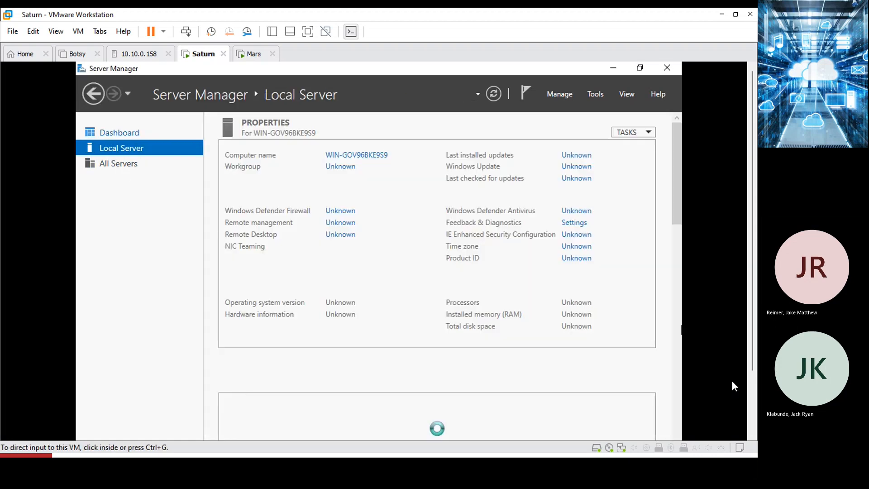
{"action": "left_click", "coordinate": [753, 408]}
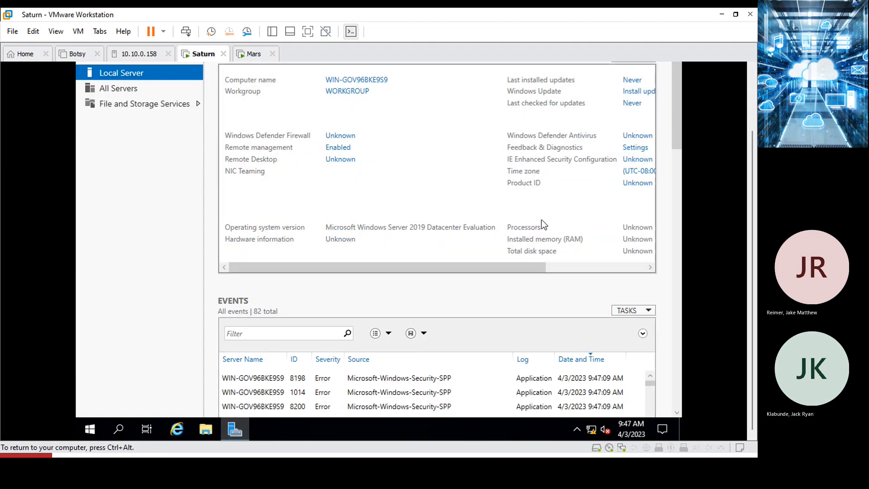
{"action": "left_click", "coordinate": [634, 160]}
{"action": "left_click", "coordinate": [302, 192]}
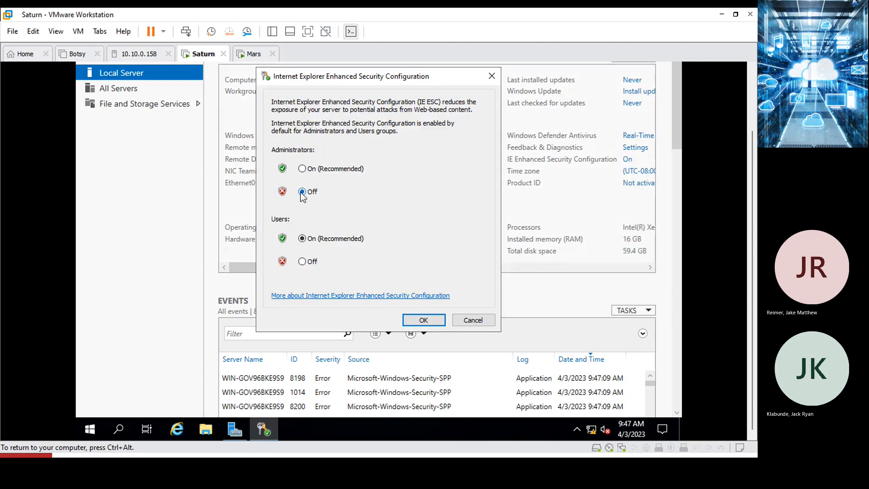
{"action": "left_click", "coordinate": [302, 261]}
{"action": "left_click", "coordinate": [424, 320]}
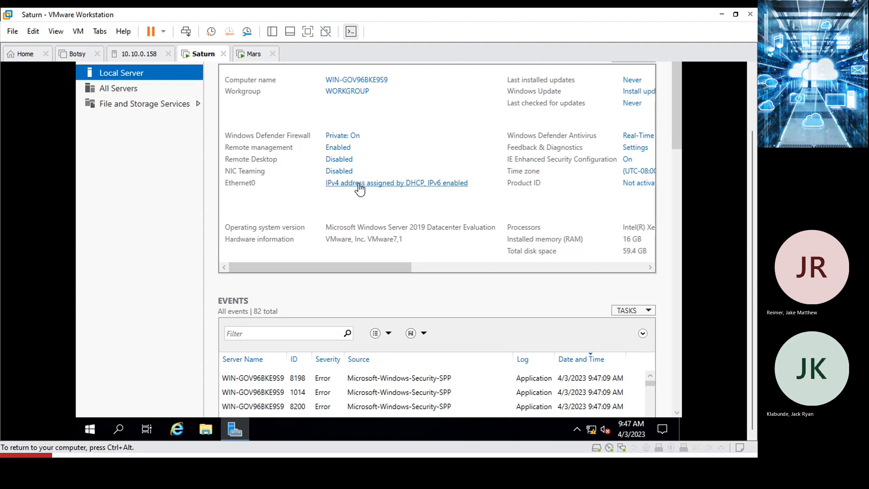
Open Ethernet0's IPv4 properties, select 'Use the following IP address', then switch to the lab document.
{"action": "left_click", "coordinate": [360, 185]}
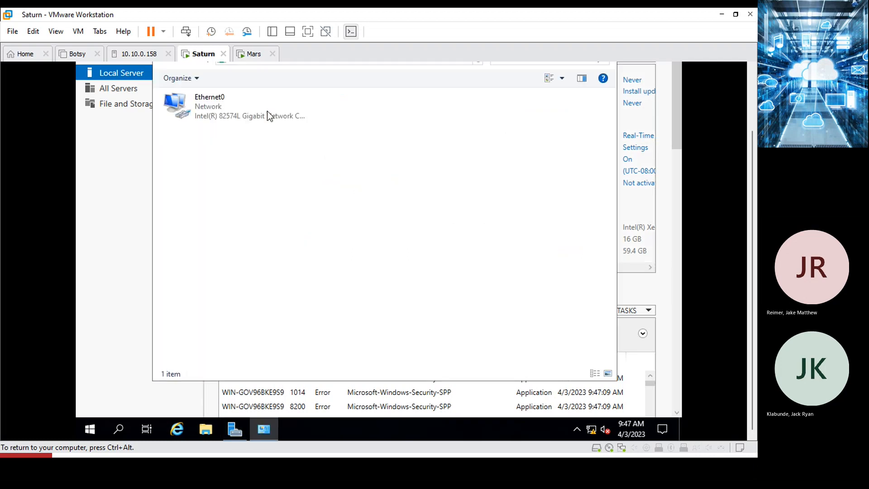
{"action": "right_click", "coordinate": [196, 98]}
{"action": "left_click", "coordinate": [249, 210]}
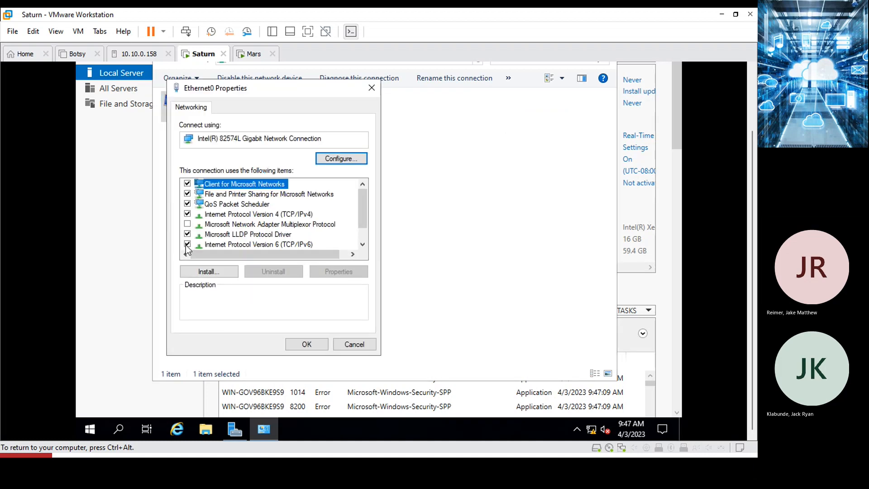
{"action": "left_click", "coordinate": [186, 246]}
{"action": "double_click", "coordinate": [210, 217]}
{"action": "left_click", "coordinate": [248, 218]}
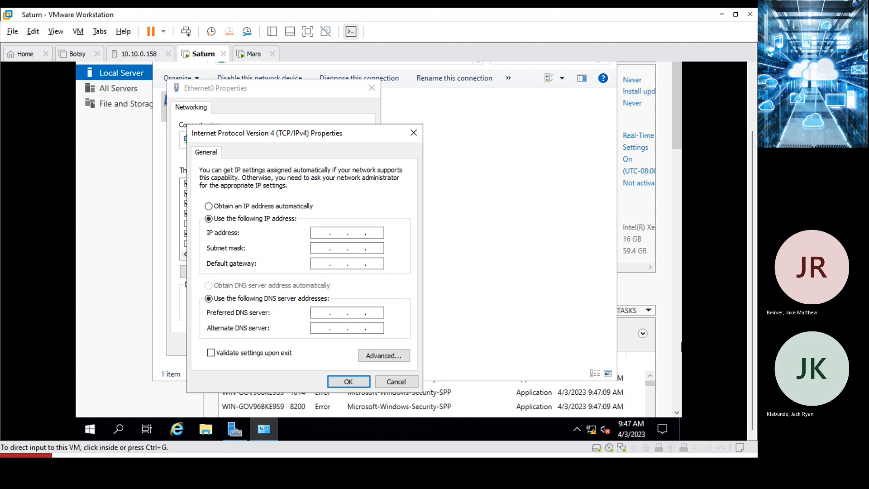
{"action": "key", "text": "alt+Tab"}
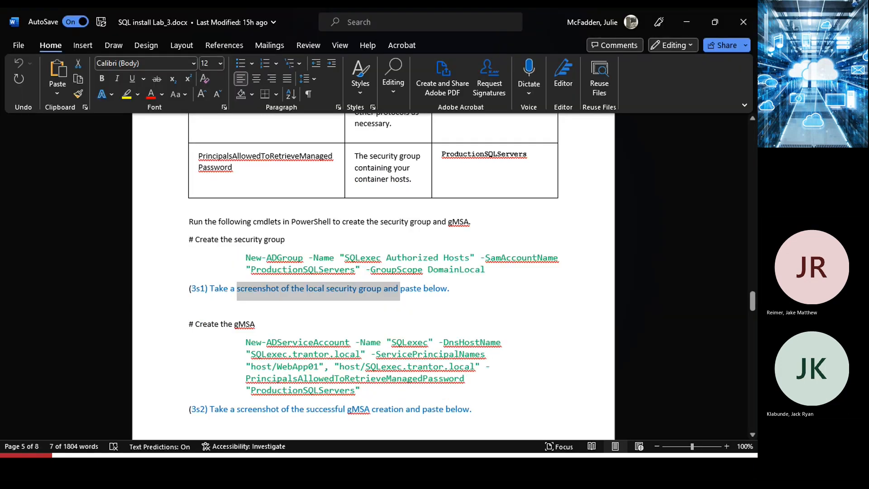
Find Saturn's planned IP 192.168.79.55 in the Servers table, then minimize Word.
{"action": "scroll", "coordinate": [491, 272], "scroll_direction": "up", "scroll_amount": 5}
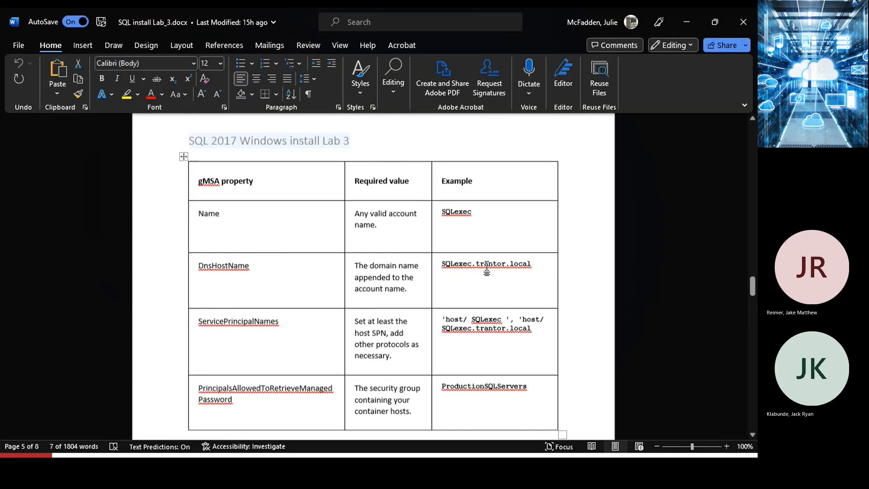
{"action": "scroll", "coordinate": [487, 268], "scroll_direction": "up", "scroll_amount": 13}
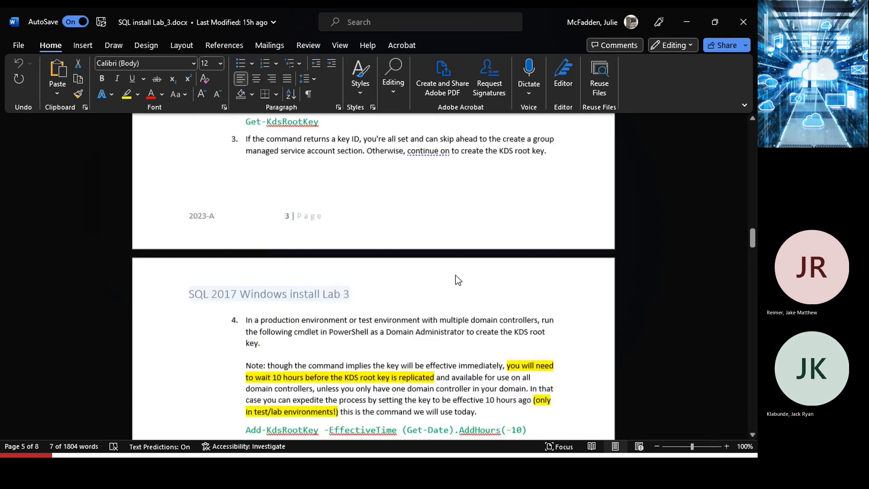
{"action": "scroll", "coordinate": [456, 279], "scroll_direction": "up", "scroll_amount": 15}
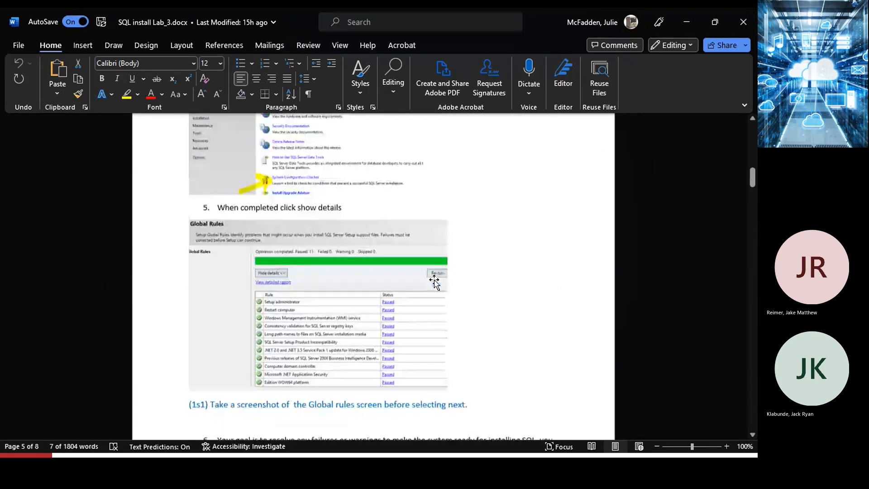
{"action": "scroll", "coordinate": [434, 283], "scroll_direction": "up", "scroll_amount": 12}
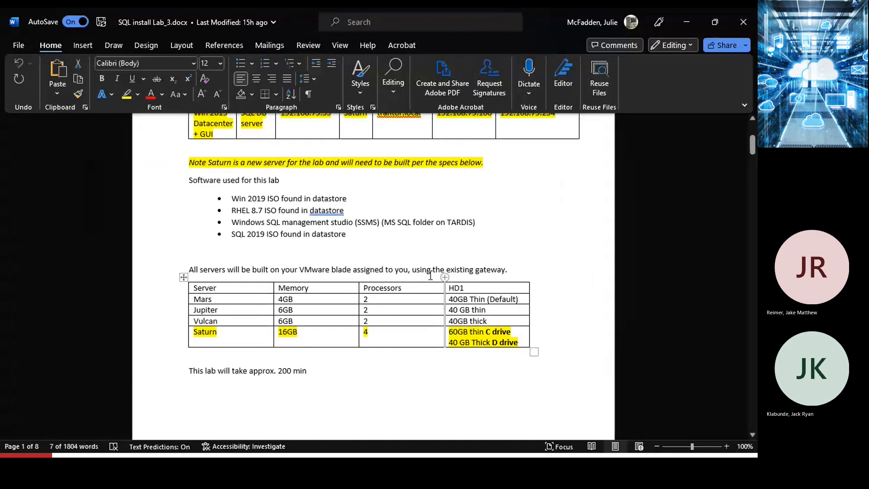
{"action": "scroll", "coordinate": [430, 275], "scroll_direction": "up", "scroll_amount": 6}
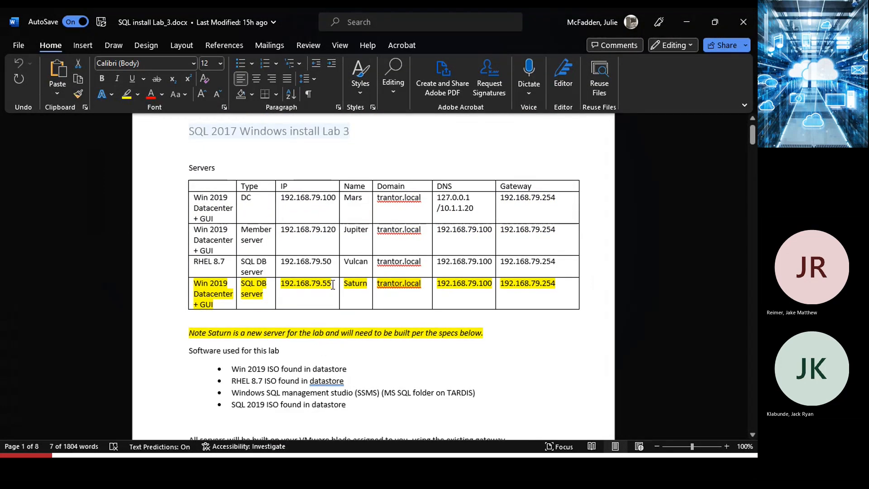
{"action": "left_click_drag", "start_coordinate": [331, 284], "coordinate": [323, 284]}
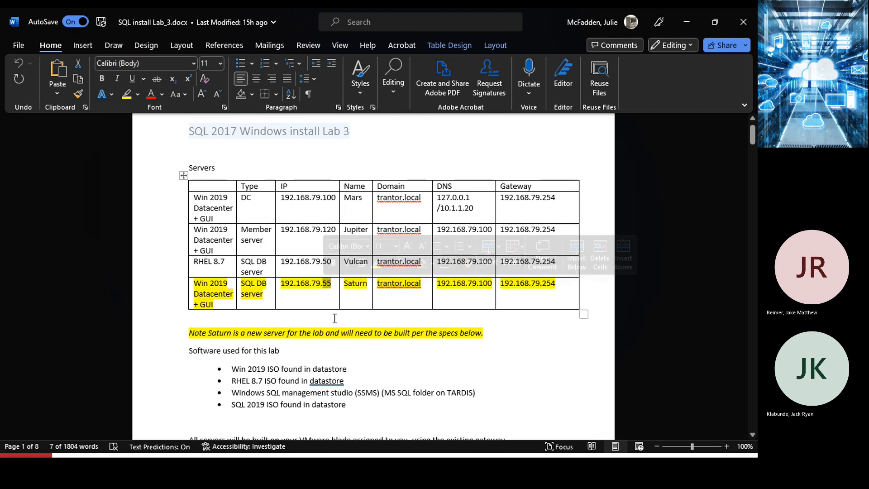
{"action": "left_click", "coordinate": [684, 21]}
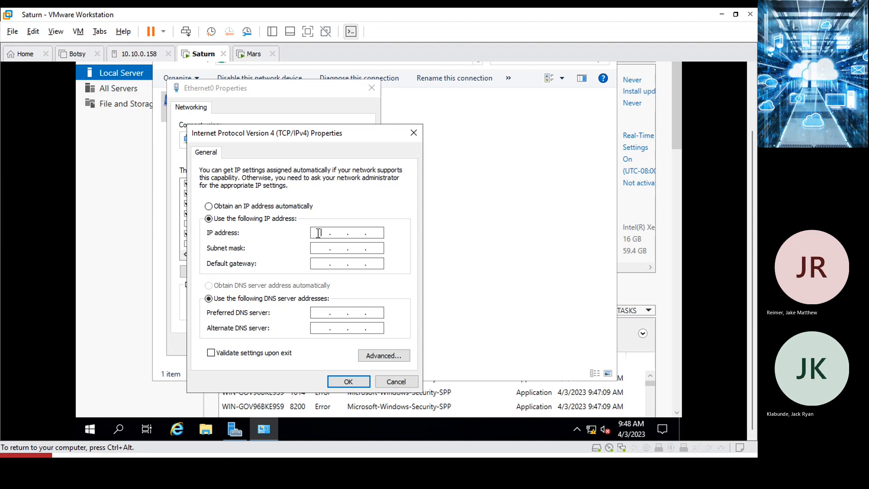
Enter IP address 192.168.79.55, fixing a mistyped octet, and auto-fill subnet mask 255.255.255.0.
{"action": "type", "text": "192168793"}
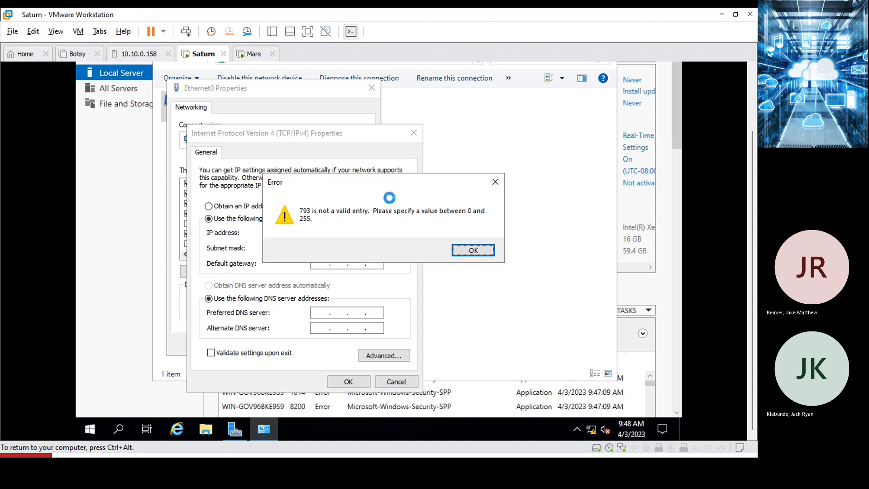
{"action": "left_click", "coordinate": [473, 251]}
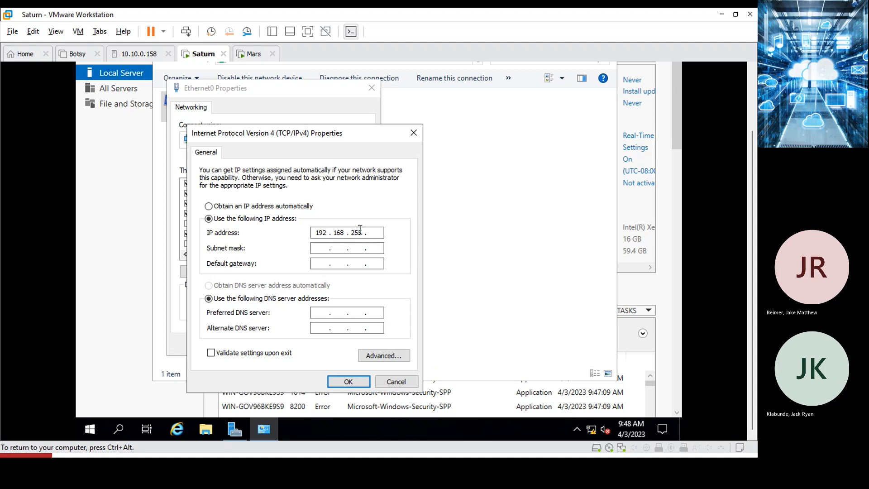
{"action": "key", "text": "BackSpace"}
{"action": "key", "text": "BackSpace"}
{"action": "key", "text": "BackSpace"}
{"action": "type", "text": "79 . 55"}
{"action": "left_click", "coordinate": [330, 248]}
{"action": "left_click", "coordinate": [322, 263]}
Set gateway 192.168.79.254 and preferred DNS 192.168.79.100, then save the adapter settings.
{"action": "type", "text": "192 . 168 . "}
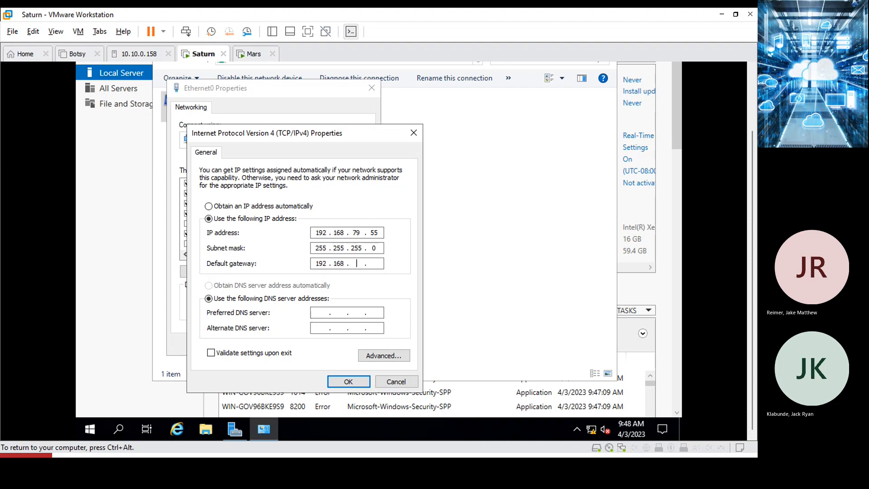
{"action": "type", "text": "79 . 254"}
{"action": "type", "text": "192 . "}
{"action": "type", "text": "168 . "}
{"action": "type", "text": "79 . 100"}
{"action": "left_click", "coordinate": [347, 382]}
{"action": "left_click", "coordinate": [313, 345]}
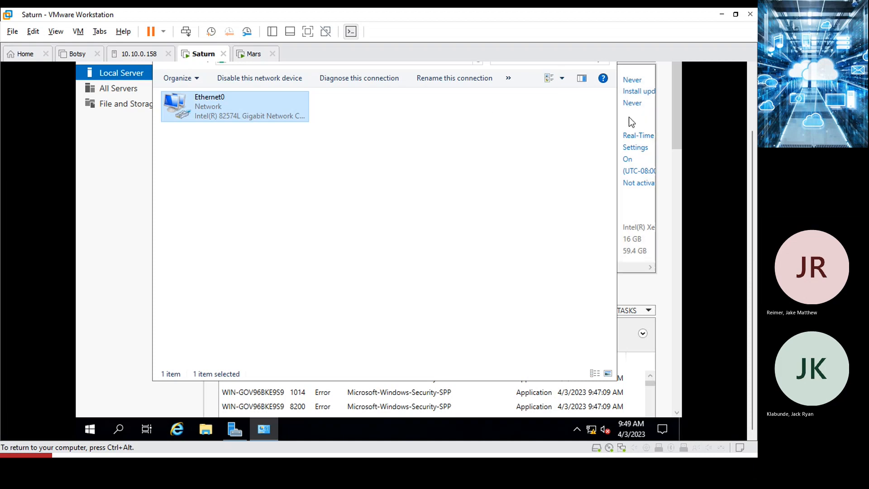
{"action": "left_click_drag", "start_coordinate": [750, 159], "coordinate": [733, 90]}
Close Network Connections, refresh Local Server to show 192.168.79.55, and open System Properties via WORKGROUP.
{"action": "left_click", "coordinate": [604, 115]}
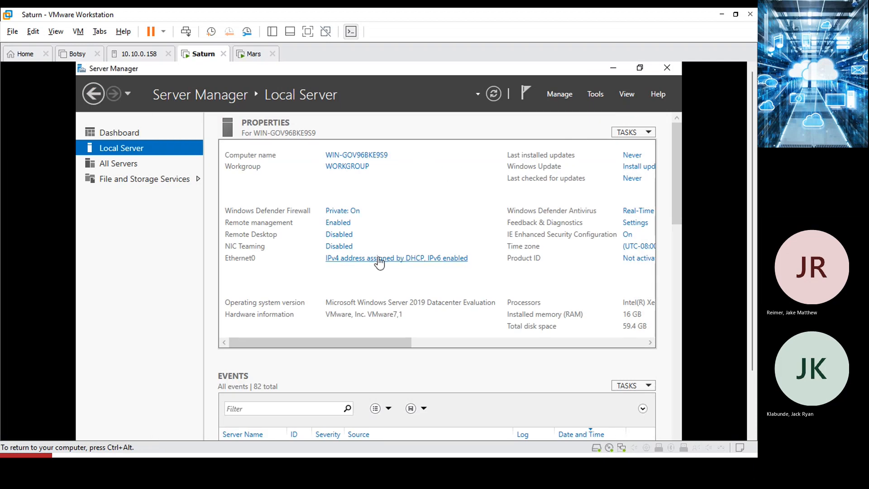
{"action": "left_click", "coordinate": [494, 94]}
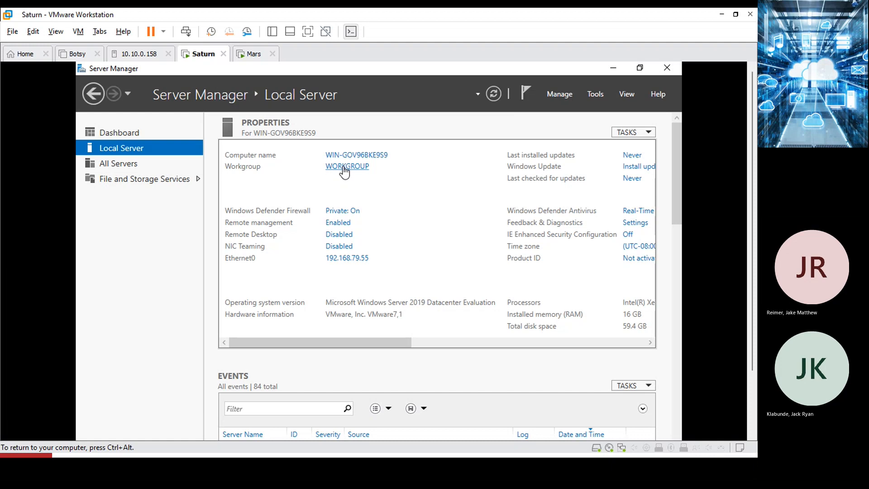
{"action": "left_click", "coordinate": [343, 168]}
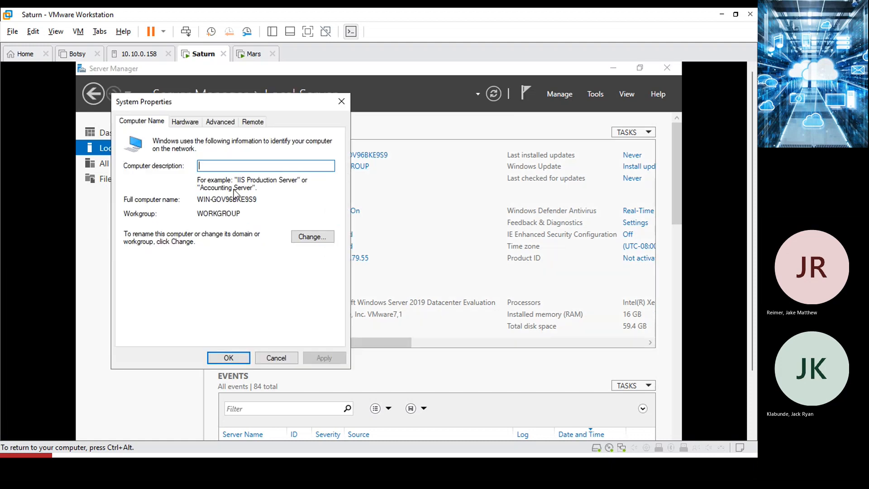
Change the computer name to Saturn and its membership to the domain trantor.local.
{"action": "left_click", "coordinate": [303, 240]}
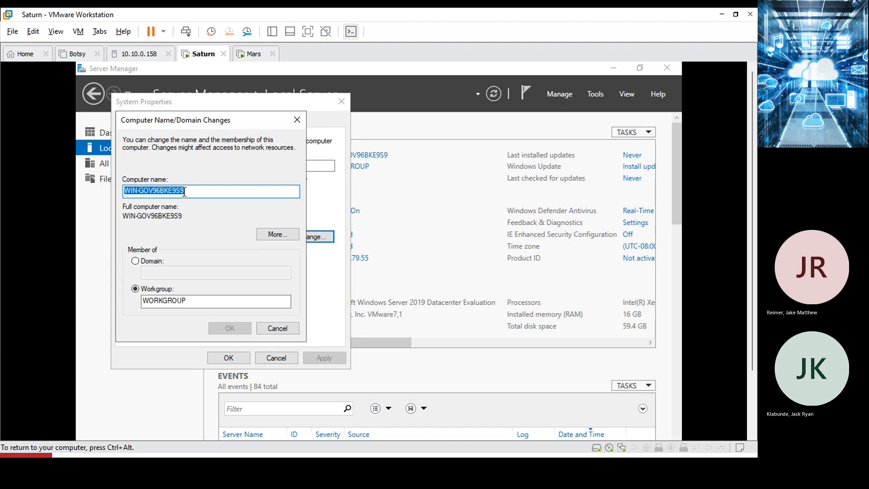
{"action": "left_click", "coordinate": [188, 192]}
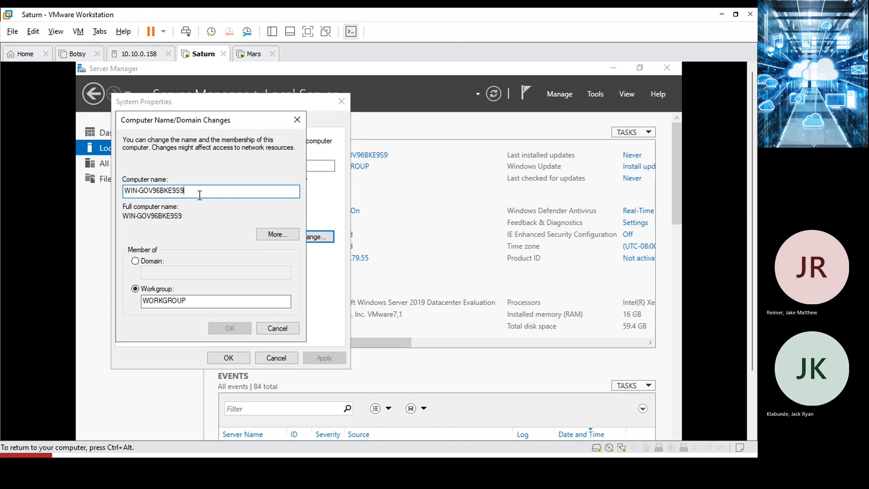
{"action": "double_click", "coordinate": [198, 194]}
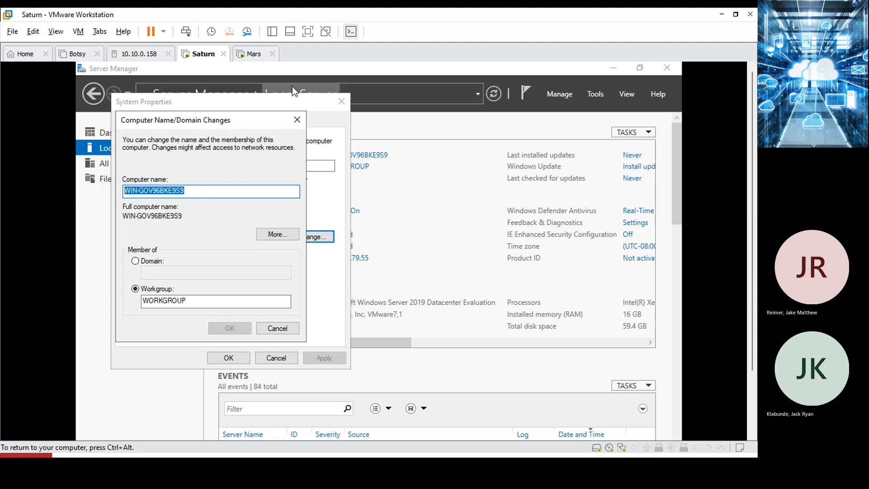
{"action": "type", "text": "Remu"}
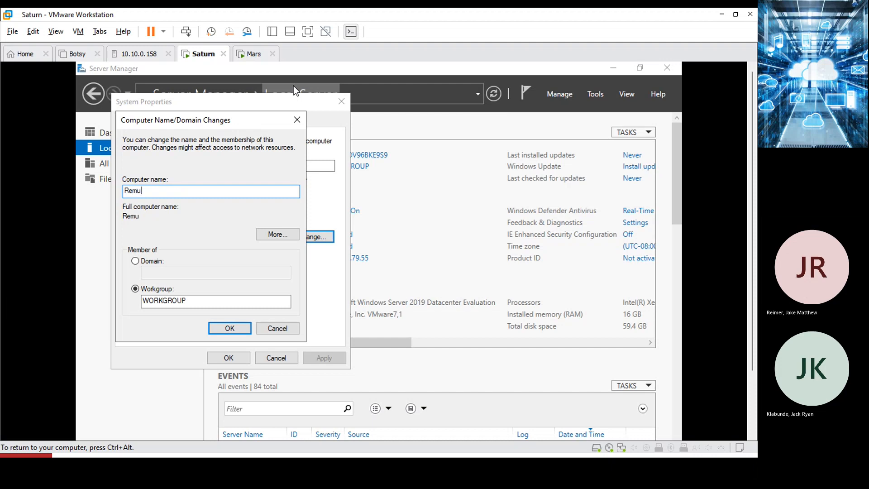
{"action": "key", "text": "BackSpace"}
{"action": "key", "text": "BackSpace"}
{"action": "key", "text": "BackSpace"}
{"action": "key", "text": "BackSpace"}
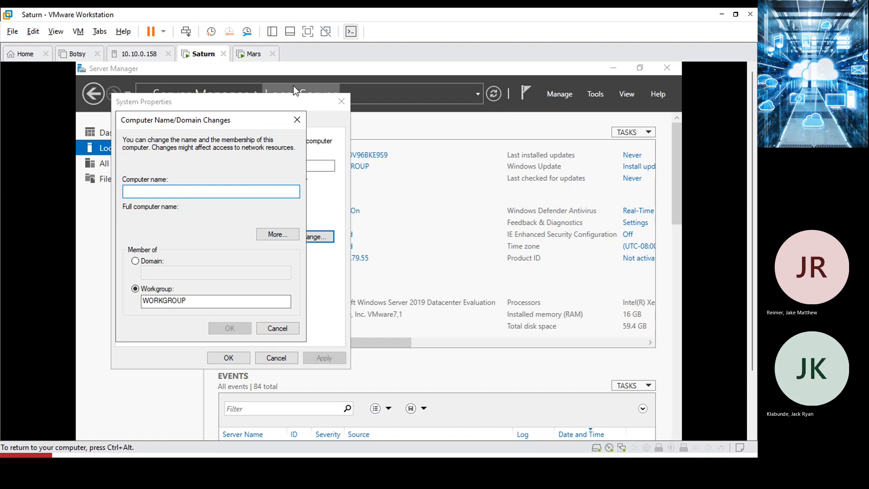
{"action": "type", "text": "S"}
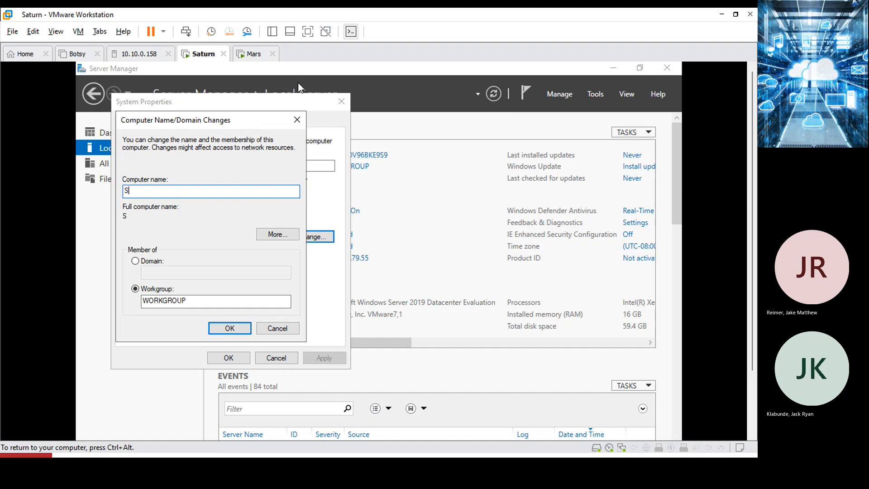
{"action": "type", "text": "aturn"}
{"action": "left_click", "coordinate": [135, 261]}
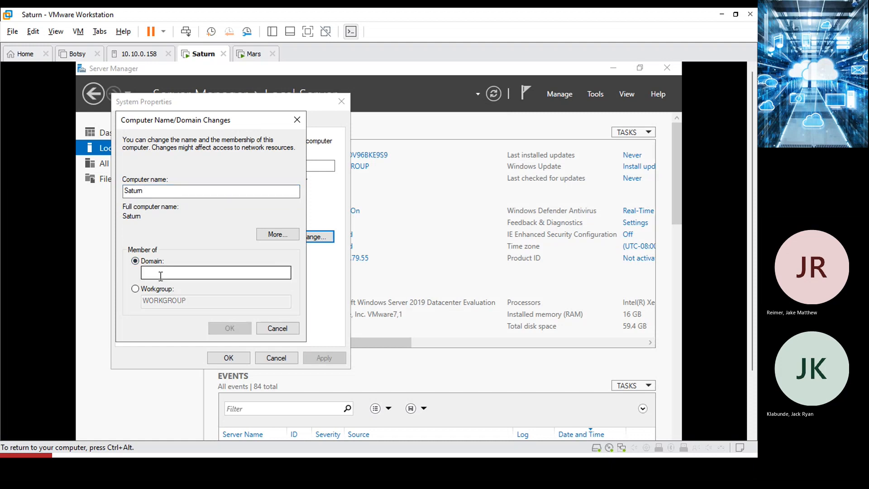
{"action": "type", "text": "tr"}
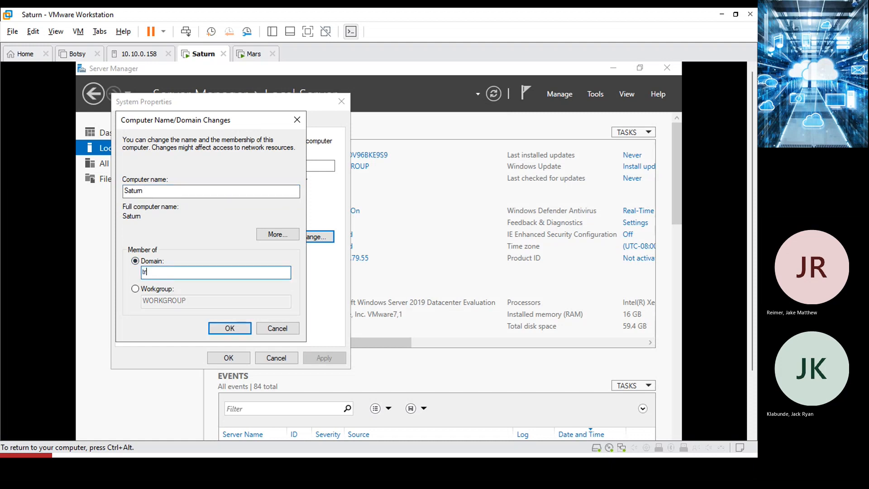
{"action": "type", "text": "antor.local"}
{"action": "left_click", "coordinate": [232, 326]}
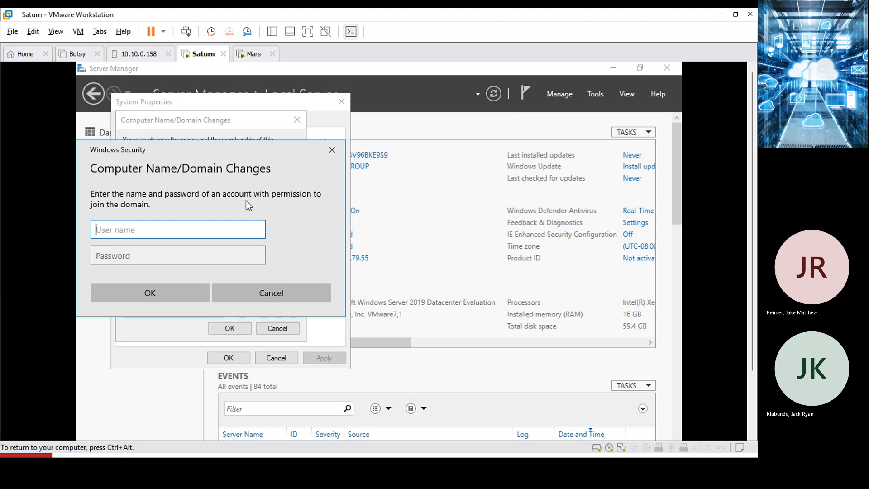
Authorize the domain join with the administrator account name and its password.
{"action": "type", "text": "administrator"}
{"action": "key", "text": "Tab"}
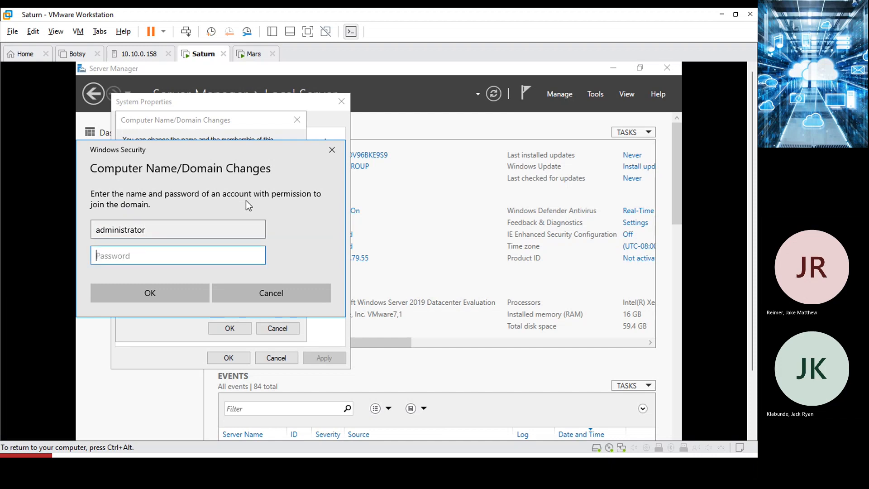
{"action": "type", "text": "••••••••••"}
{"action": "left_click", "coordinate": [161, 299]}
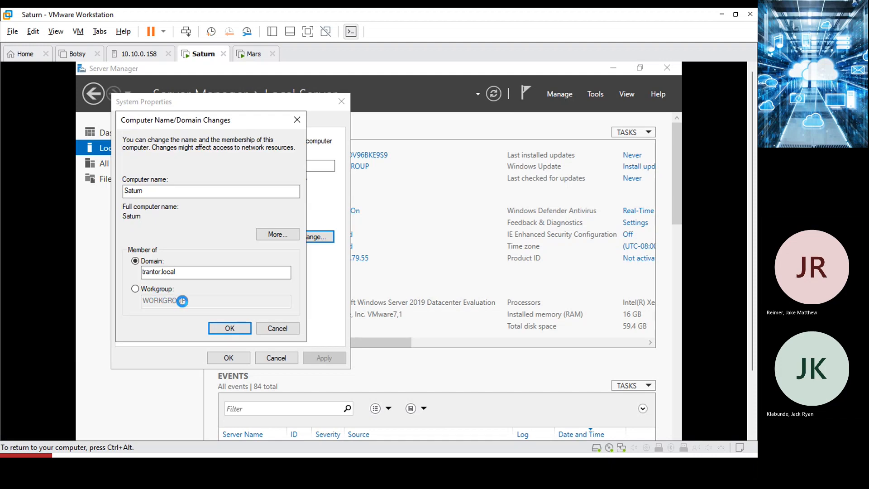
Dismiss the welcome, DNS error and restart notices, close System Properties, and choose Restart Later.
{"action": "left_click", "coordinate": [427, 326]}
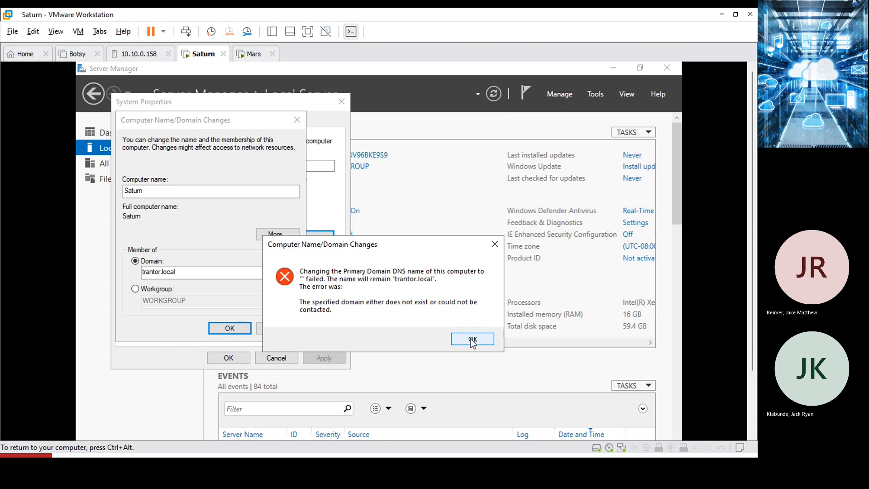
{"action": "left_click", "coordinate": [472, 340]}
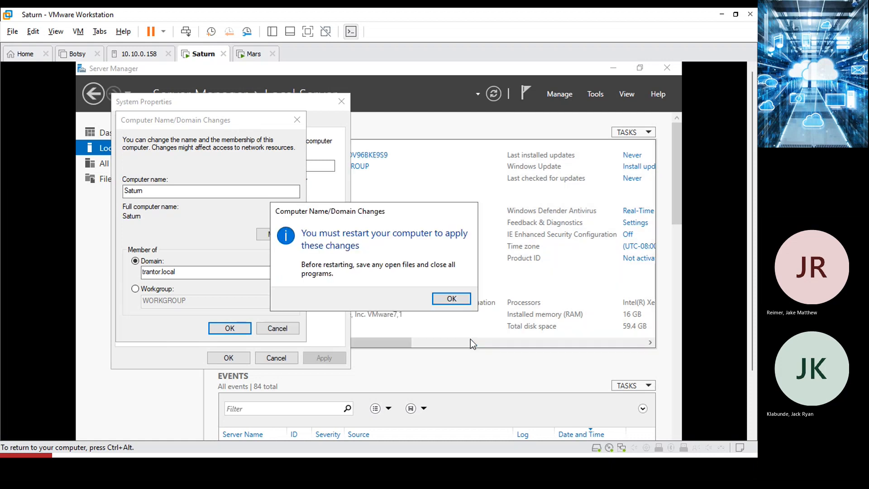
{"action": "left_click", "coordinate": [447, 300]}
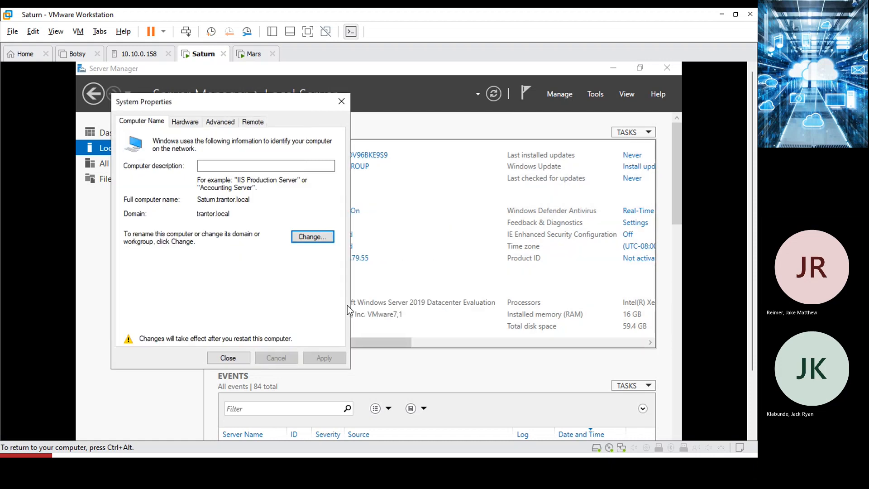
{"action": "left_click", "coordinate": [228, 357]}
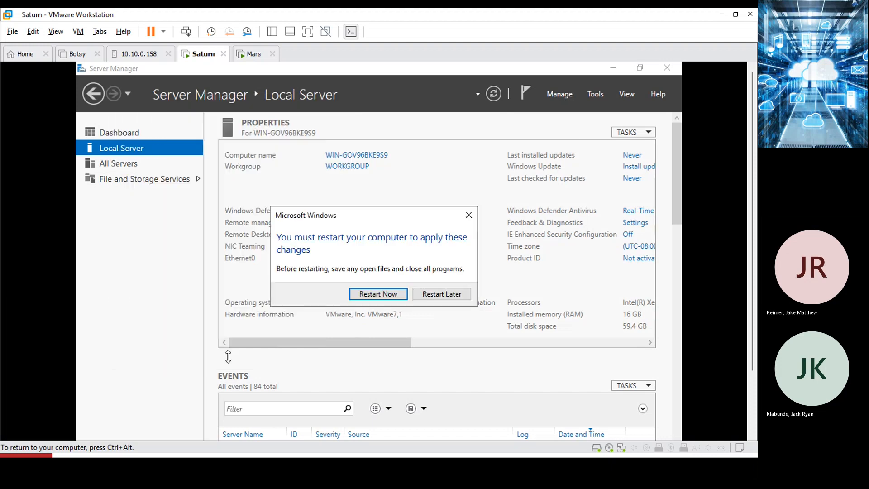
{"action": "left_click", "coordinate": [441, 294]}
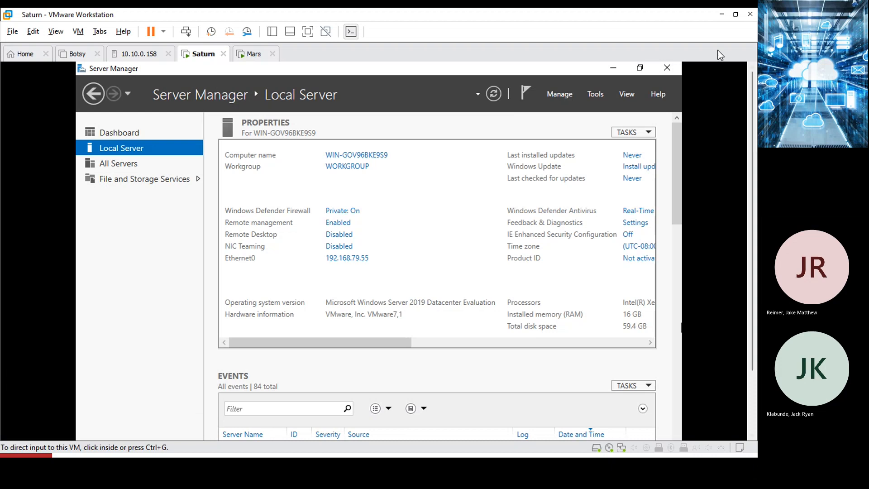
{"action": "scroll", "coordinate": [752, 154], "scroll_direction": "down", "scroll_amount": 3}
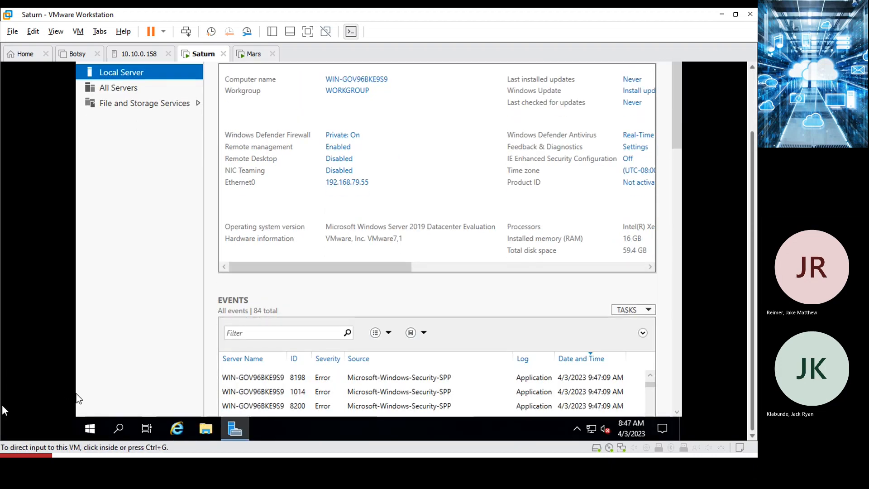
In File Explorer, browse DVD Drive (D:) VMware Tools and launch setup64.
{"action": "left_click", "coordinate": [206, 429]}
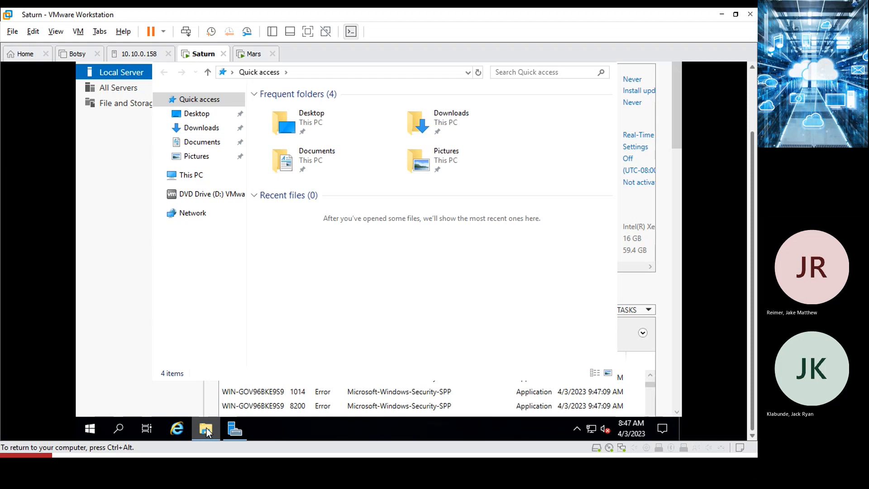
{"action": "left_click", "coordinate": [208, 198]}
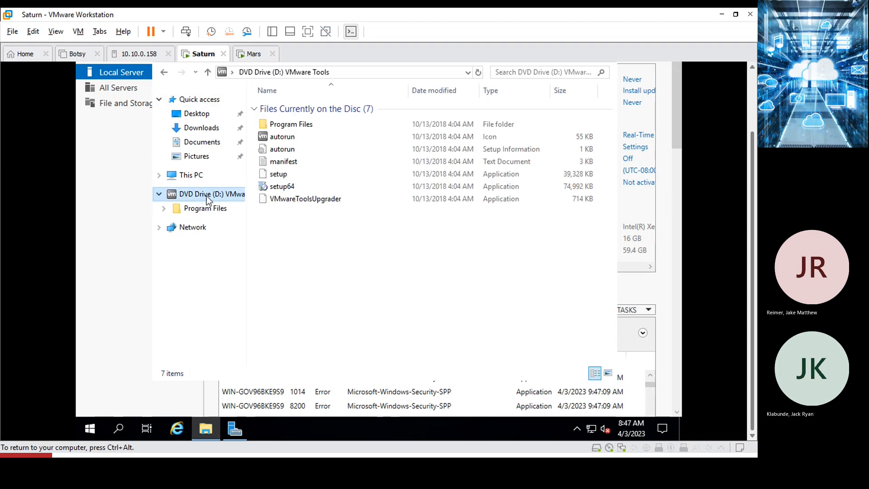
{"action": "double_click", "coordinate": [285, 187]}
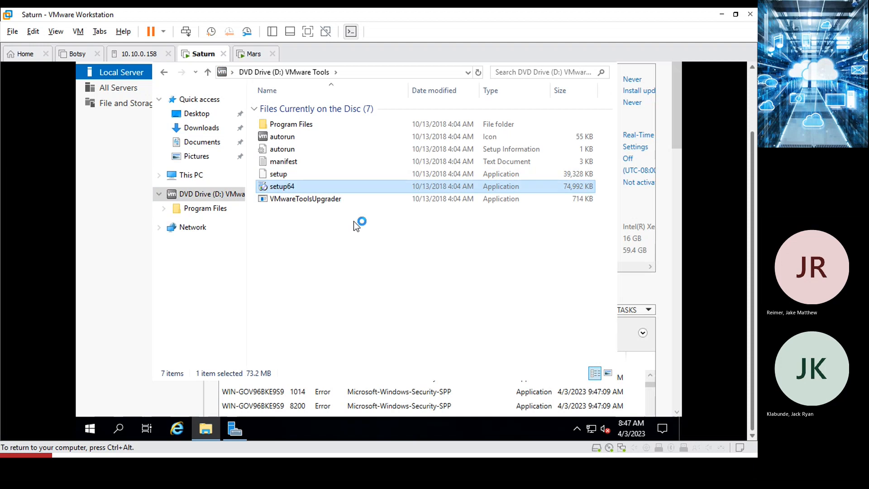
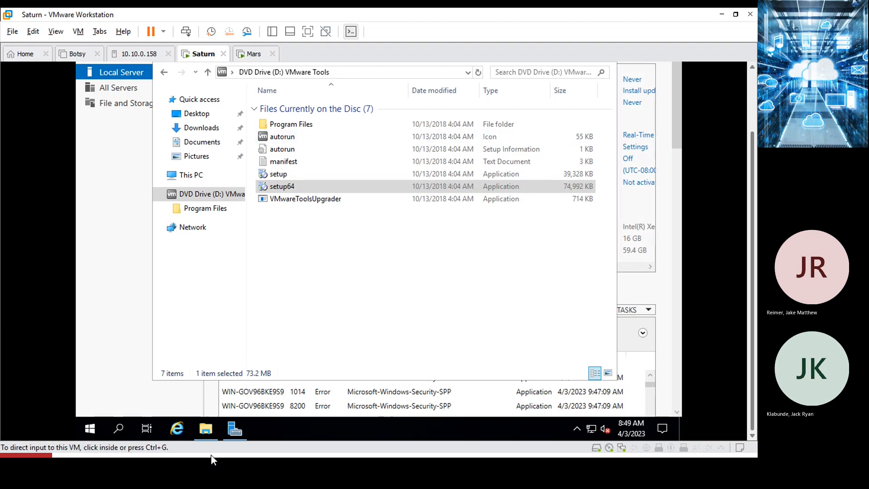
Close the VMware Tools disc window and Server Manager in the Saturn guest.
{"action": "left_click", "coordinate": [753, 113]}
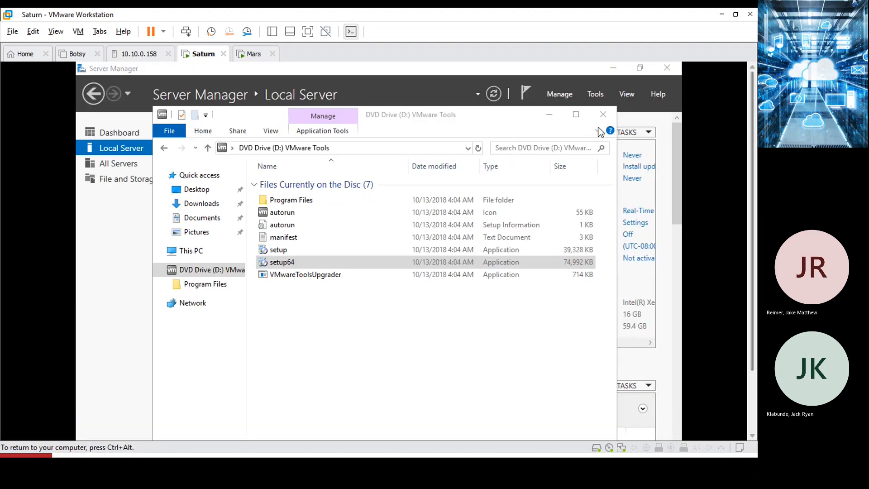
{"action": "left_click", "coordinate": [603, 115]}
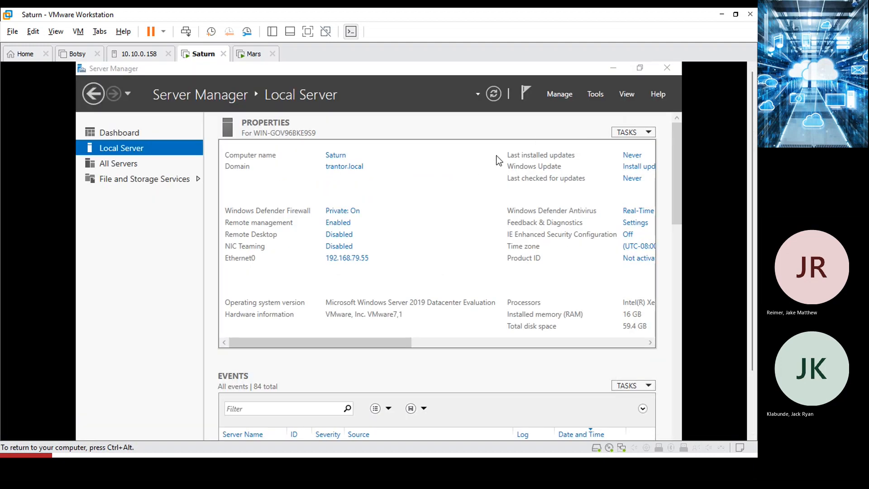
{"action": "left_click", "coordinate": [752, 410]}
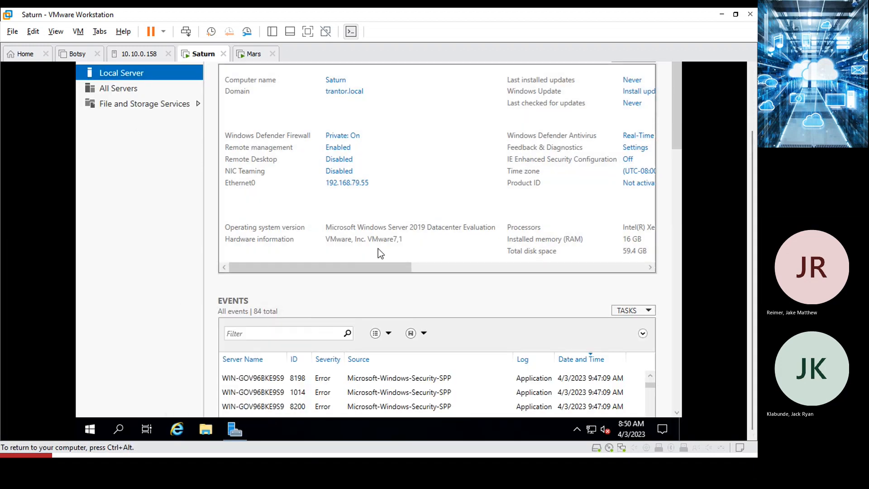
{"action": "left_click", "coordinate": [750, 87]}
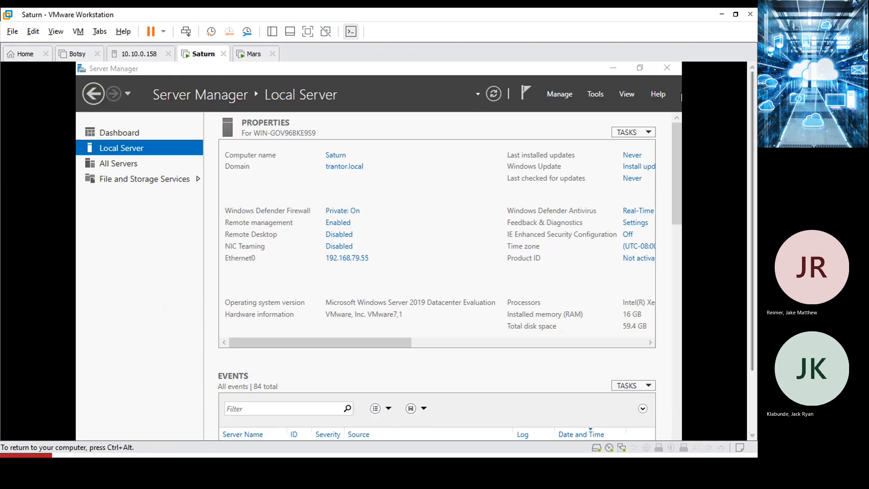
{"action": "left_click", "coordinate": [665, 68]}
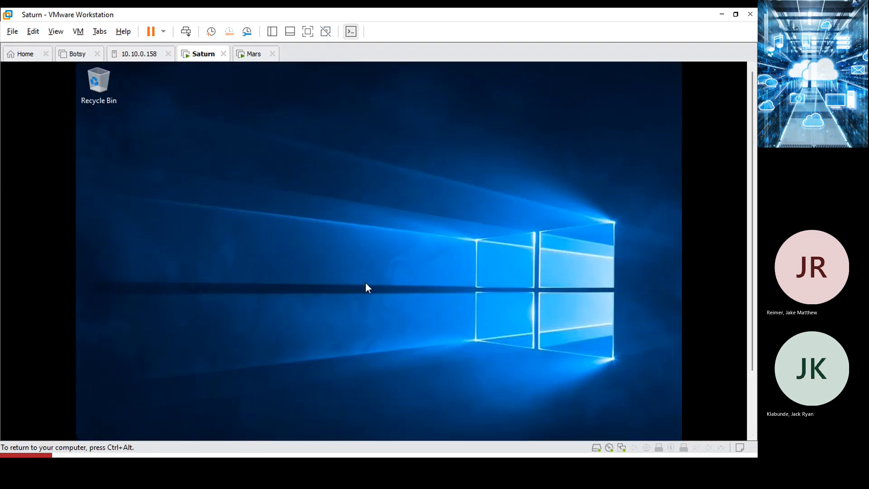
{"action": "key", "text": "ctrl+alt"}
{"action": "left_click", "coordinate": [752, 420]}
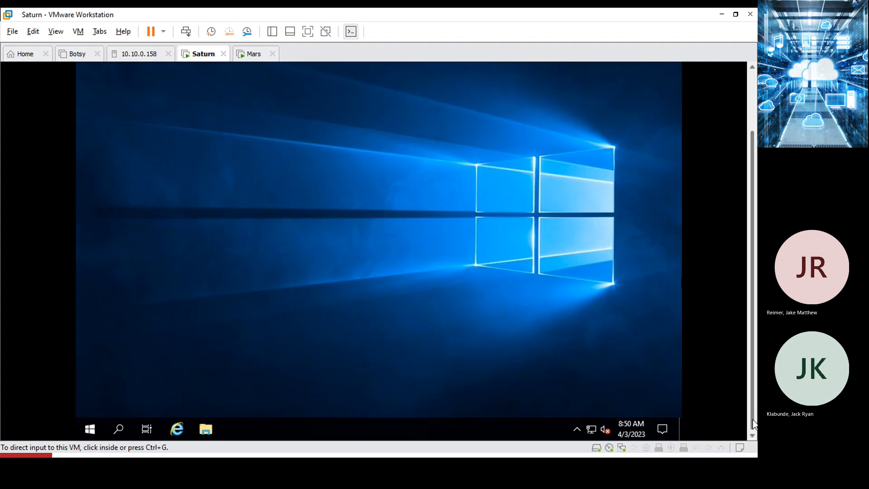
{"action": "left_click", "coordinate": [425, 419]}
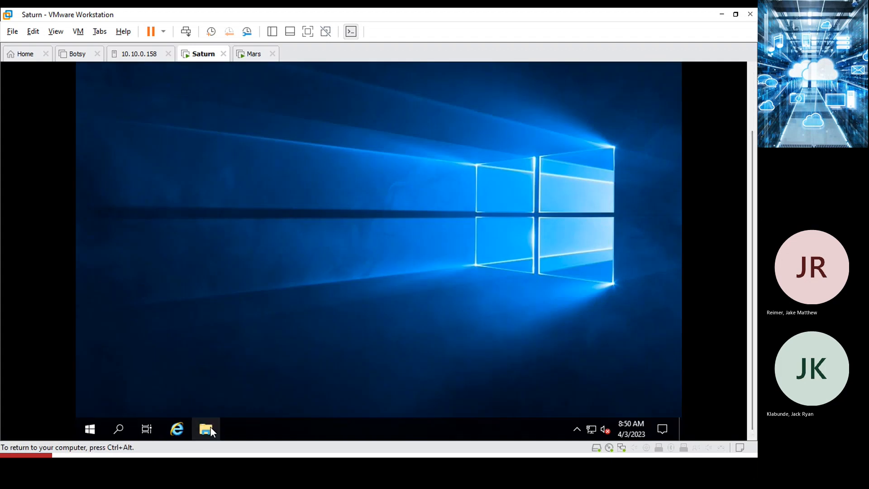
Reopen the VMware Tools disc, try setup64, dismiss the already-running error and close the window.
{"action": "left_click", "coordinate": [206, 430]}
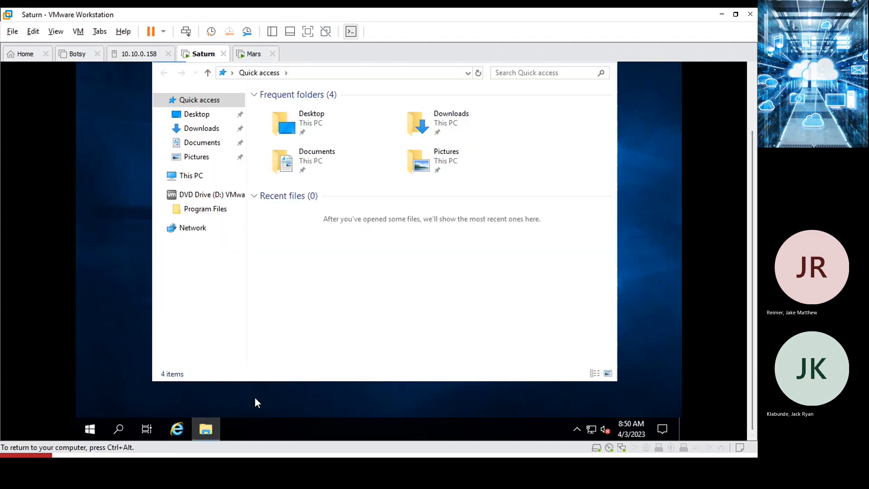
{"action": "left_click", "coordinate": [192, 194]}
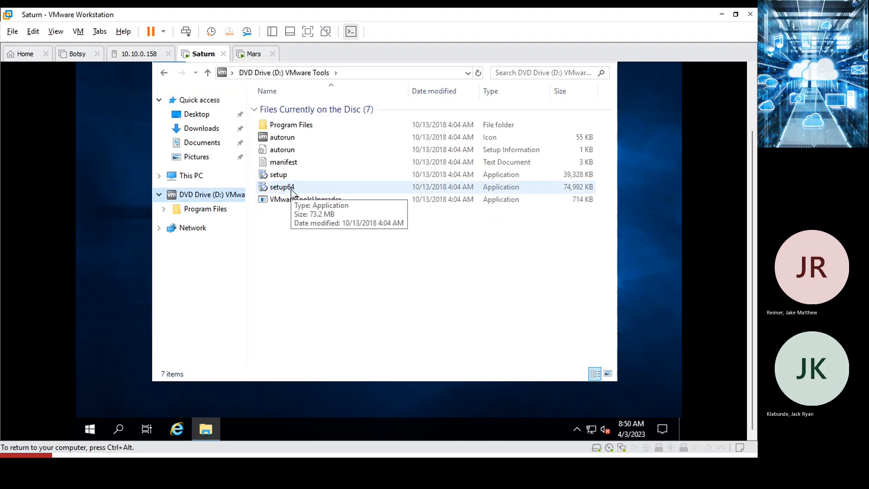
{"action": "double_click", "coordinate": [291, 190]}
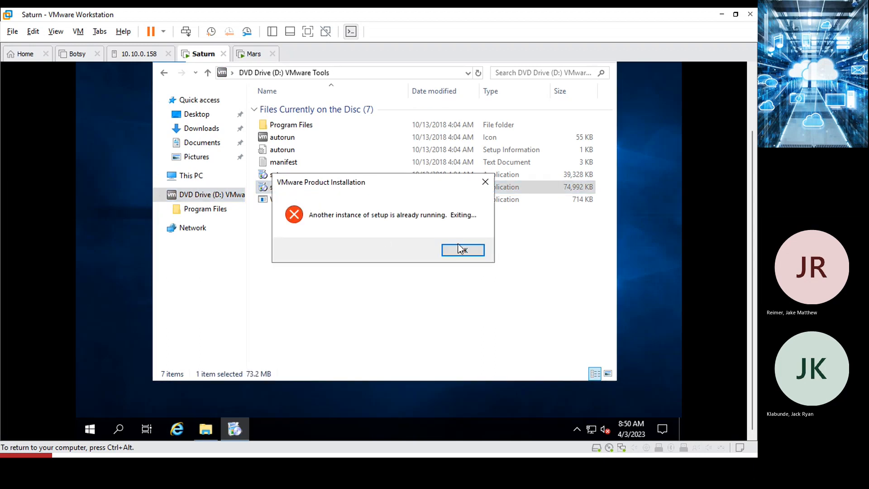
{"action": "left_click", "coordinate": [462, 250]}
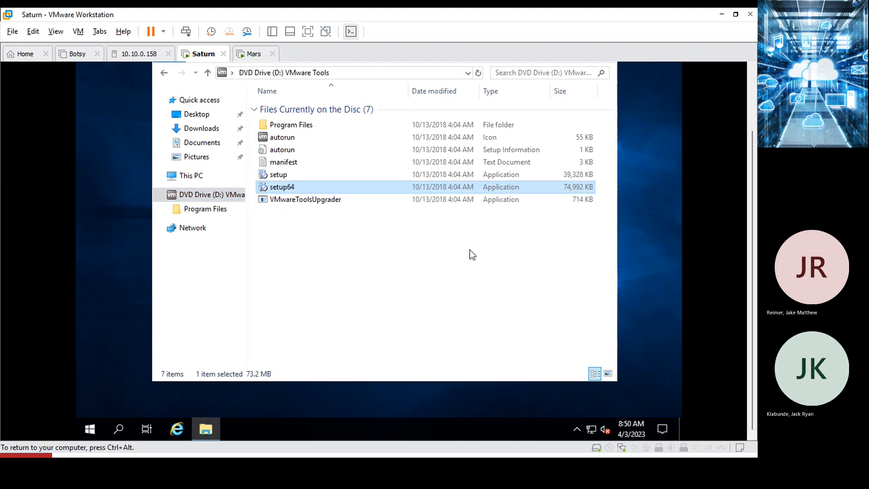
{"action": "left_click", "coordinate": [750, 78]}
{"action": "left_click", "coordinate": [611, 113]}
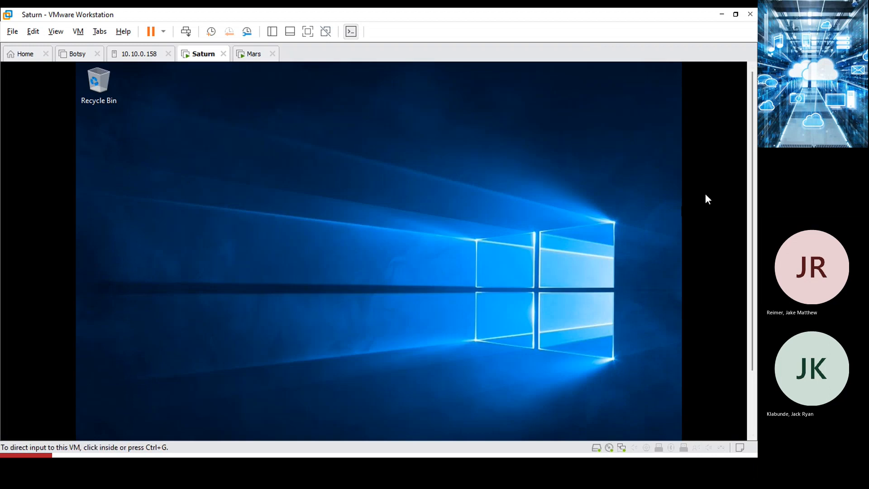
Dismiss the DVD drive notification and show then hide the hidden notification-area icons.
{"action": "left_click", "coordinate": [750, 405]}
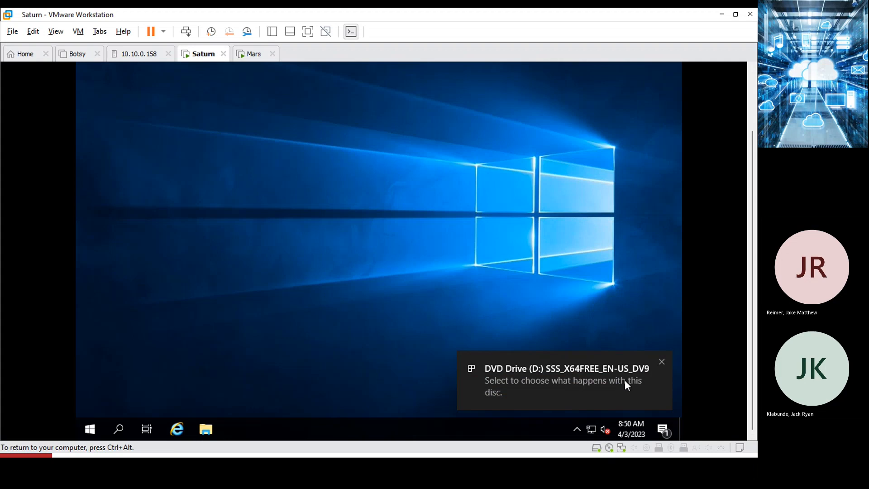
{"action": "left_click", "coordinate": [661, 362]}
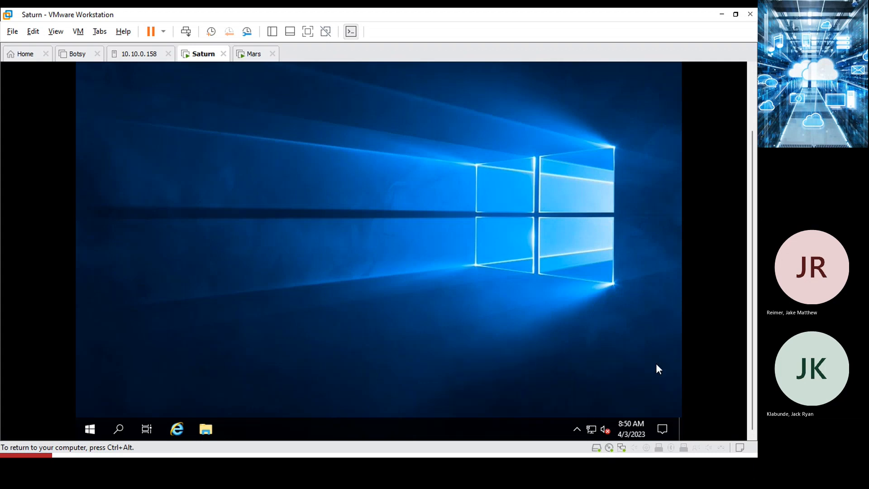
{"action": "left_click", "coordinate": [577, 429]}
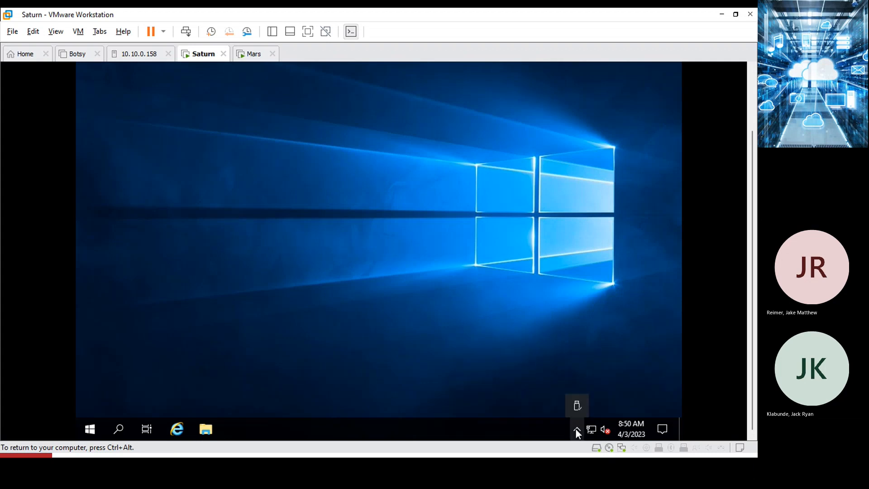
{"action": "left_click", "coordinate": [503, 377]}
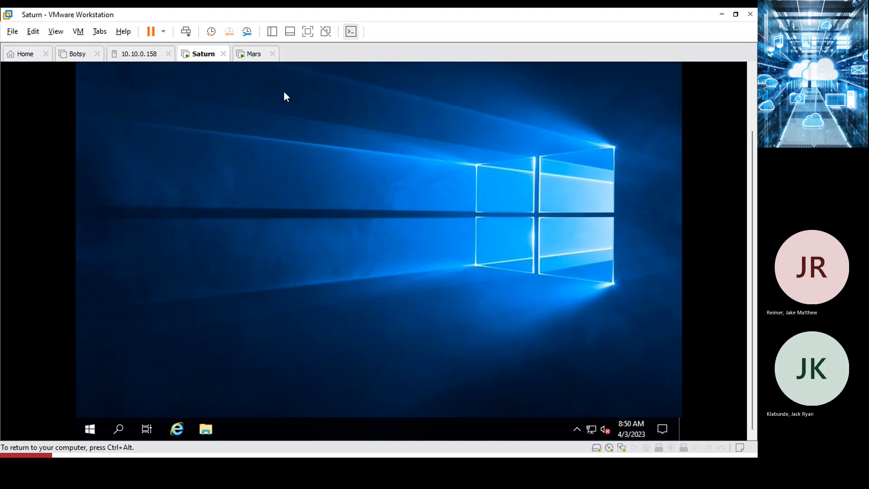
Add a new 40 GB hard disk to Saturn with all space allocated now, and save the settings.
{"action": "right_click", "coordinate": [198, 56]}
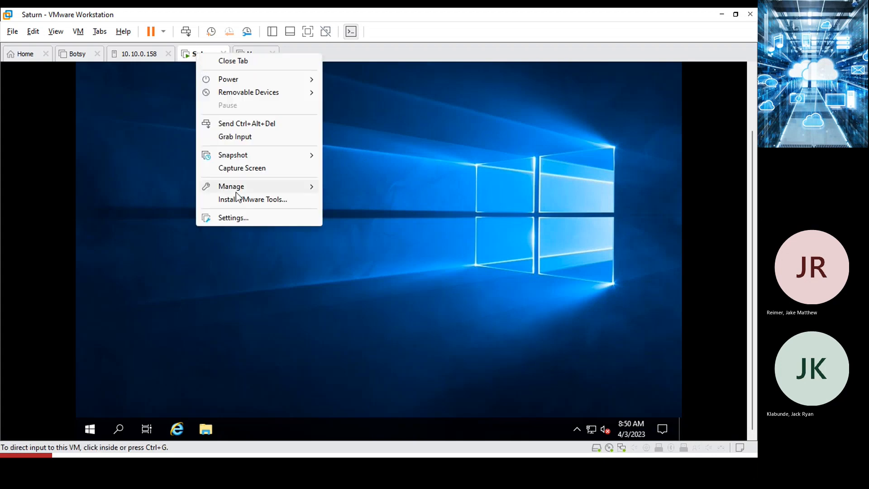
{"action": "left_click", "coordinate": [236, 217]}
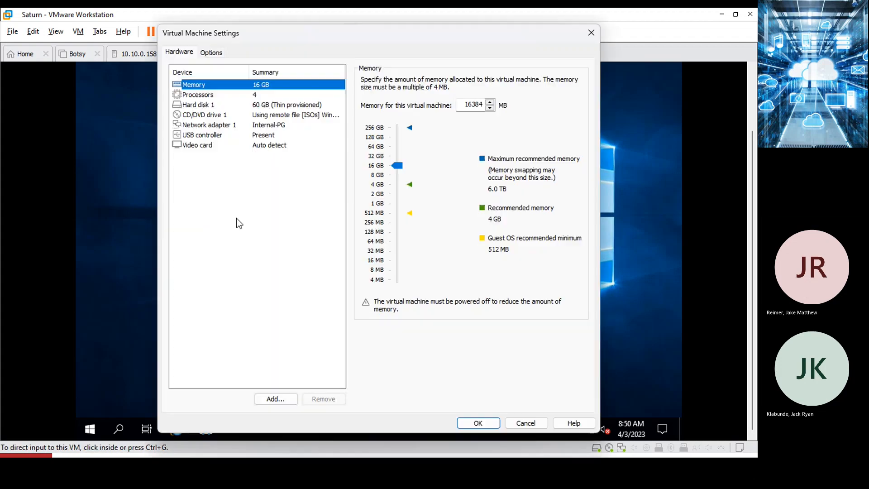
{"action": "left_click", "coordinate": [276, 399]}
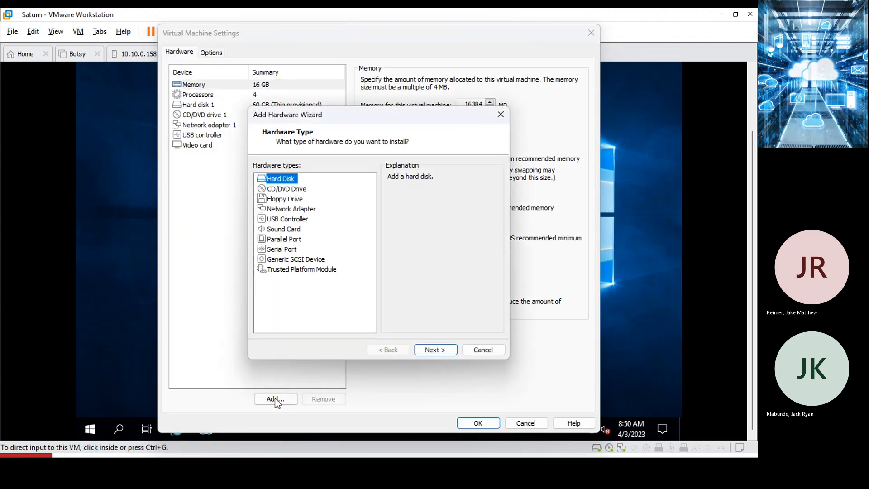
{"action": "left_click", "coordinate": [439, 351]}
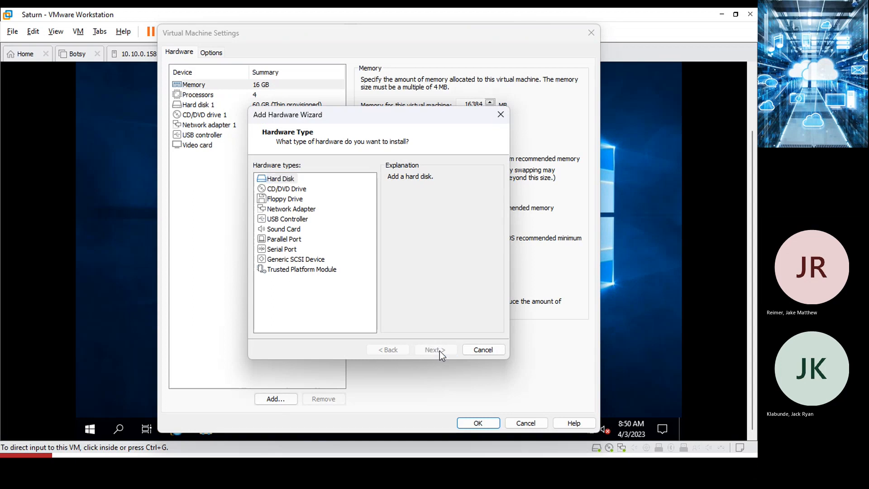
{"action": "left_click", "coordinate": [439, 351]}
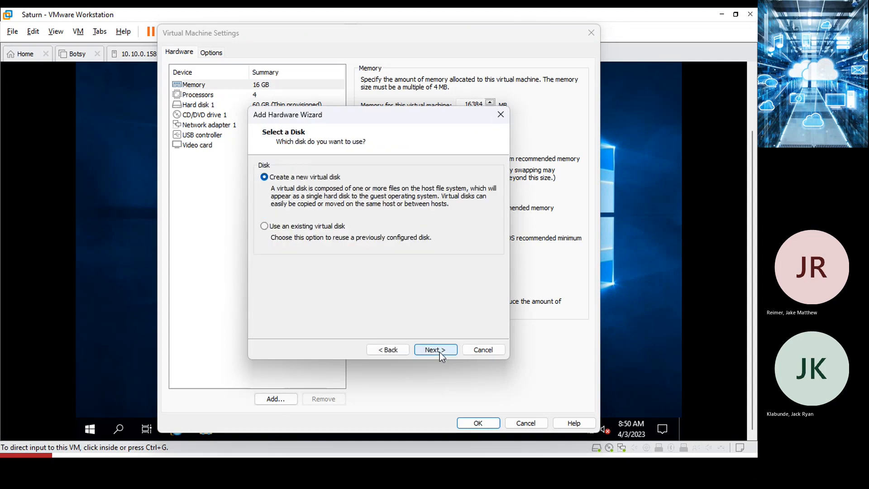
{"action": "left_click", "coordinate": [439, 352]}
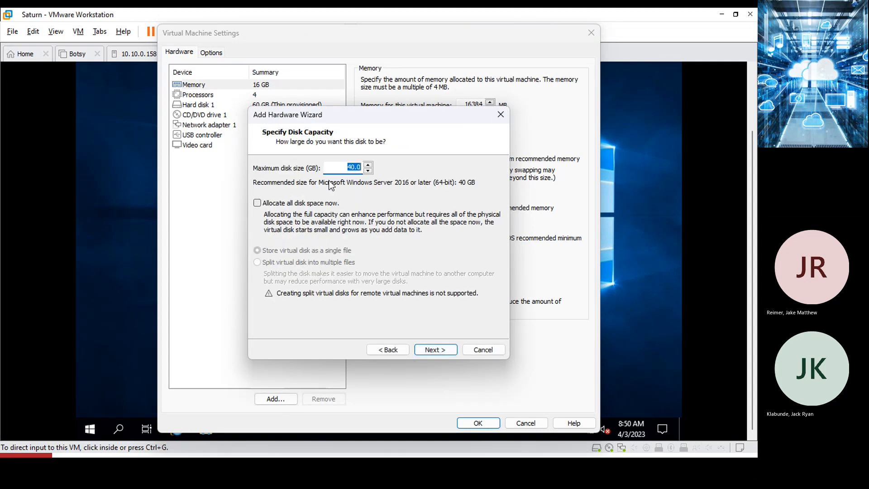
{"action": "left_click", "coordinate": [256, 204]}
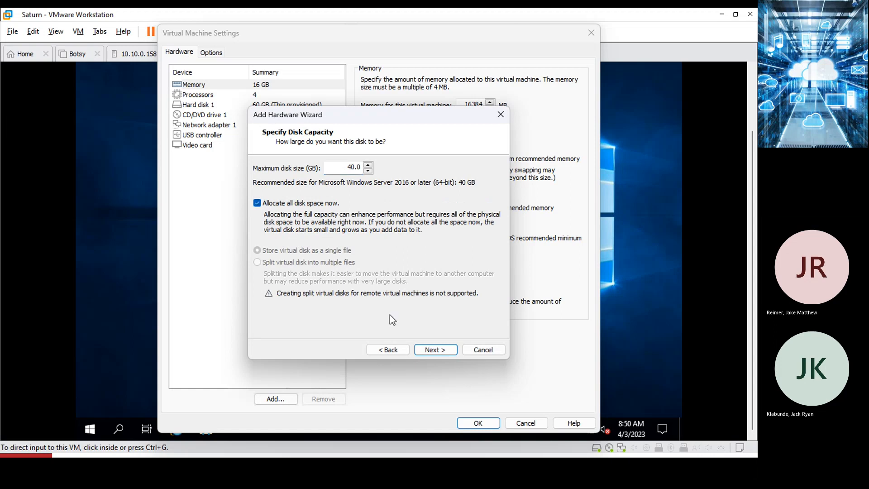
{"action": "left_click", "coordinate": [433, 351]}
{"action": "left_click", "coordinate": [433, 351]}
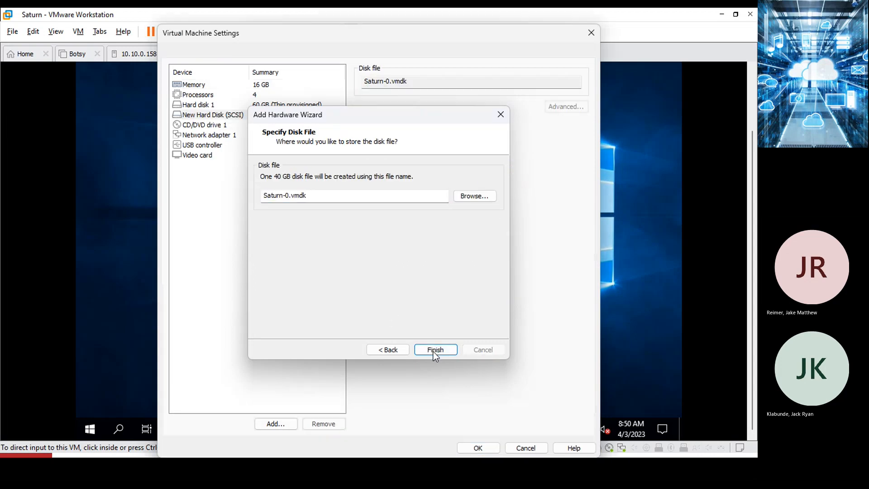
{"action": "left_click", "coordinate": [479, 448]}
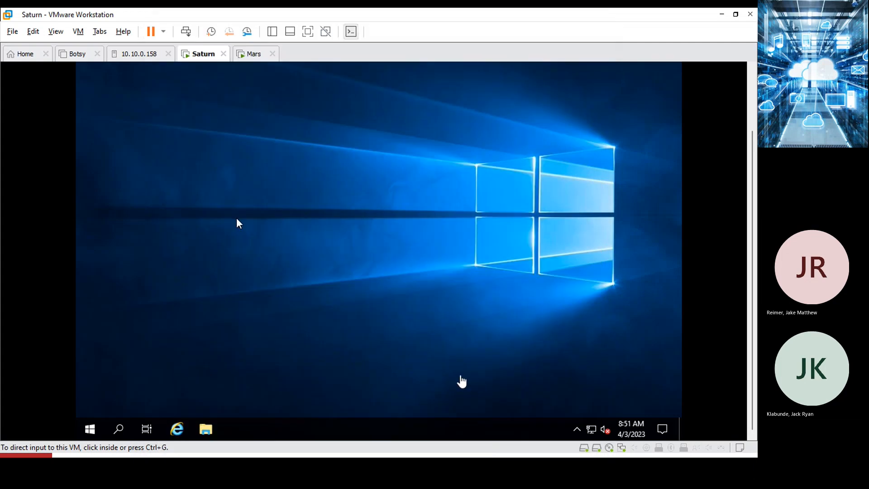
Open File Explorer in the guest, expand This PC and widen the folder tree pane.
{"action": "left_click", "coordinate": [574, 430]}
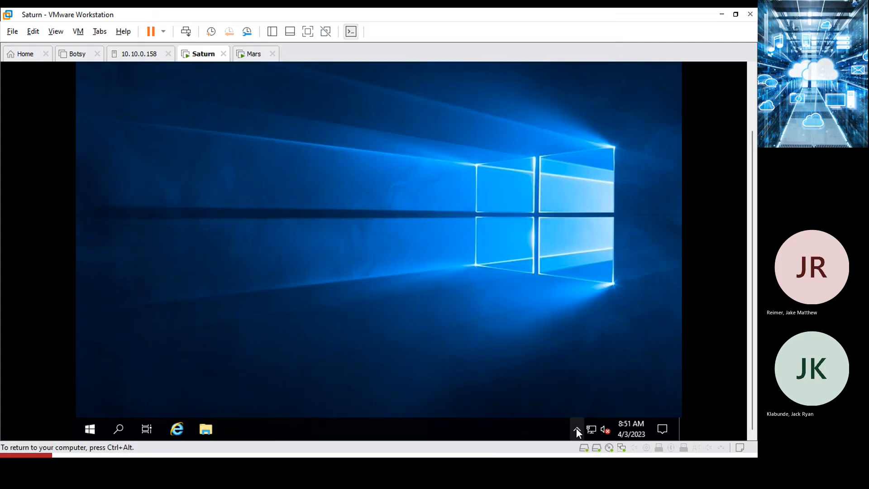
{"action": "left_click", "coordinate": [577, 429]}
{"action": "left_click", "coordinate": [466, 304]}
{"action": "left_click", "coordinate": [208, 431]}
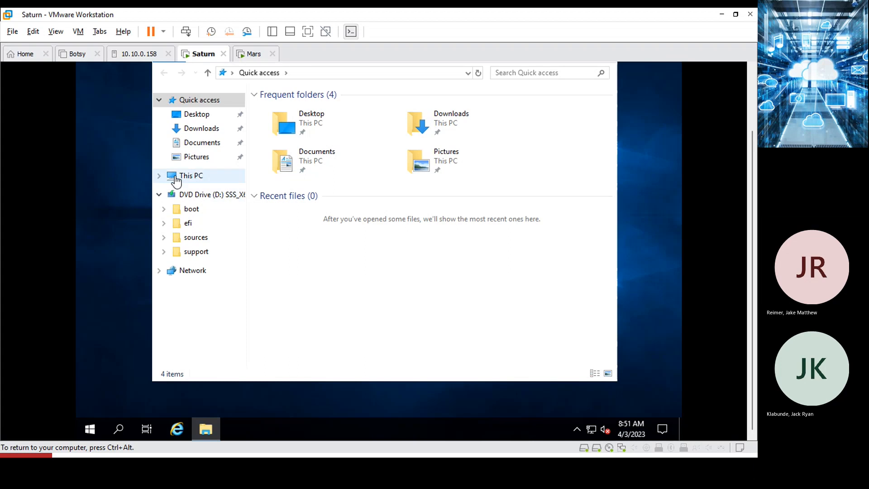
{"action": "left_click", "coordinate": [160, 176]}
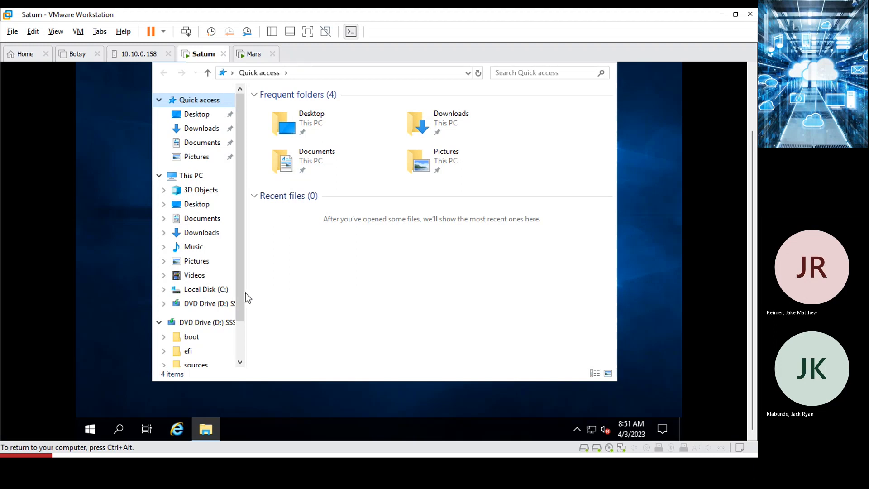
{"action": "left_click_drag", "start_coordinate": [247, 292], "coordinate": [397, 285]}
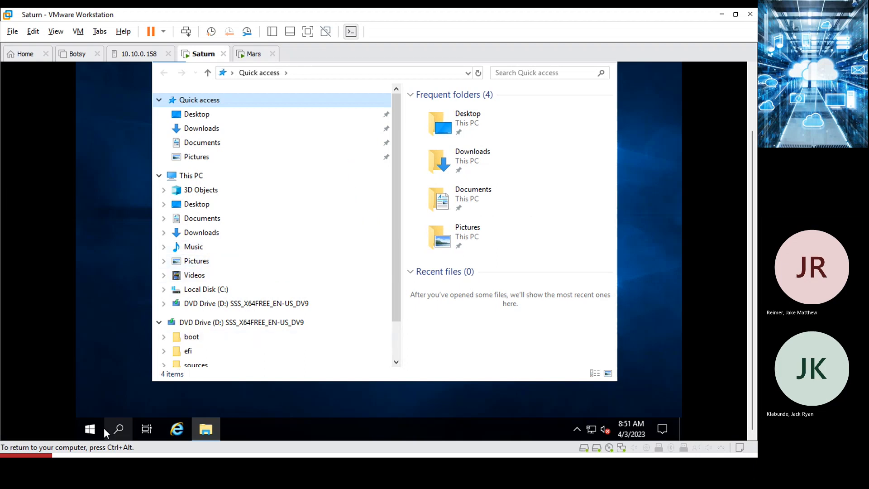
Open Disk Management from the Win+X menu, start the default VMware Tools install, and return to Disk Management.
{"action": "right_click", "coordinate": [88, 434]}
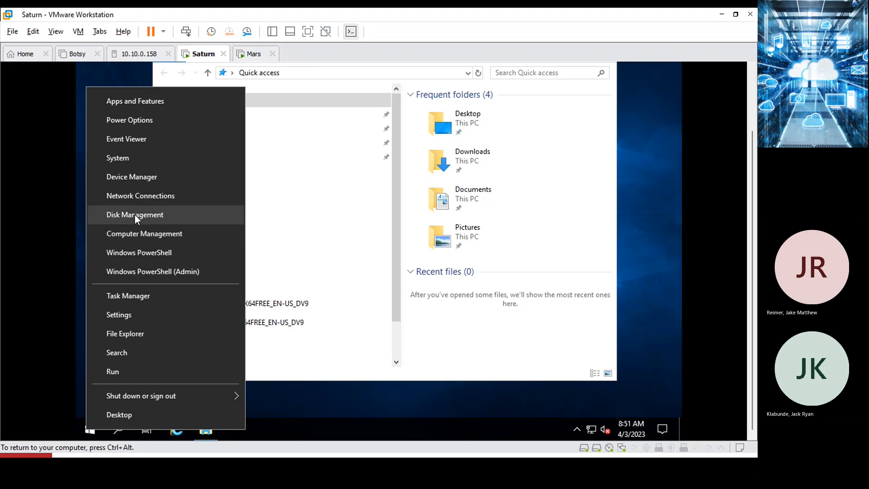
{"action": "left_click", "coordinate": [134, 214]}
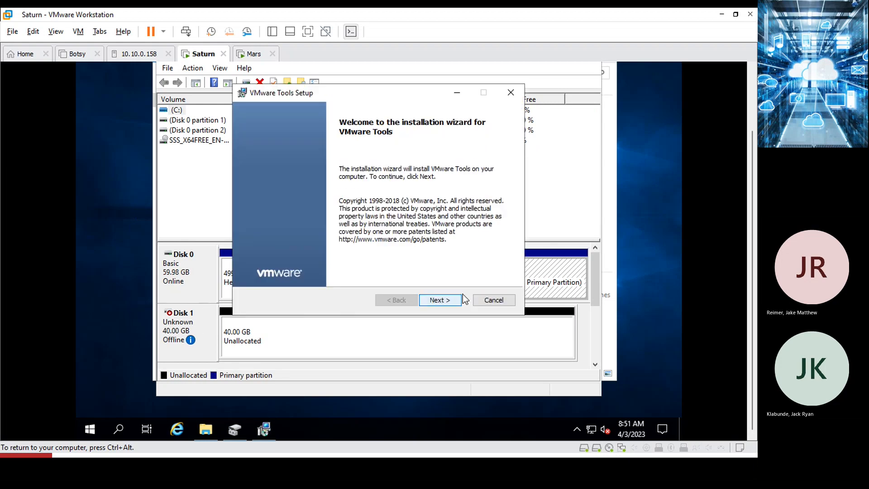
{"action": "left_click", "coordinate": [437, 301]}
{"action": "left_click", "coordinate": [437, 300]}
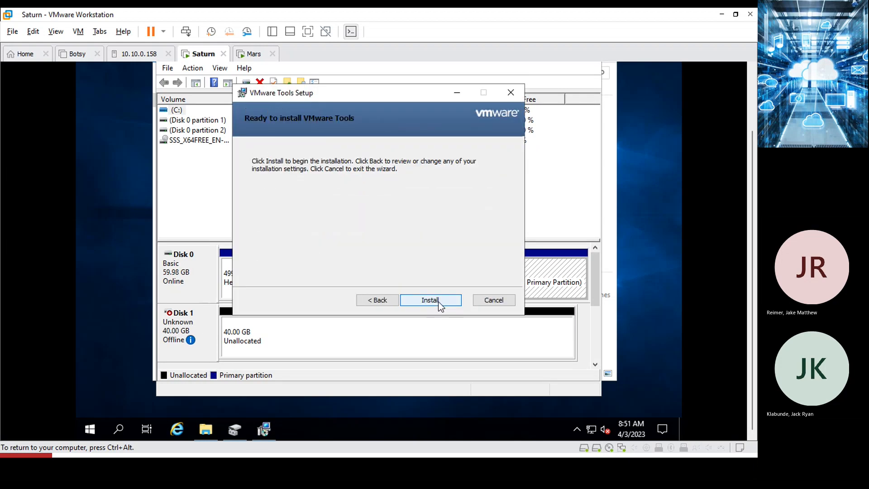
{"action": "left_click", "coordinate": [437, 301]}
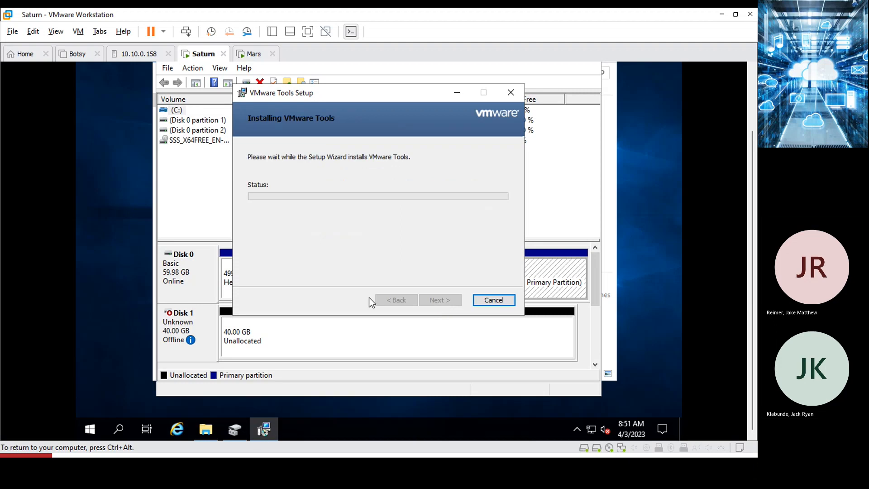
{"action": "left_click", "coordinate": [398, 365]}
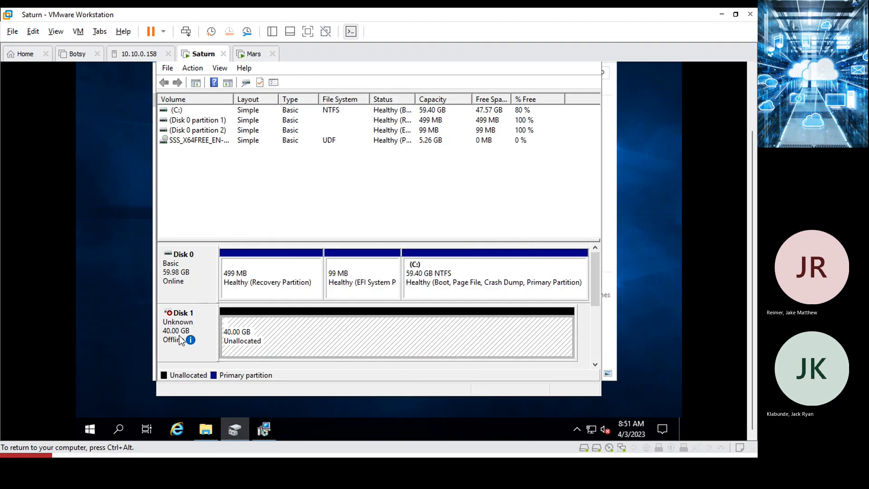
{"action": "mouse_move", "coordinate": [181, 340]}
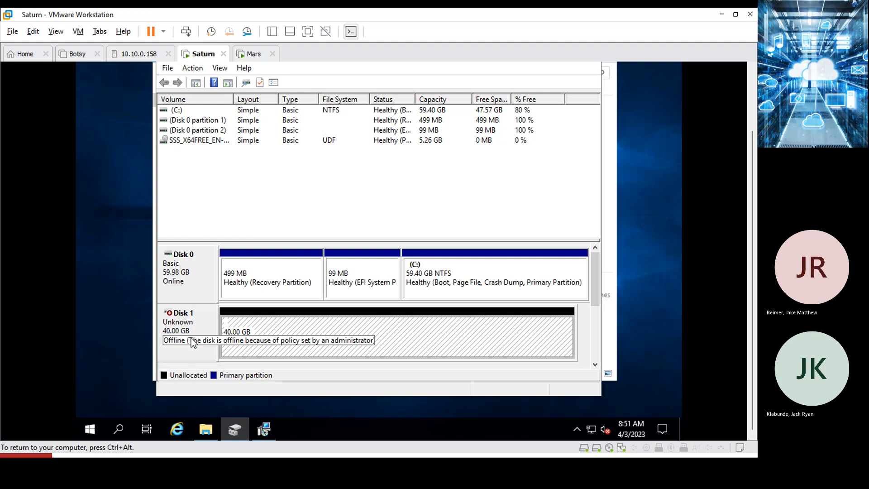
Bring Disk 1 online and initialize it with a GPT partition style.
{"action": "right_click", "coordinate": [182, 324]}
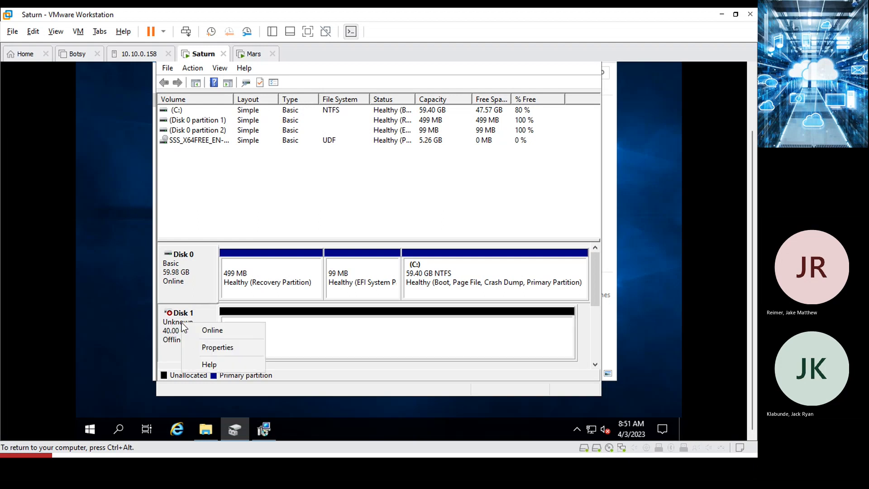
{"action": "left_click", "coordinate": [204, 332]}
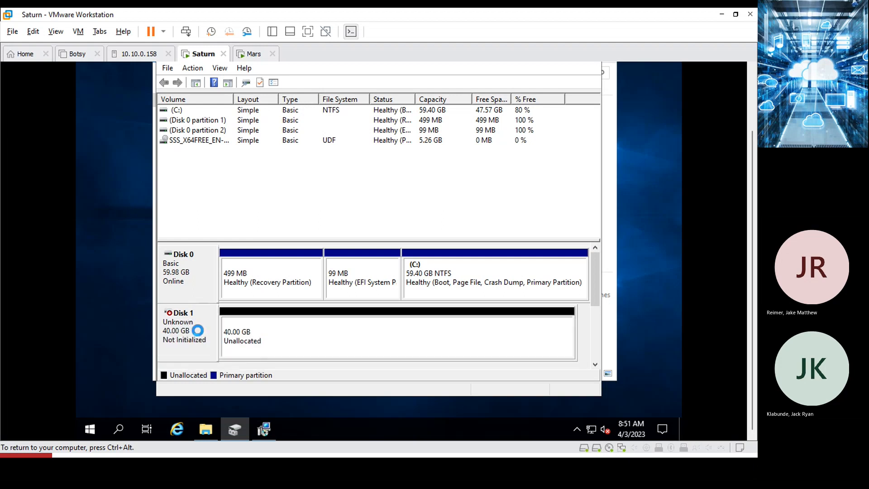
{"action": "right_click", "coordinate": [180, 329]}
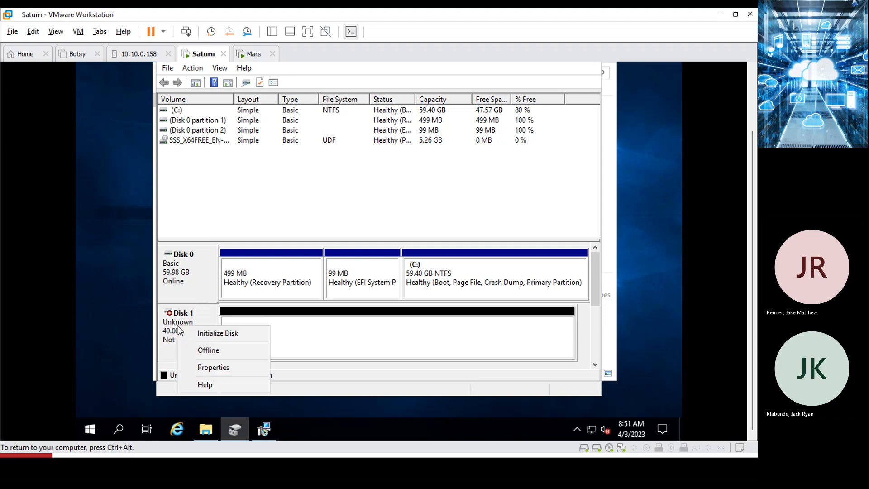
{"action": "left_click", "coordinate": [203, 333]}
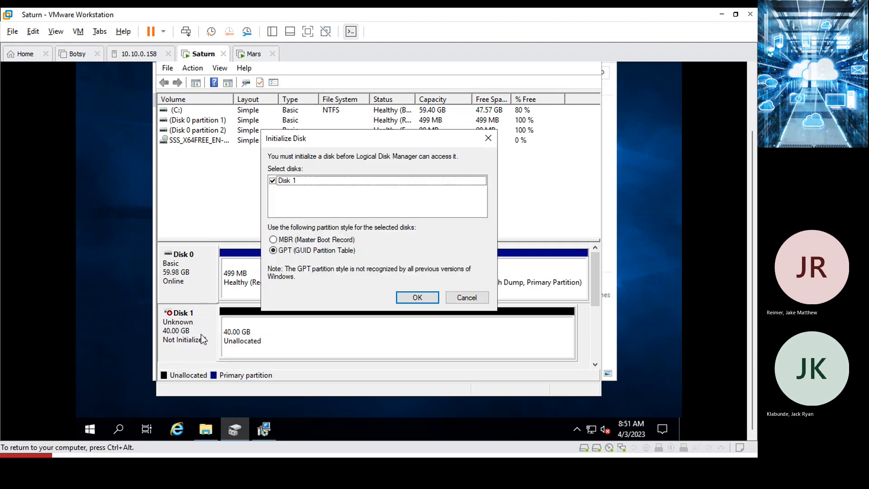
{"action": "left_click", "coordinate": [418, 296]}
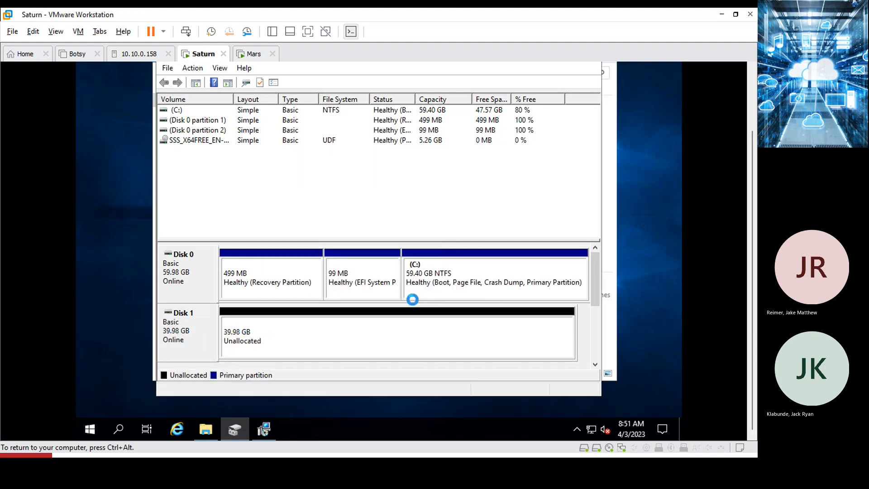
Create a full-size 40942 MB simple volume E: on Disk 1 with NTFS quick format.
{"action": "right_click", "coordinate": [286, 334]}
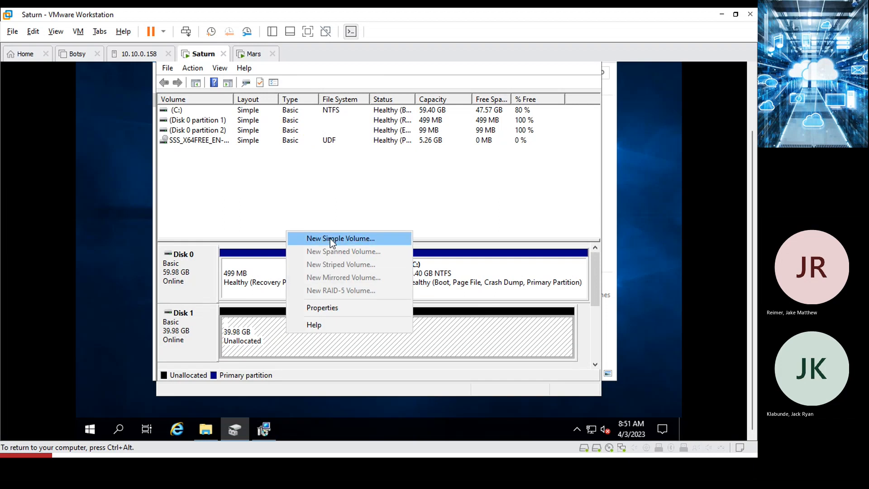
{"action": "left_click", "coordinate": [335, 238]}
{"action": "left_click", "coordinate": [388, 321]}
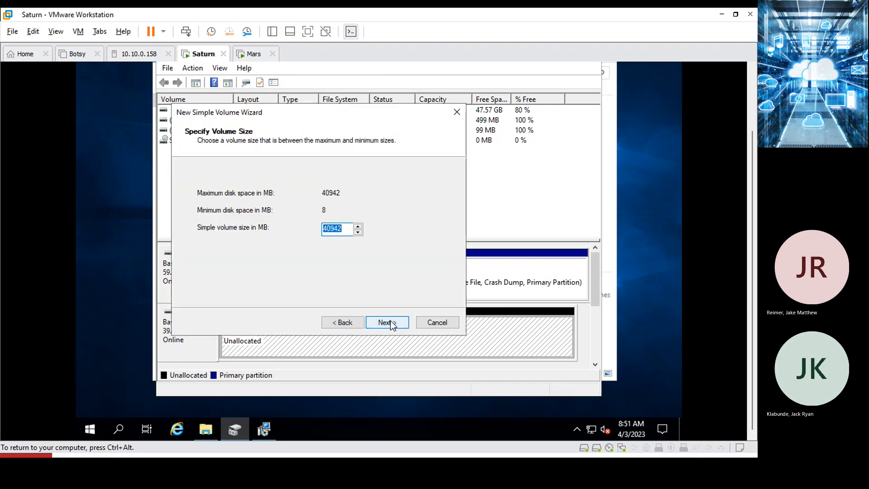
{"action": "left_click", "coordinate": [391, 323]}
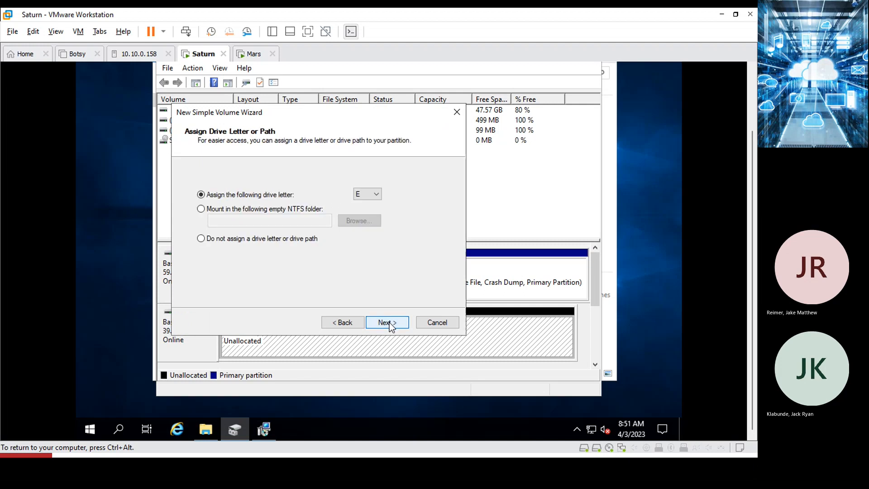
{"action": "left_click", "coordinate": [390, 323]}
{"action": "left_click", "coordinate": [391, 323]}
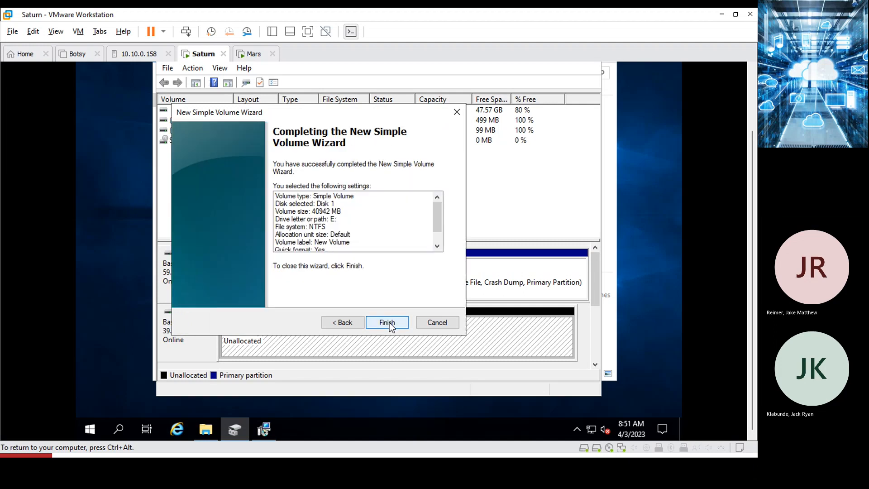
{"action": "left_click", "coordinate": [388, 323]}
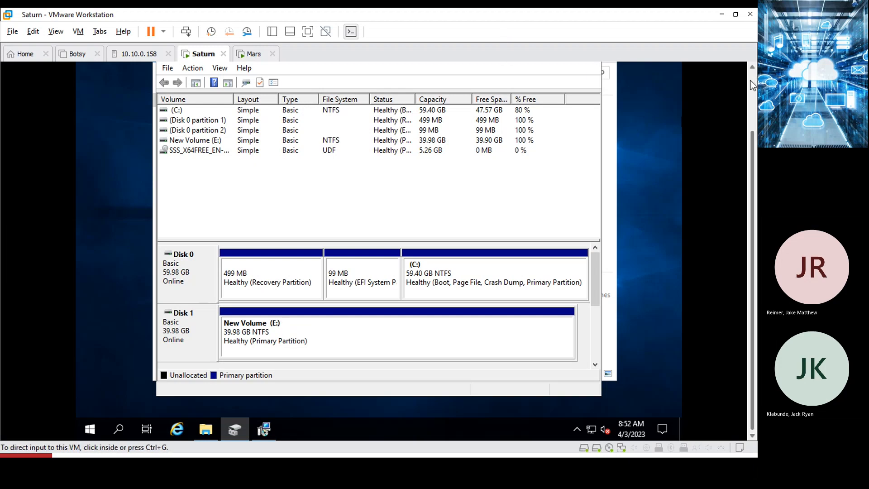
Scroll through the Disk Management view, then close Disk Management.
{"action": "scroll", "coordinate": [749, 83], "scroll_direction": "up", "scroll_amount": 3}
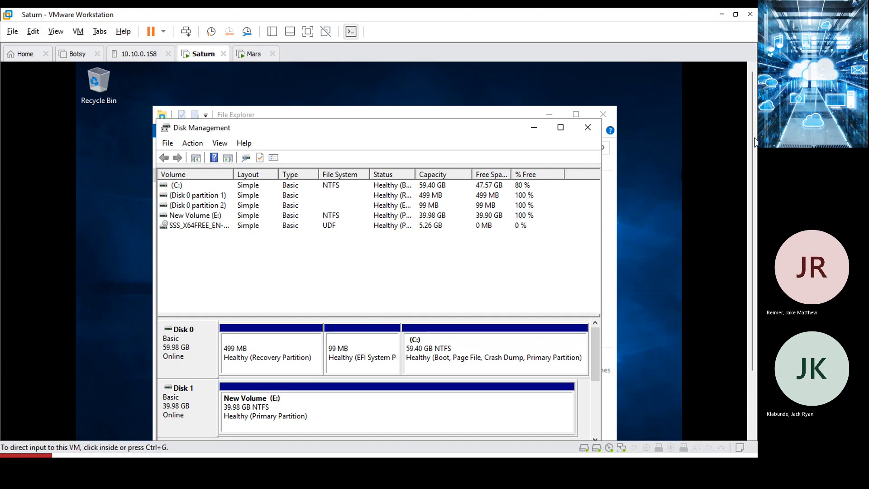
{"action": "scroll", "coordinate": [754, 139], "scroll_direction": "down", "scroll_amount": 3}
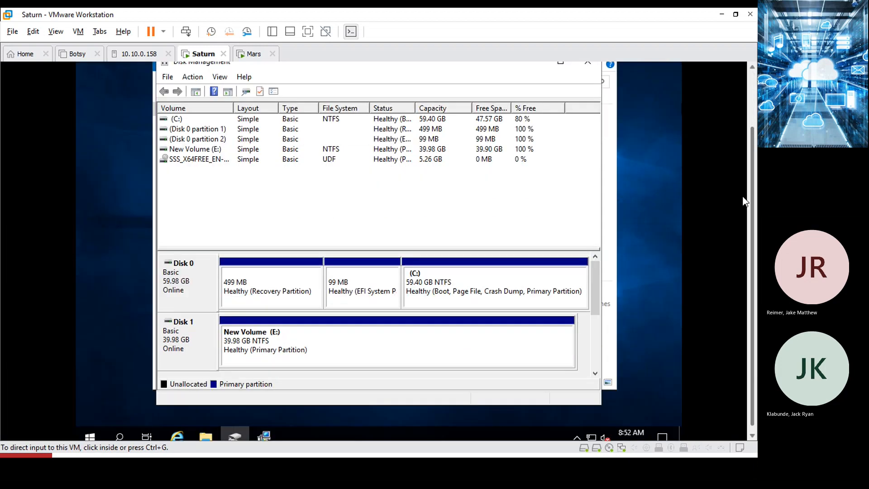
{"action": "scroll", "coordinate": [740, 204], "scroll_direction": "up", "scroll_amount": 2}
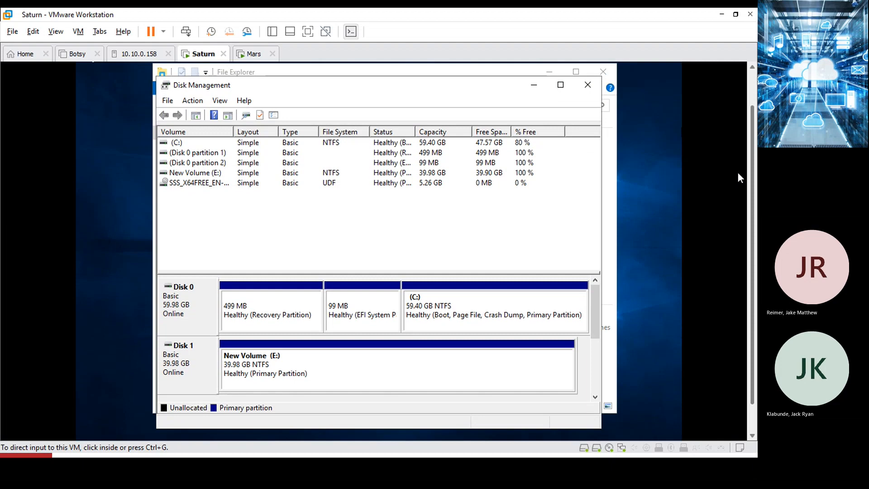
{"action": "scroll", "coordinate": [737, 172], "scroll_direction": "up", "scroll_amount": 2}
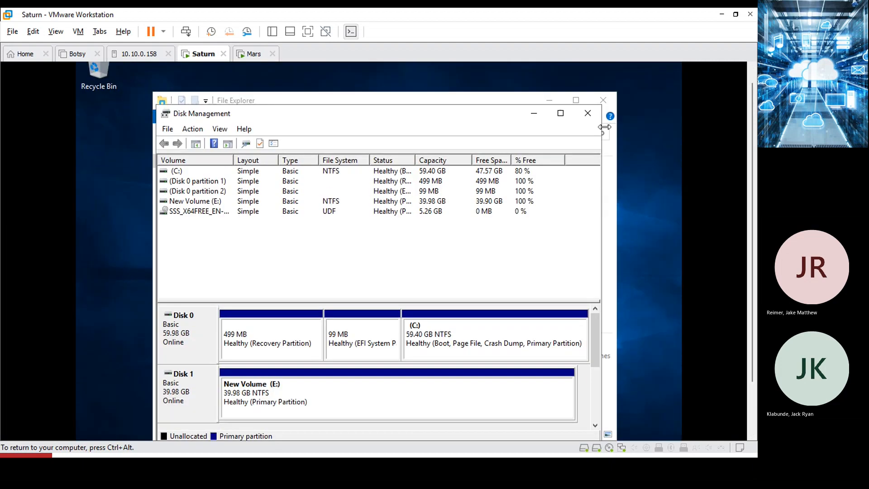
{"action": "left_click", "coordinate": [586, 114]}
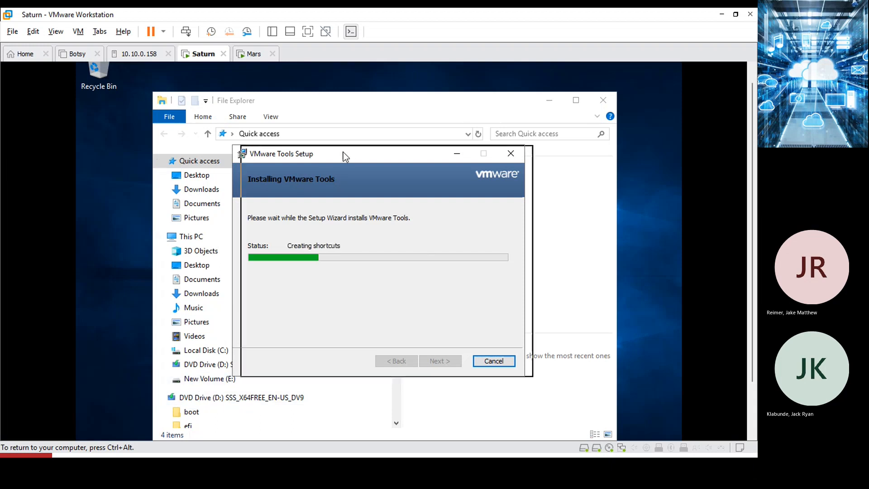
Let VMware Tools finish installing, close the completed setup, and close File Explorer.
{"action": "left_click_drag", "start_coordinate": [343, 152], "coordinate": [513, 134]}
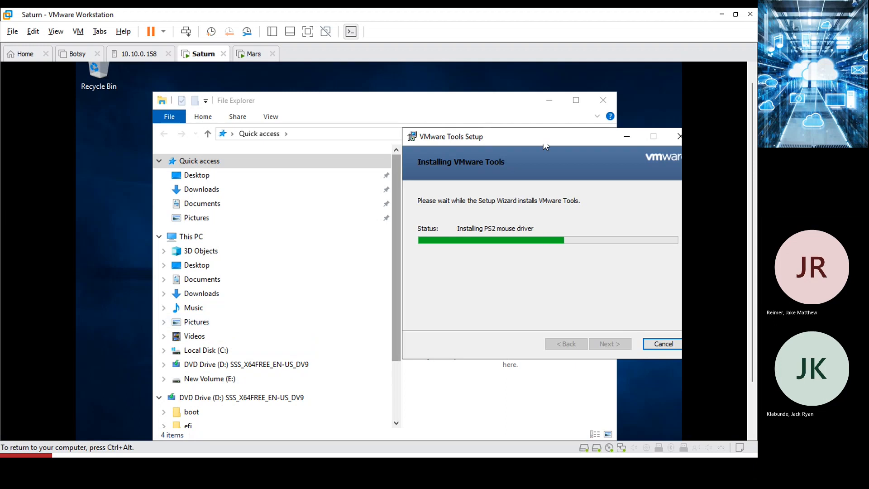
{"action": "left_click_drag", "start_coordinate": [545, 138], "coordinate": [328, 114]}
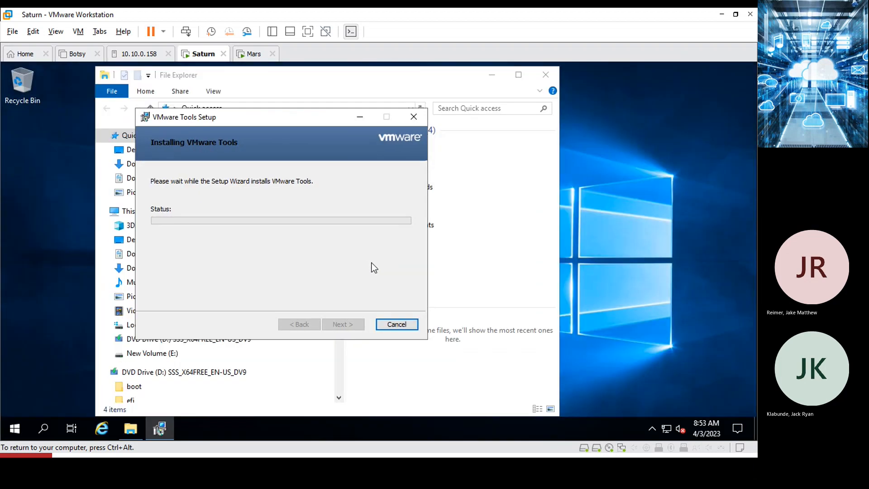
{"action": "left_click", "coordinate": [345, 326]}
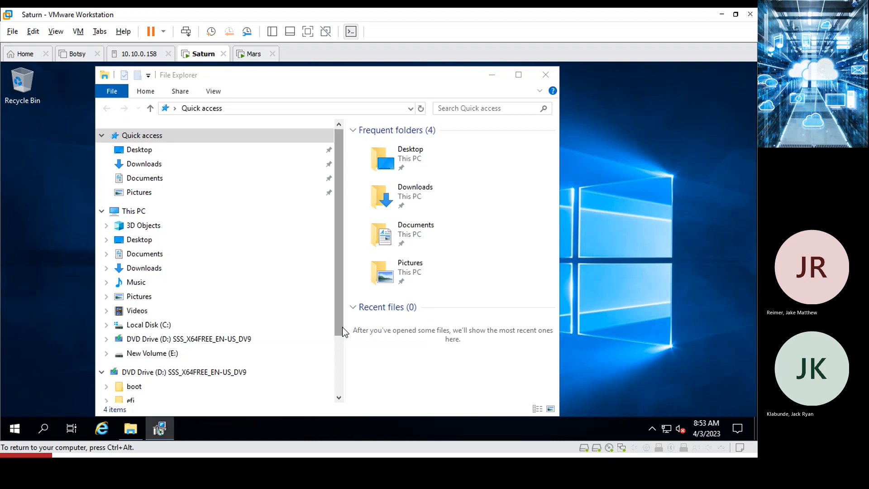
{"action": "left_click", "coordinate": [546, 75]}
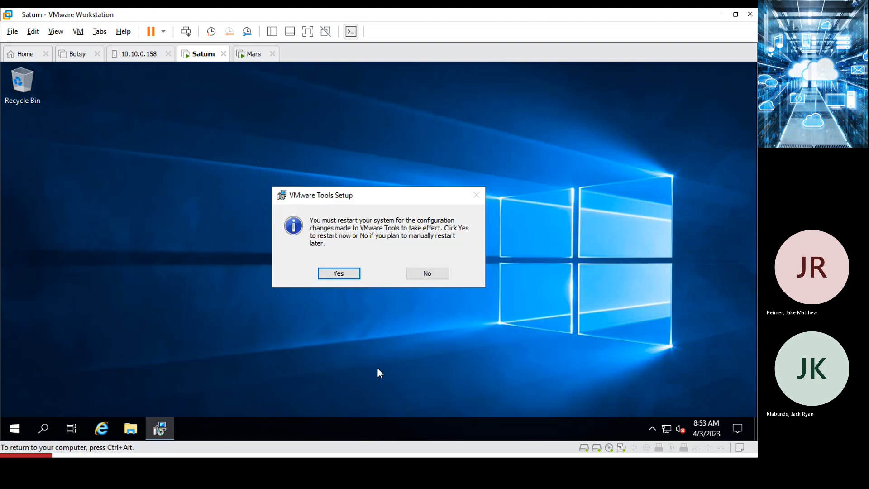
Restart Saturn to apply VMware Tools, then send Ctrl+Alt+Del and give the VM input focus.
{"action": "left_click", "coordinate": [337, 273]}
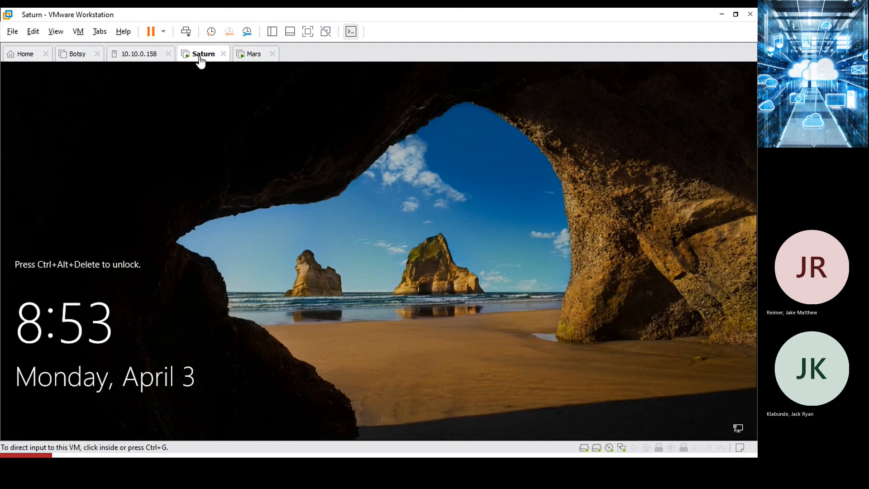
{"action": "right_click", "coordinate": [200, 60]}
{"action": "left_click", "coordinate": [233, 126]}
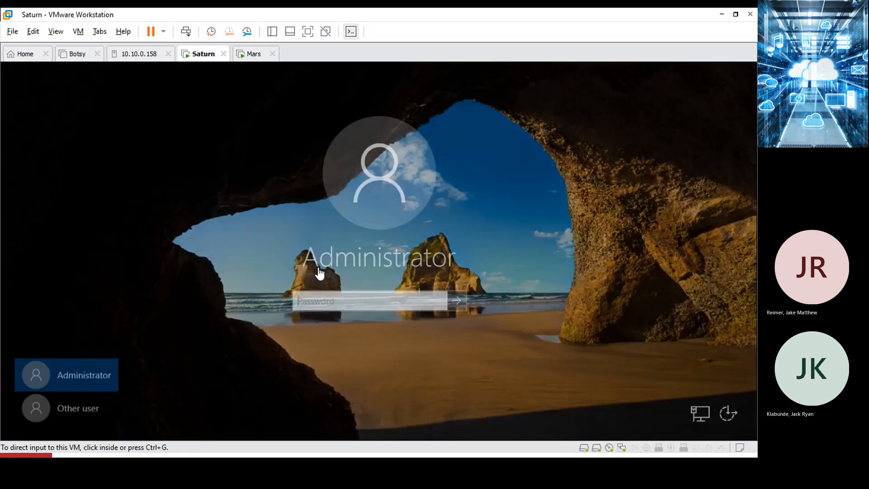
{"action": "left_click", "coordinate": [338, 297]}
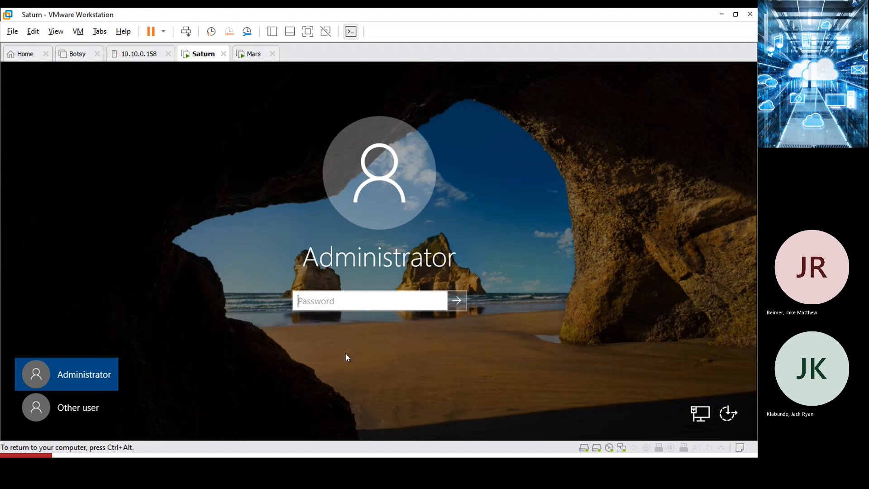
Sign in to Saturn as the trantor domain administrator using the account password.
{"action": "left_click", "coordinate": [84, 410]}
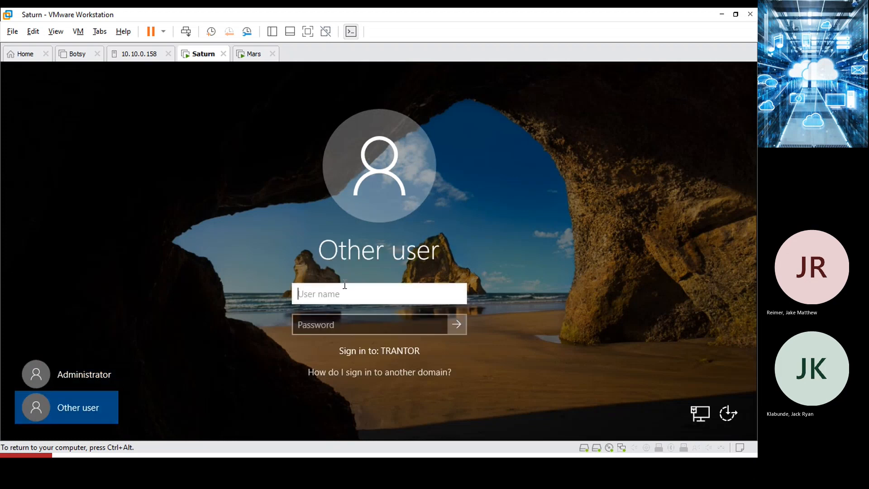
{"action": "type", "text": "tra"}
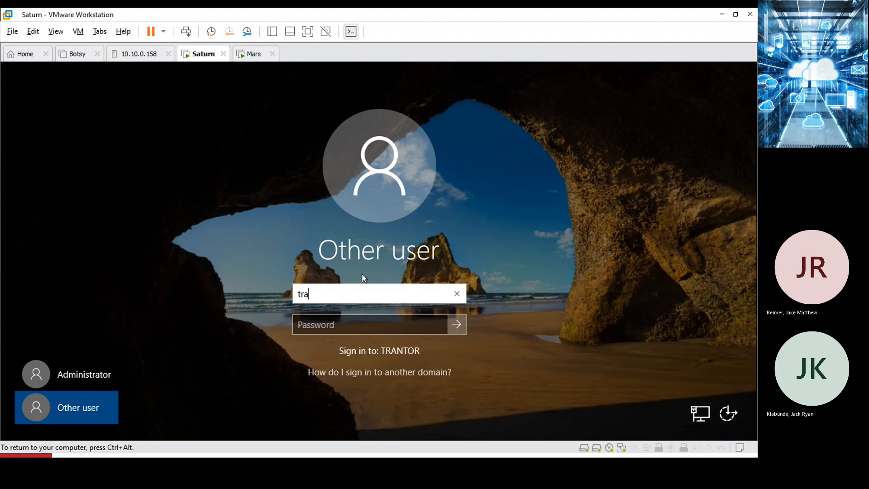
{"action": "type", "text": "ntor\\administra"}
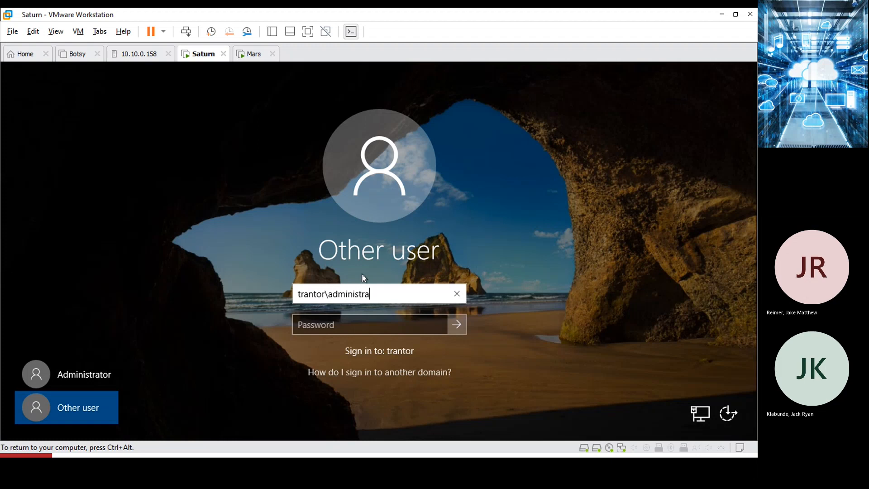
{"action": "type", "text": "tor"}
{"action": "key", "text": "Tab"}
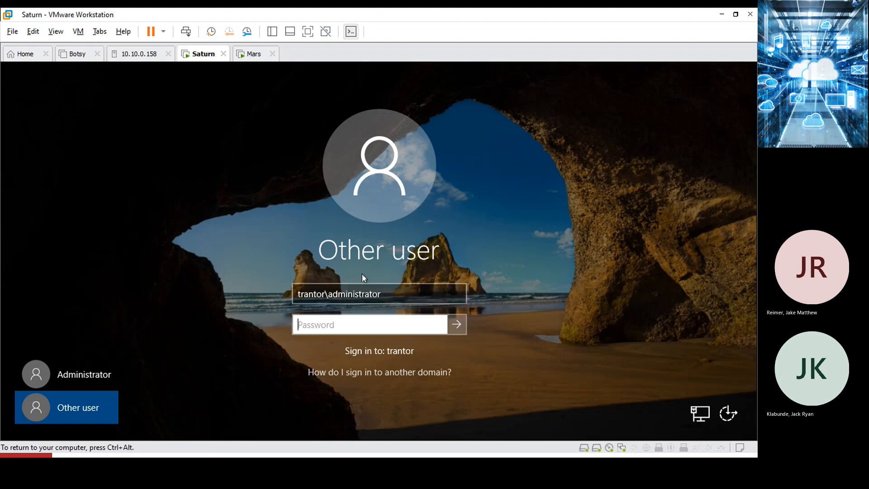
{"action": "type", "text": "••••••••••"}
{"action": "left_click", "coordinate": [454, 331]}
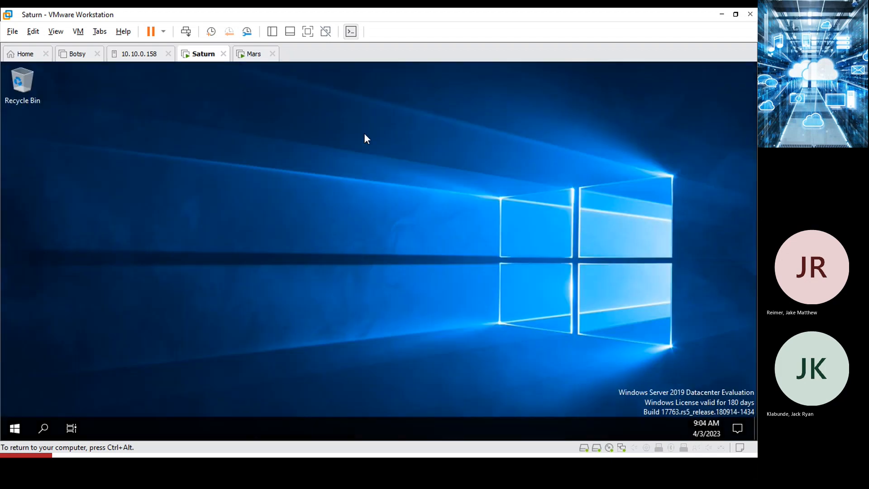
Take a VMware snapshot of the Saturn VM named CleanSaturn.
{"action": "right_click", "coordinate": [200, 57]}
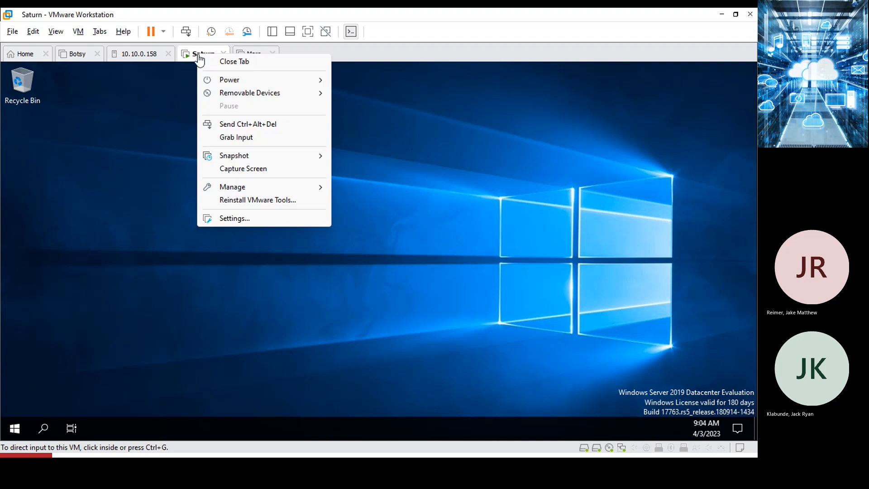
{"action": "mouse_move", "coordinate": [261, 159]}
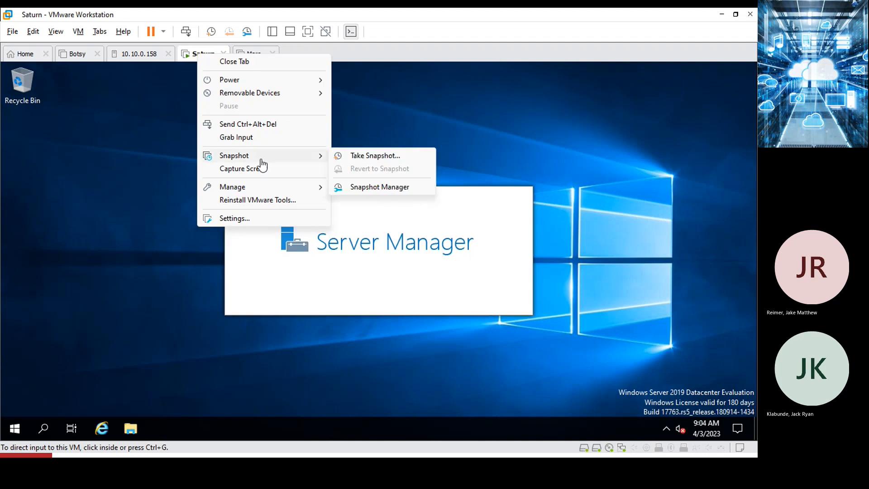
{"action": "left_click", "coordinate": [374, 162]}
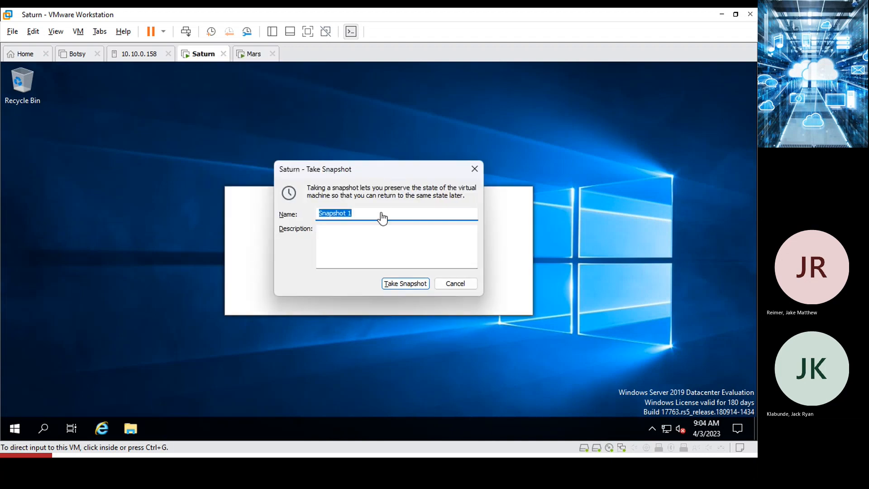
{"action": "type", "text": "CleanSaturn"}
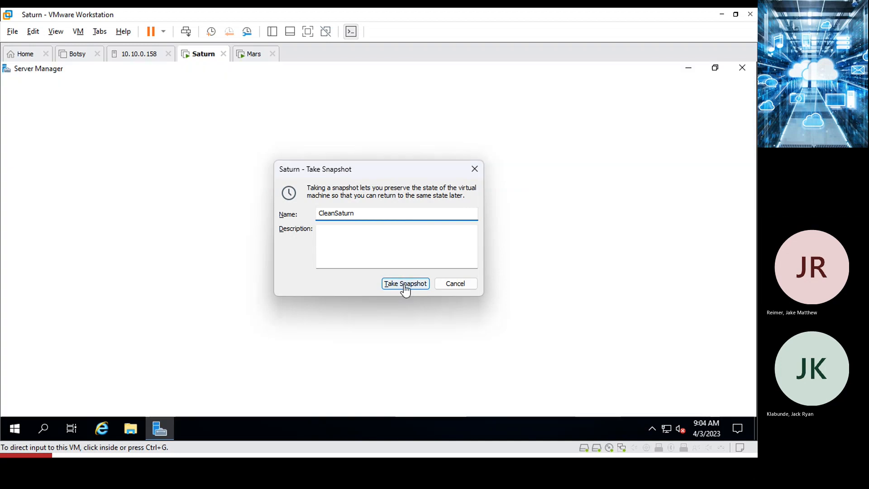
{"action": "left_click", "coordinate": [406, 283]}
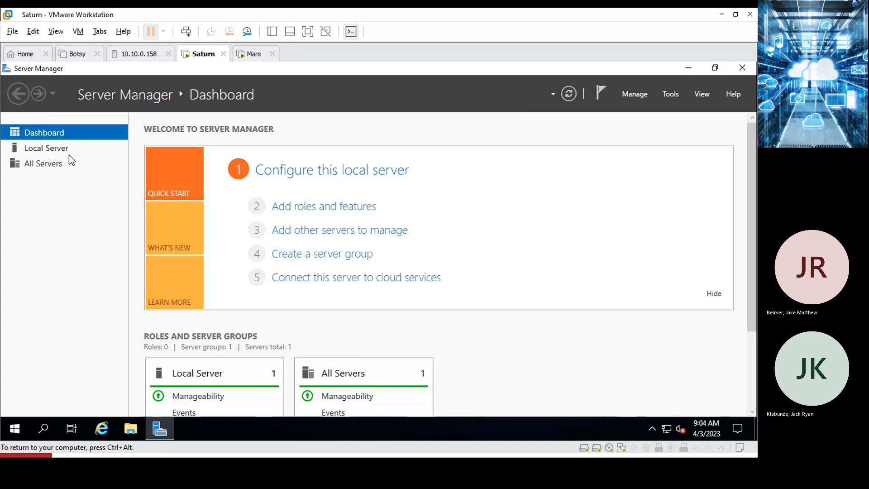
View Saturn's Local Server properties in Server Manager, then minimize Server Manager.
{"action": "left_click", "coordinate": [58, 153]}
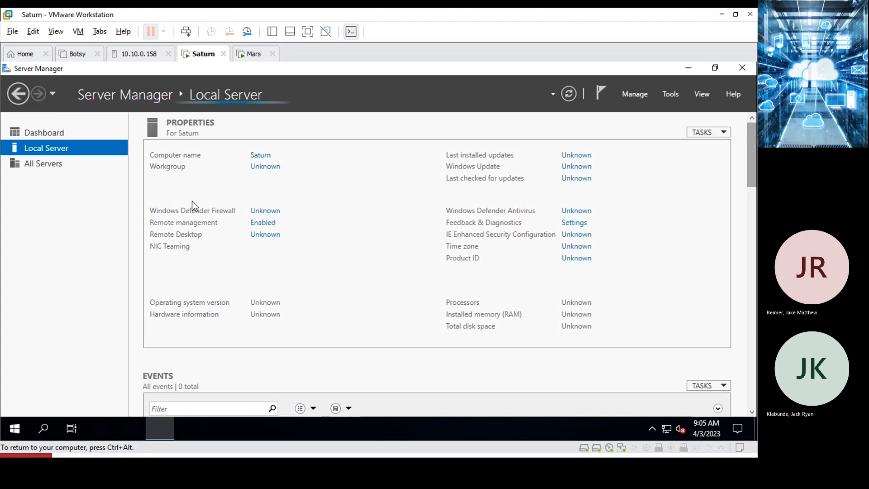
{"action": "left_click", "coordinate": [687, 67]}
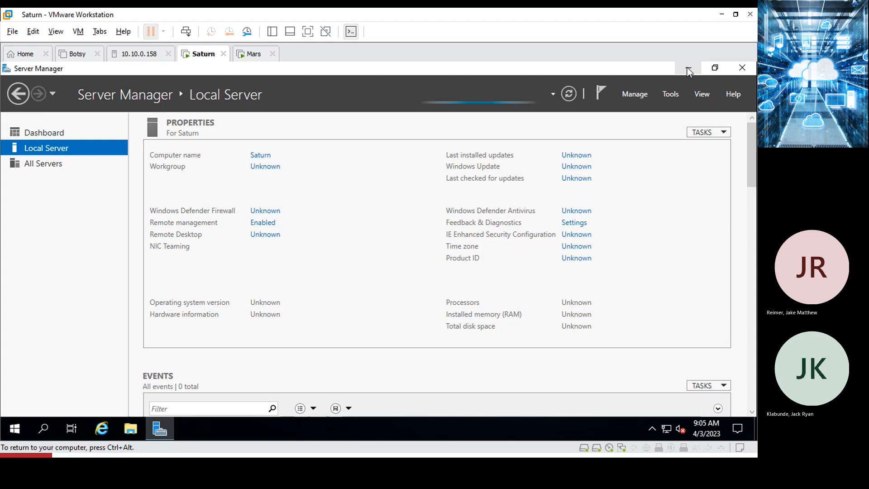
{"action": "left_click", "coordinate": [687, 67]}
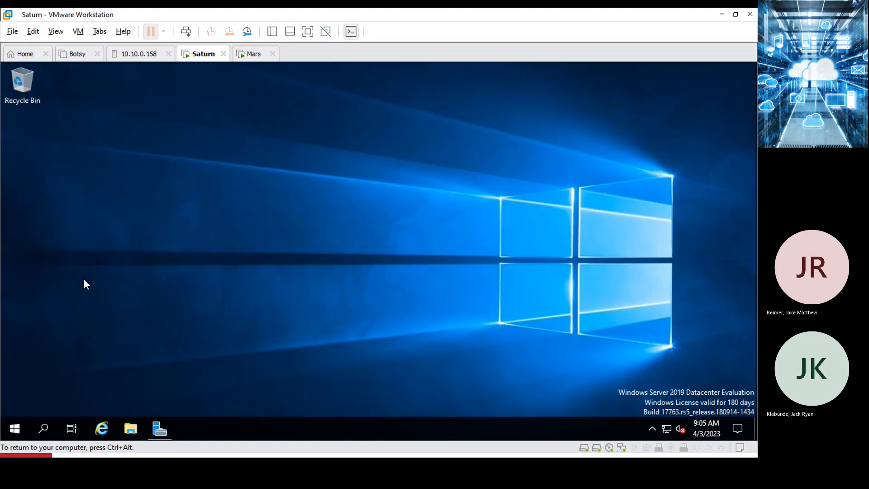
Open Display settings from the desktop, reposition and close it, then restore Server Manager.
{"action": "right_click", "coordinate": [281, 253]}
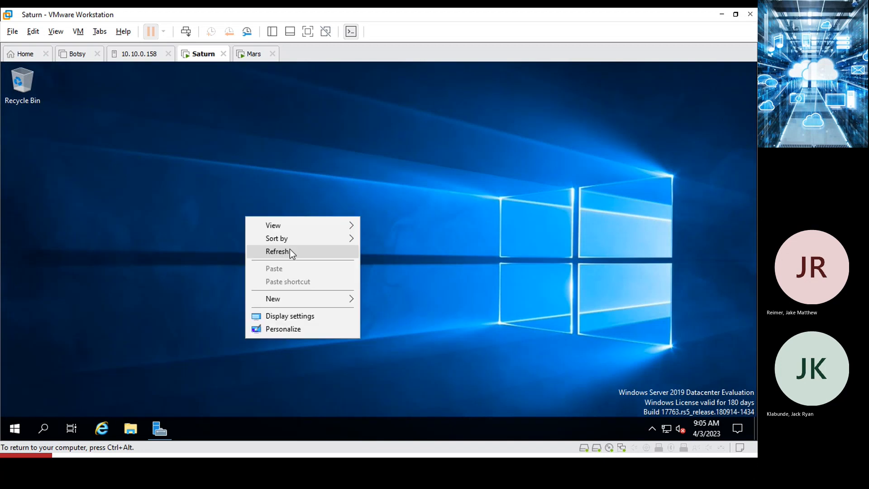
{"action": "left_click", "coordinate": [313, 319]}
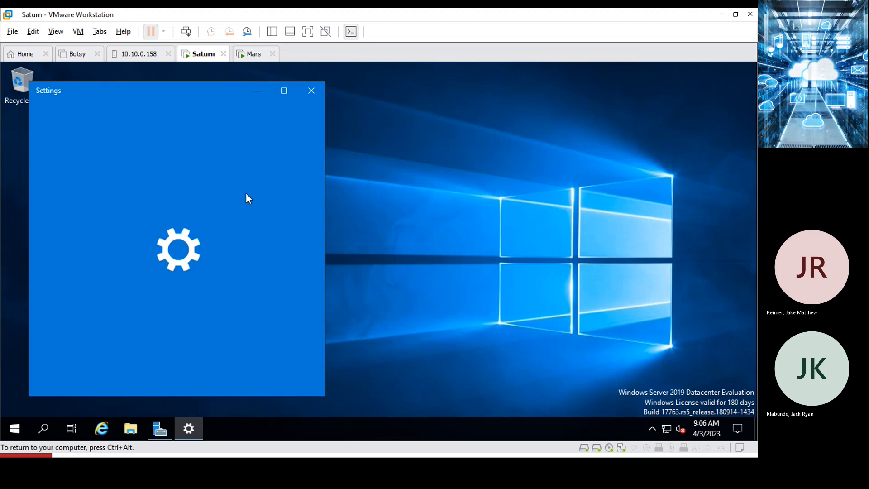
{"action": "left_click_drag", "start_coordinate": [161, 88], "coordinate": [363, 78]}
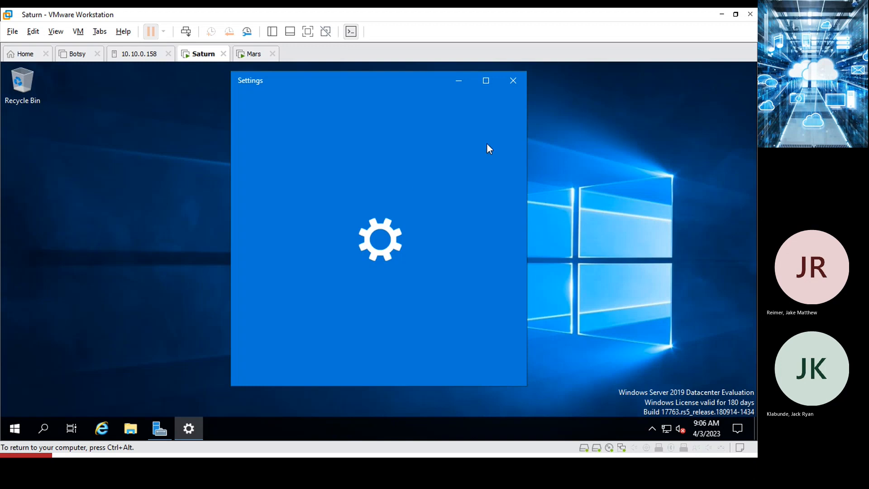
{"action": "left_click", "coordinate": [510, 83]}
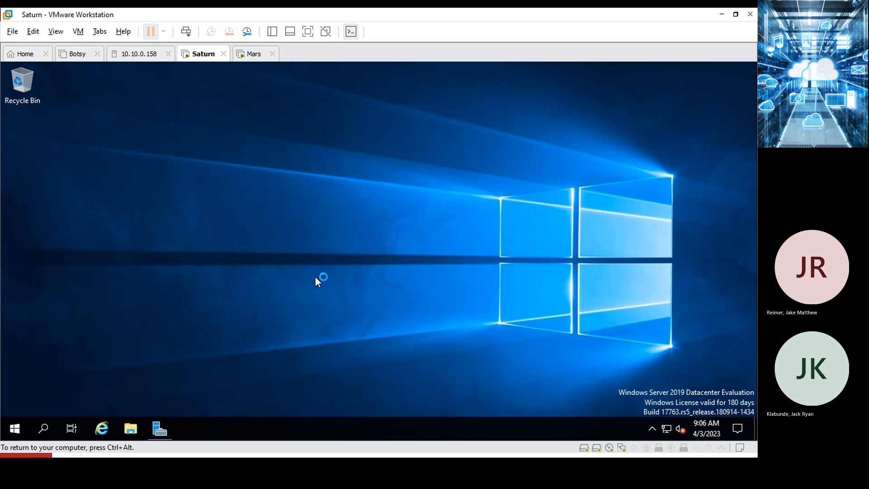
{"action": "left_click", "coordinate": [159, 430]}
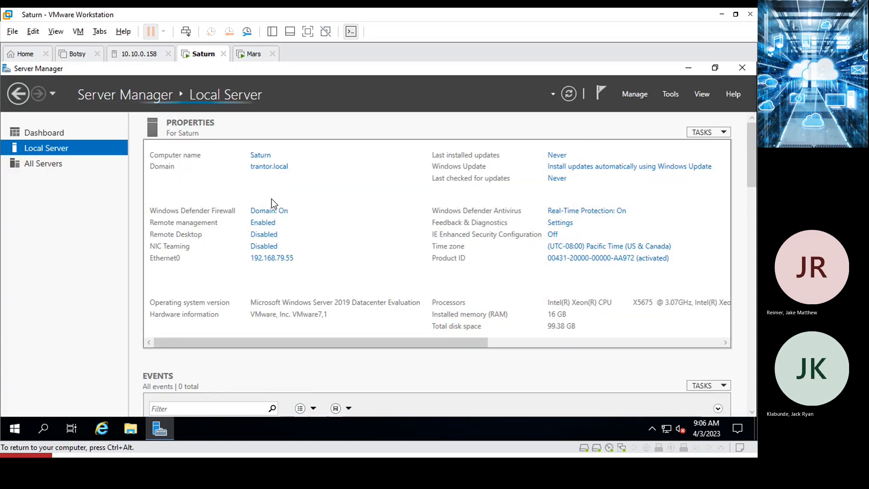
Minimize Server Manager, reopen and close Display settings, and bring Server Manager back up.
{"action": "left_click", "coordinate": [688, 68]}
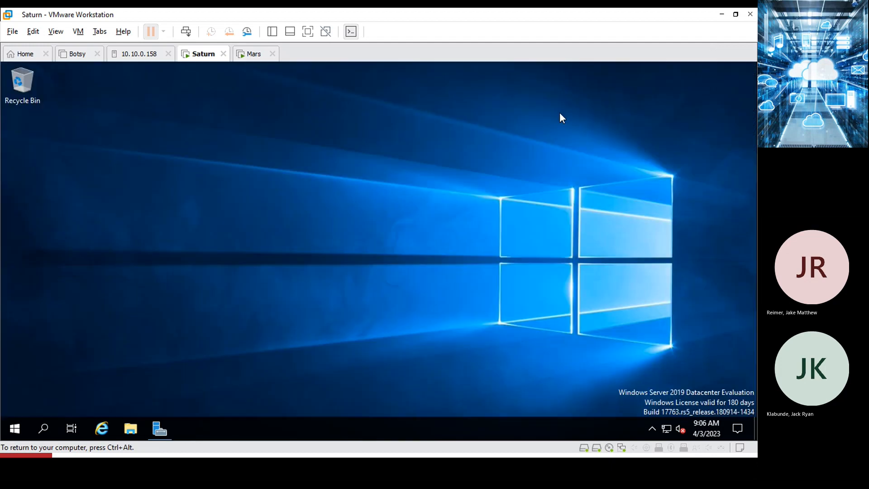
{"action": "right_click", "coordinate": [205, 241]}
{"action": "left_click", "coordinate": [257, 340]}
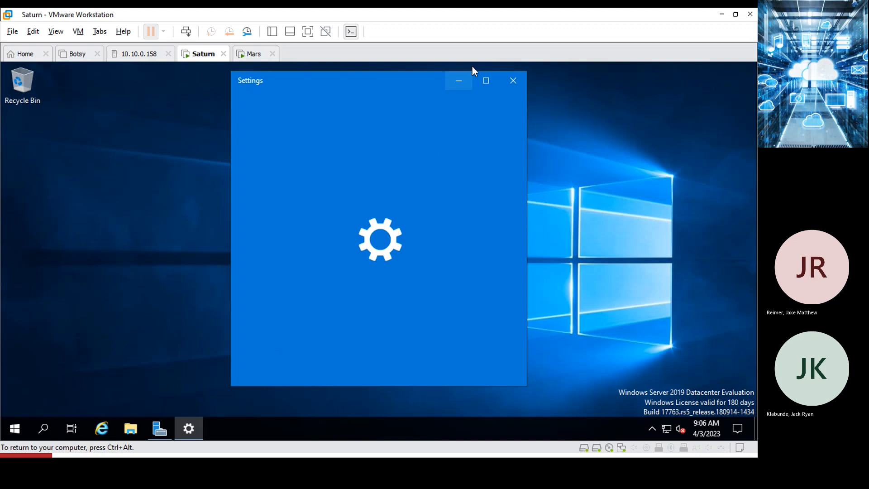
{"action": "left_click", "coordinate": [510, 82]}
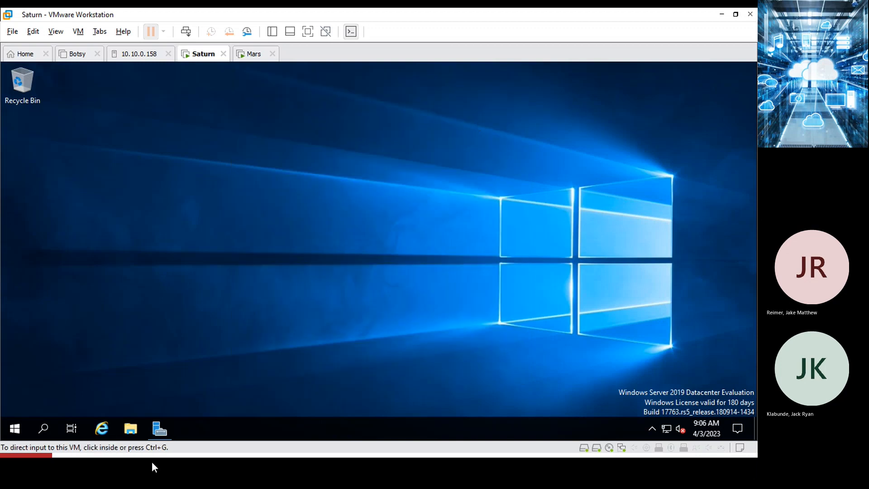
{"action": "left_click", "coordinate": [167, 433]}
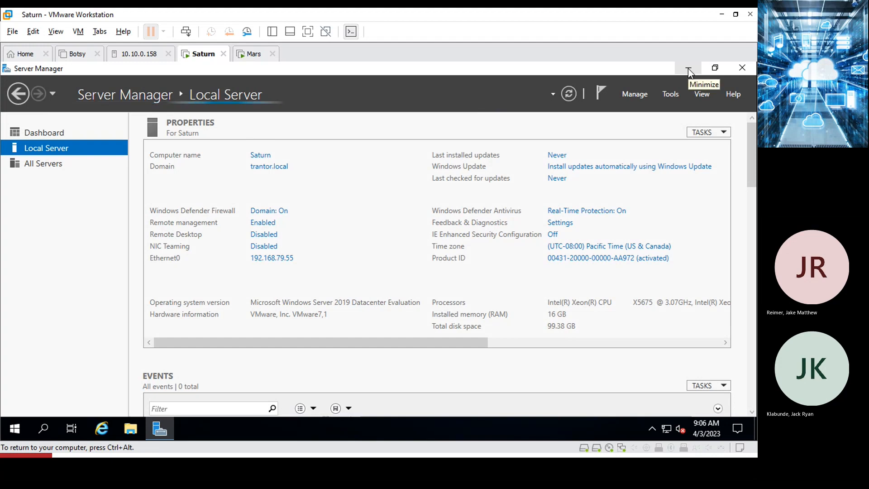
Change Saturn's time zone to (UTC-06:00) Central Time (US & Canada).
{"action": "left_click", "coordinate": [598, 248]}
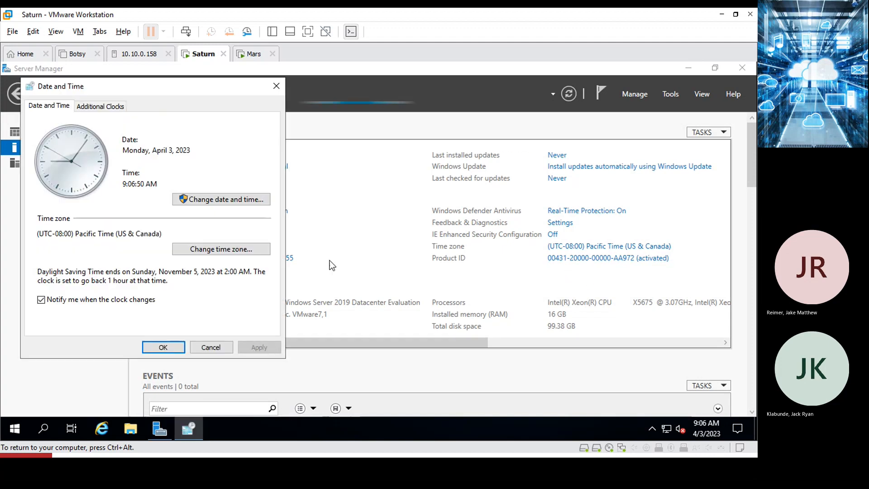
{"action": "left_click", "coordinate": [207, 249]}
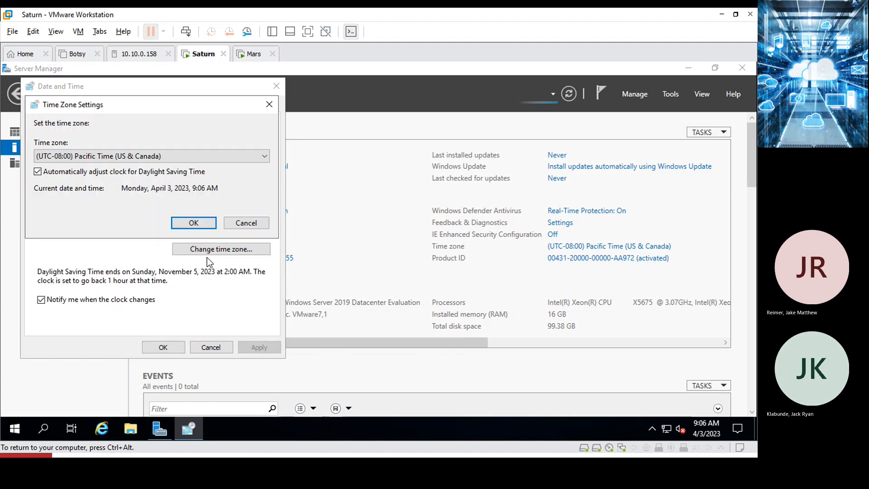
{"action": "left_click", "coordinate": [163, 159]}
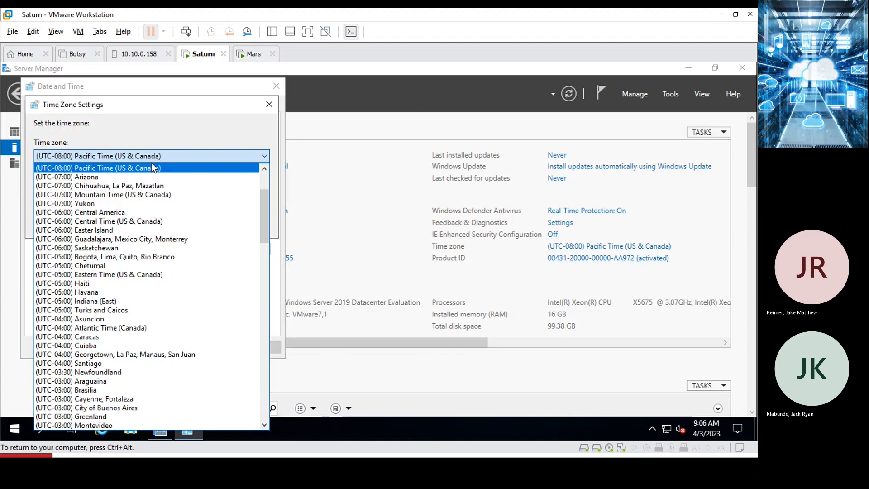
{"action": "left_click", "coordinate": [115, 221]}
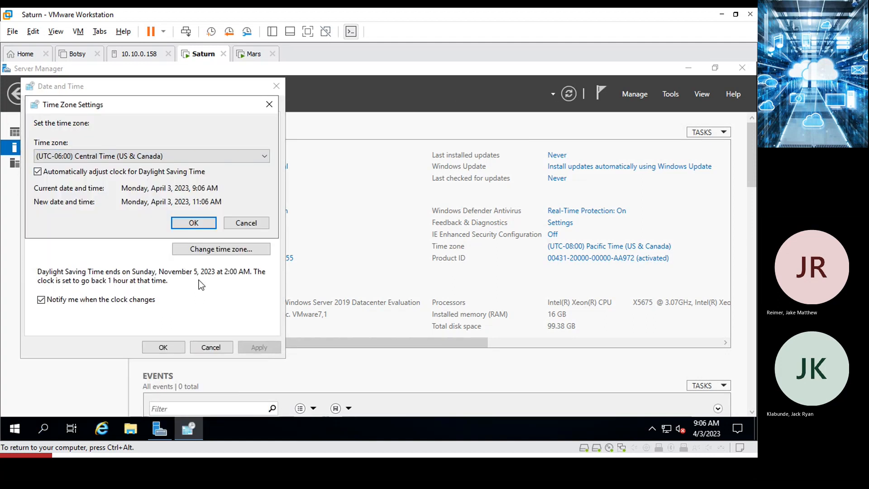
{"action": "left_click", "coordinate": [195, 223]}
{"action": "left_click", "coordinate": [165, 347]}
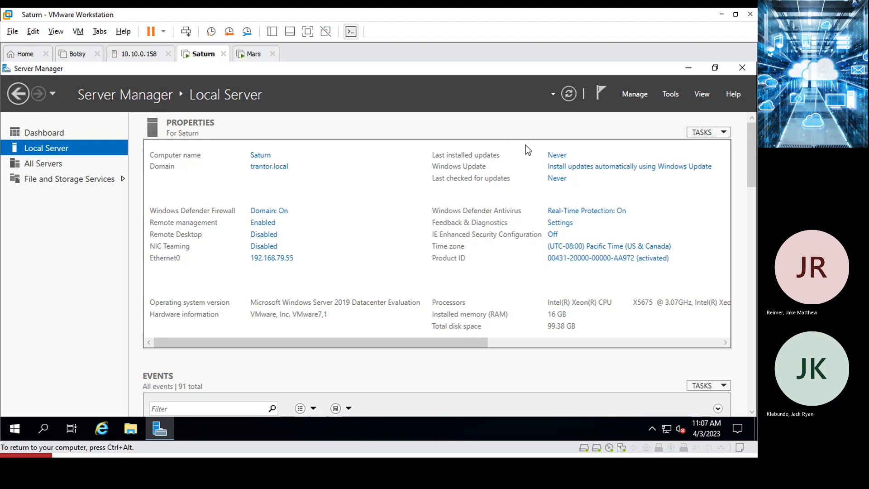
Refresh the Local Server properties, then switch to the Mars VM.
{"action": "left_click", "coordinate": [567, 97]}
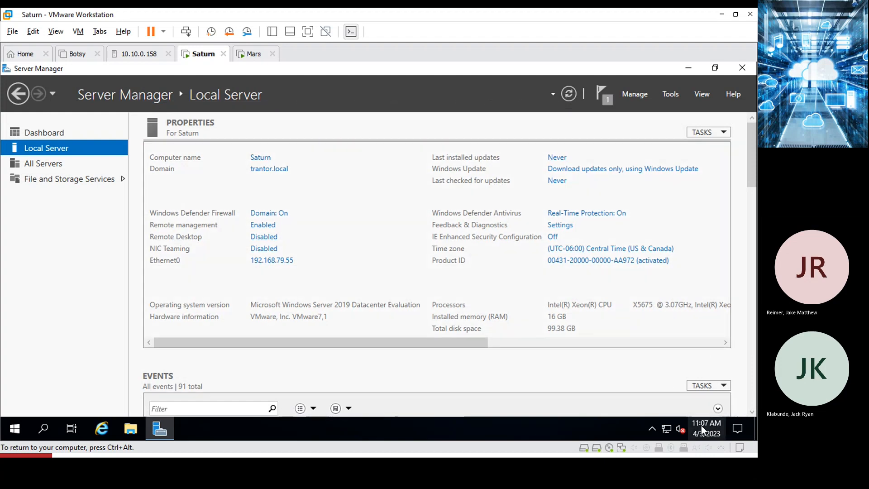
{"action": "left_click", "coordinate": [247, 57]}
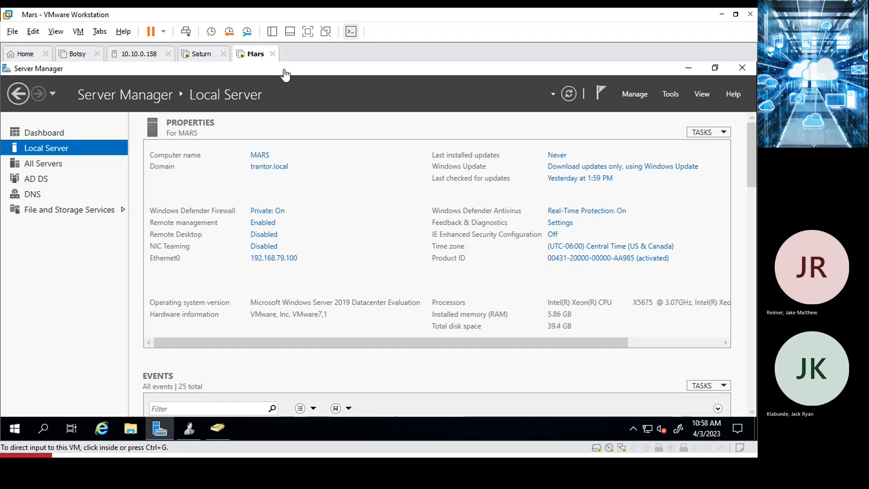
On Mars, close Active Directory Users and Computers to reveal the managed service accounts list with SQLEXEC.
{"action": "left_click", "coordinate": [203, 57]}
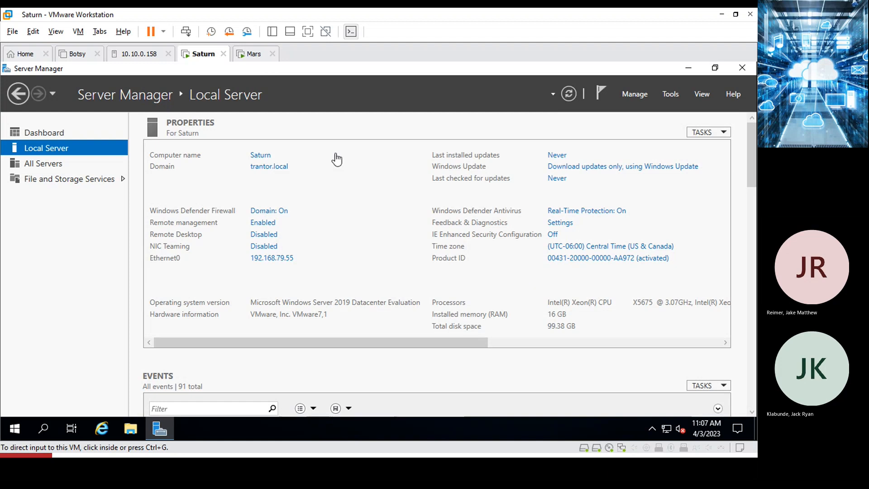
{"action": "left_click", "coordinate": [252, 55]}
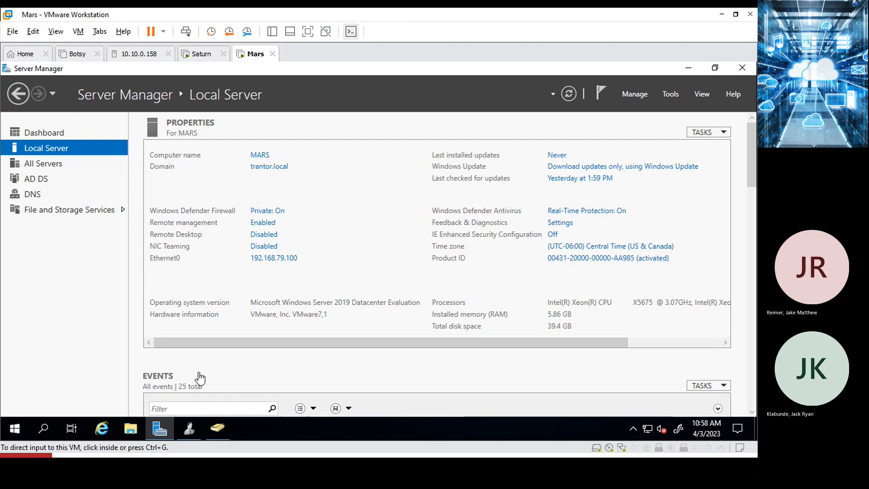
{"action": "left_click", "coordinate": [192, 429]}
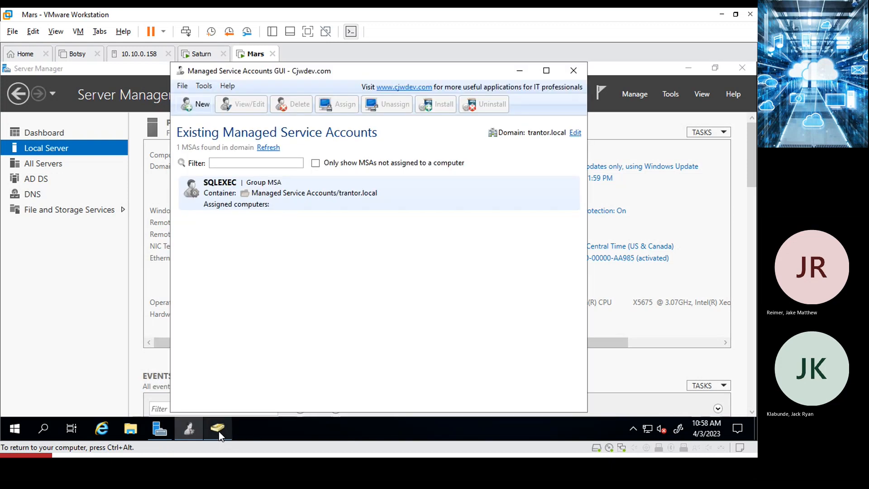
{"action": "left_click", "coordinate": [218, 428]}
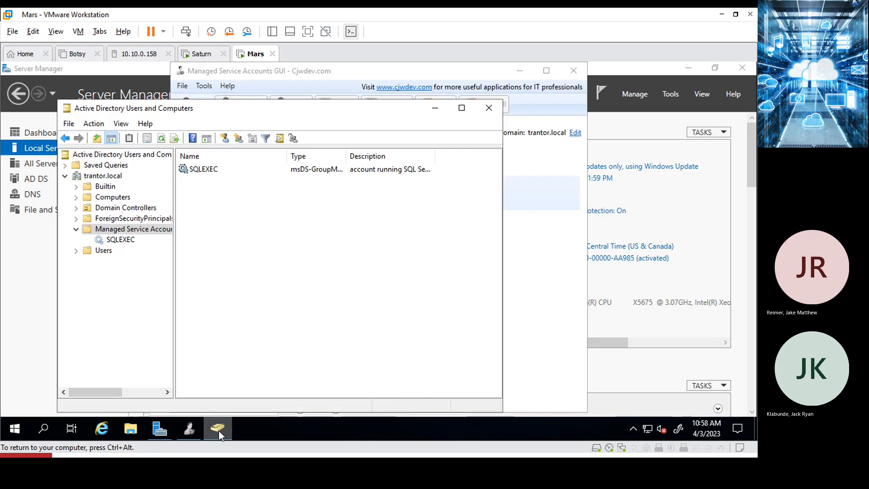
{"action": "left_click", "coordinate": [489, 108]}
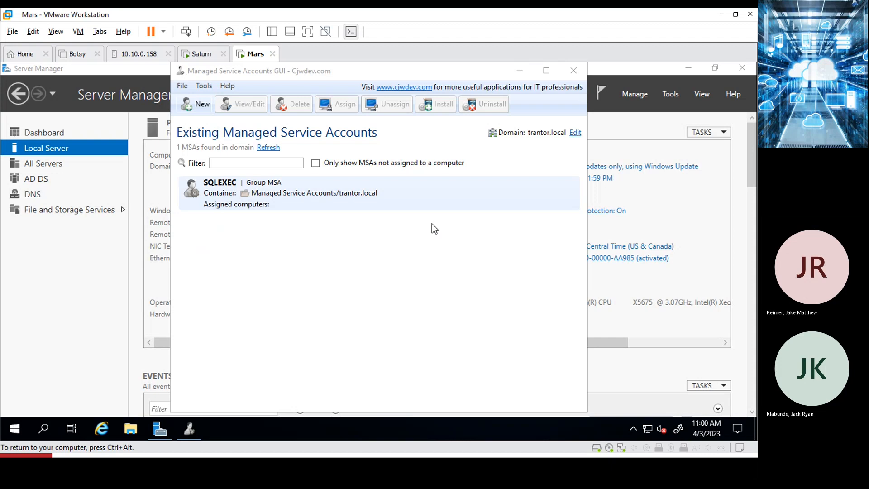
Add the SATURN computer to SQLEXEC's assigned computers and save the account properties.
{"action": "left_click", "coordinate": [218, 200]}
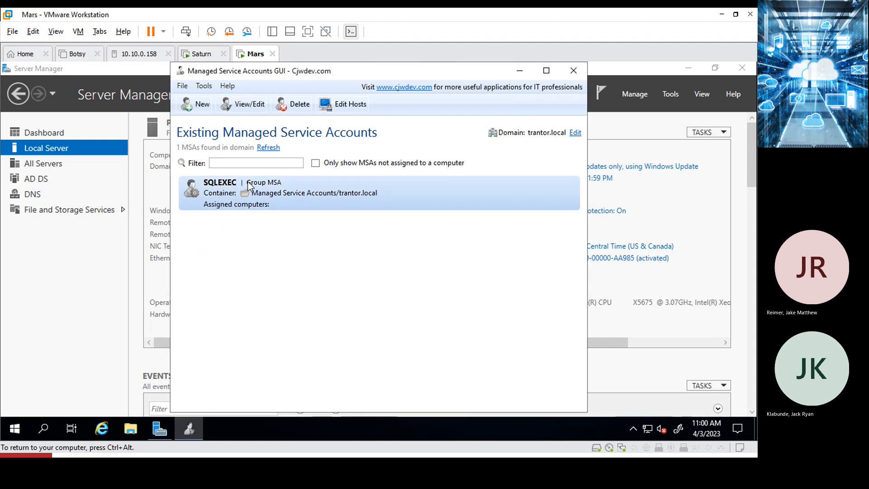
{"action": "left_click", "coordinate": [240, 106]}
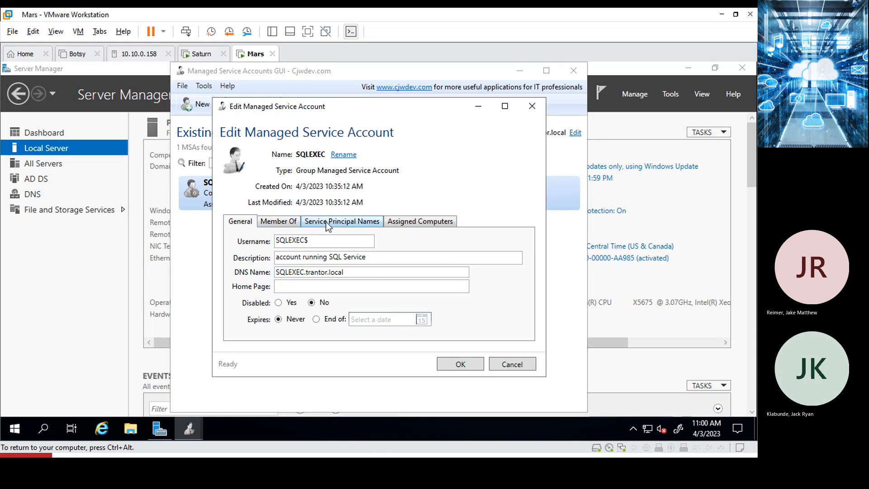
{"action": "left_click", "coordinate": [421, 222]}
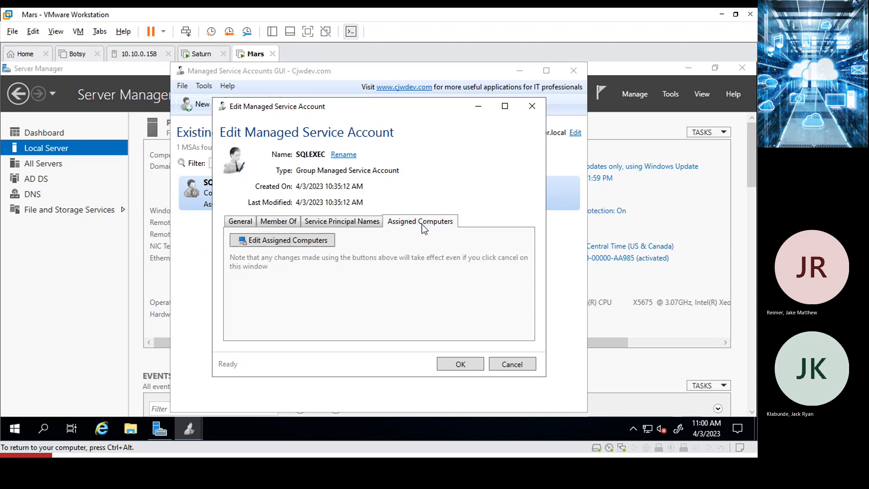
{"action": "left_click", "coordinate": [300, 243]}
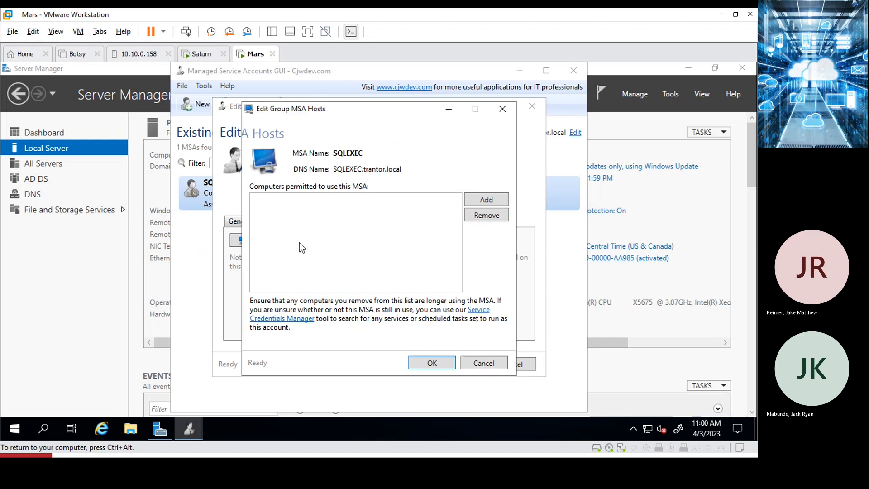
{"action": "left_click", "coordinate": [489, 200]}
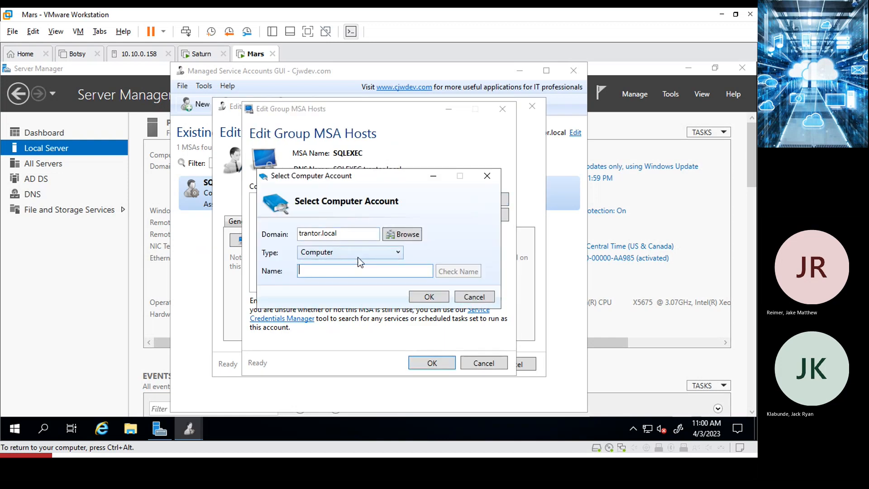
{"action": "type", "text": "saturn"}
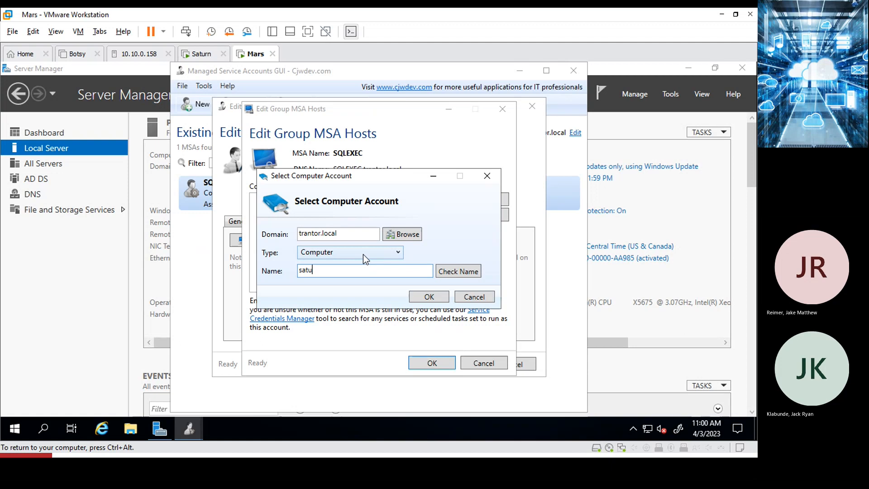
{"action": "left_click", "coordinate": [457, 271]}
{"action": "left_click", "coordinate": [428, 298]}
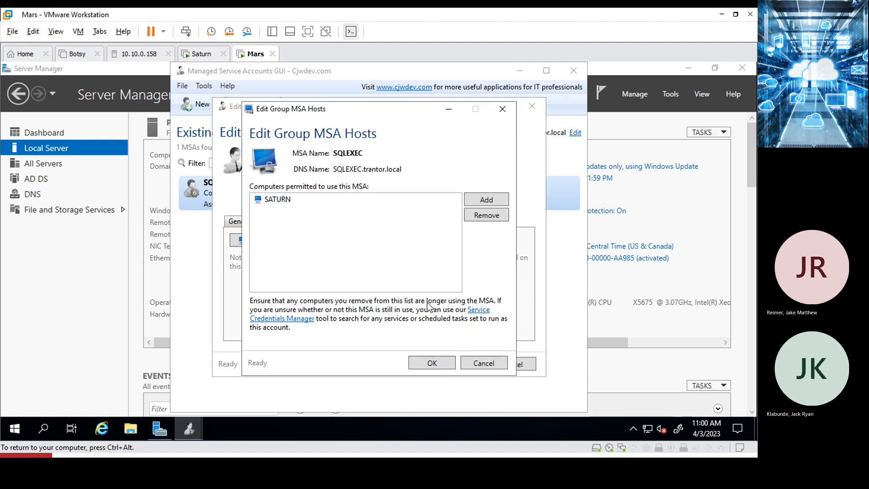
{"action": "left_click", "coordinate": [432, 363]}
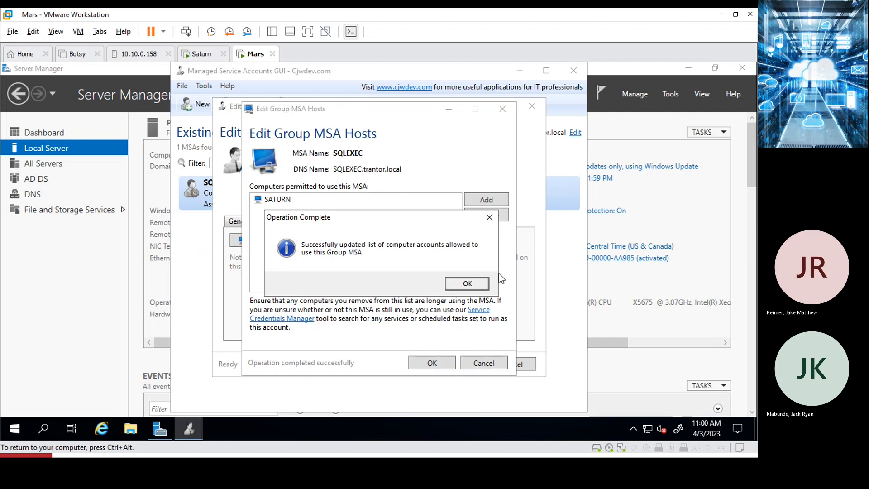
{"action": "left_click", "coordinate": [471, 283]}
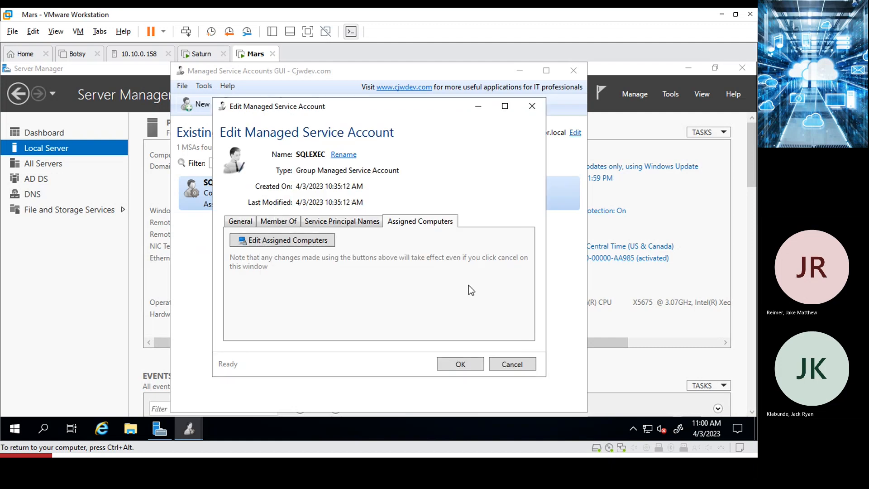
{"action": "left_click", "coordinate": [462, 364]}
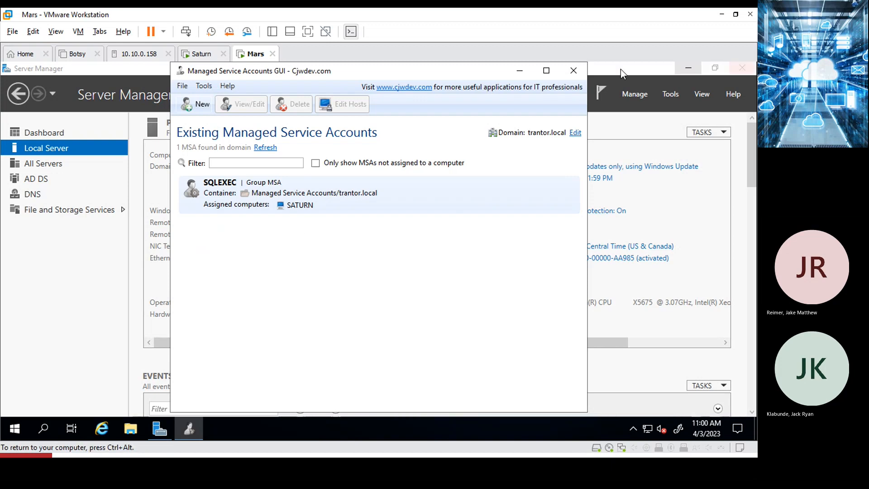
Close the managed service accounts tool on Mars and return input focus to the Saturn VM.
{"action": "left_click", "coordinate": [573, 72]}
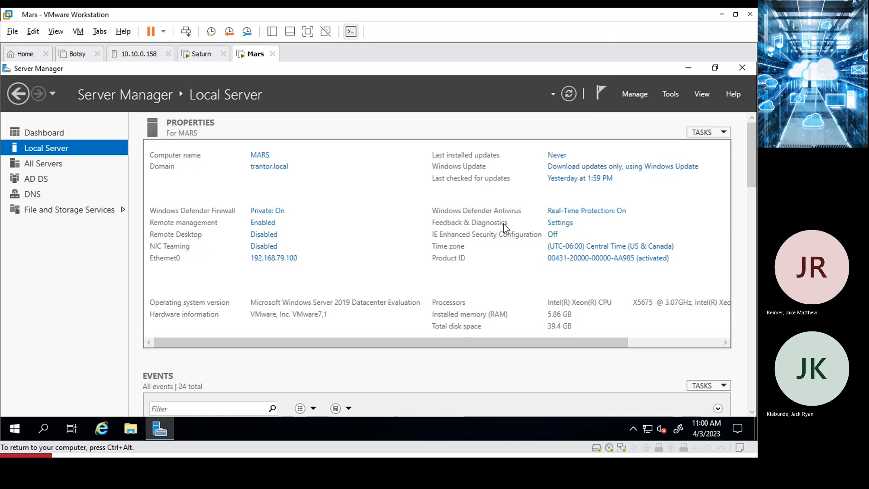
{"action": "left_click", "coordinate": [213, 57]}
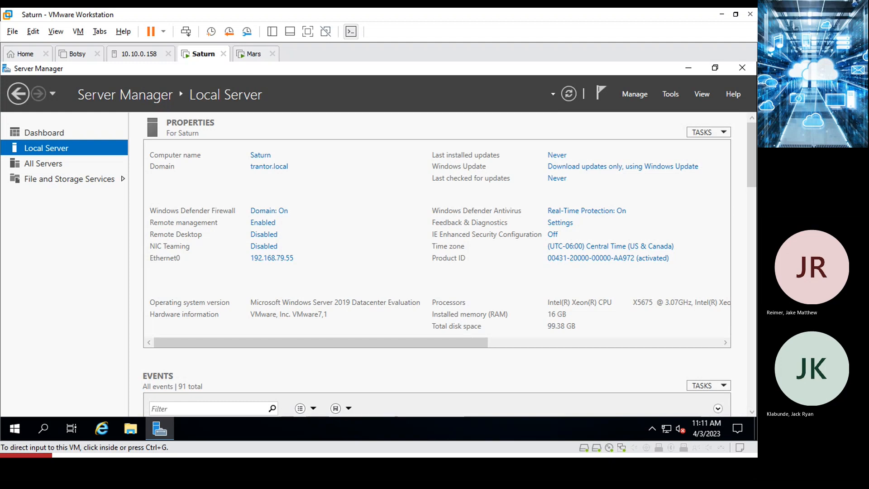
{"action": "left_click", "coordinate": [248, 55]}
{"action": "left_click", "coordinate": [205, 56]}
{"action": "left_click", "coordinate": [702, 428]}
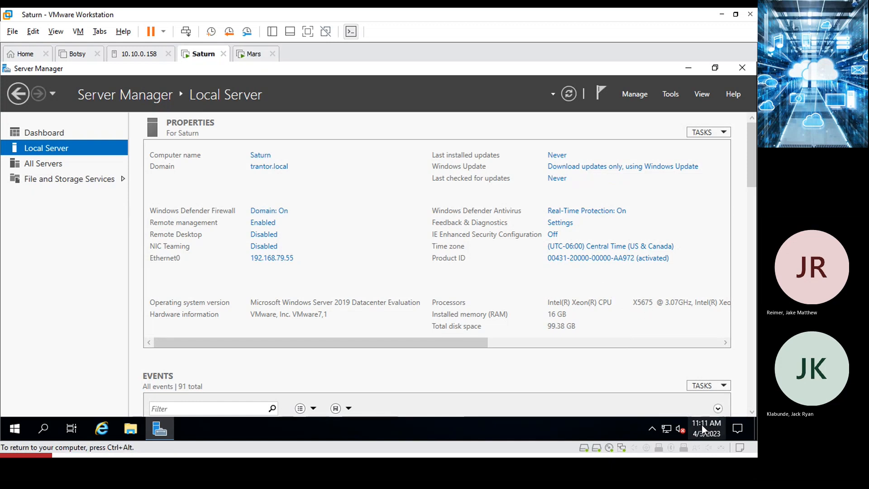
{"action": "left_click", "coordinate": [701, 424]}
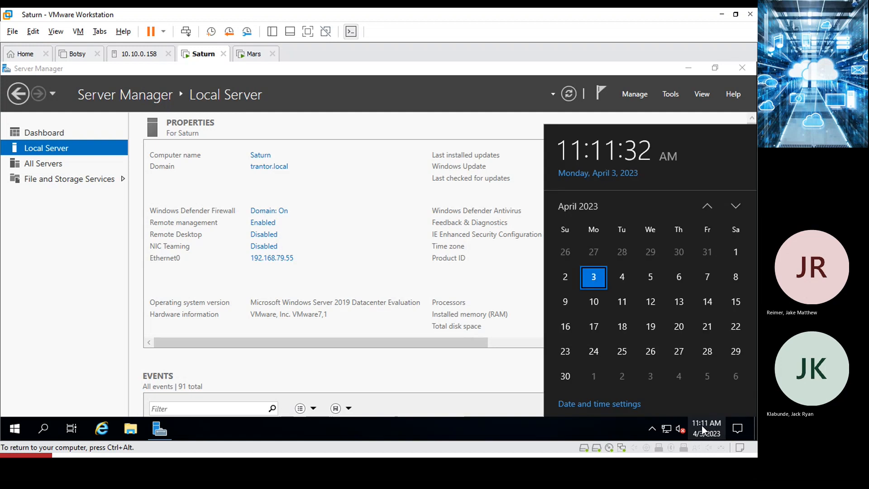
{"action": "left_click", "coordinate": [597, 405]}
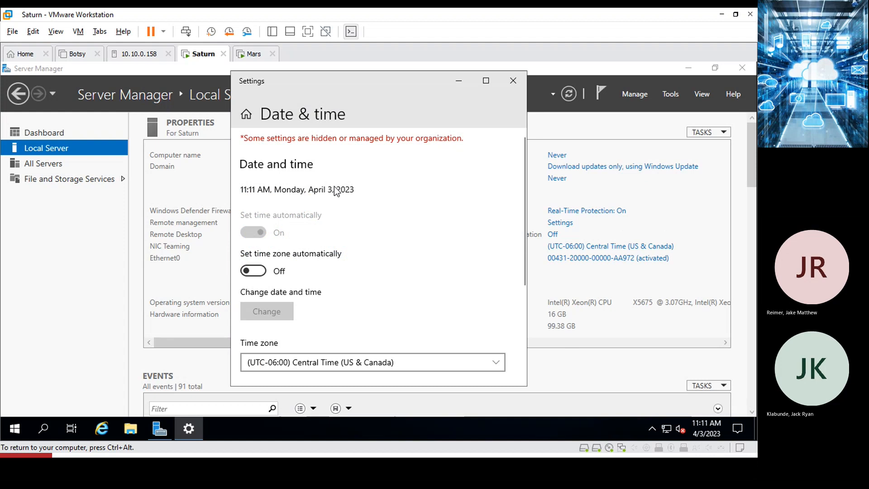
{"action": "left_click", "coordinate": [259, 272]}
{"action": "left_click", "coordinate": [257, 272]}
{"action": "scroll", "coordinate": [363, 345], "scroll_direction": "down", "scroll_amount": 3}
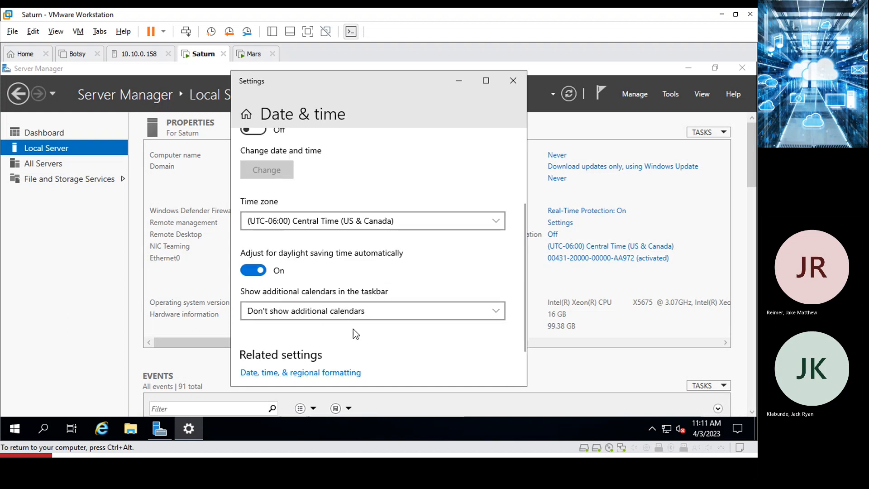
{"action": "scroll", "coordinate": [306, 298], "scroll_direction": "down", "scroll_amount": 2}
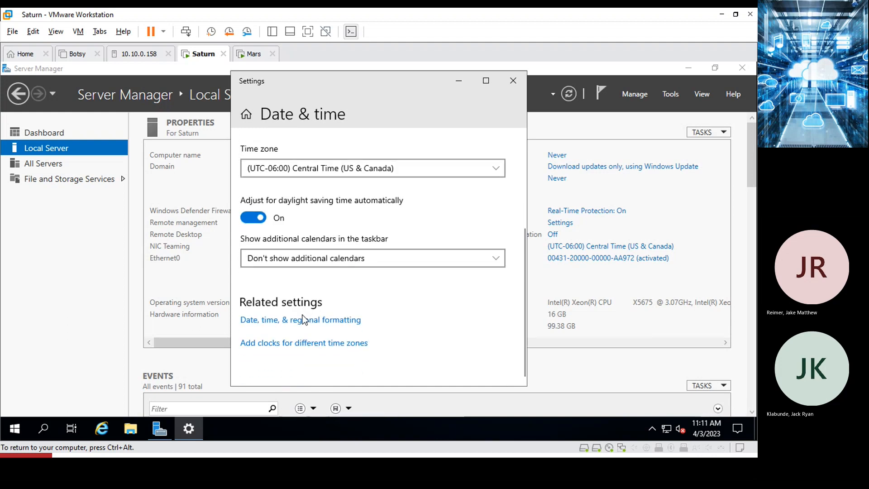
{"action": "left_click", "coordinate": [302, 320]}
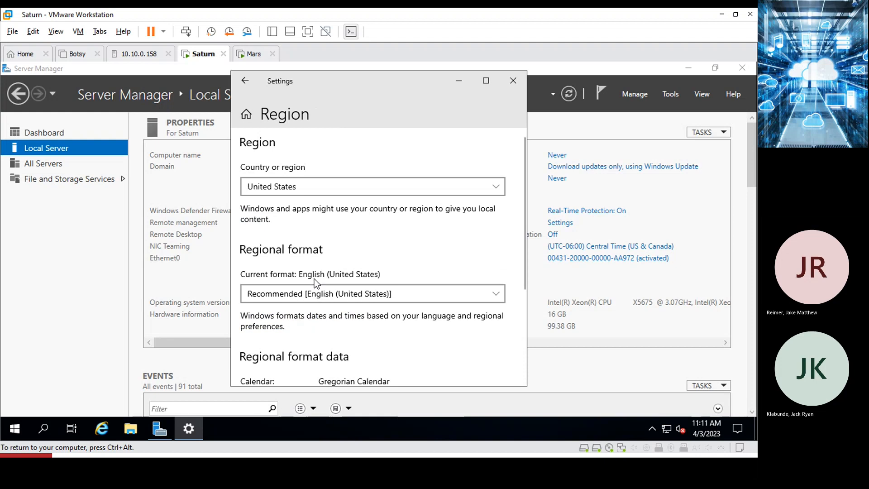
{"action": "scroll", "coordinate": [314, 283], "scroll_direction": "down", "scroll_amount": 2}
{"action": "scroll", "coordinate": [316, 289], "scroll_direction": "down", "scroll_amount": 3}
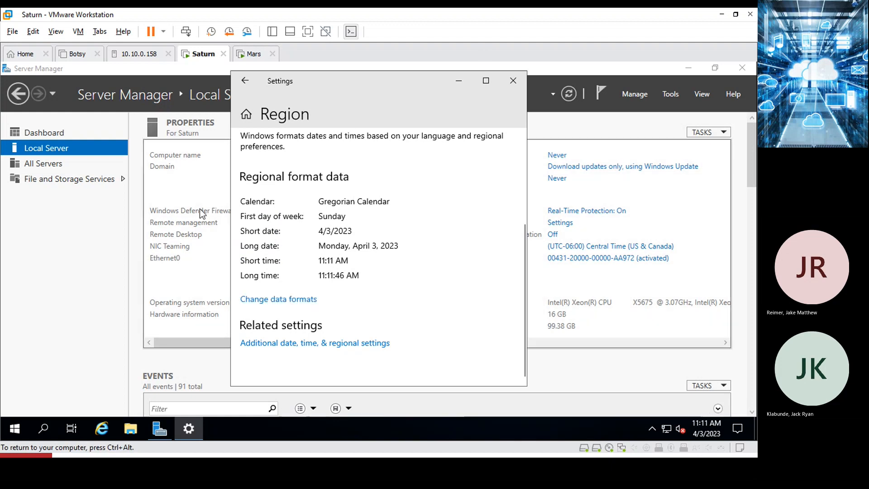
{"action": "scroll", "coordinate": [438, 152], "scroll_direction": "up", "scroll_amount": 4}
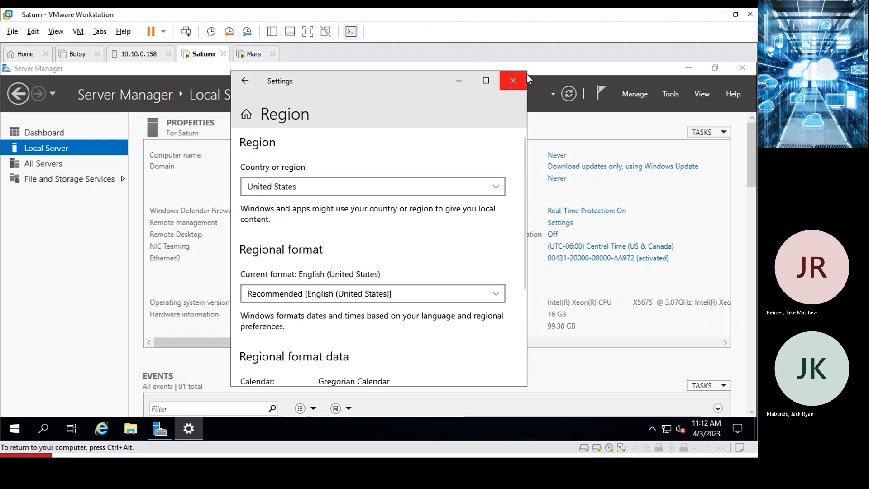
{"action": "left_click", "coordinate": [513, 81]}
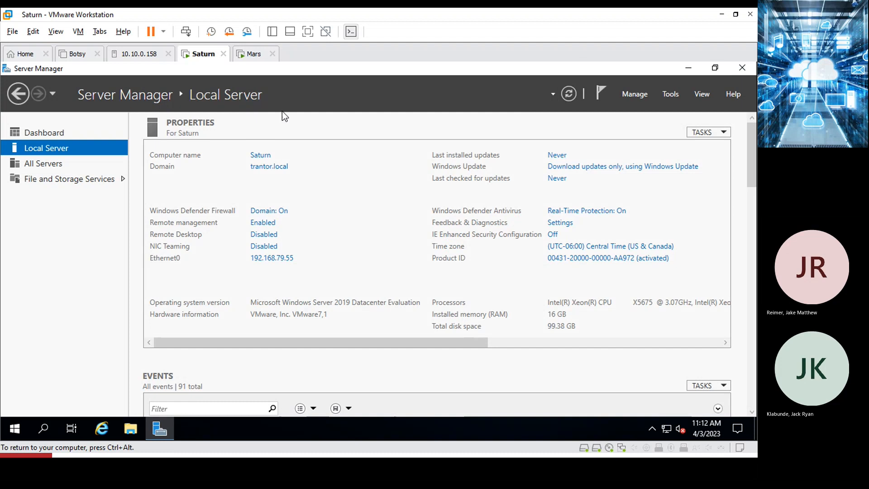
Close Server Manager on Saturn to reveal the desktop.
{"action": "left_click", "coordinate": [743, 68]}
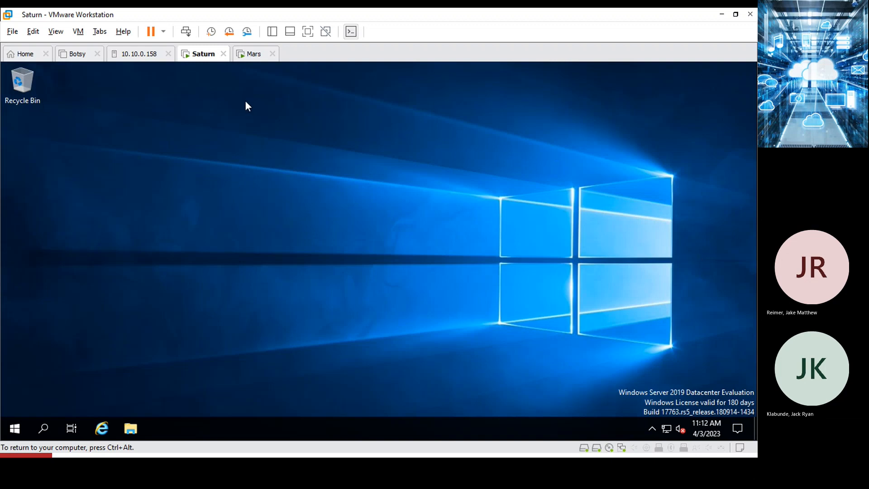
Mount [ISOs] ms_sql\SQLServer2019-x64-ENU.iso on Saturn's CD/DVD drive and apply the settings.
{"action": "right_click", "coordinate": [203, 56]}
{"action": "left_click", "coordinate": [240, 220]}
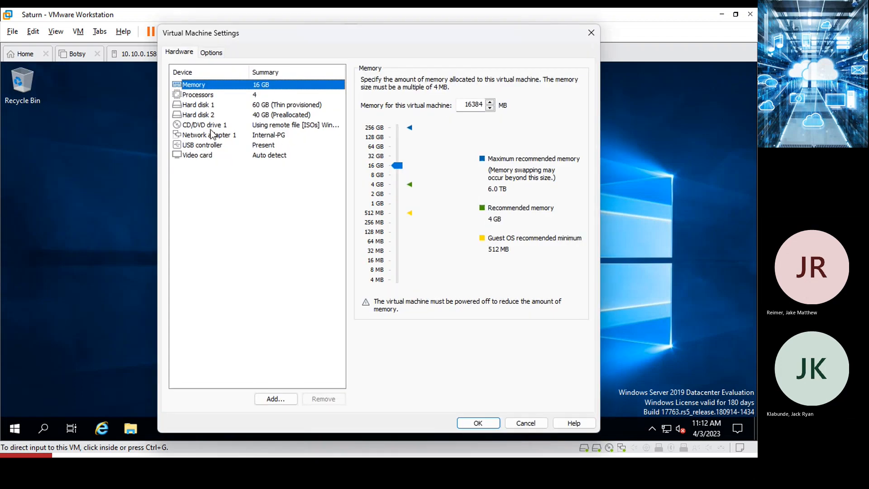
{"action": "left_click", "coordinate": [207, 127]}
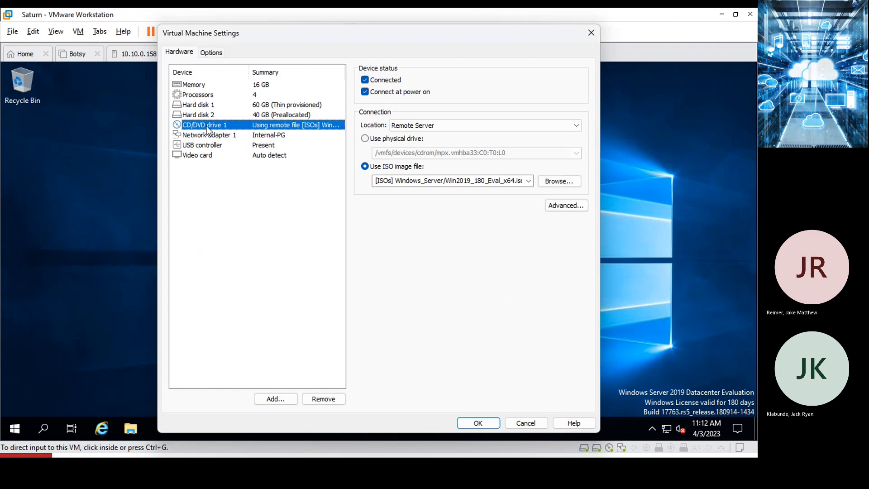
{"action": "left_click", "coordinate": [559, 181]}
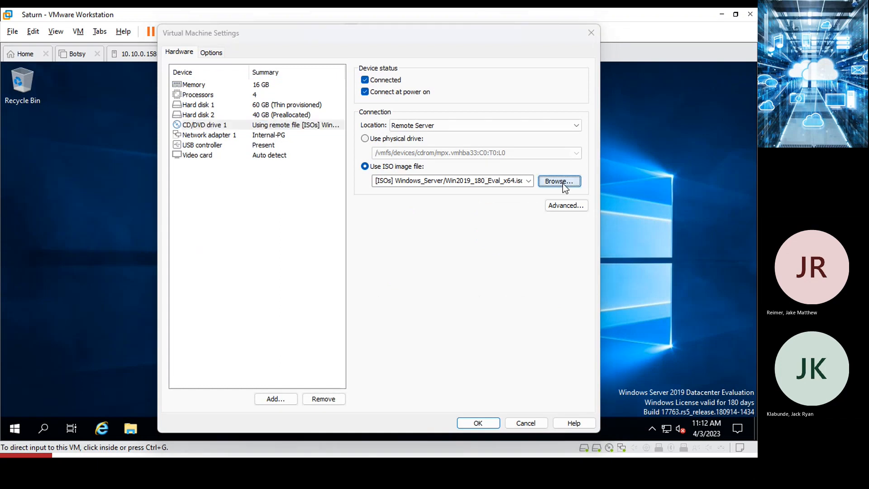
{"action": "left_click", "coordinate": [318, 148]}
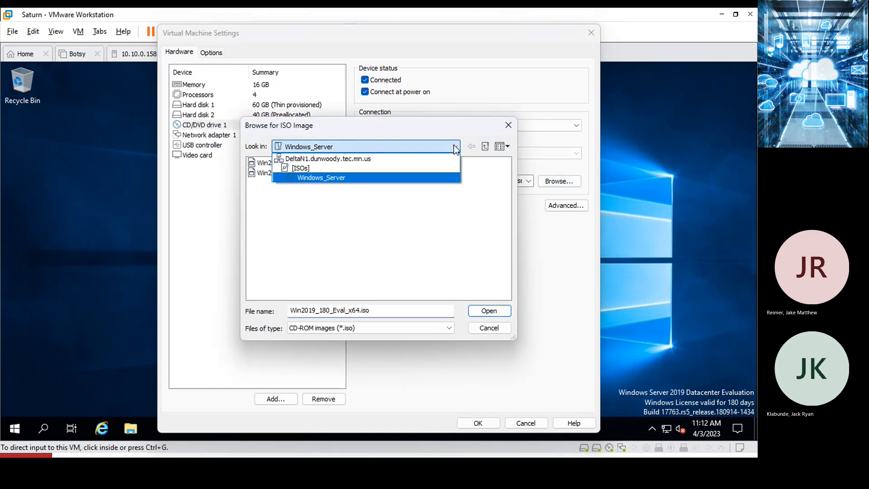
{"action": "left_click", "coordinate": [374, 168]}
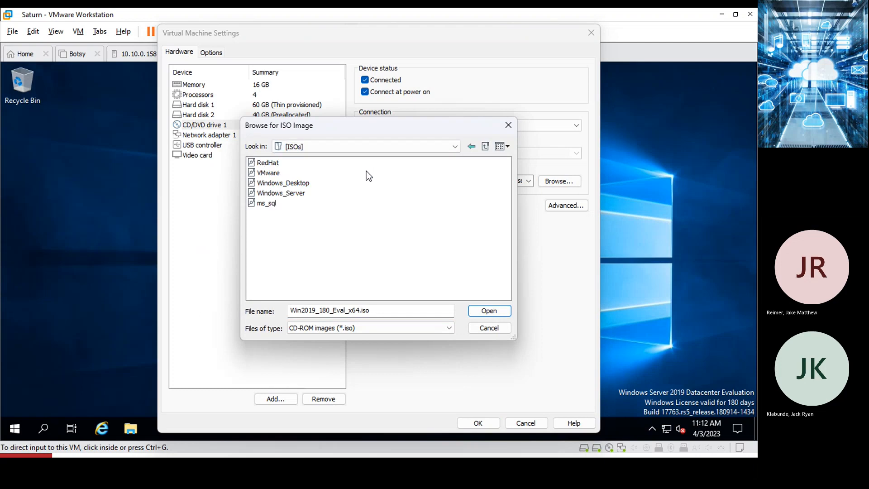
{"action": "double_click", "coordinate": [268, 204]}
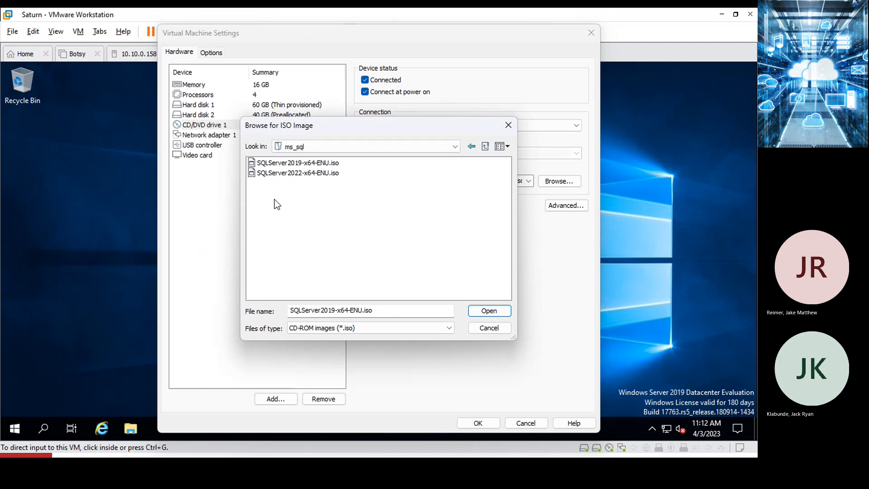
{"action": "left_click", "coordinate": [290, 164]}
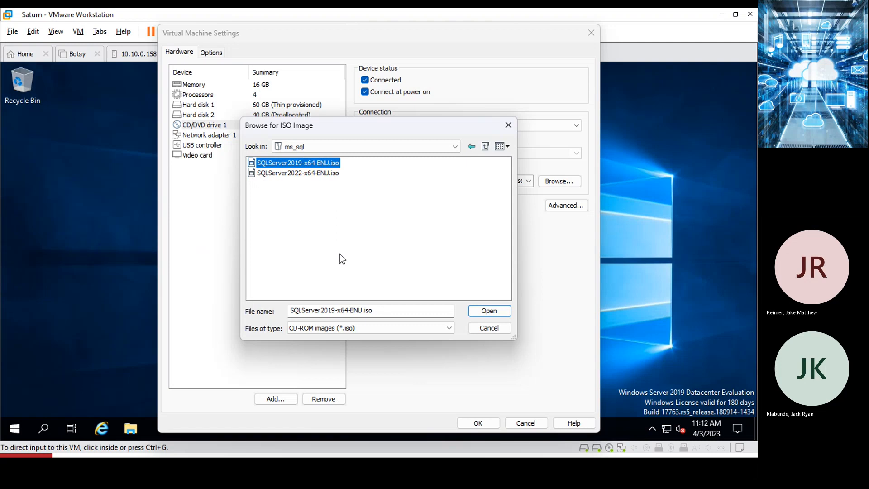
{"action": "left_click", "coordinate": [483, 316]}
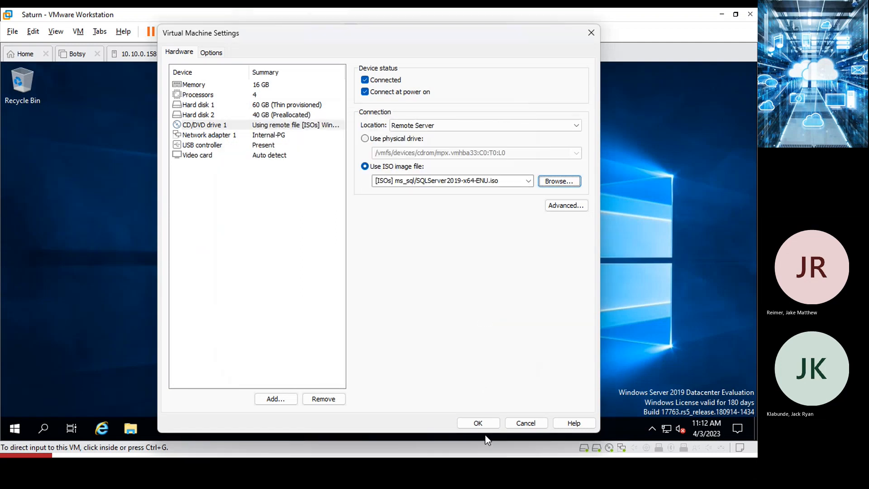
{"action": "left_click", "coordinate": [477, 422]}
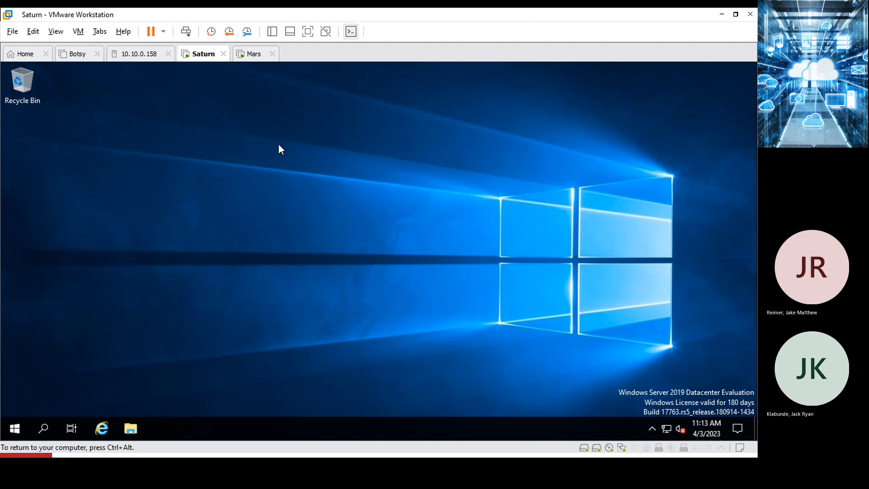
{"action": "left_click", "coordinate": [254, 53]}
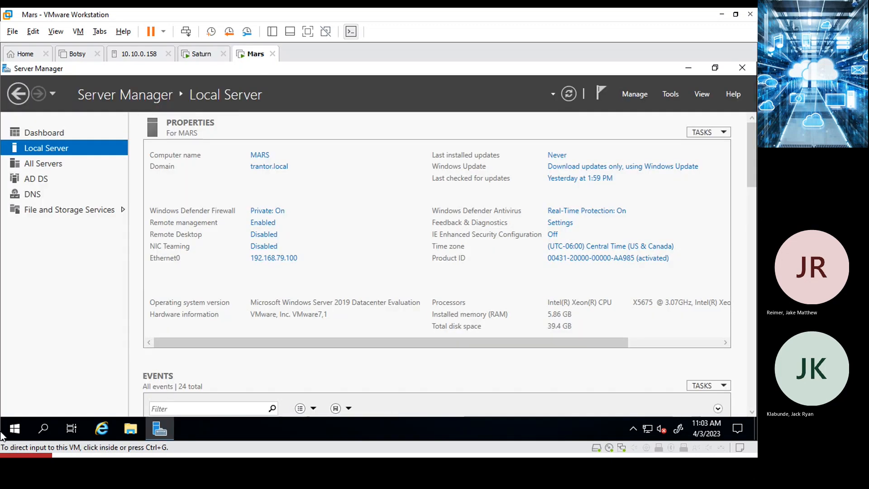
{"action": "left_click", "coordinate": [10, 432]}
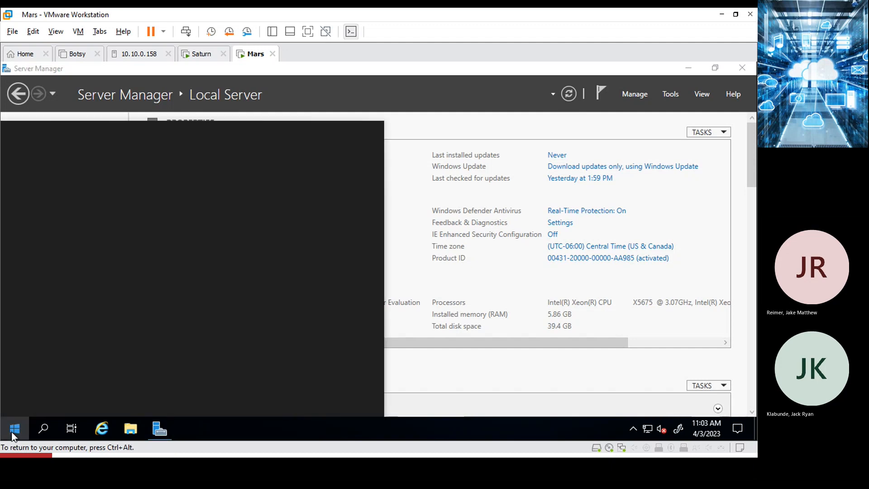
{"action": "left_click", "coordinate": [93, 155]}
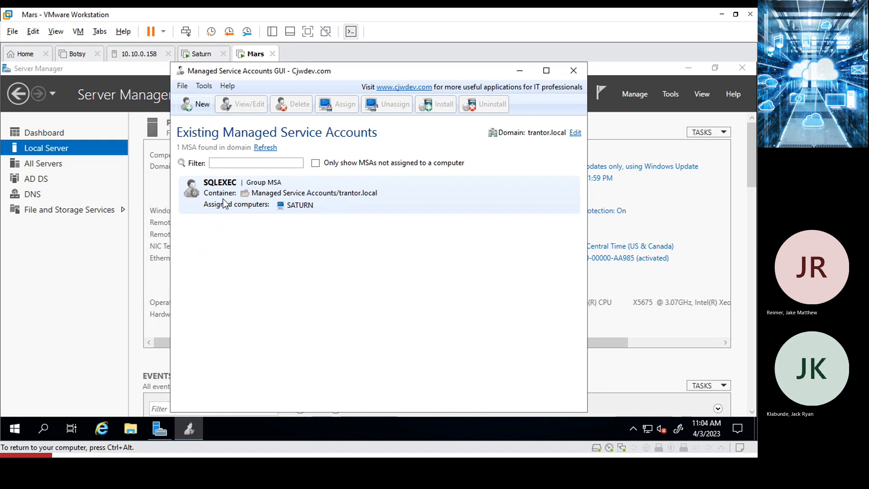
{"action": "left_click", "coordinate": [214, 195]}
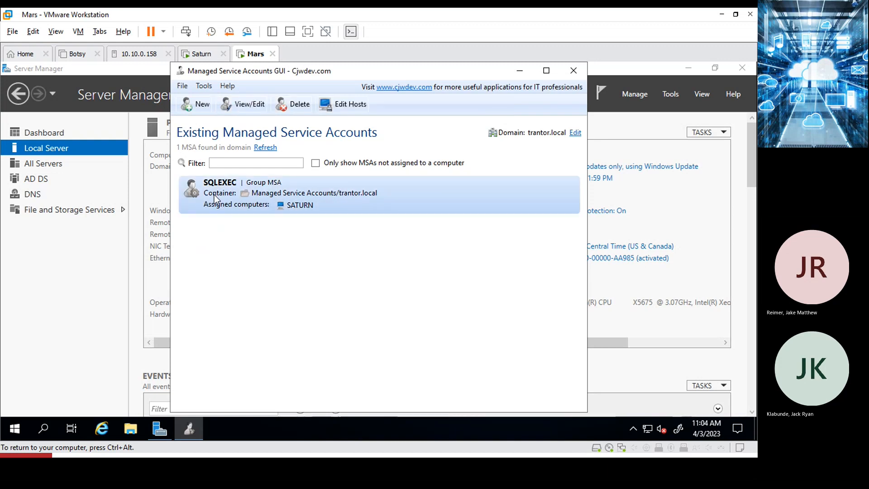
{"action": "left_click", "coordinate": [241, 109]}
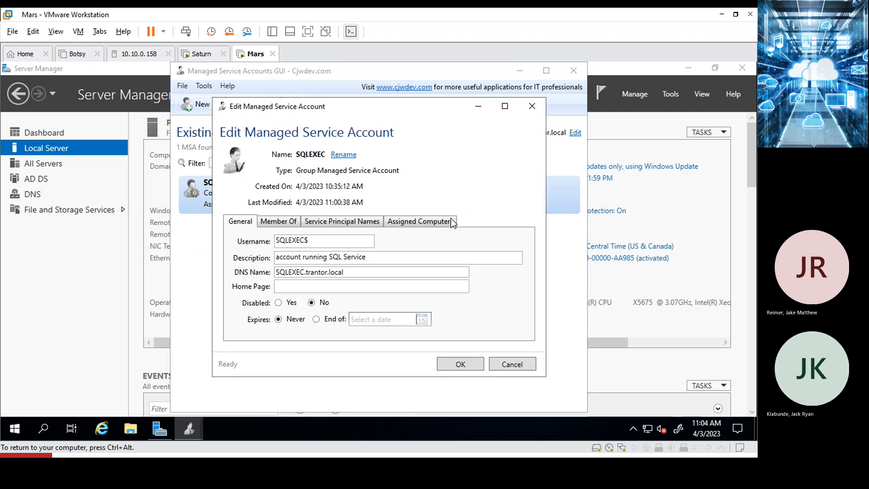
{"action": "left_click", "coordinate": [422, 224]}
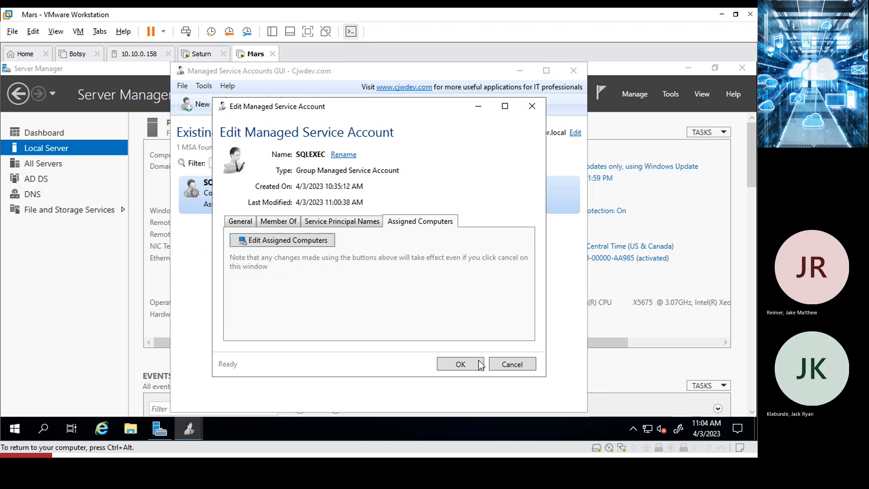
{"action": "left_click", "coordinate": [503, 360]}
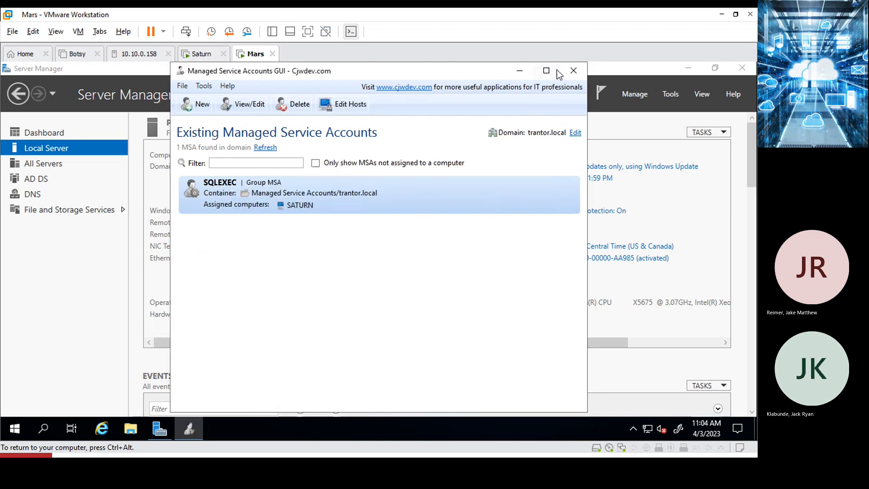
{"action": "left_click", "coordinate": [573, 73]}
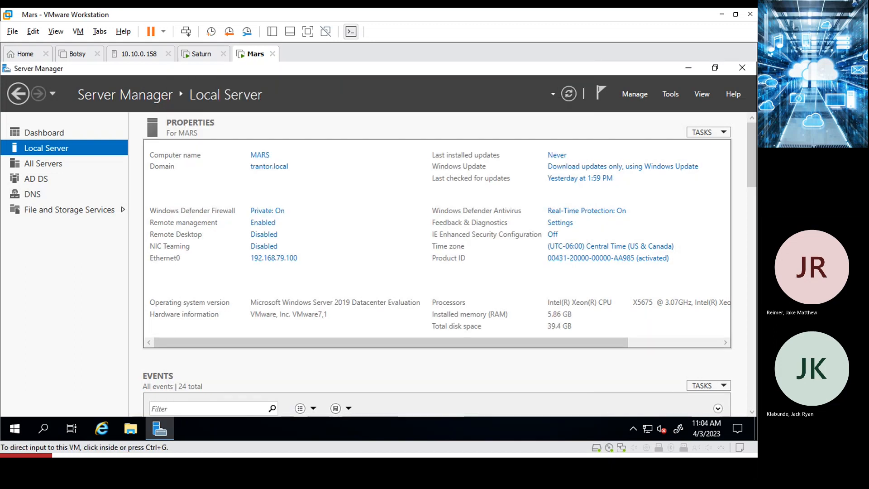
{"action": "left_click", "coordinate": [194, 54]}
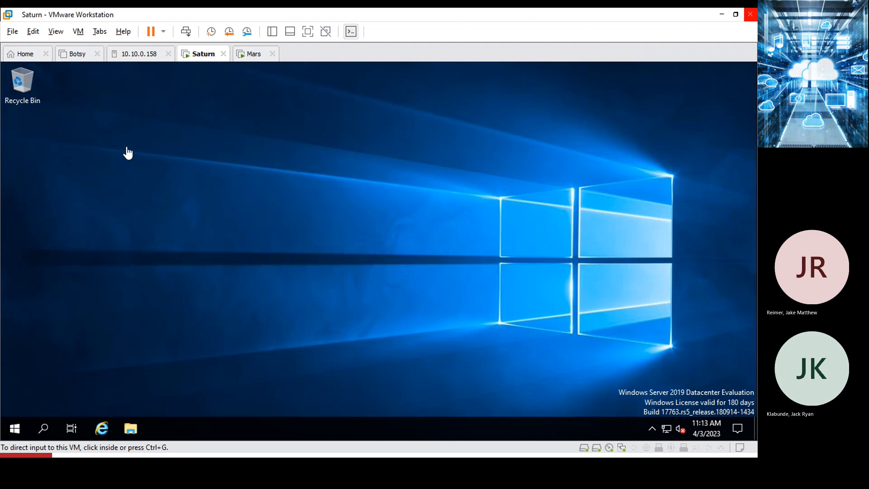
Launch File Explorer inside Saturn, then bring up Saturn's virtual machine settings.
{"action": "left_click", "coordinate": [131, 430]}
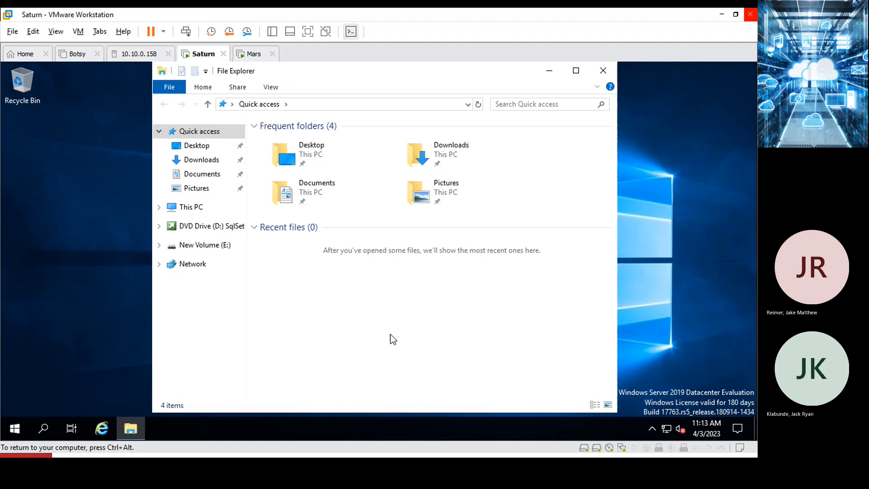
{"action": "right_click", "coordinate": [206, 53]}
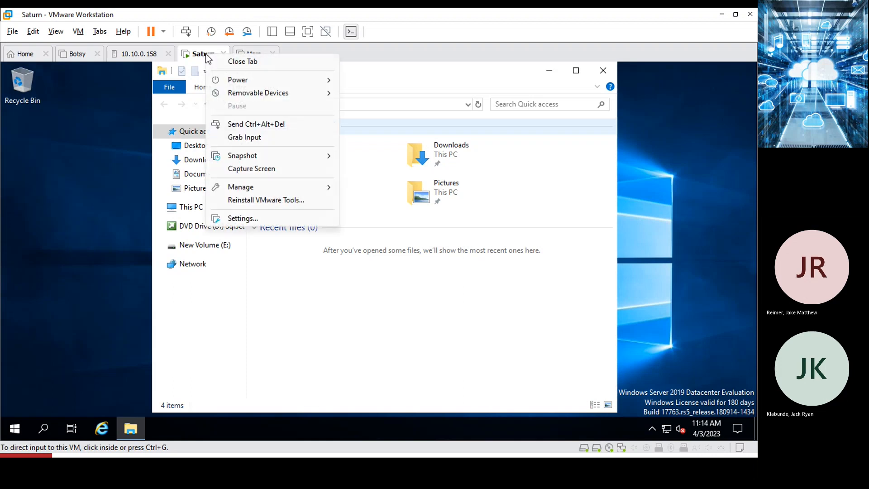
{"action": "left_click", "coordinate": [270, 217]}
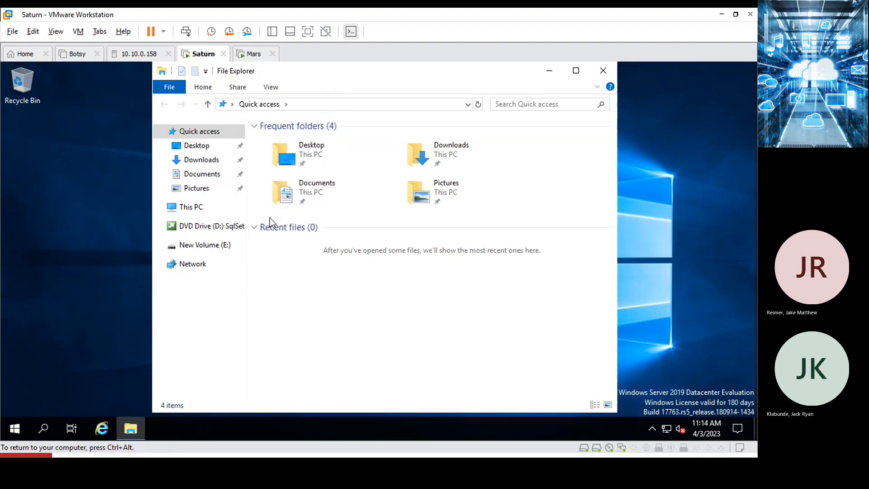
Point Saturn's CD/DVD drive at SQLServer2019-x64-ENU.iso from the [ISOs] ms_sql folder and save.
{"action": "left_click", "coordinate": [195, 127]}
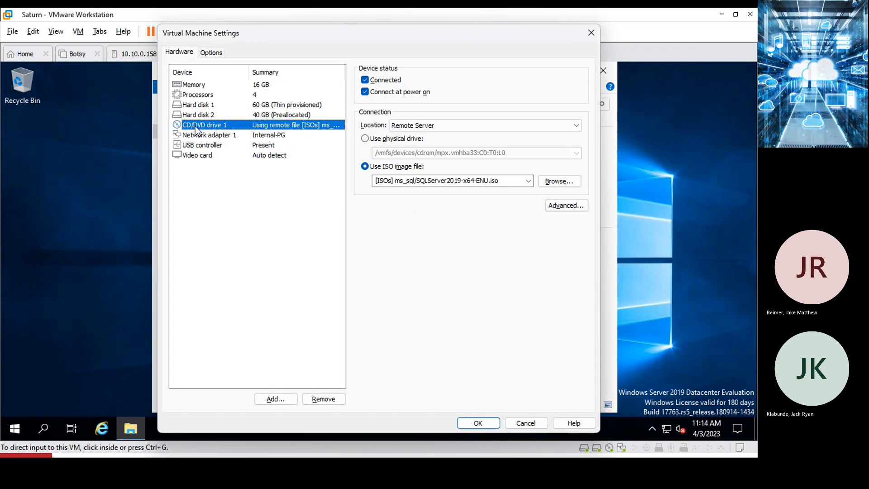
{"action": "left_click", "coordinate": [557, 182]}
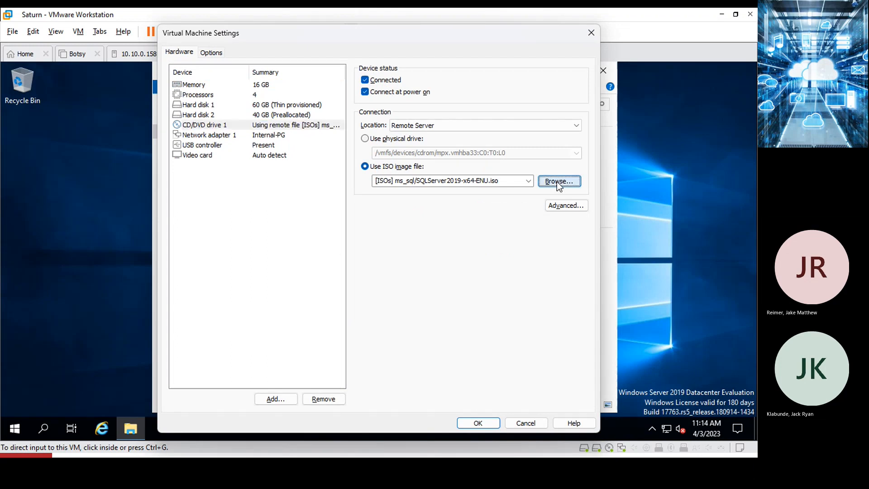
{"action": "left_click", "coordinate": [326, 147]}
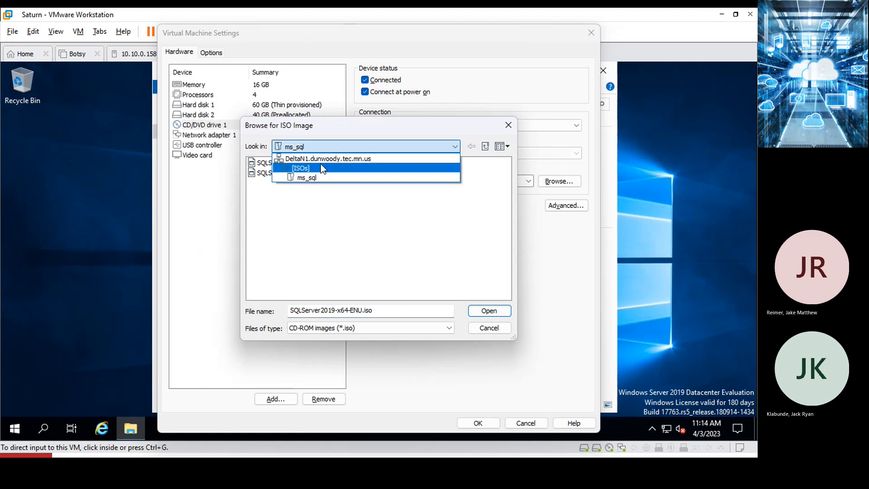
{"action": "left_click", "coordinate": [320, 166]}
{"action": "double_click", "coordinate": [265, 204]}
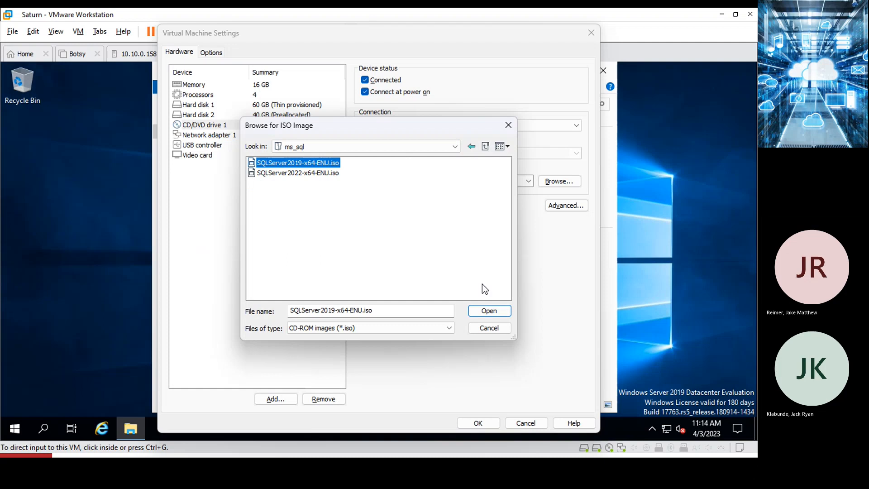
{"action": "left_click", "coordinate": [487, 311]}
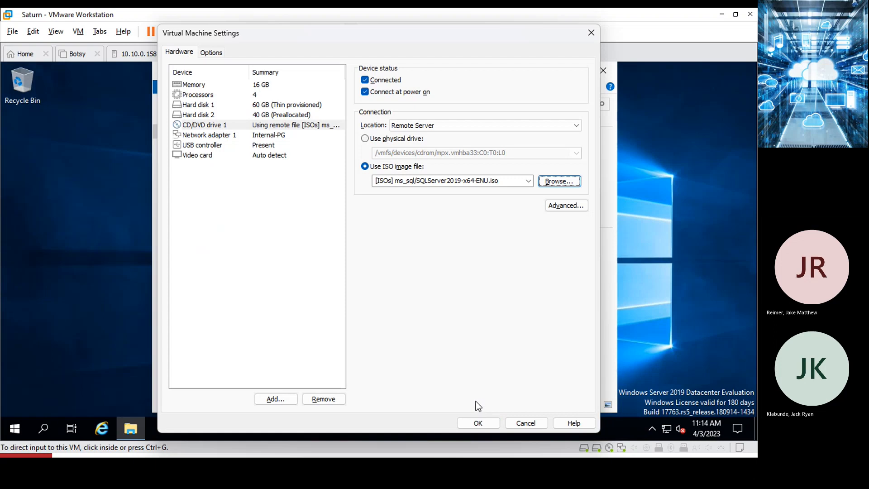
{"action": "left_click", "coordinate": [479, 423]}
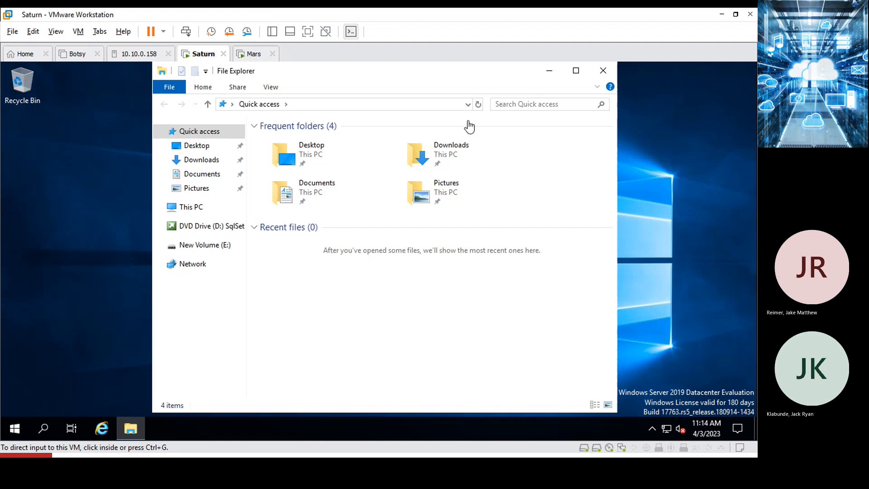
Focus the Saturn VM and browse DVD Drive (D:) SqlSetup_x64_ENU in File Explorer.
{"action": "left_click", "coordinate": [205, 231]}
{"action": "left_click", "coordinate": [204, 231]}
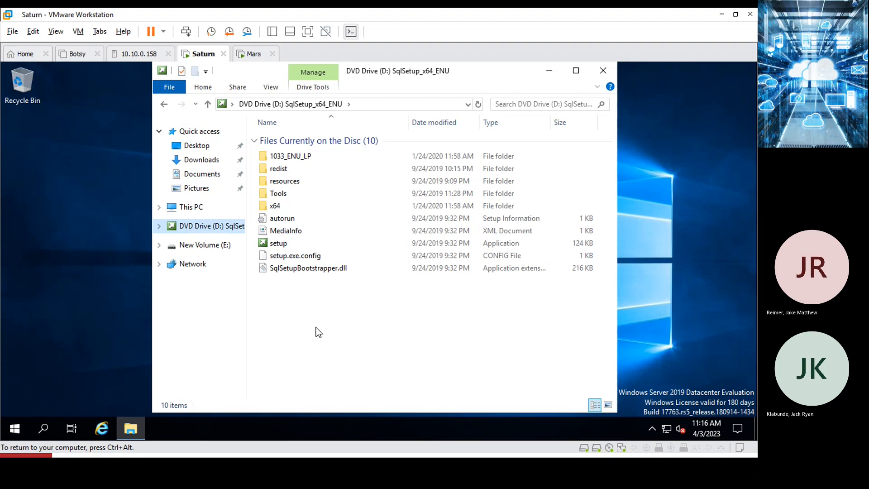
{"action": "key", "text": "ctrl+alt"}
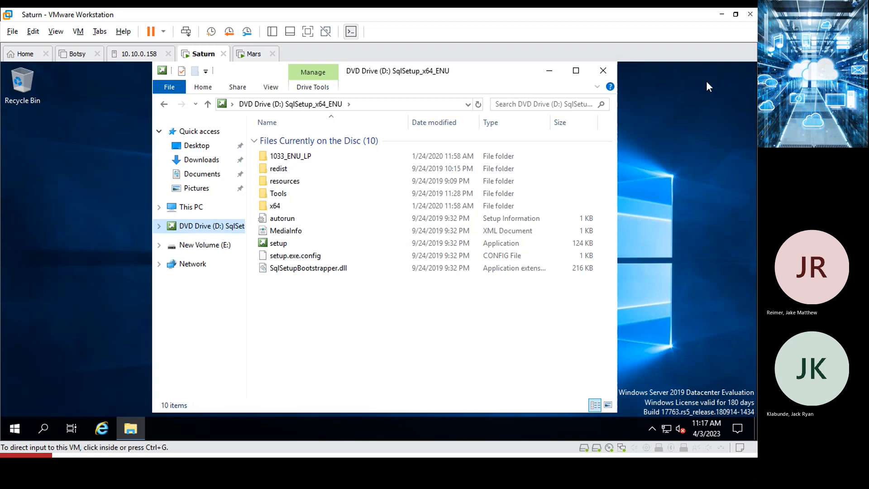
Launch SQL Server setup from the disc, move the Installation Center right, and give Saturn input control.
{"action": "double_click", "coordinate": [278, 243]}
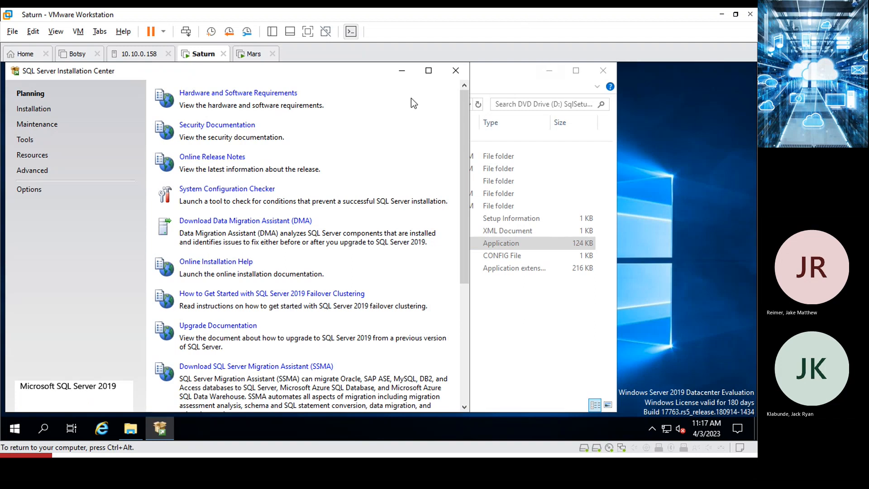
{"action": "left_click_drag", "start_coordinate": [349, 68], "coordinate": [464, 73]}
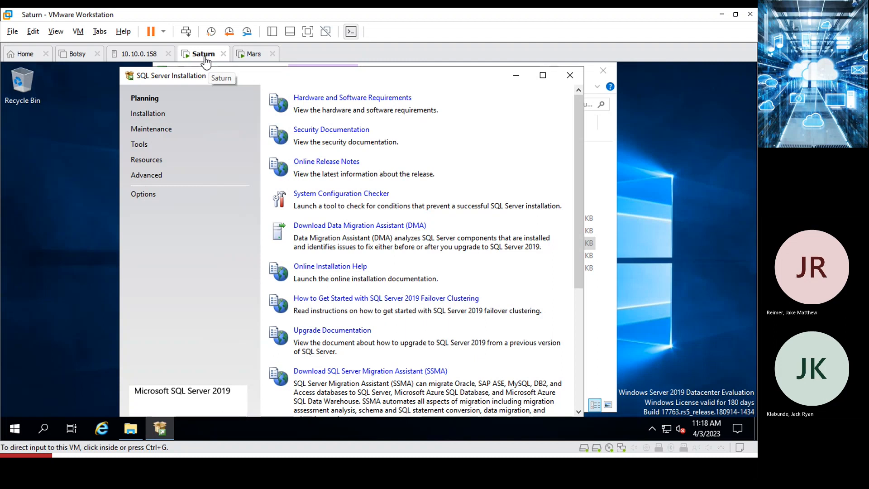
{"action": "left_click", "coordinate": [419, 280]}
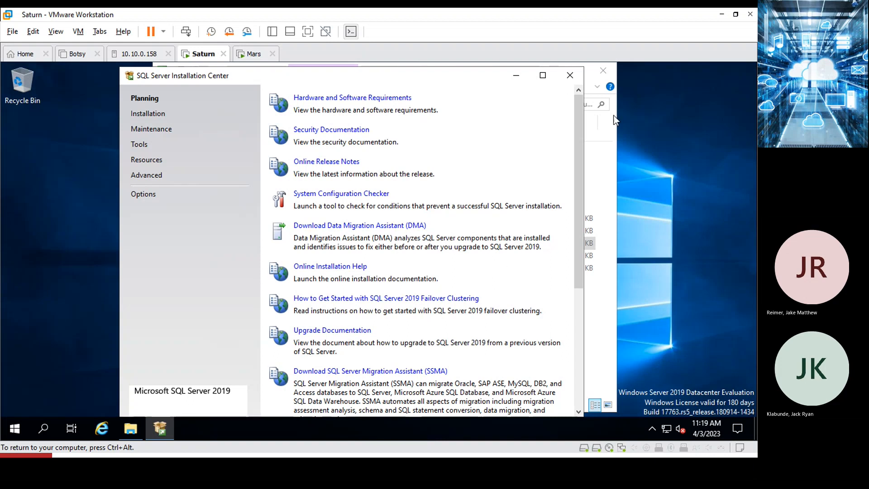
{"action": "left_click", "coordinate": [594, 134]}
{"action": "key", "text": "ctrl+a"}
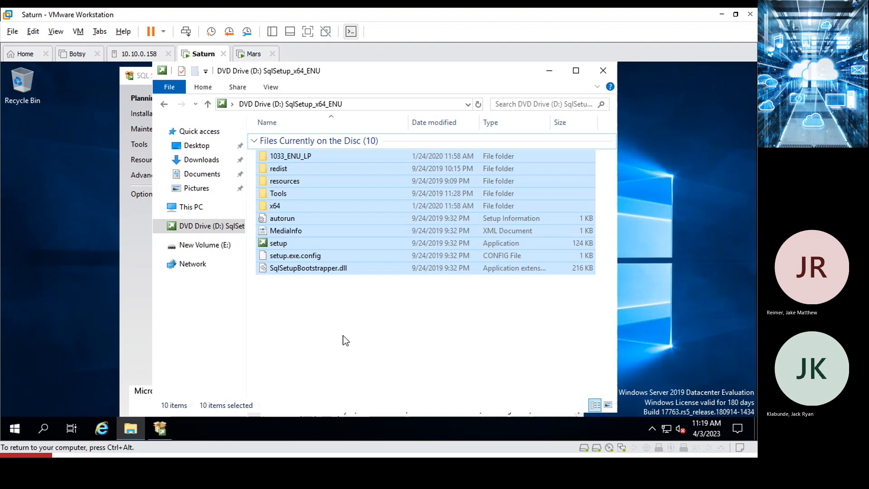
{"action": "left_click", "coordinate": [137, 249]}
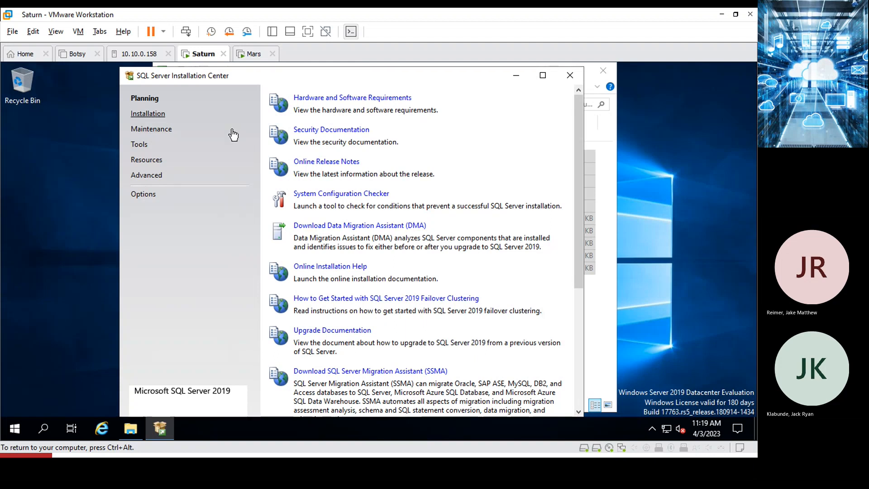
From the Installation Center's Installation page, launch a new stand-alone SQL Server 2019 installation.
{"action": "left_click", "coordinate": [148, 116]}
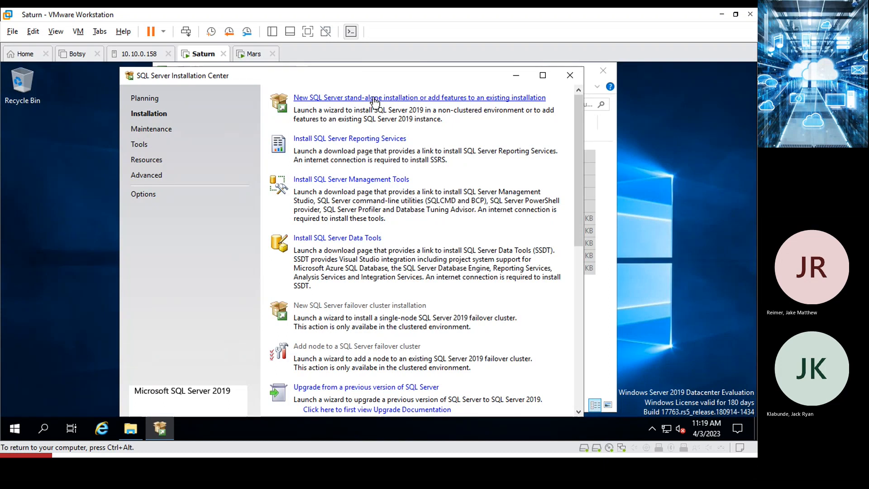
{"action": "left_click", "coordinate": [375, 101]}
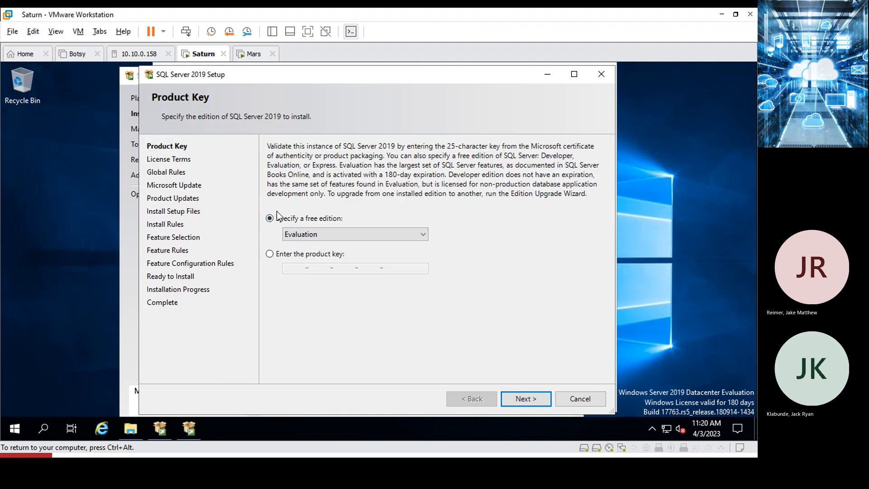
Keep the Evaluation edition, accept the license terms, and continue toward Microsoft Update.
{"action": "left_click", "coordinate": [523, 398]}
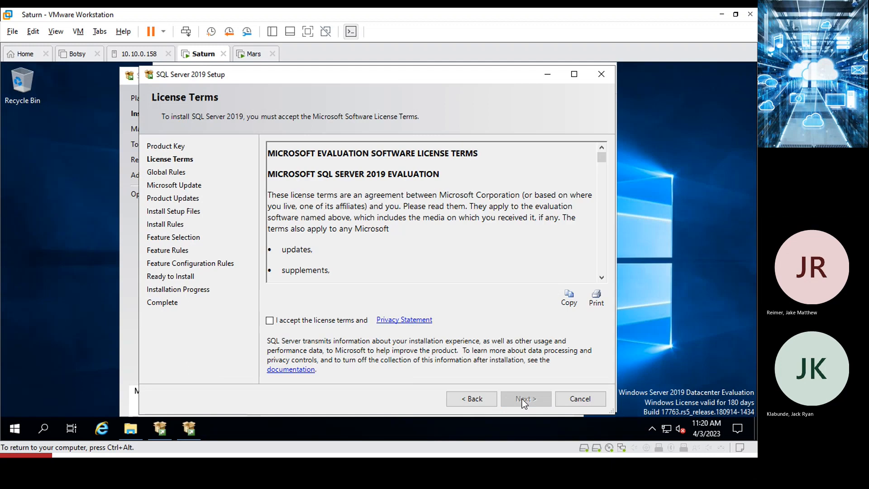
{"action": "left_click", "coordinate": [270, 321]}
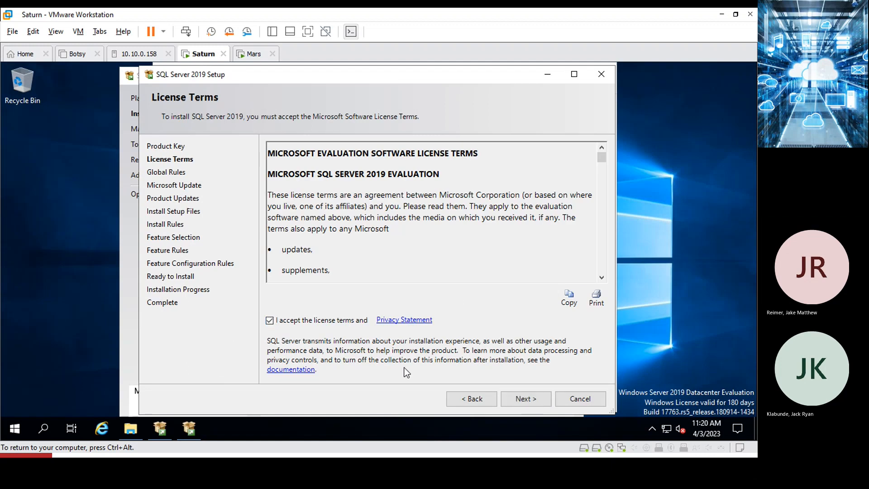
{"action": "left_click", "coordinate": [517, 400]}
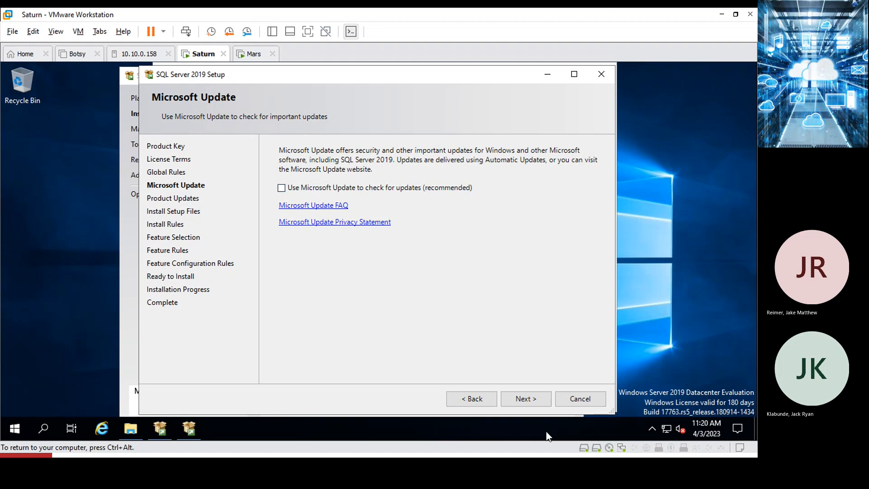
Continue with 'Use Microsoft Update' left unchecked so the setup files install.
{"action": "left_click", "coordinate": [523, 398]}
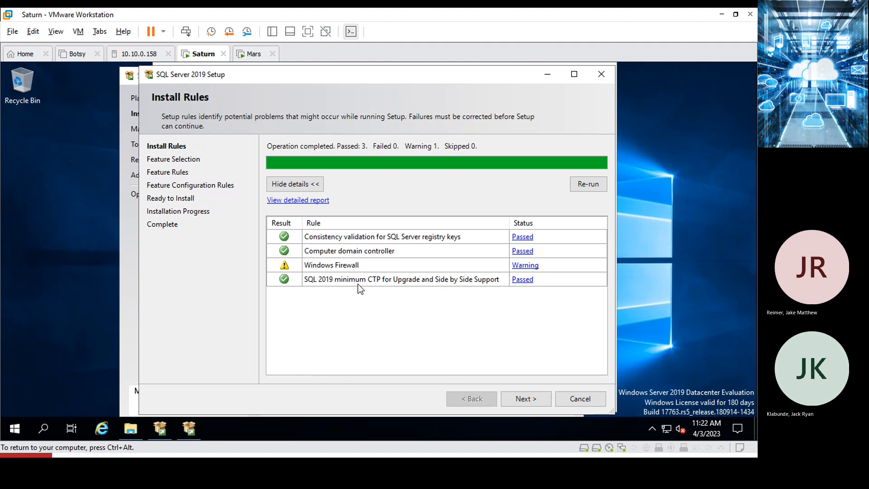
Read and dismiss the Windows Firewall warning details, then proceed to Feature Selection.
{"action": "left_click", "coordinate": [524, 271]}
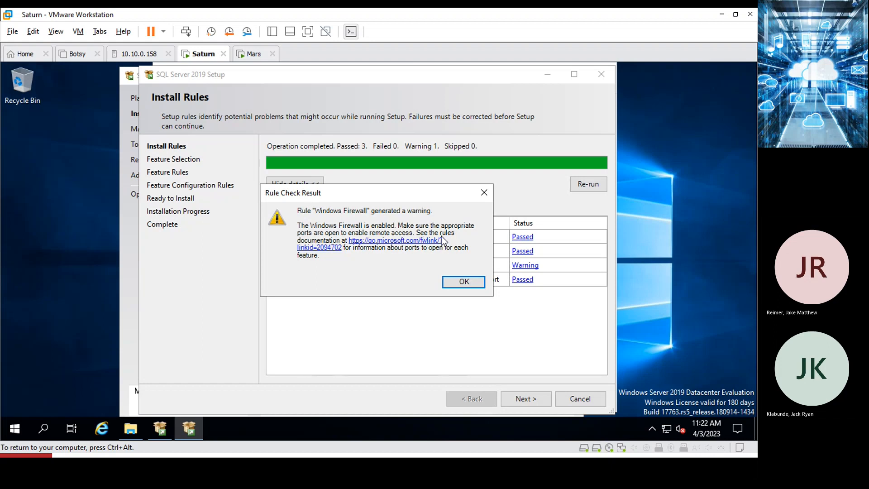
{"action": "left_click", "coordinate": [464, 284]}
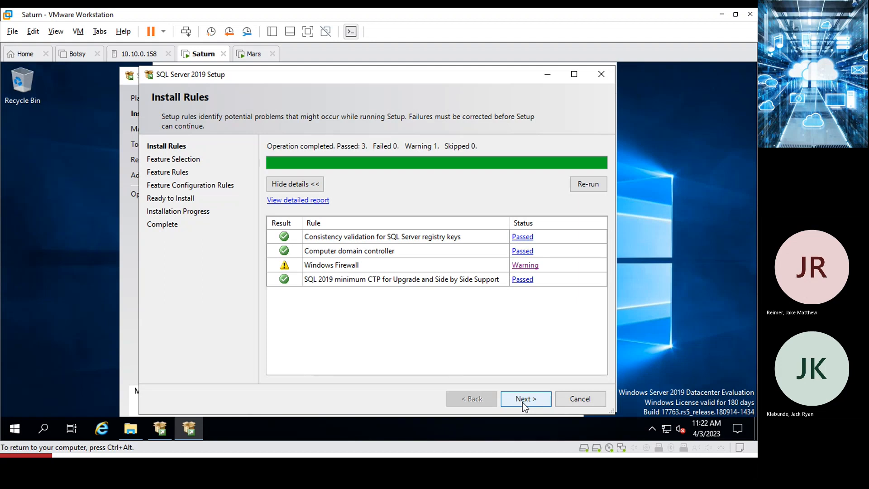
{"action": "left_click", "coordinate": [523, 403]}
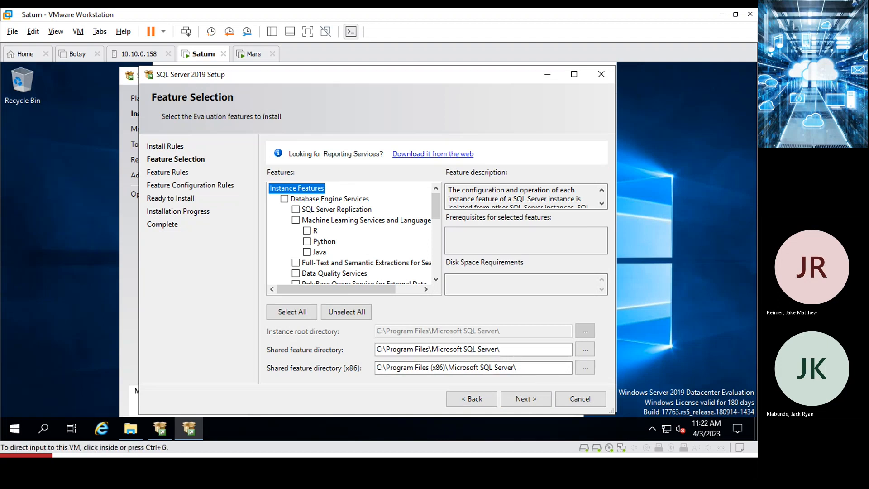
Bring up SQL install Lab_3.docx and find step 5's (1s1) Global Rules screenshot instruction.
{"action": "key", "text": "alt+Tab"}
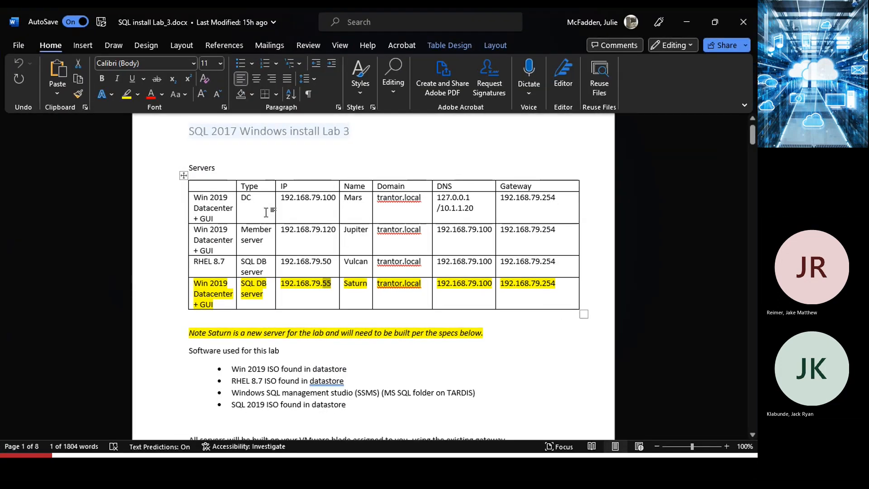
{"action": "scroll", "coordinate": [272, 217], "scroll_direction": "down", "scroll_amount": 20}
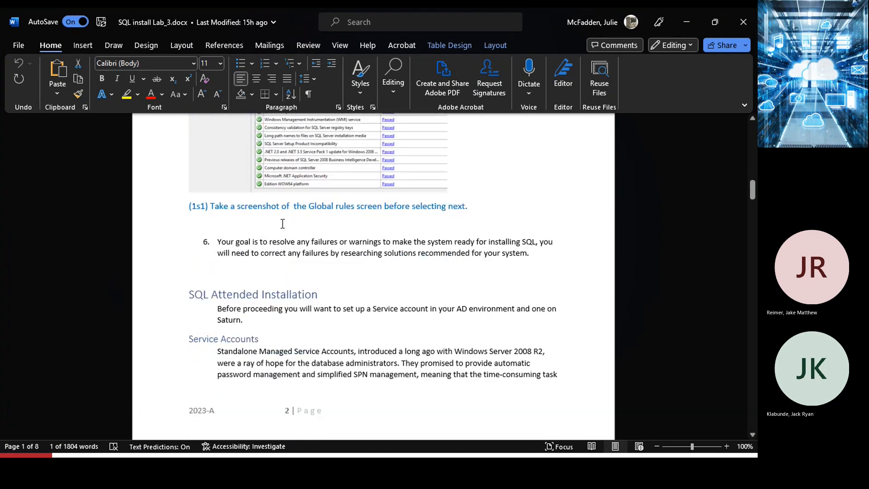
{"action": "scroll", "coordinate": [282, 224], "scroll_direction": "up", "scroll_amount": 15}
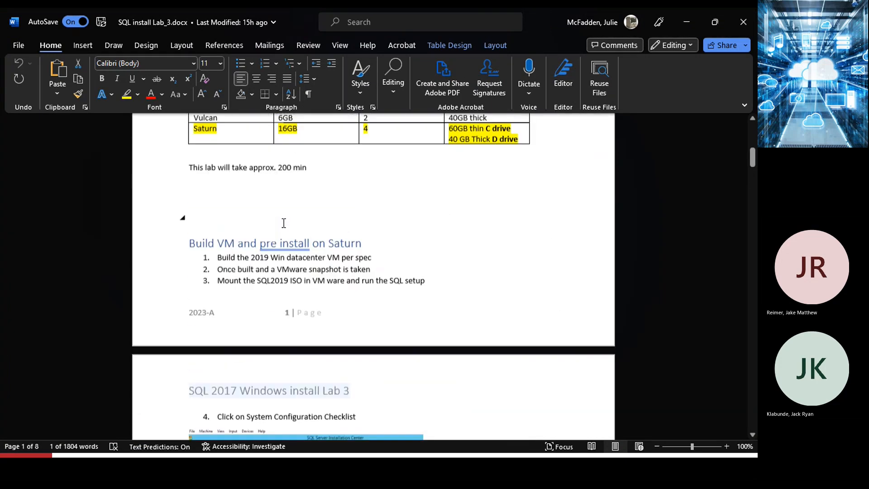
{"action": "scroll", "coordinate": [283, 223], "scroll_direction": "up", "scroll_amount": 7}
{"action": "scroll", "coordinate": [278, 219], "scroll_direction": "down", "scroll_amount": 3}
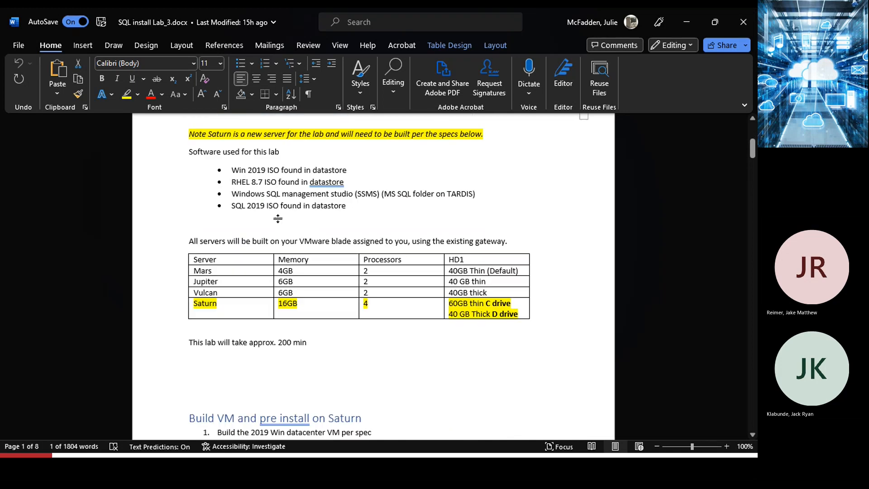
{"action": "scroll", "coordinate": [278, 218], "scroll_direction": "down", "scroll_amount": 12}
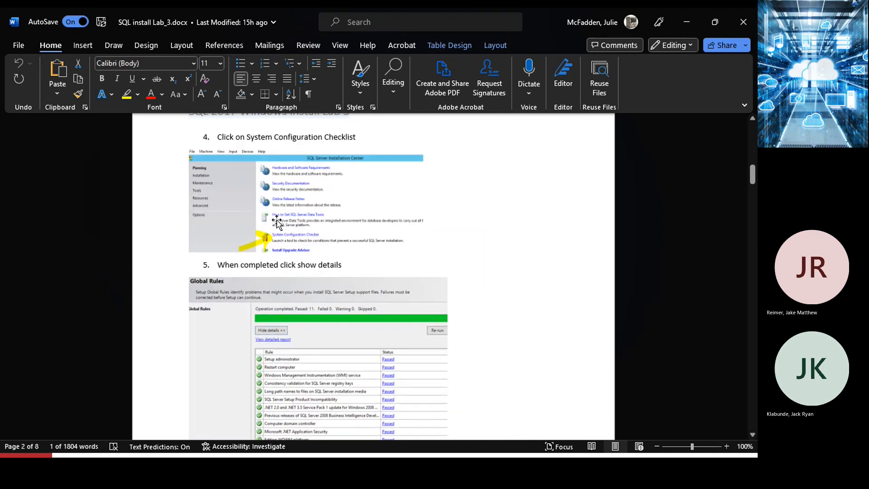
{"action": "scroll", "coordinate": [277, 222], "scroll_direction": "down", "scroll_amount": 2}
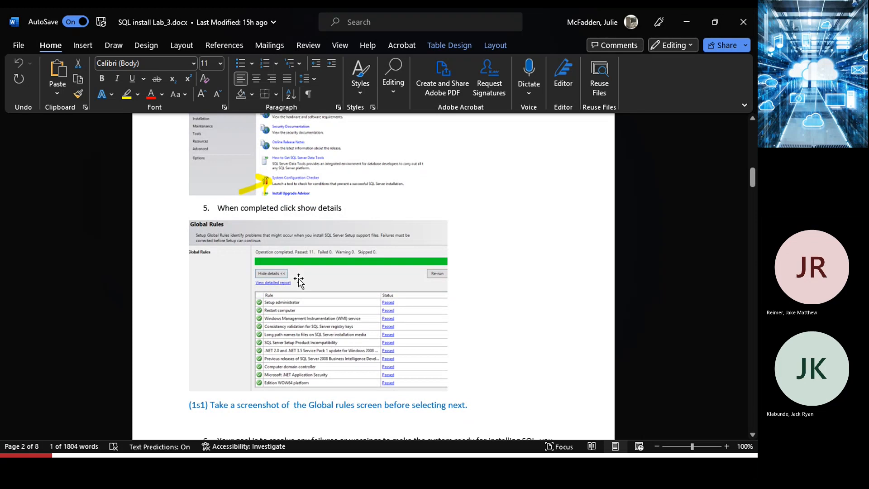
{"action": "scroll", "coordinate": [297, 282], "scroll_direction": "up", "scroll_amount": 1}
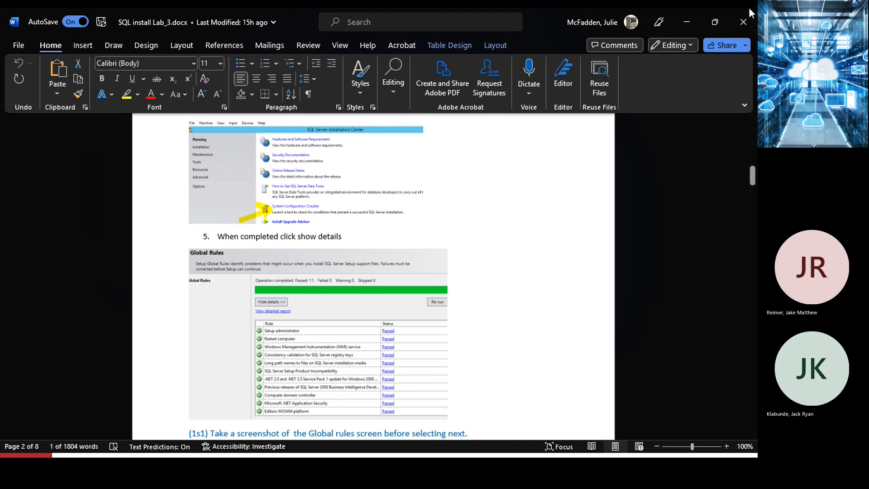
Minimize Word, cancel the SQL Server setup wizard, and show the Installation Center's Planning page.
{"action": "left_click", "coordinate": [683, 23]}
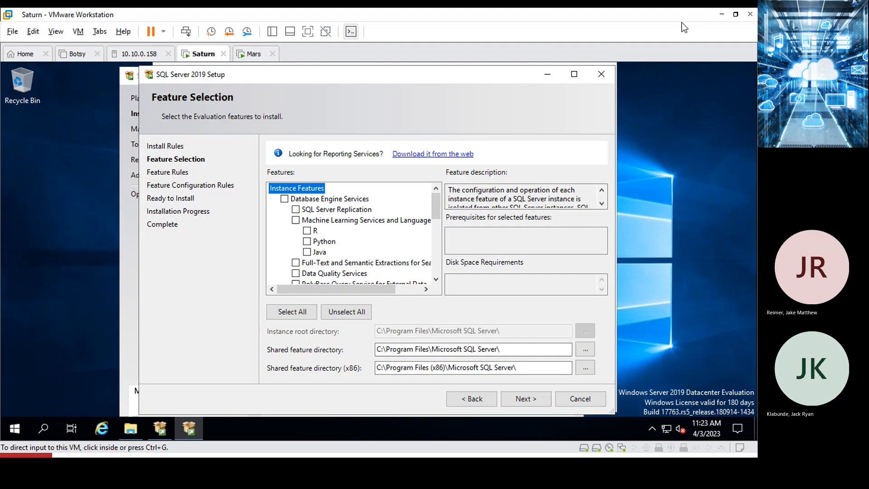
{"action": "left_click", "coordinate": [474, 399]}
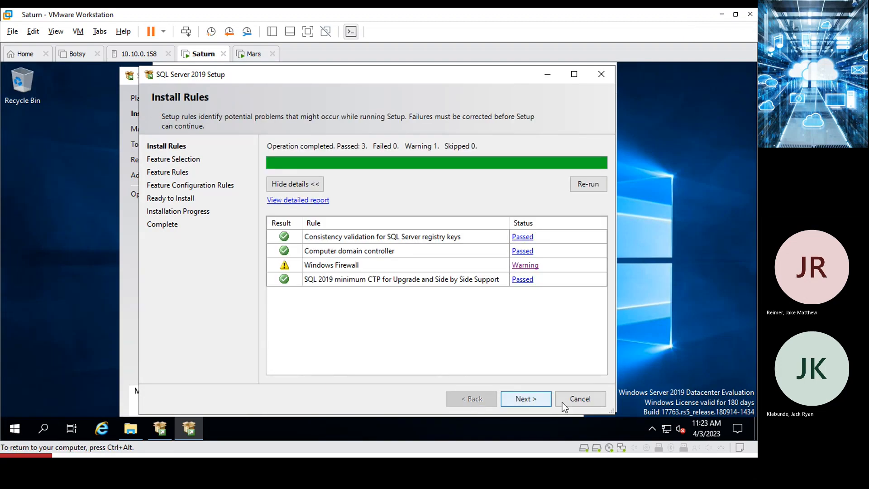
{"action": "left_click", "coordinate": [563, 403]}
{"action": "left_click", "coordinate": [476, 265]}
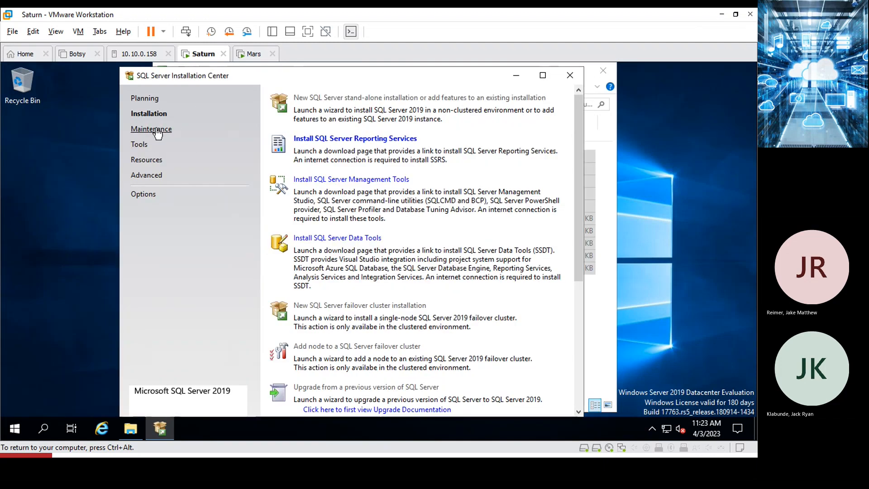
{"action": "left_click", "coordinate": [157, 130]}
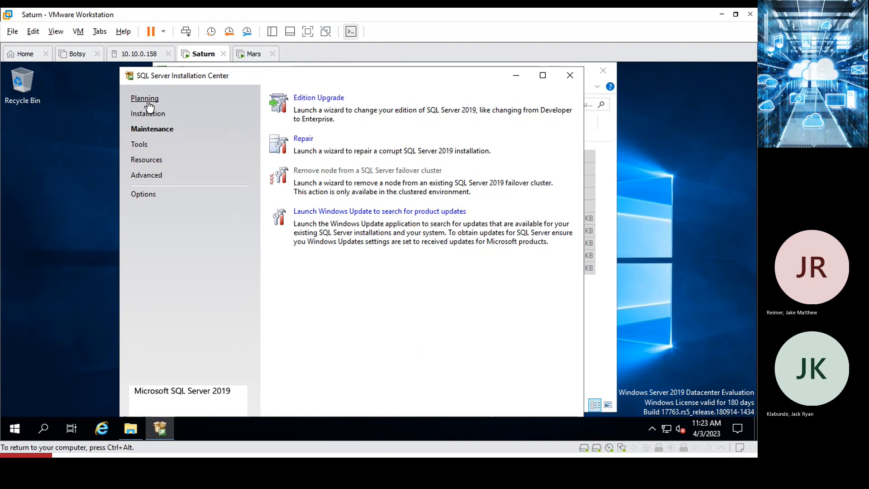
{"action": "left_click", "coordinate": [146, 100]}
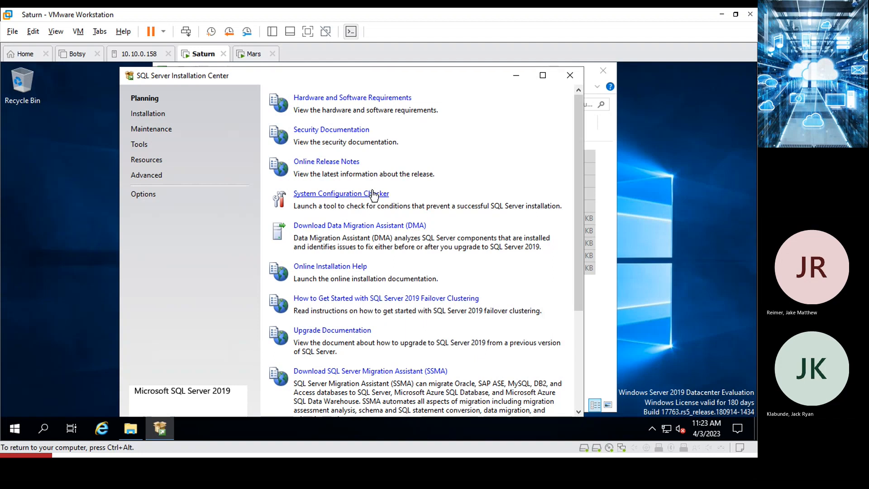
Run the System Configuration Checker and expand its Global Rules details, all 8 passed.
{"action": "left_click", "coordinate": [346, 195]}
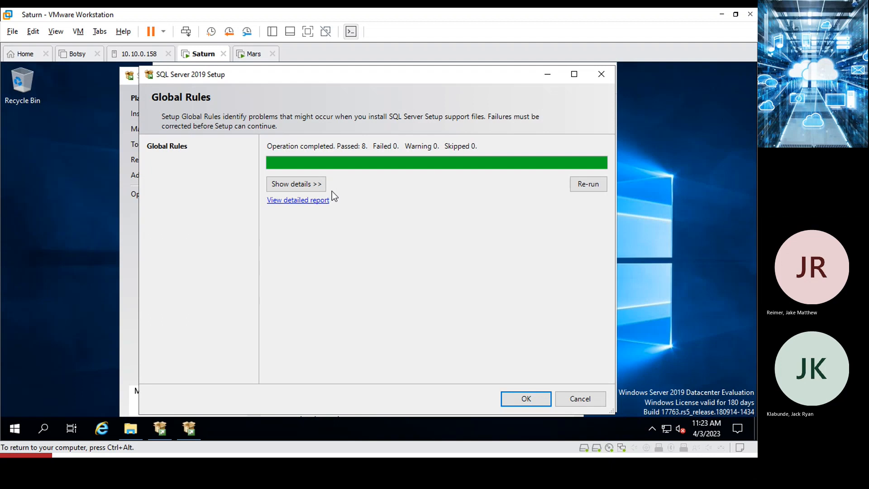
{"action": "left_click", "coordinate": [297, 187]}
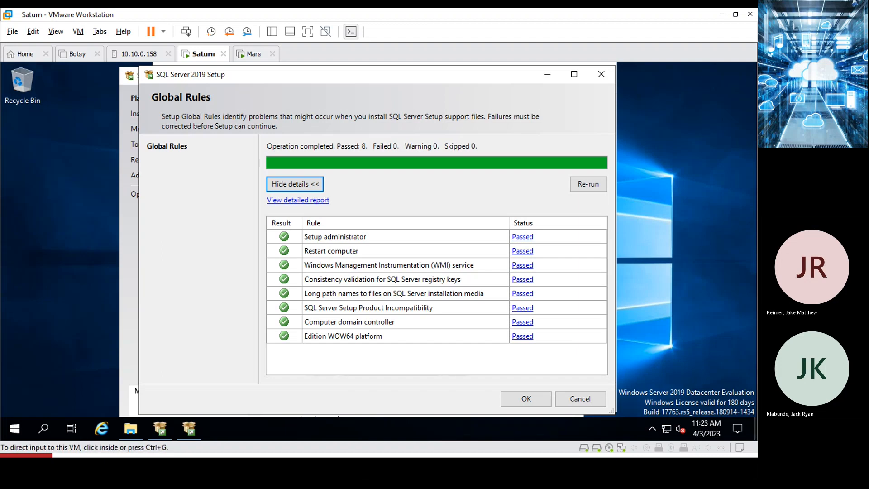
{"action": "key", "text": "alt+Tab"}
Compare the Global Rules example in the Word guide, then minimize Word.
{"action": "scroll", "coordinate": [261, 265], "scroll_direction": "down", "scroll_amount": 1}
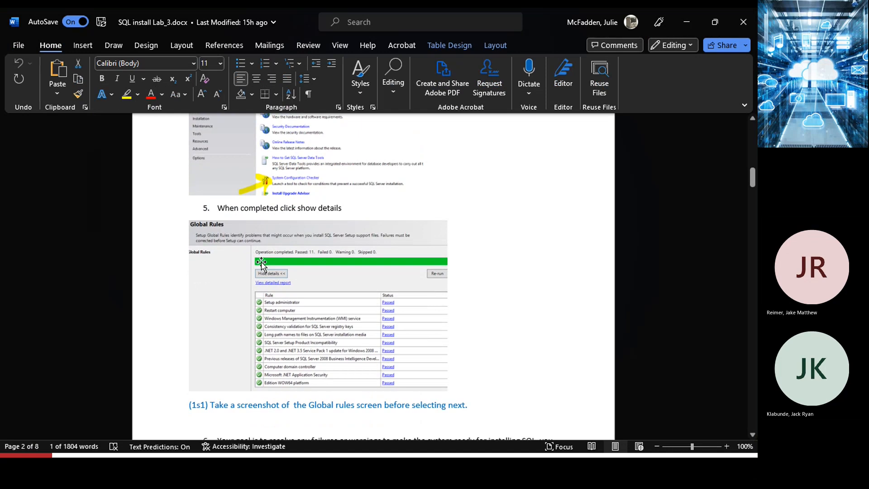
{"action": "left_click", "coordinate": [685, 22]}
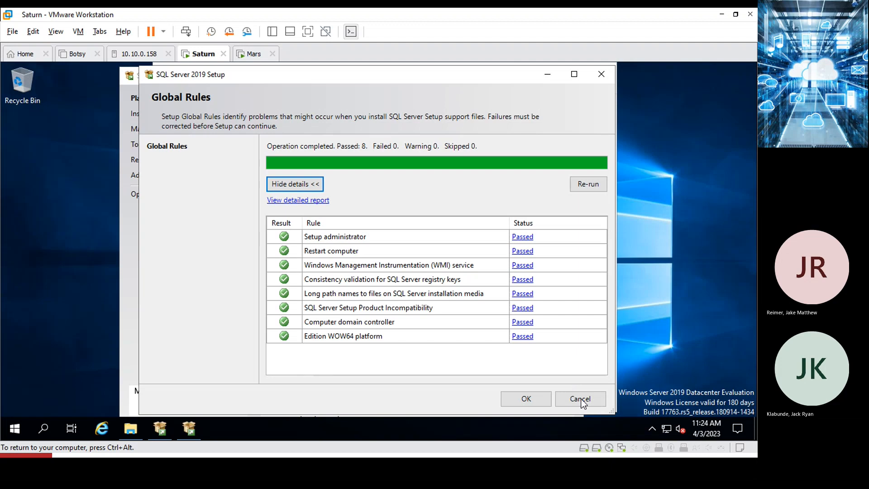
Close the Global Rules results and launch a new stand-alone SQL Server installation.
{"action": "left_click", "coordinate": [525, 400]}
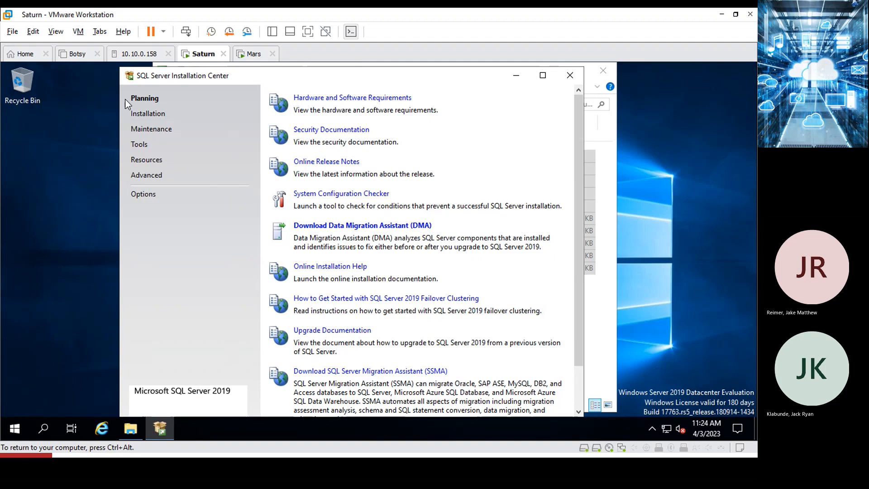
{"action": "left_click", "coordinate": [136, 114]}
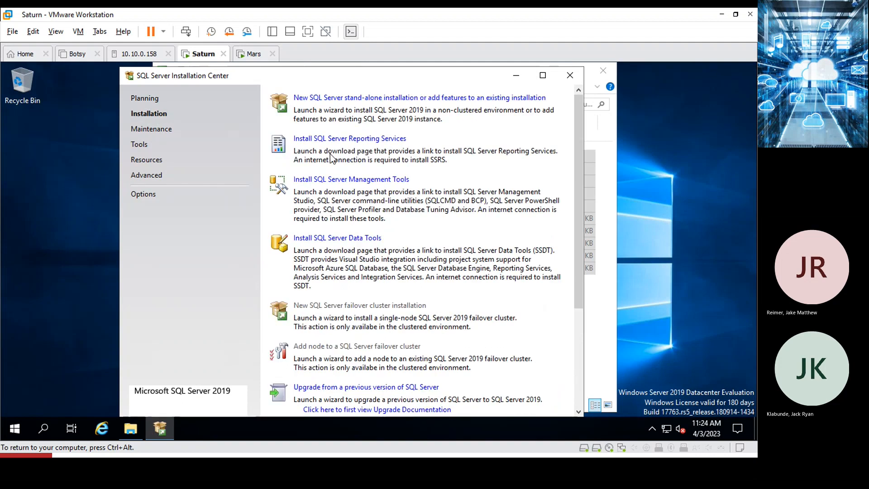
{"action": "left_click", "coordinate": [339, 99]}
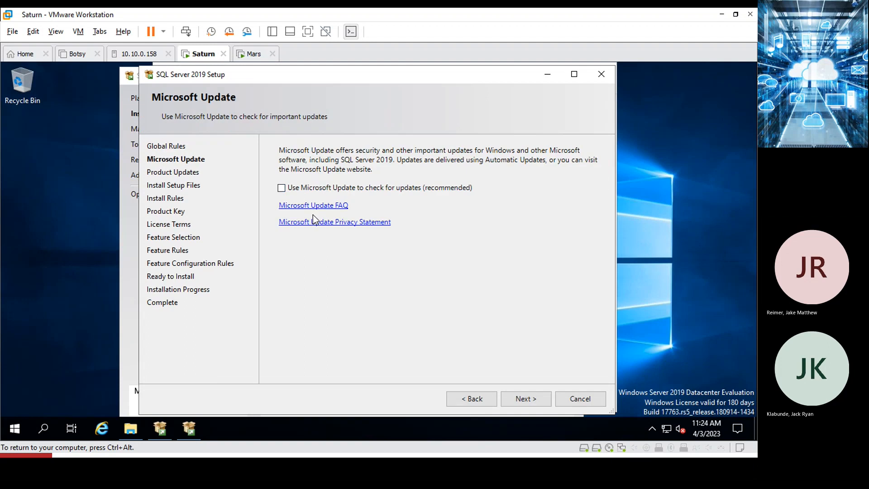
Skip Microsoft Update and pass the install rules to reach the Evaluation edition Product Key page.
{"action": "left_click", "coordinate": [521, 397]}
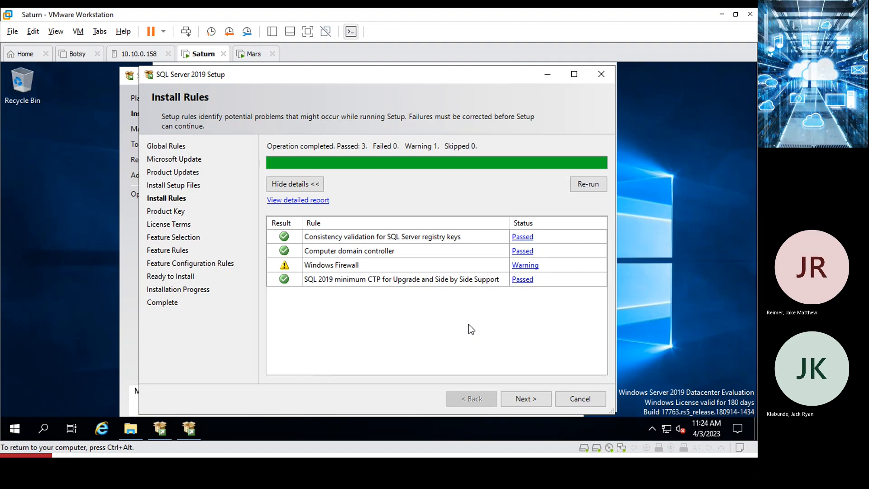
{"action": "left_click", "coordinate": [524, 398]}
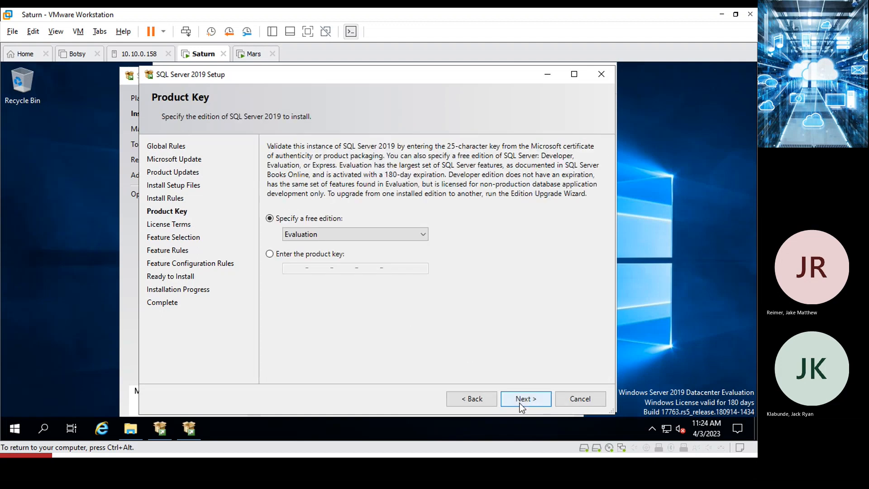
Keep the Evaluation edition, accept the license terms, and advance to Feature Selection.
{"action": "left_click", "coordinate": [524, 399]}
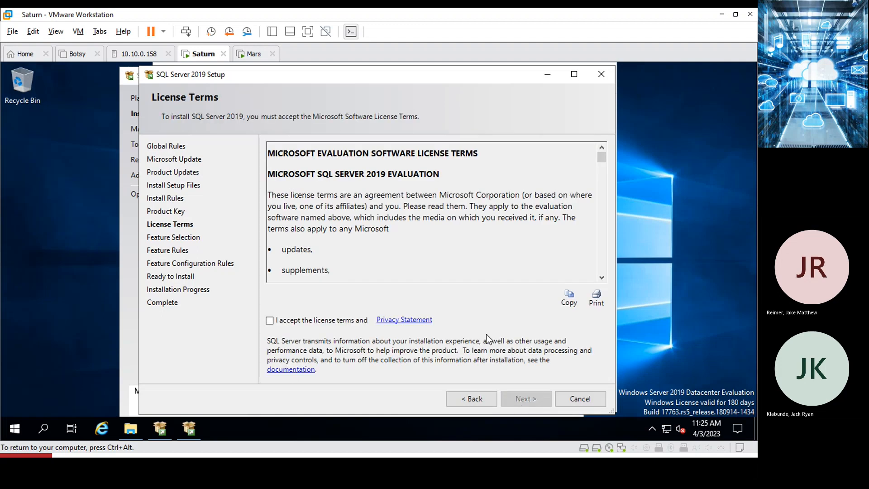
{"action": "left_click", "coordinate": [281, 320]}
{"action": "left_click", "coordinate": [524, 400]}
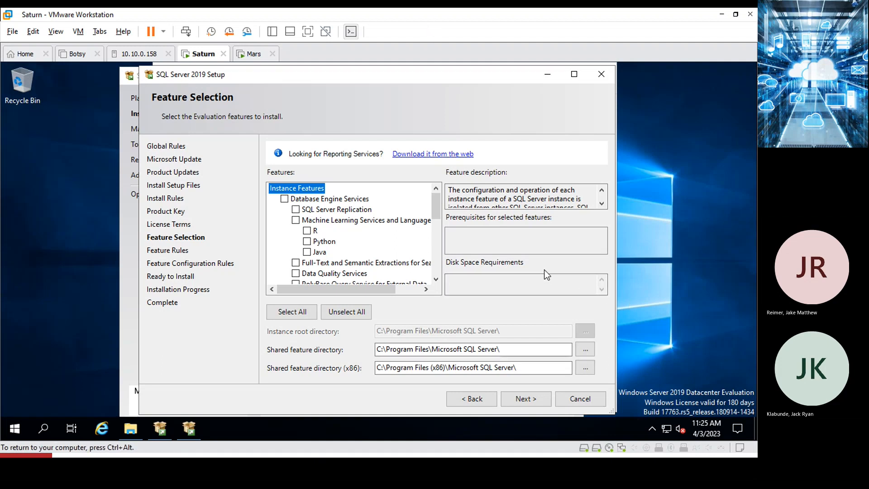
{"action": "left_click", "coordinate": [284, 199]}
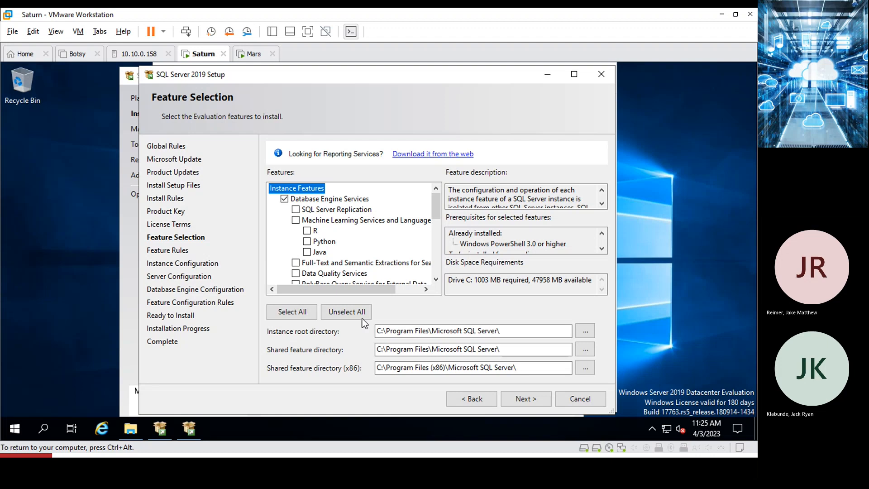
{"action": "left_click", "coordinate": [432, 331]}
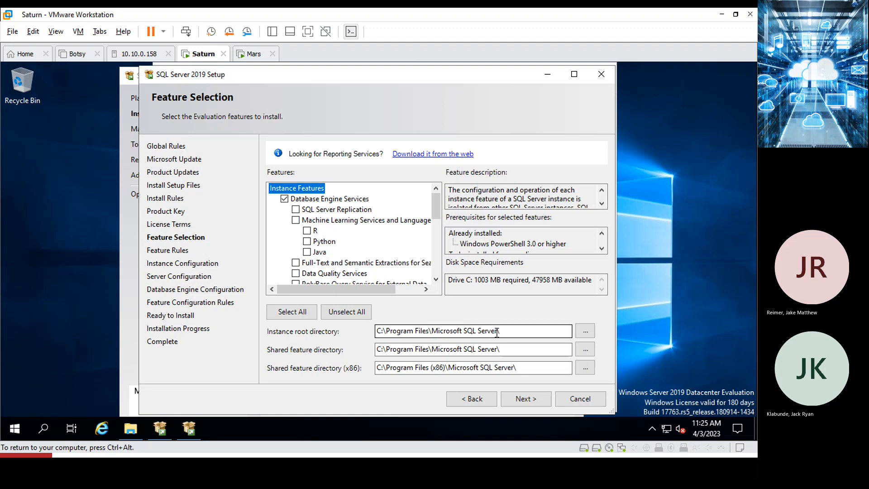
{"action": "left_click_drag", "start_coordinate": [497, 332], "coordinate": [421, 332]}
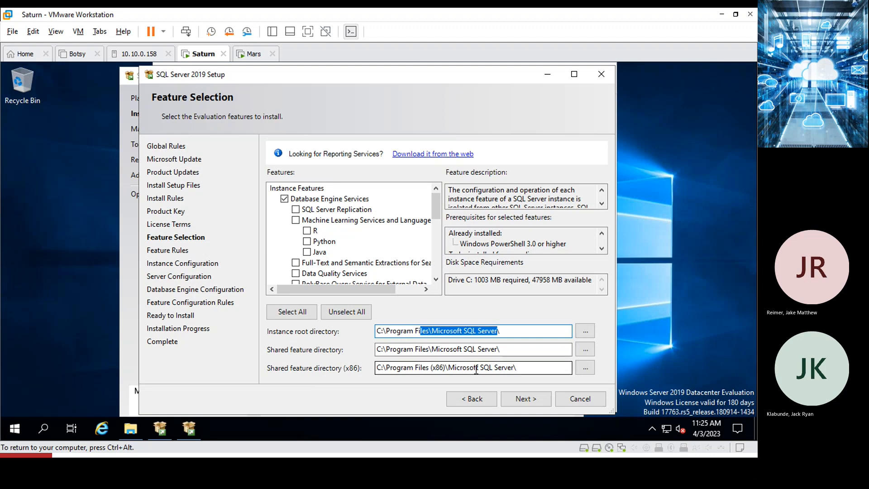
Create a new folder named SQL at the root of New Volume (E:).
{"action": "left_click", "coordinate": [130, 432]}
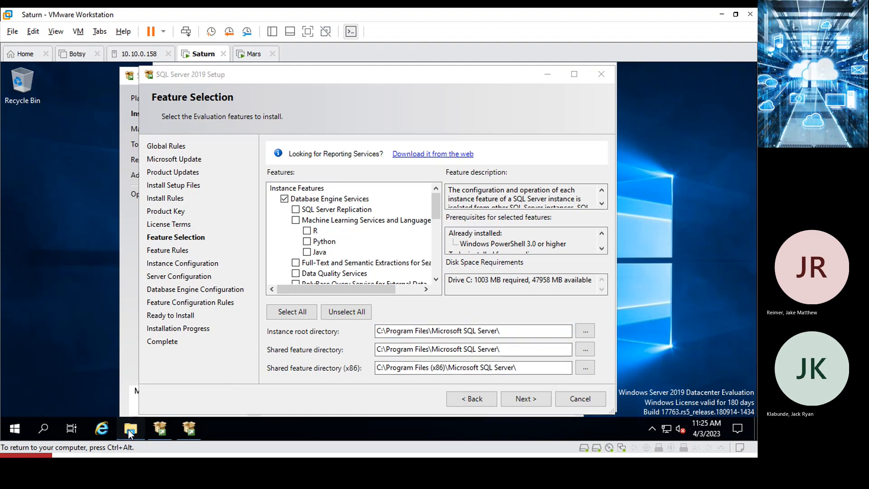
{"action": "left_click", "coordinate": [200, 252]}
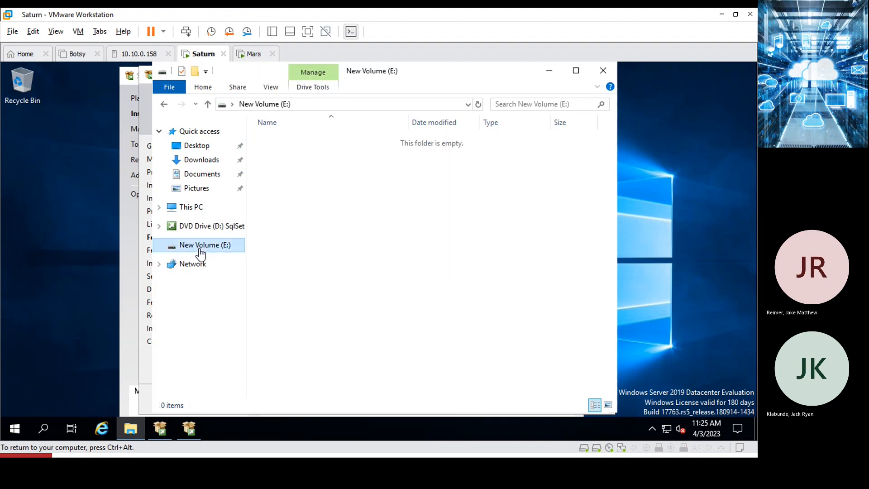
{"action": "right_click", "coordinate": [330, 243]}
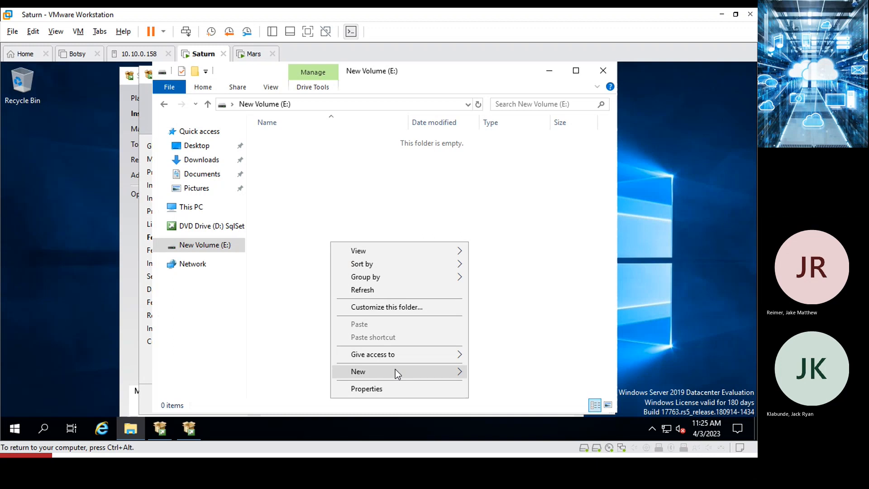
{"action": "mouse_move", "coordinate": [396, 370]}
{"action": "left_click", "coordinate": [499, 286]}
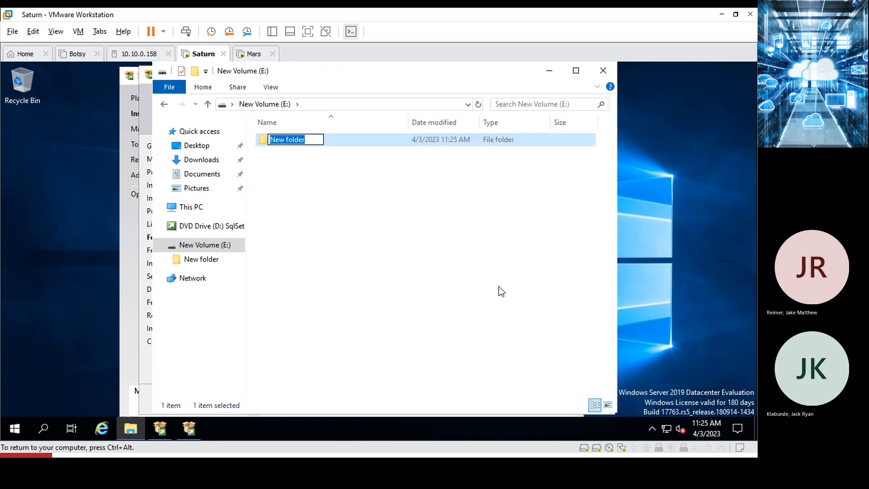
{"action": "type", "text": "SQL"}
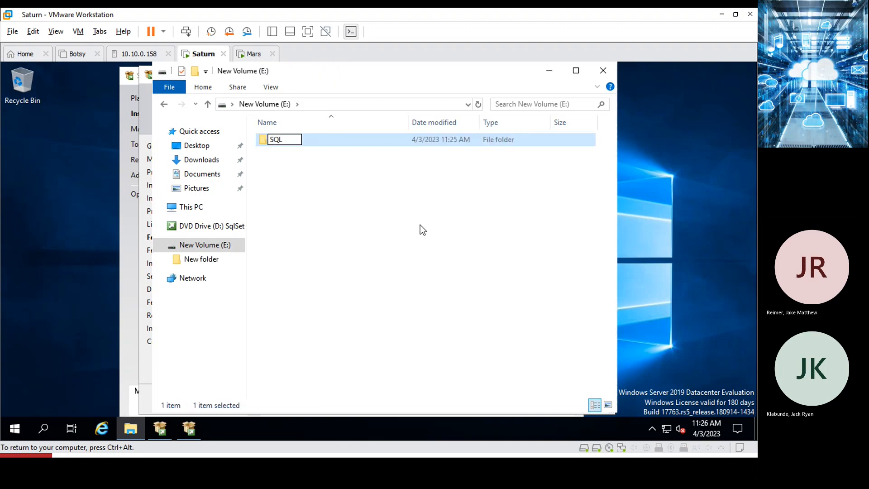
{"action": "left_click", "coordinate": [340, 181]}
Create a second folder named SQLx86 on E:, then minimize File Explorer.
{"action": "right_click", "coordinate": [329, 185]}
{"action": "mouse_move", "coordinate": [385, 328]}
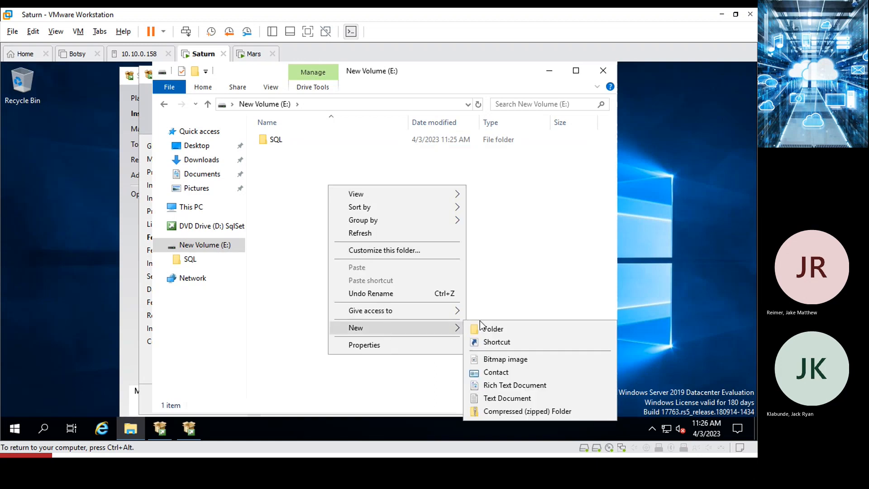
{"action": "left_click", "coordinate": [493, 329]}
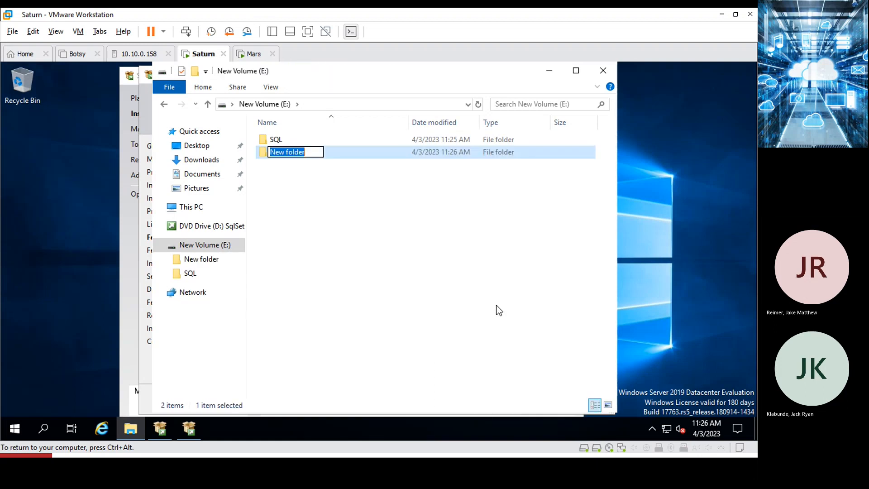
{"action": "type", "text": "SQLx"}
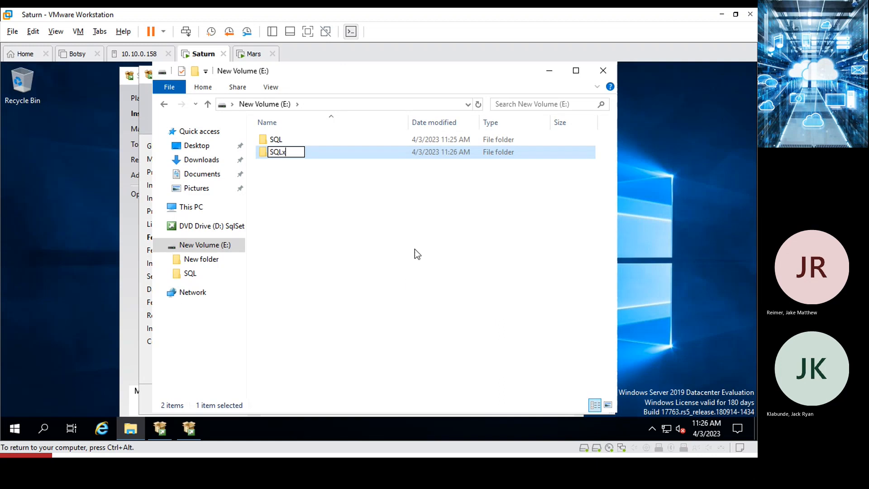
{"action": "type", "text": "86"}
{"action": "left_click", "coordinate": [385, 241]}
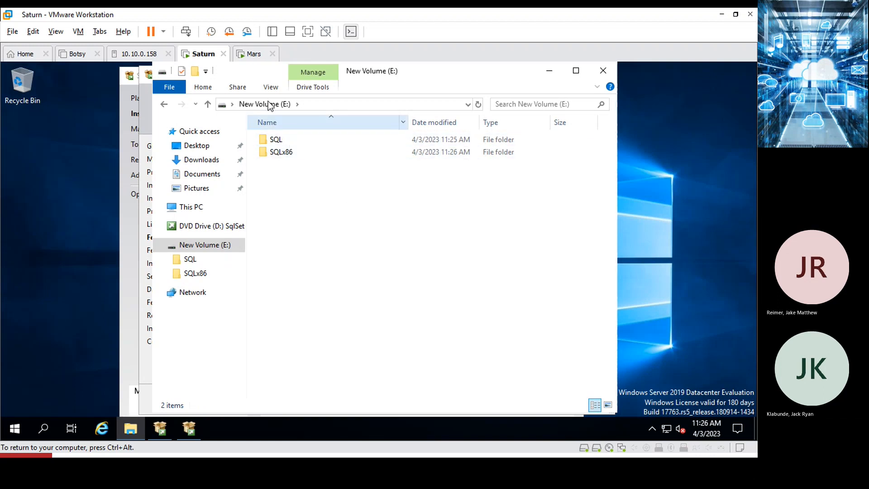
{"action": "left_click", "coordinate": [598, 63]}
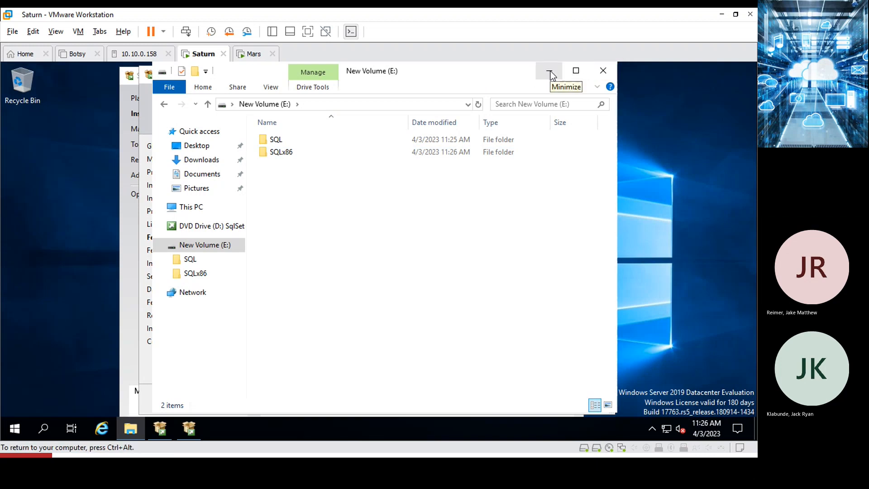
{"action": "left_click", "coordinate": [550, 71]}
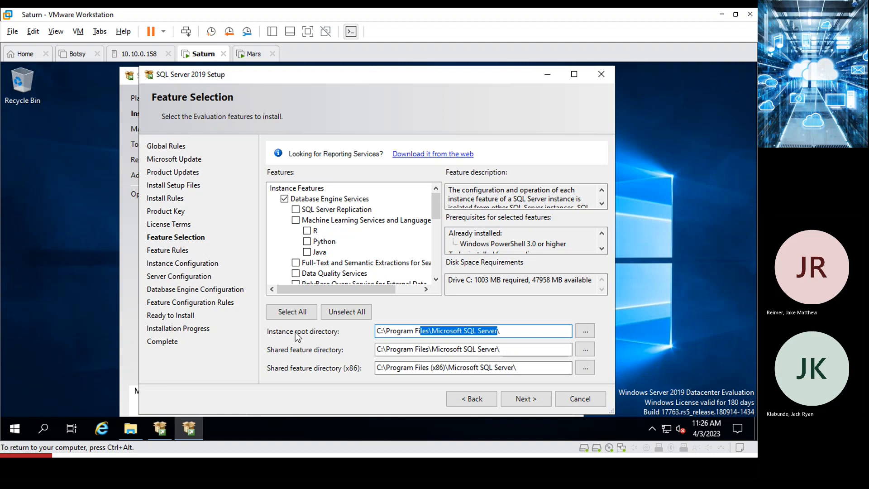
Point both the instance root and shared feature directories to E:\SQL.
{"action": "left_click", "coordinate": [585, 332]}
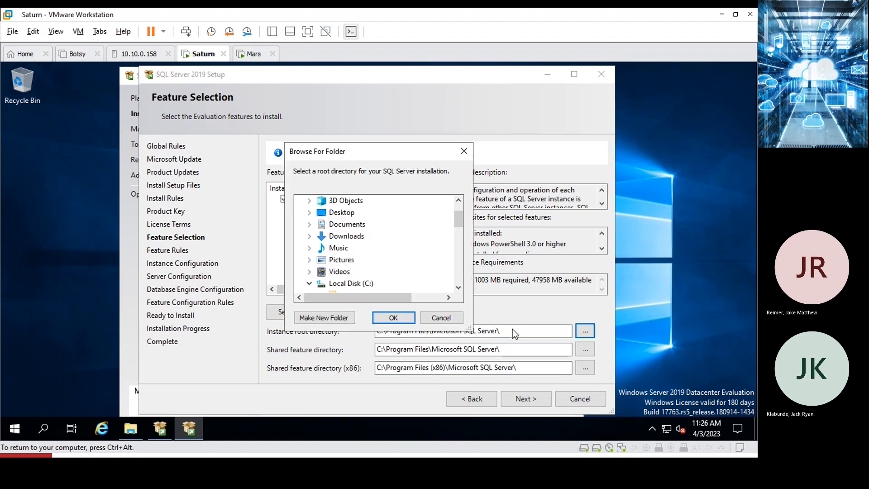
{"action": "scroll", "coordinate": [404, 283], "scroll_direction": "down", "scroll_amount": 12}
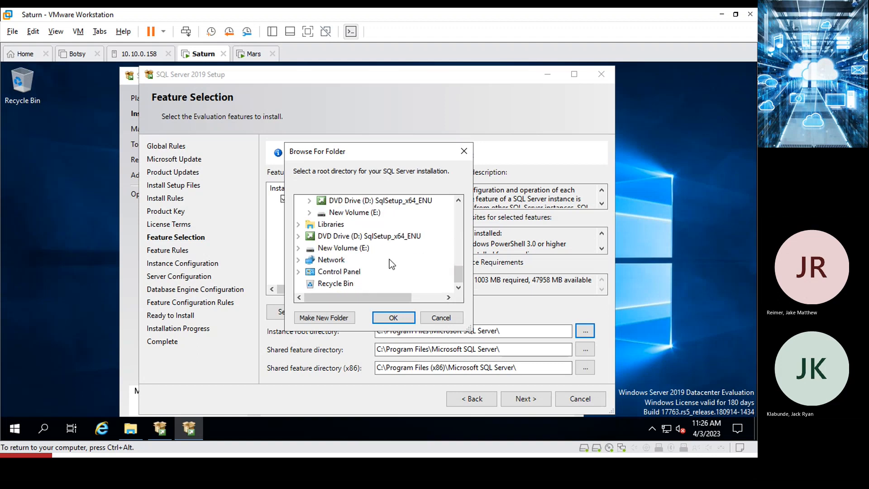
{"action": "left_click", "coordinate": [352, 256]}
{"action": "left_click", "coordinate": [335, 259]}
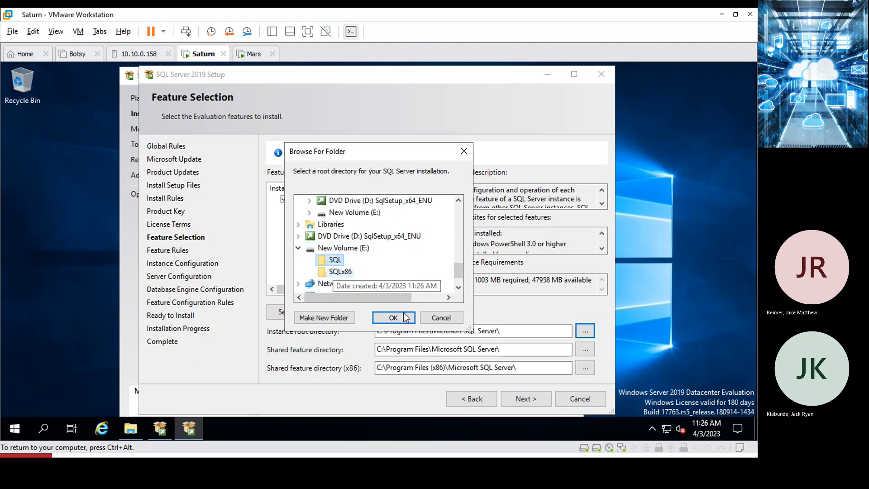
{"action": "left_click", "coordinate": [402, 319]}
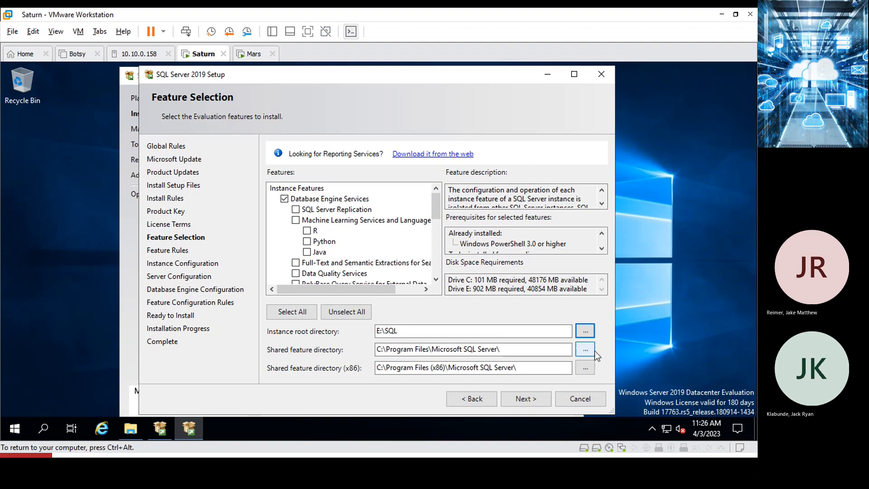
{"action": "left_click", "coordinate": [582, 352]}
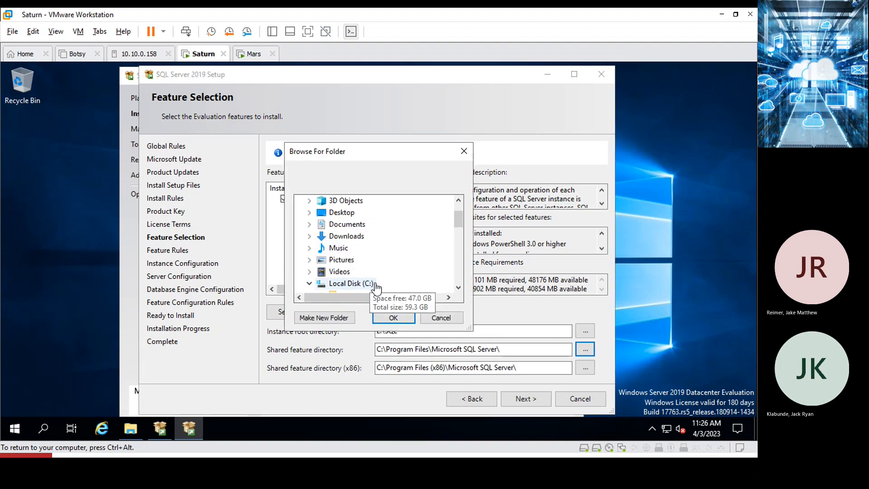
{"action": "scroll", "coordinate": [376, 285], "scroll_direction": "down", "scroll_amount": 10}
{"action": "left_click", "coordinate": [350, 249]}
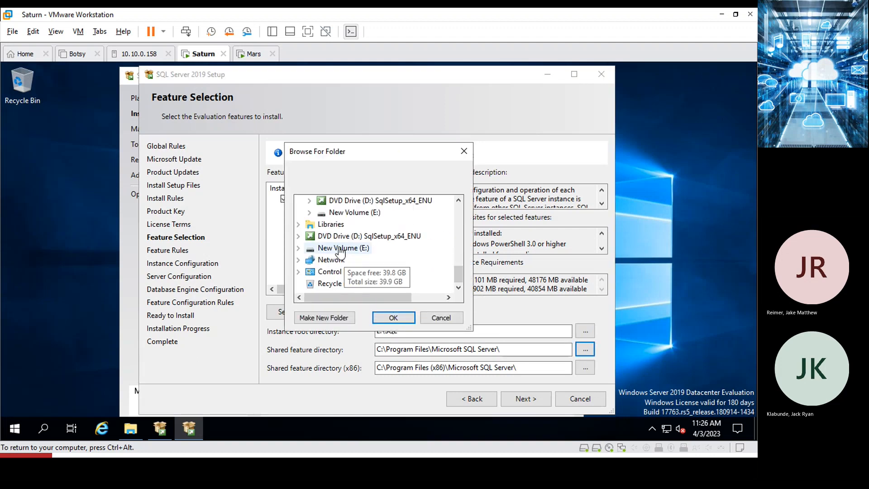
{"action": "left_click", "coordinate": [336, 259]}
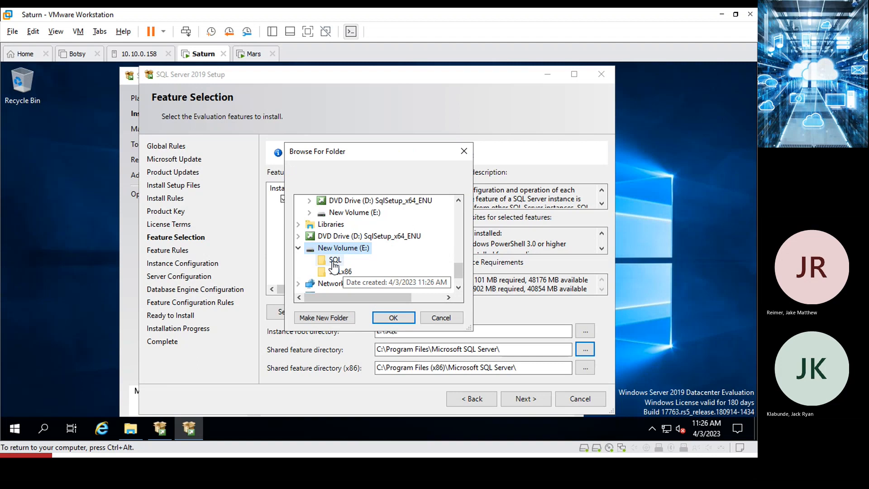
{"action": "left_click", "coordinate": [387, 319]}
Set the x86 shared feature directory to E:\SQLx86.
{"action": "left_click", "coordinate": [585, 371]}
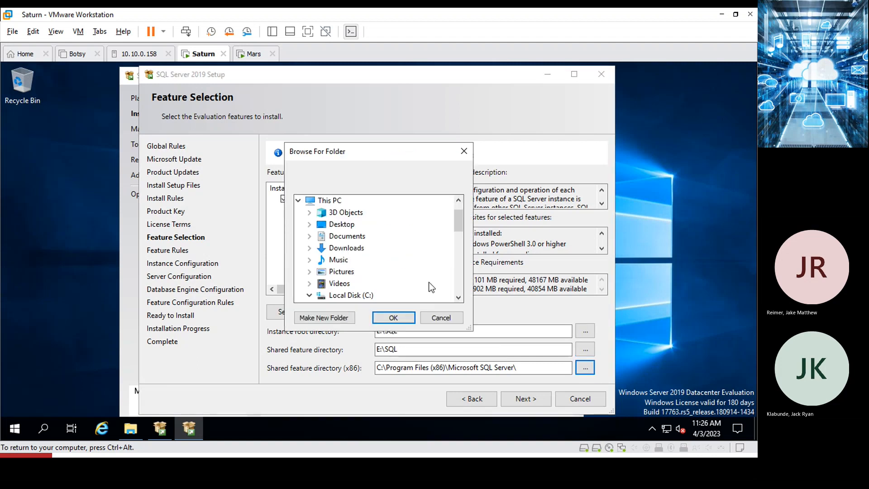
{"action": "scroll", "coordinate": [417, 281], "scroll_direction": "down", "scroll_amount": 10}
{"action": "scroll", "coordinate": [399, 260], "scroll_direction": "up", "scroll_amount": 2}
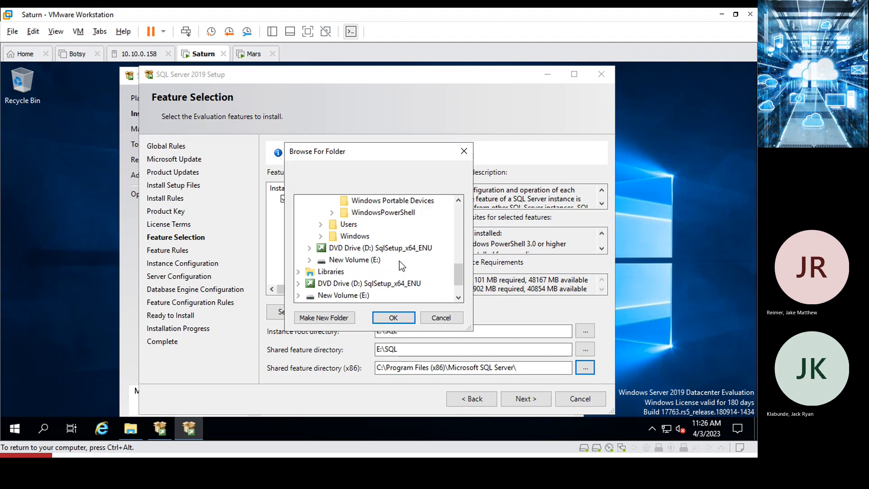
{"action": "scroll", "coordinate": [365, 268], "scroll_direction": "down", "scroll_amount": 1}
{"action": "left_click", "coordinate": [364, 261]}
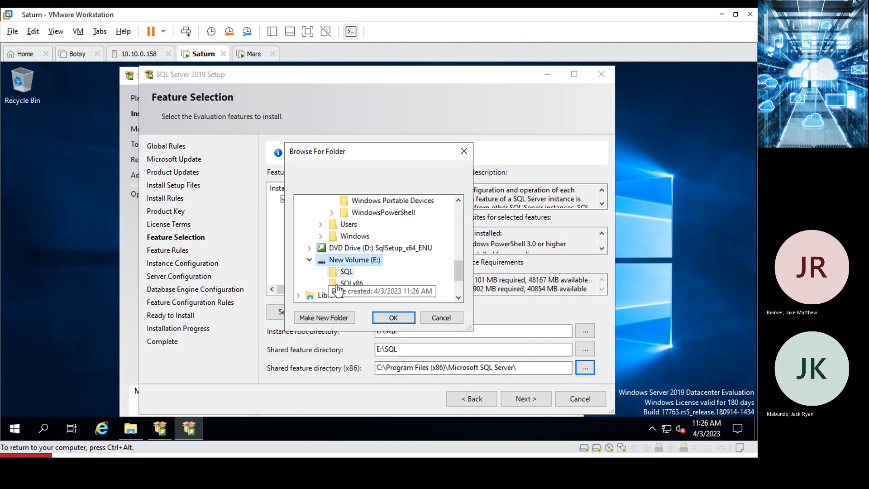
{"action": "left_click", "coordinate": [352, 283]}
{"action": "left_click", "coordinate": [393, 318]}
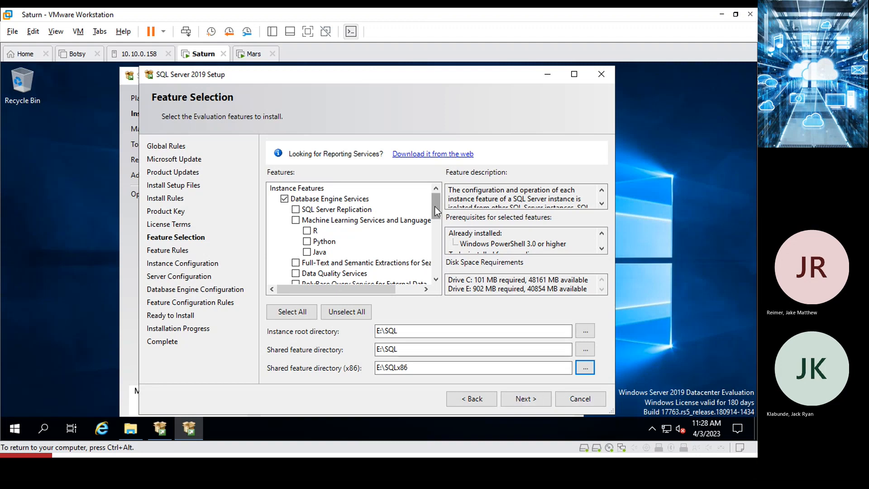
Scroll through the Feature Selection list to review the chosen features and directories.
{"action": "mouse_move", "coordinate": [435, 205]}
{"action": "left_mouse_down"}
{"action": "mouse_move", "coordinate": [432, 282]}
{"action": "mouse_move", "coordinate": [425, 194]}
{"action": "left_mouse_up"}
{"action": "scroll", "coordinate": [396, 203], "scroll_direction": "down", "scroll_amount": 3}
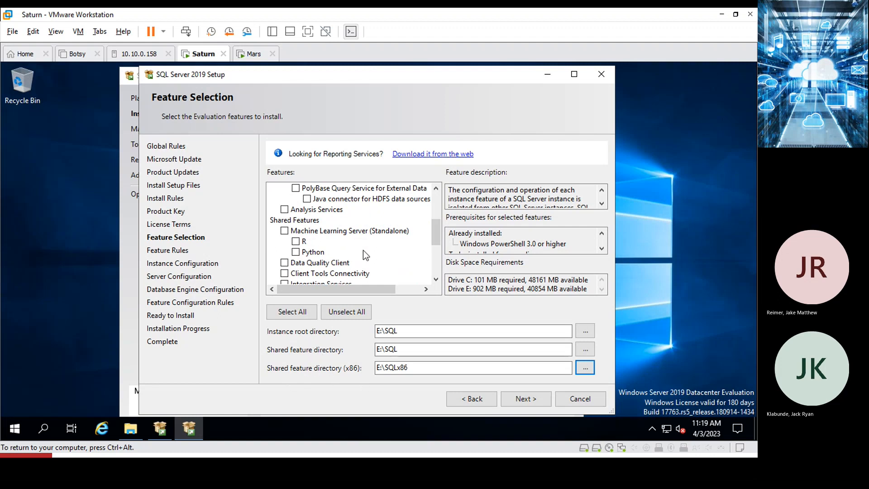
{"action": "scroll", "coordinate": [366, 256], "scroll_direction": "down", "scroll_amount": 1}
{"action": "scroll", "coordinate": [364, 257], "scroll_direction": "down", "scroll_amount": 3}
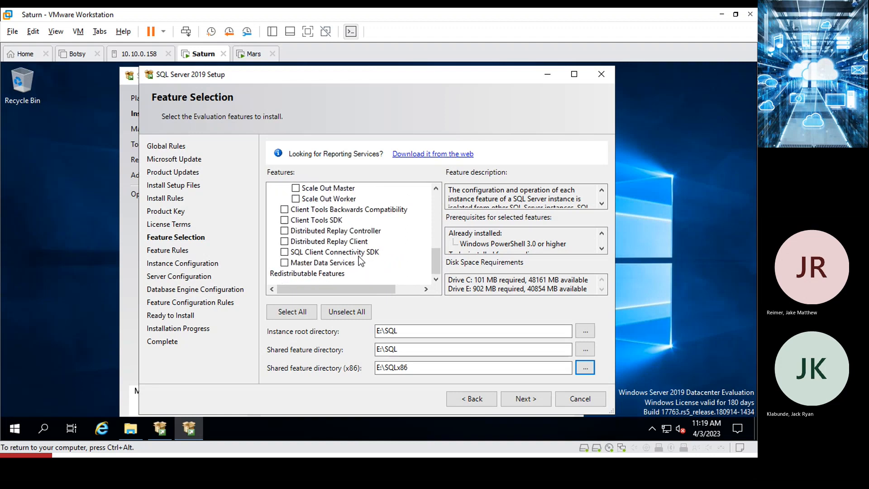
{"action": "scroll", "coordinate": [357, 247], "scroll_direction": "up", "scroll_amount": 5}
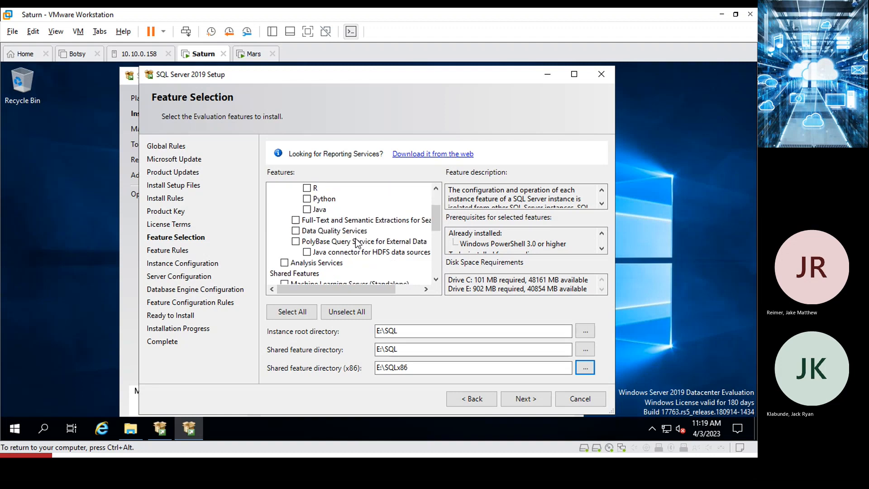
{"action": "scroll", "coordinate": [357, 242], "scroll_direction": "up", "scroll_amount": 2}
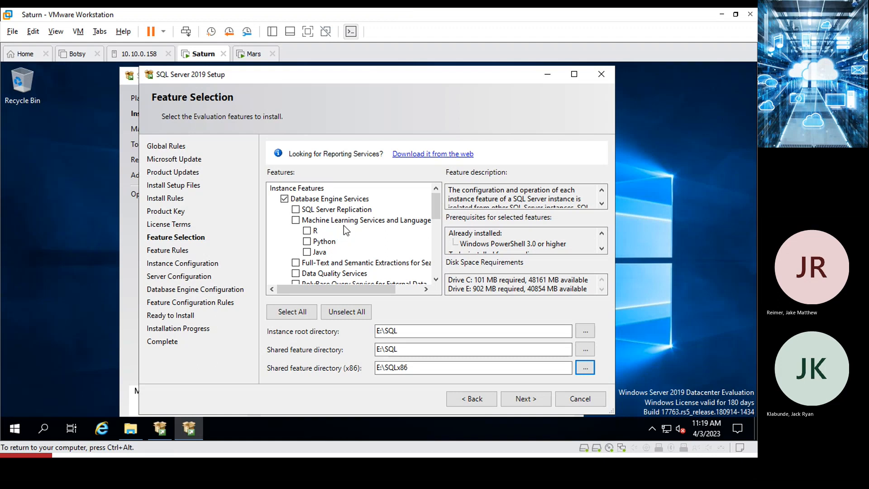
{"action": "scroll", "coordinate": [368, 218], "scroll_direction": "down", "scroll_amount": 1}
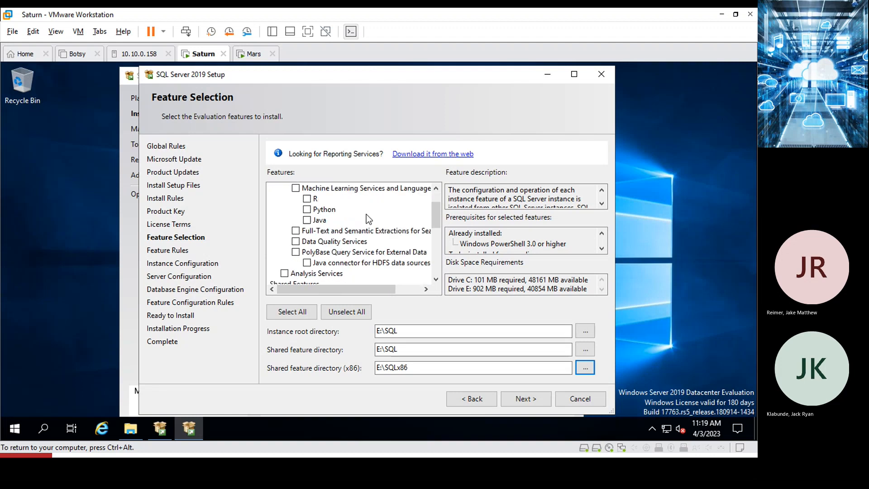
{"action": "scroll", "coordinate": [369, 218], "scroll_direction": "down", "scroll_amount": 1}
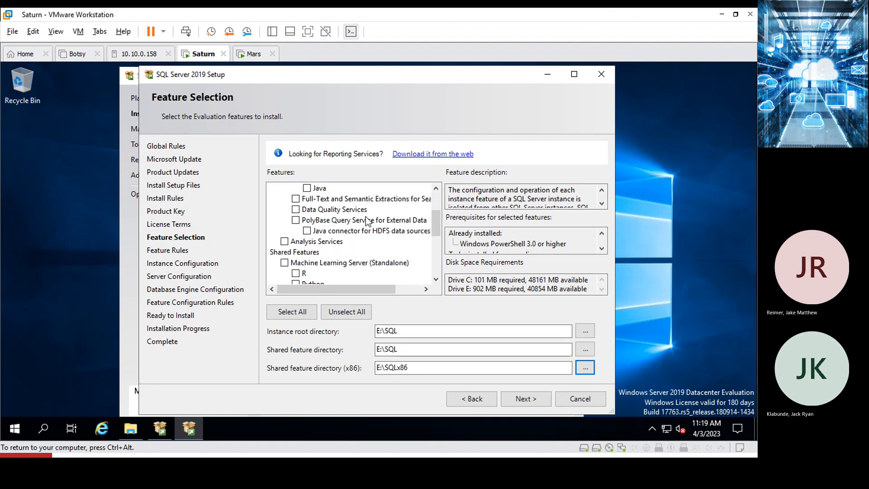
{"action": "scroll", "coordinate": [368, 221], "scroll_direction": "down", "scroll_amount": 1}
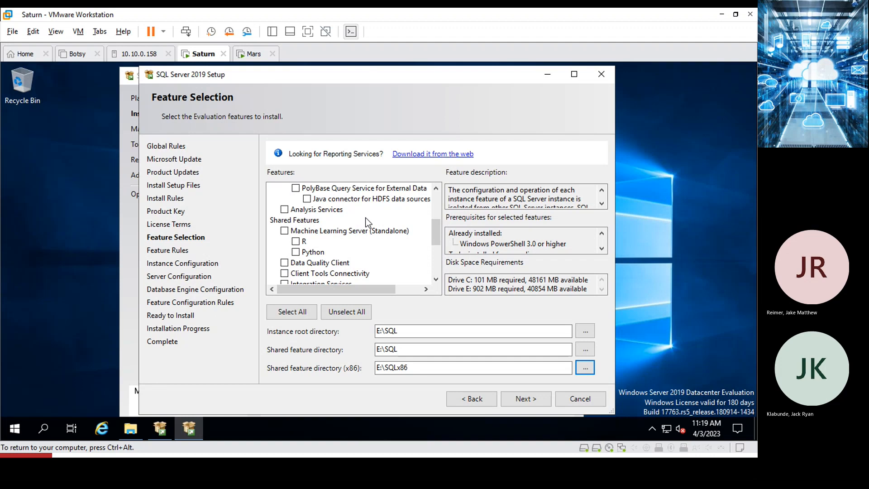
{"action": "scroll", "coordinate": [366, 221], "scroll_direction": "down", "scroll_amount": 4}
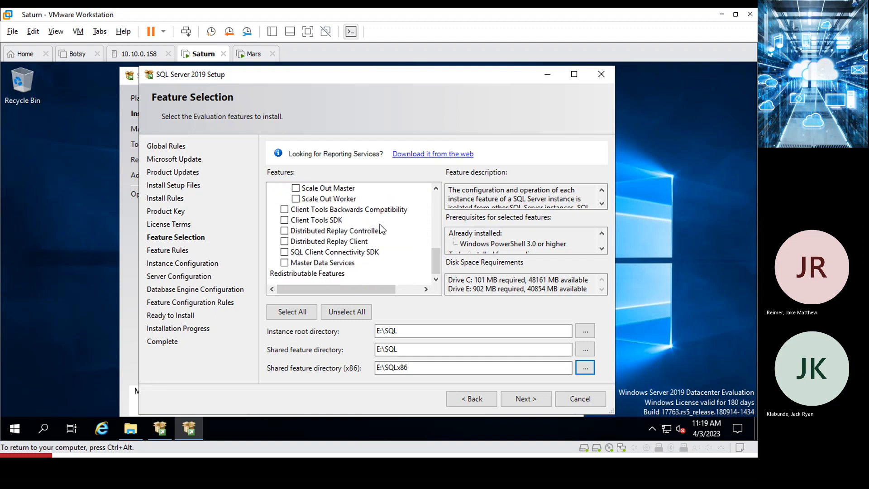
{"action": "scroll", "coordinate": [380, 224], "scroll_direction": "up", "scroll_amount": 5}
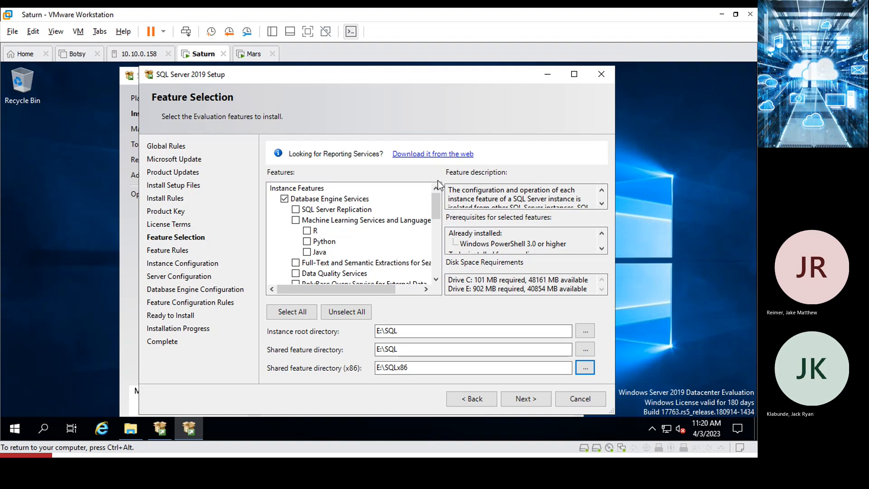
Continue with only Database Engine Services, keeping the default instance, to Server Configuration.
{"action": "left_click", "coordinate": [522, 401]}
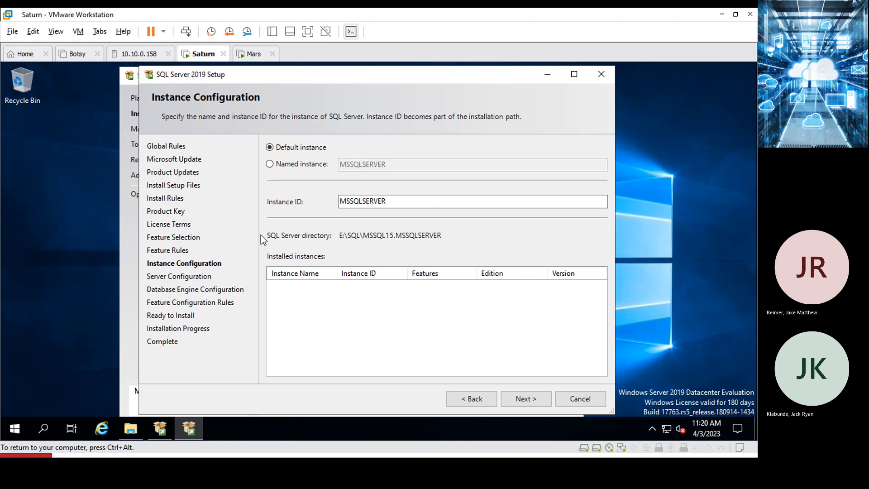
{"action": "left_click", "coordinate": [524, 403]}
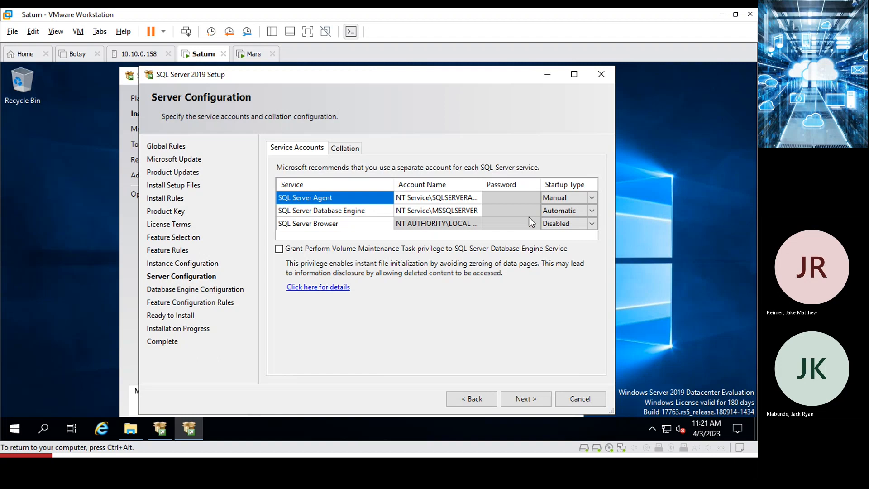
Choose <<Browse...>> in the Database Engine account name dropdown to search the directory.
{"action": "left_click", "coordinate": [446, 211]}
{"action": "left_click", "coordinate": [290, 222]}
{"action": "left_click", "coordinate": [463, 208]}
{"action": "left_click", "coordinate": [477, 211]}
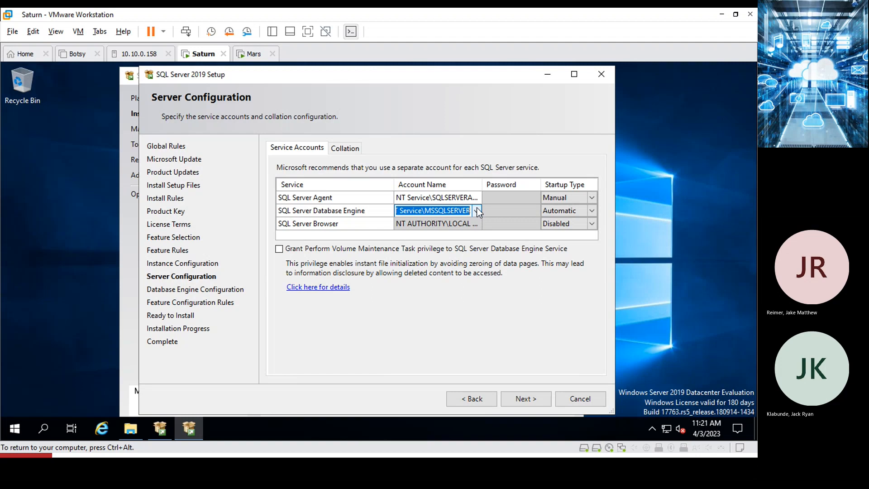
{"action": "left_click", "coordinate": [480, 398]}
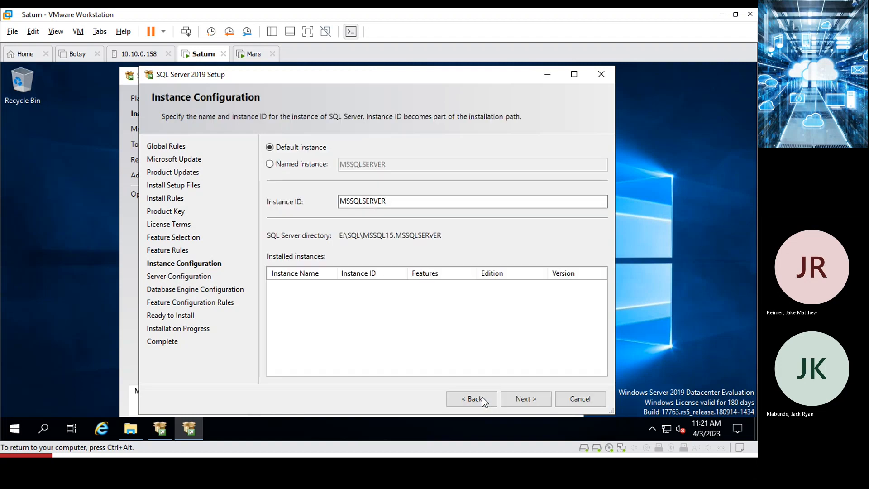
{"action": "left_click", "coordinate": [522, 400]}
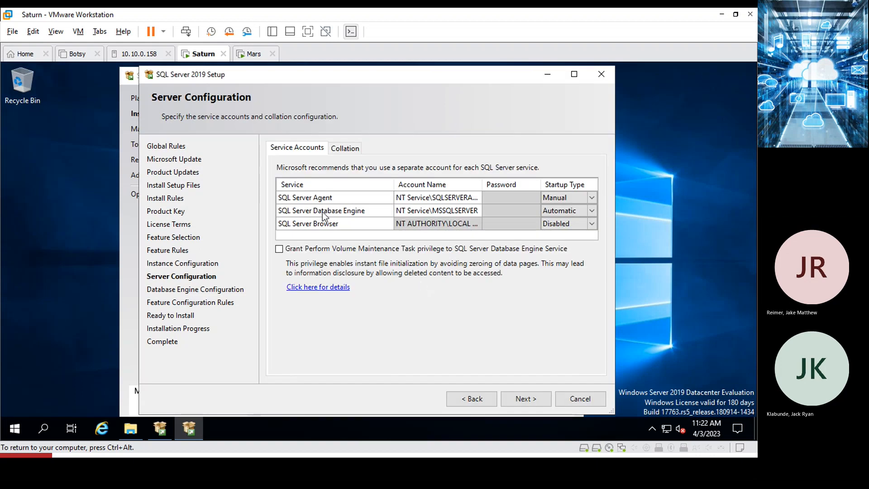
{"action": "left_click", "coordinate": [430, 210]}
{"action": "left_click", "coordinate": [477, 211]}
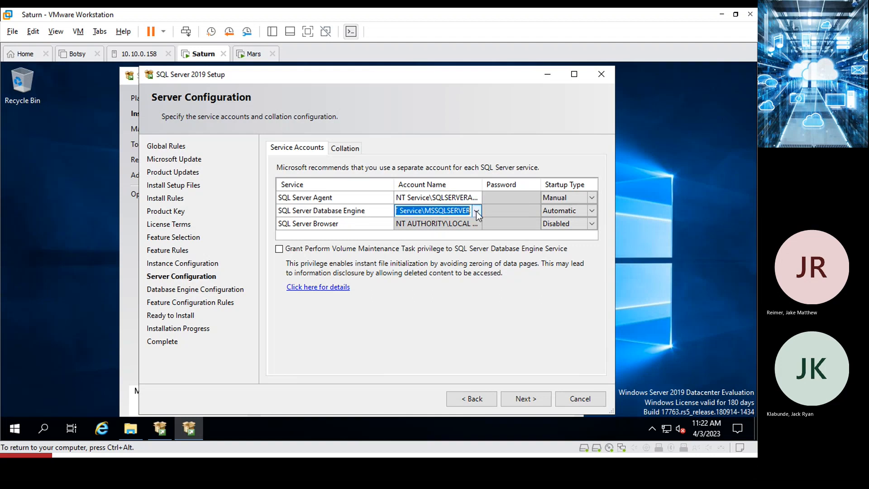
{"action": "left_click", "coordinate": [477, 211]}
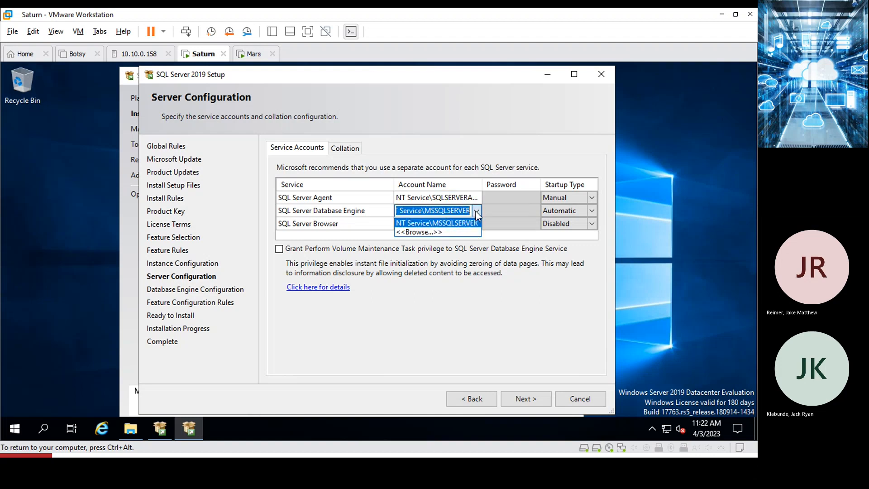
{"action": "left_click", "coordinate": [443, 233]}
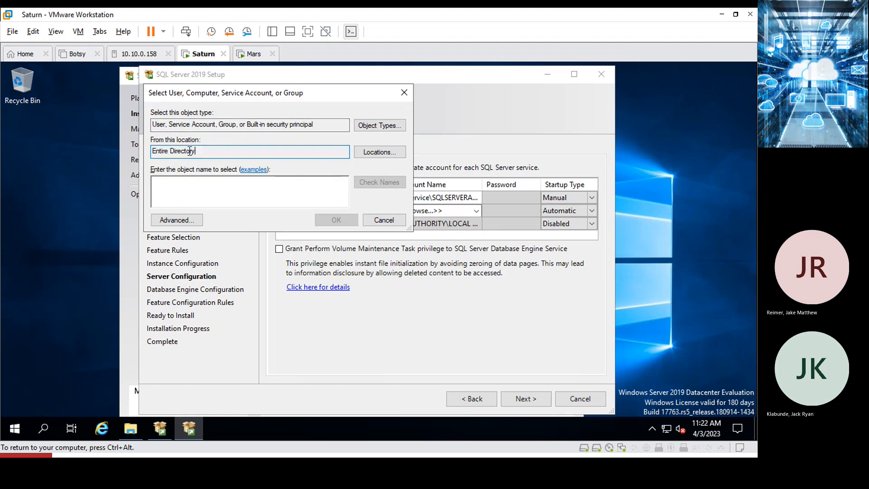
Resolve 'sql' with Check Names and set the Database Engine account to TRANTOR\SQLEXECS.
{"action": "left_click_drag", "start_coordinate": [205, 151], "coordinate": [138, 151]}
{"action": "left_click", "coordinate": [178, 179]}
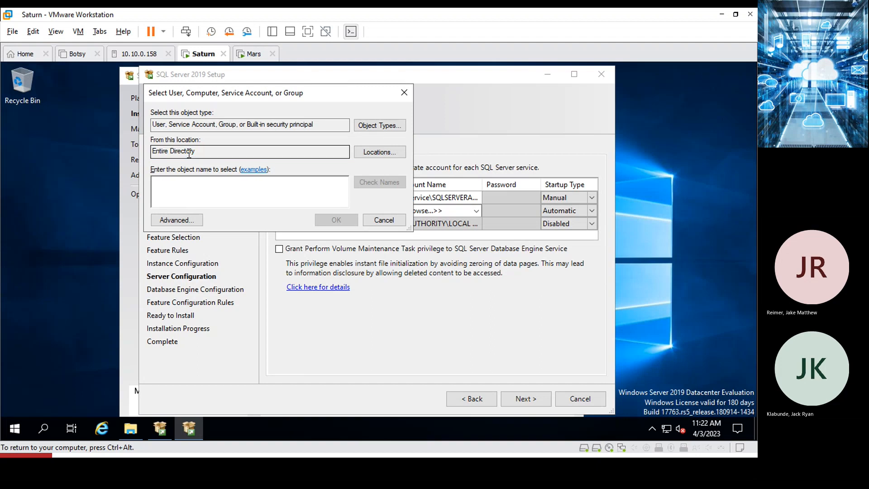
{"action": "type", "text": "sql"}
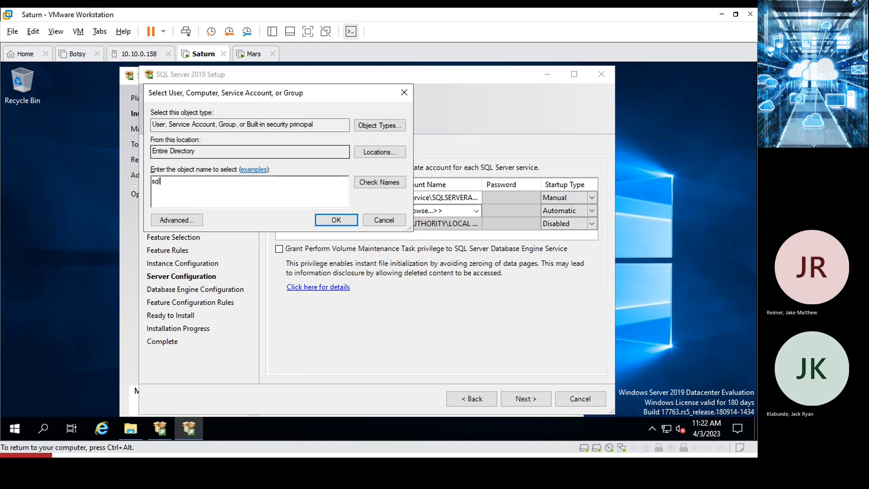
{"action": "left_click", "coordinate": [376, 183]}
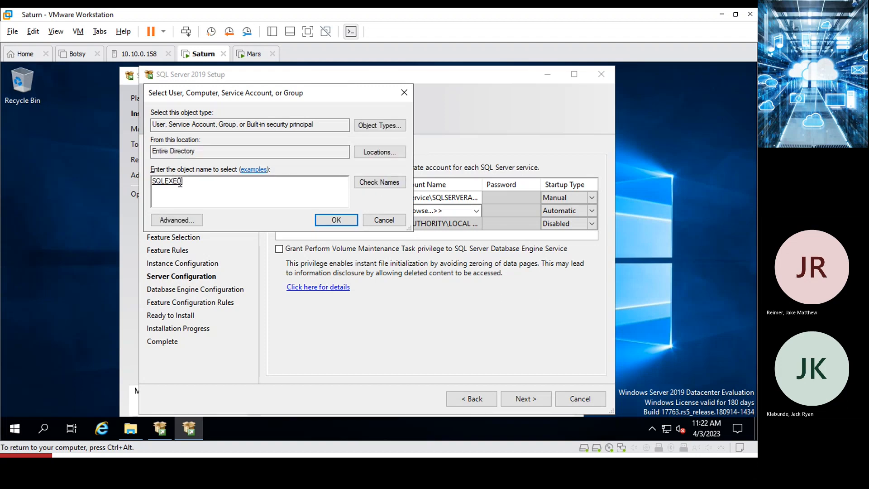
{"action": "left_click", "coordinate": [336, 219]}
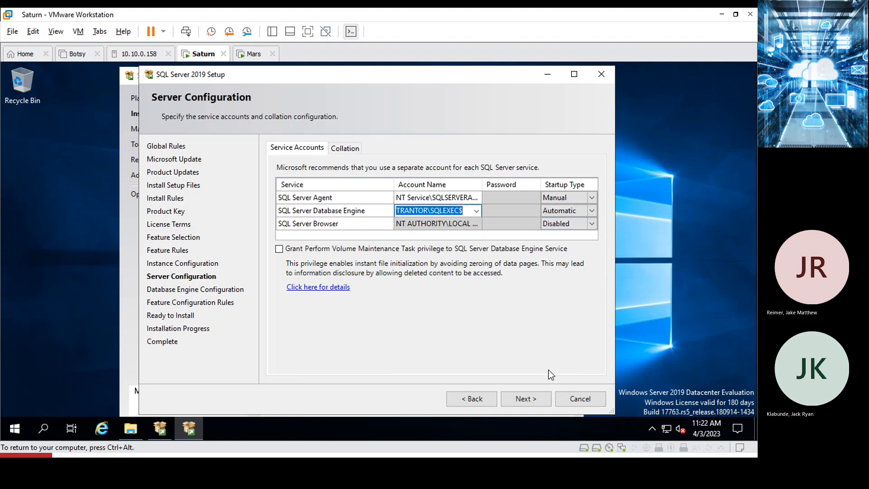
Advance from Server Configuration to the Database Engine Configuration page.
{"action": "left_click", "coordinate": [523, 401]}
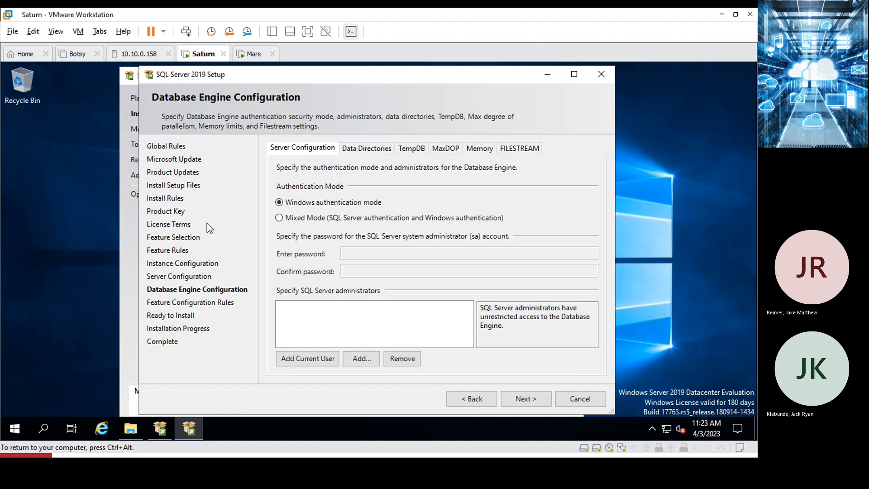
Select Mixed Mode authentication and enter the sa password in both password fields.
{"action": "left_click", "coordinate": [279, 218]}
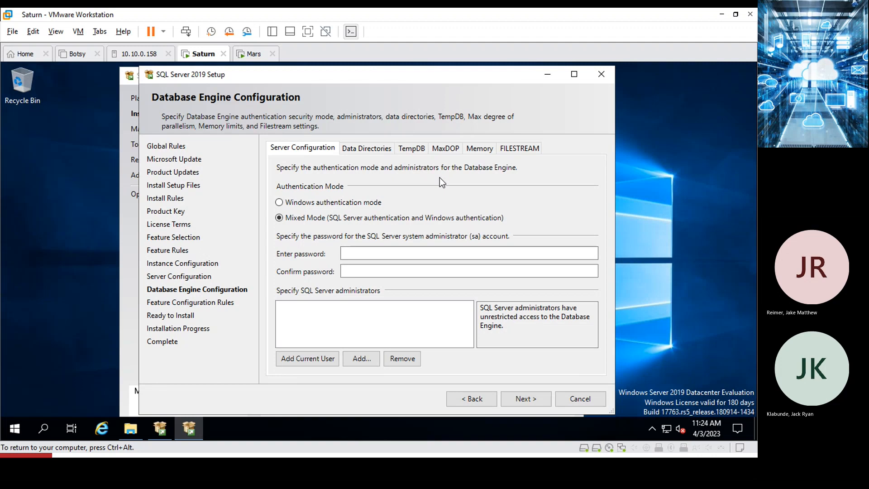
{"action": "left_click", "coordinate": [355, 252]}
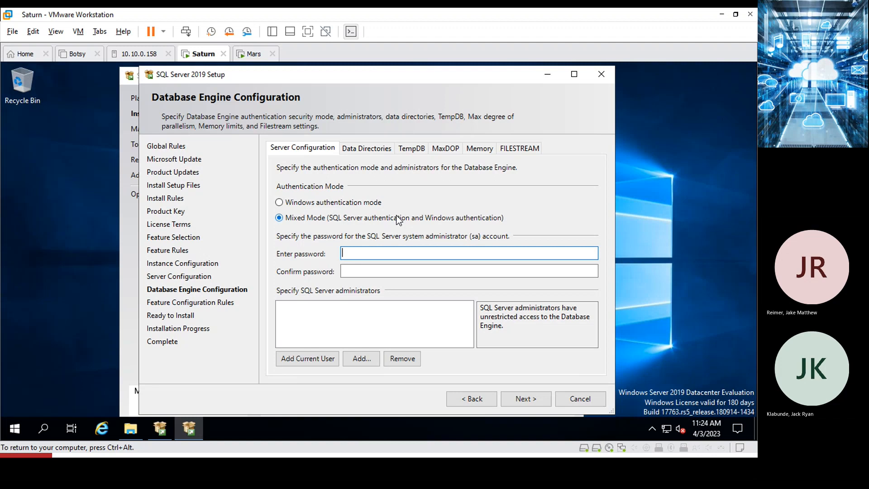
{"action": "type", "text": "Pas"}
{"action": "key", "text": "BackSpace"}
{"action": "key", "text": "BackSpace"}
{"action": "key", "text": "BackSpace"}
{"action": "type", "text": "Password1!"}
{"action": "key", "text": "Tab"}
{"action": "type", "text": "Passw"}
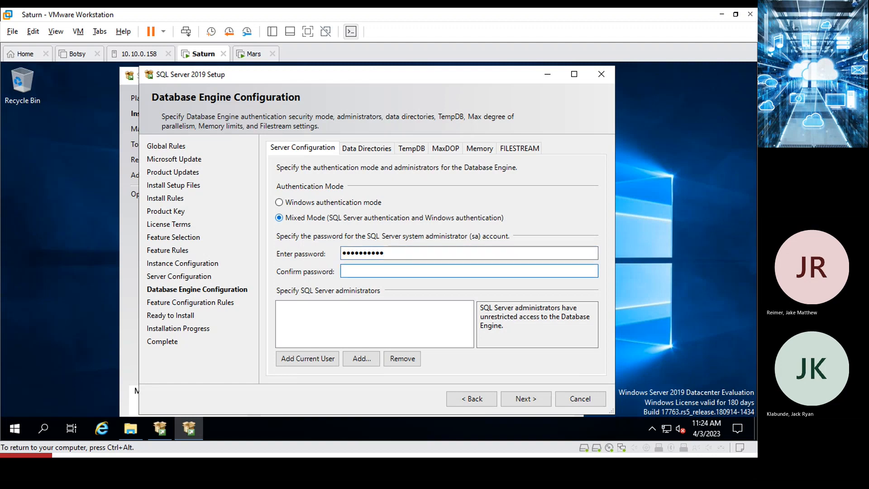
{"action": "type", "text": "ord1!"}
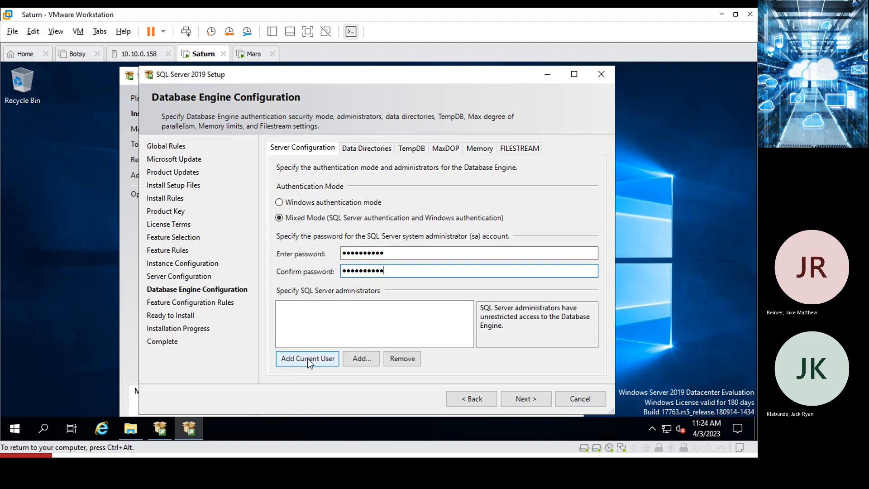
Add the current user as a SQL Server administrator and continue to Ready to Install.
{"action": "left_click", "coordinate": [397, 256]}
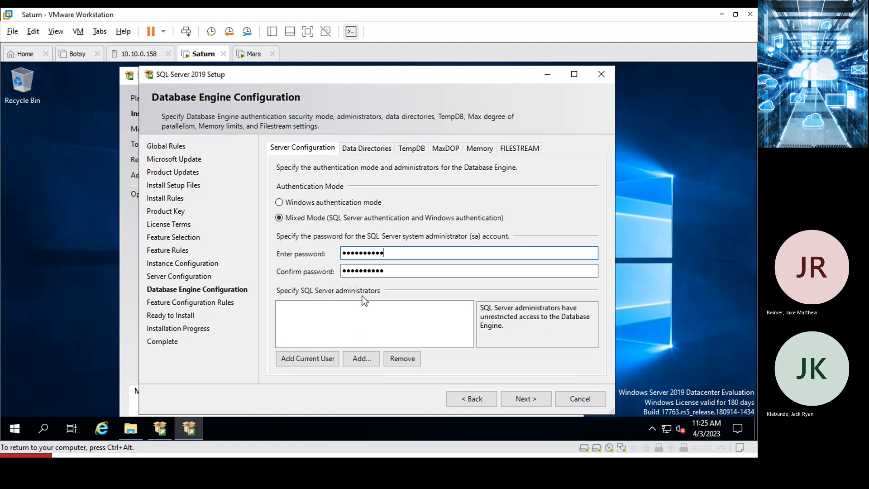
{"action": "left_click", "coordinate": [310, 358]}
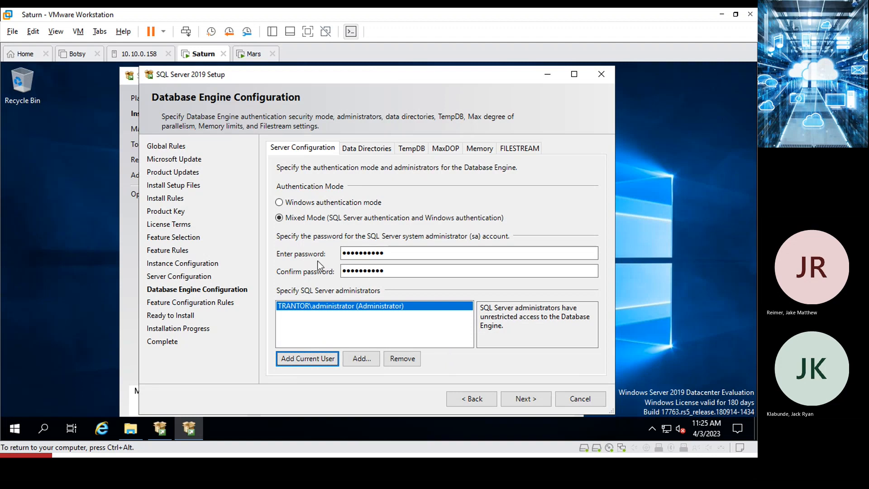
{"action": "left_click_drag", "start_coordinate": [395, 254], "coordinate": [304, 259]}
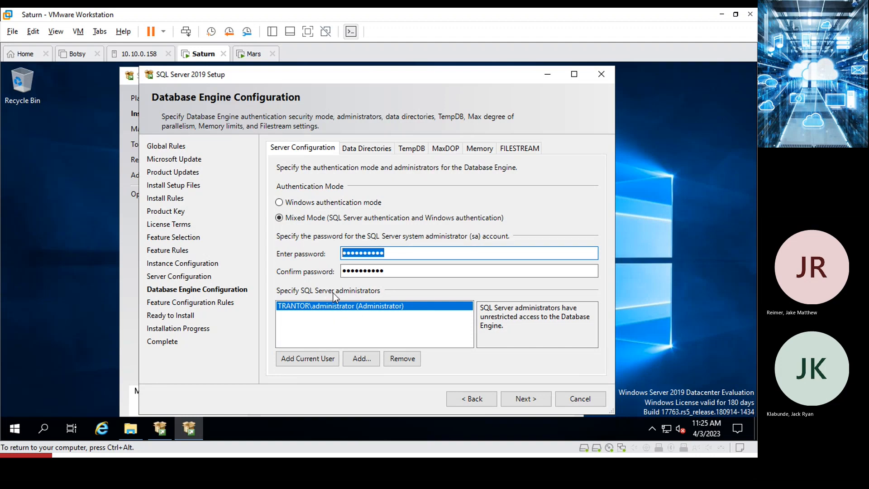
{"action": "left_click", "coordinate": [523, 401]}
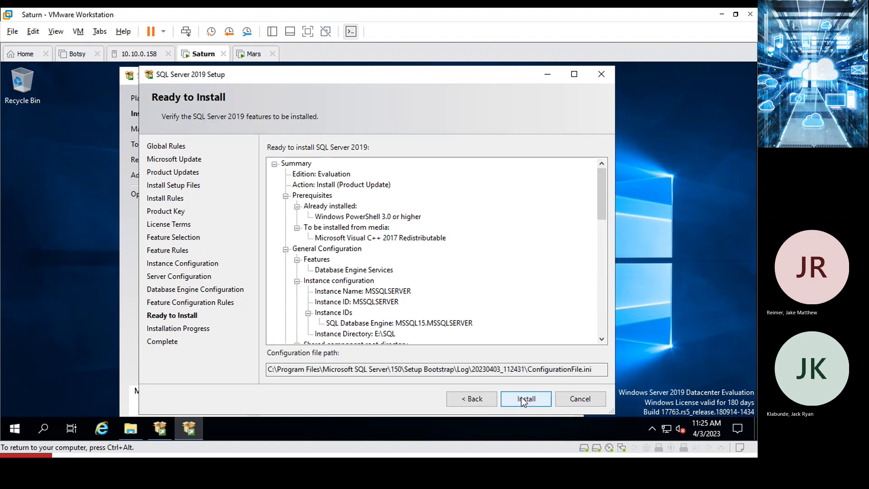
Click Install on the Ready to Install summary to begin installing SQL Server 2019.
{"action": "left_click", "coordinate": [523, 400]}
Finish setup to the Complete page, release the VM, and show the 'Demo Managed Service Account Tool' slide.
{"action": "left_click", "coordinate": [523, 400]}
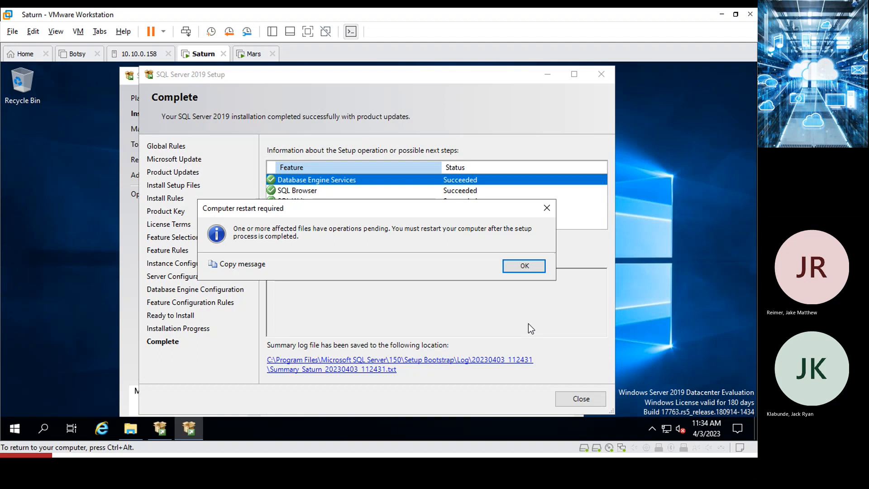
{"action": "key", "text": "ctrl+alt"}
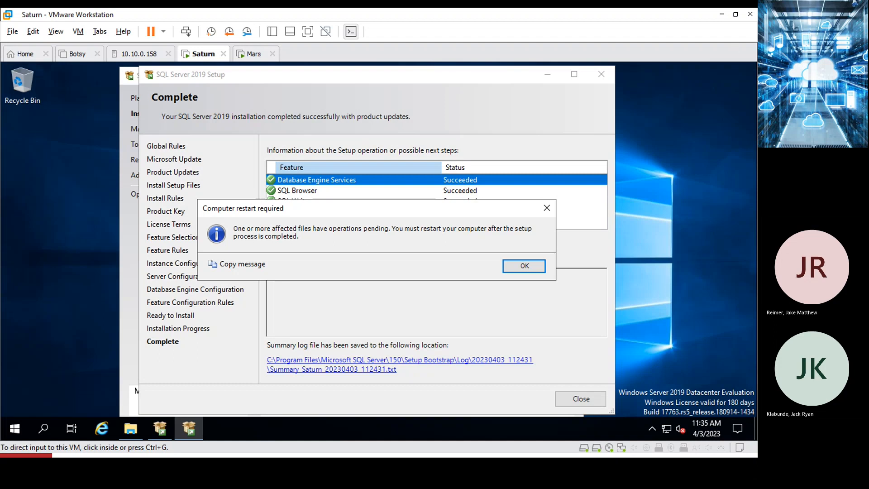
{"action": "key", "text": "Right"}
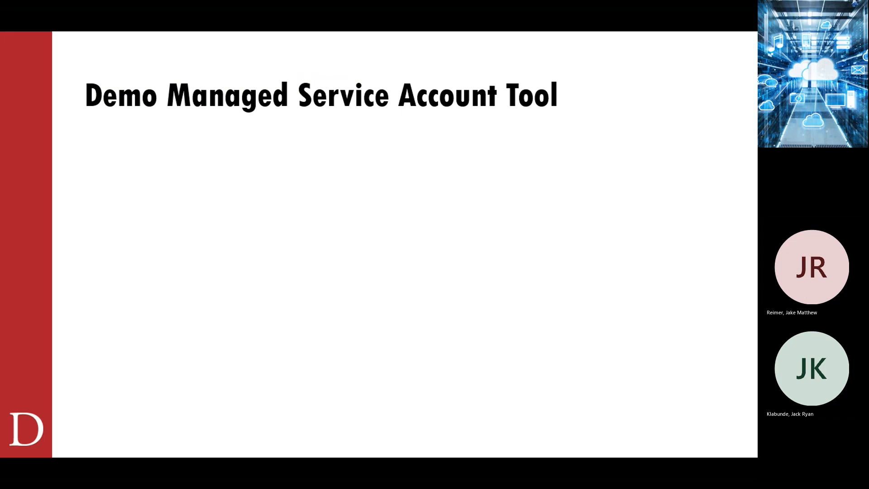
Step past the attendance code slide and exit the slideshow back to setup's Complete page.
{"action": "key", "text": "Right"}
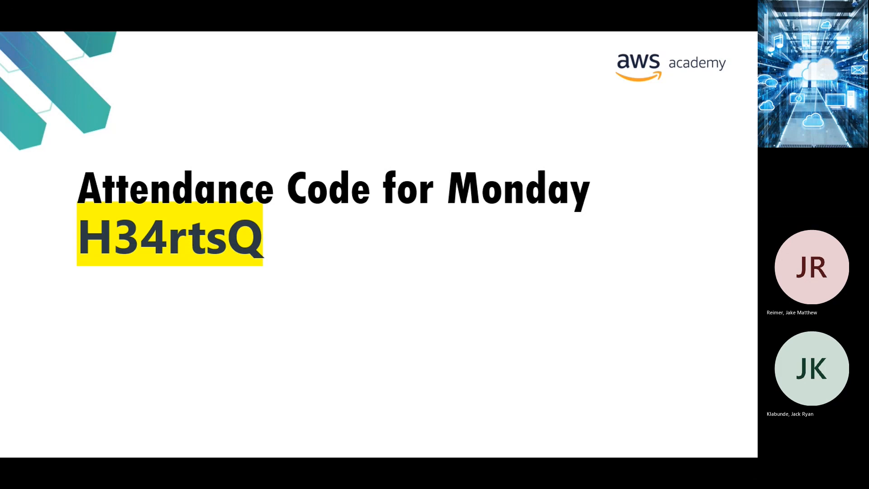
{"action": "left_click", "coordinate": [509, 361]}
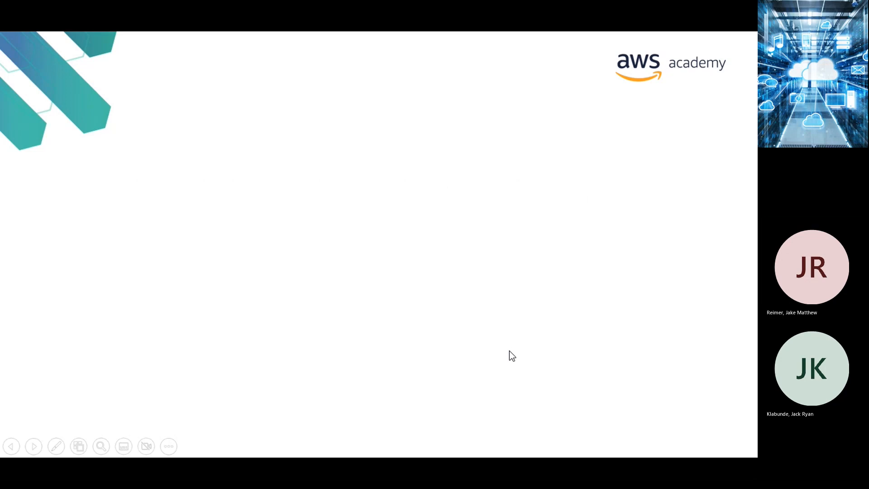
{"action": "key", "text": "Escape"}
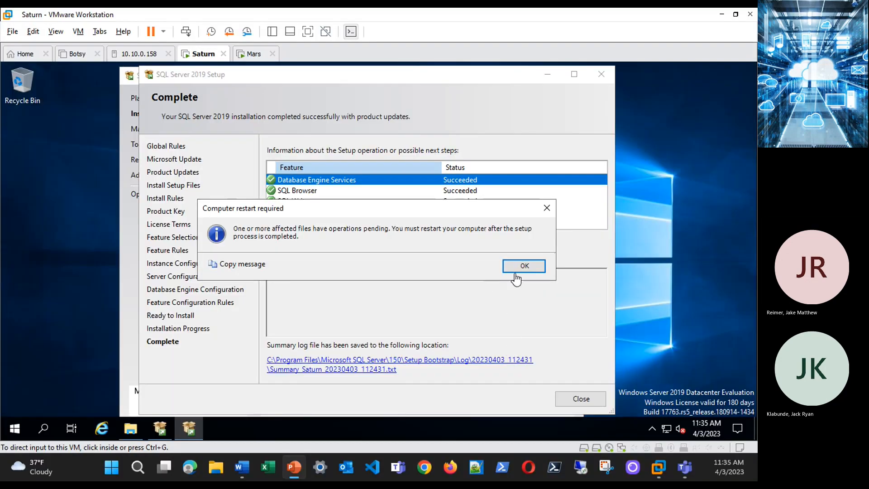
Show the New Volume (E:) window with SQL and SQLx86 folders, then return to the Attendance Code slide.
{"action": "left_click", "coordinate": [409, 267]}
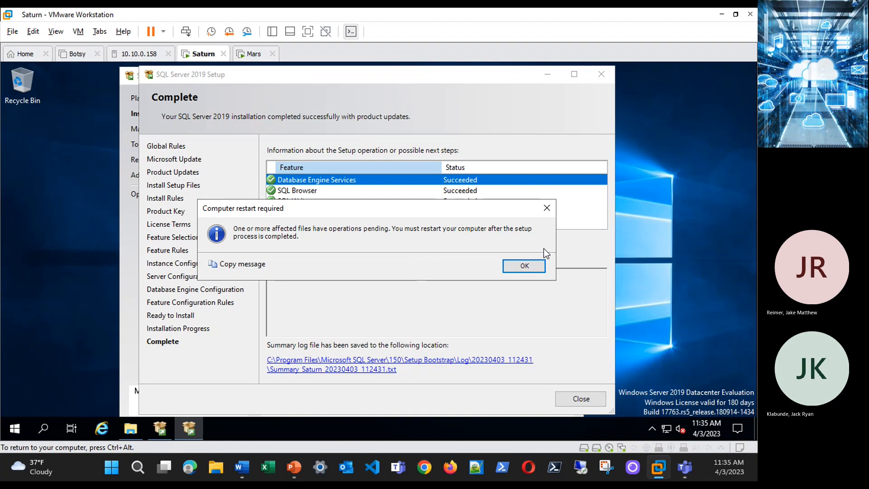
{"action": "key", "text": "alt+Tab"}
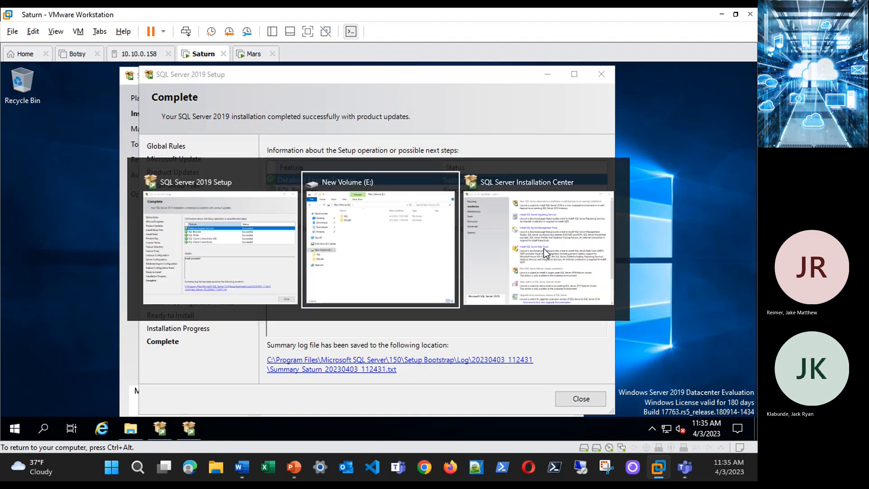
{"action": "key", "text": "alt+Tab"}
{"action": "key", "text": "alt+Tab"}
{"action": "key", "text": "alt+Tab"}
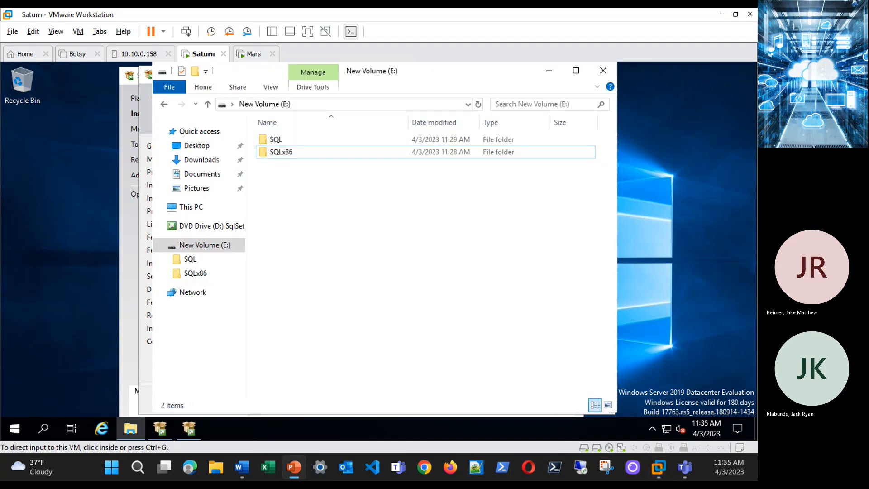
{"action": "key", "text": "alt+Tab"}
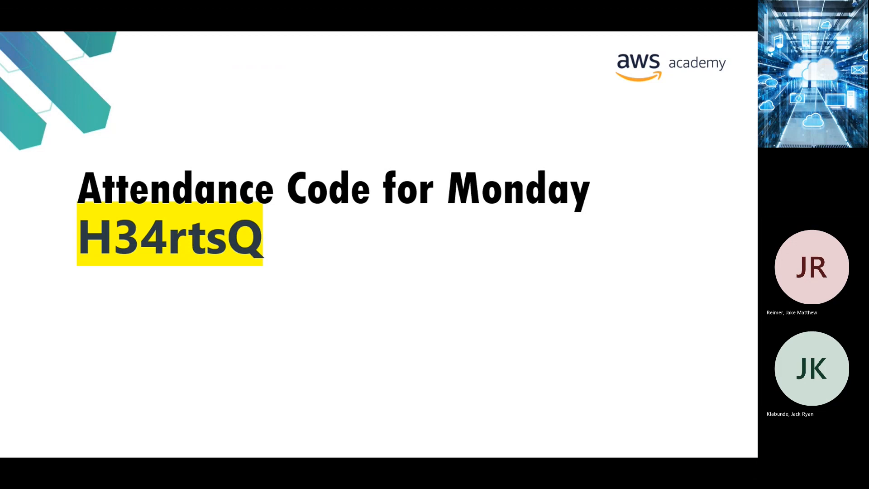
{"action": "key", "text": "Escape"}
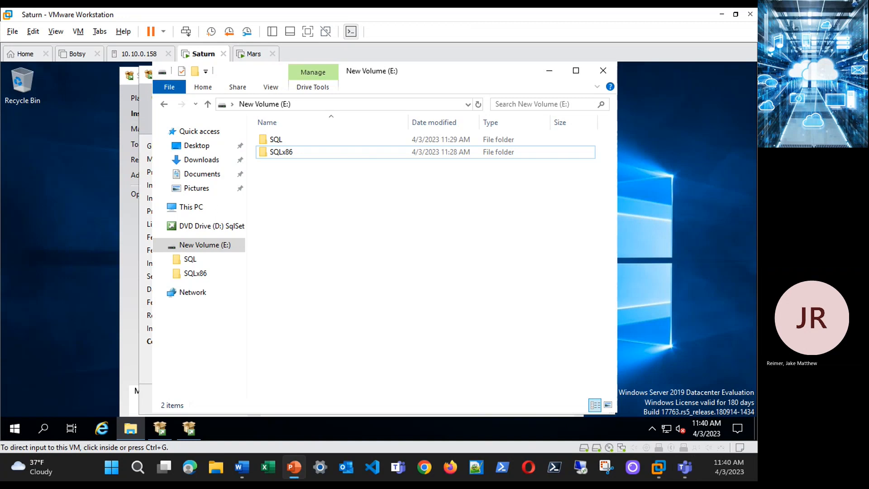
{"action": "key", "text": "shift+F5"}
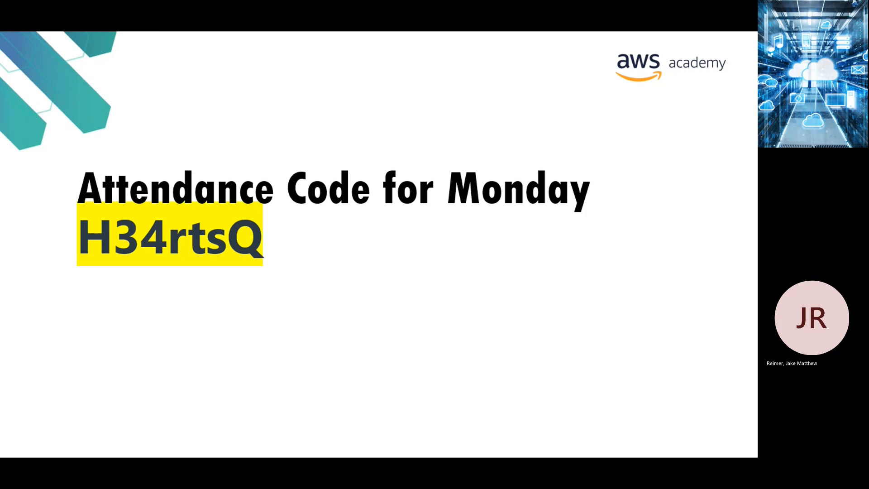